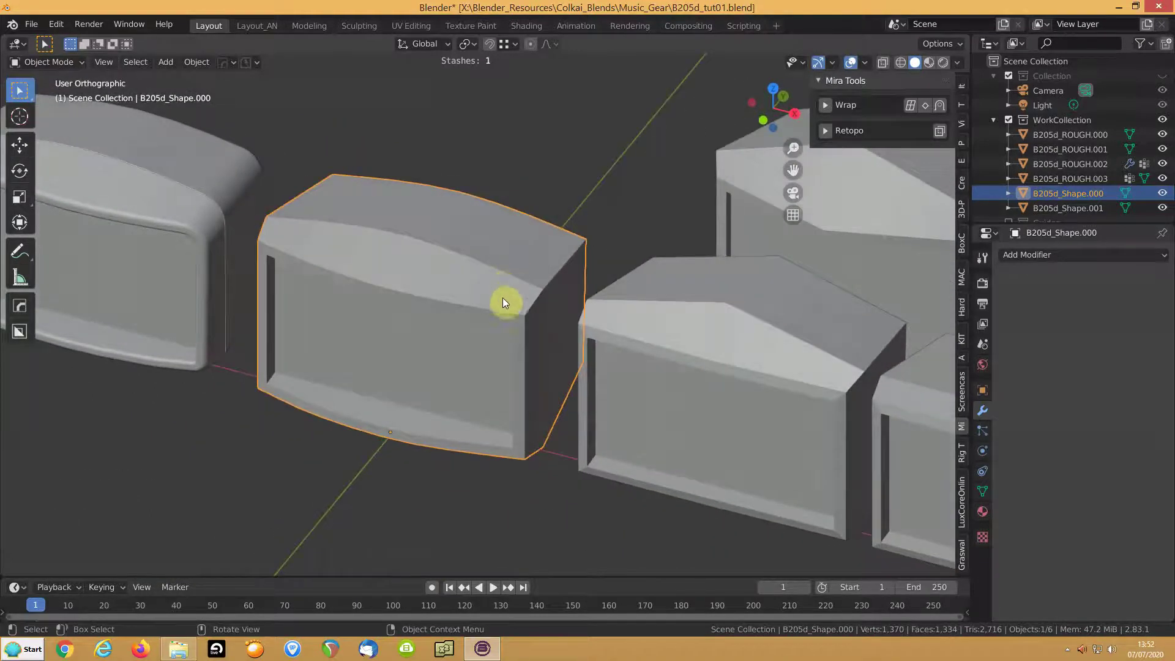
middle_click_drag(550, 298, 460, 256, "shift")
middle_click_drag(433, 296, 493, 310, "shift")
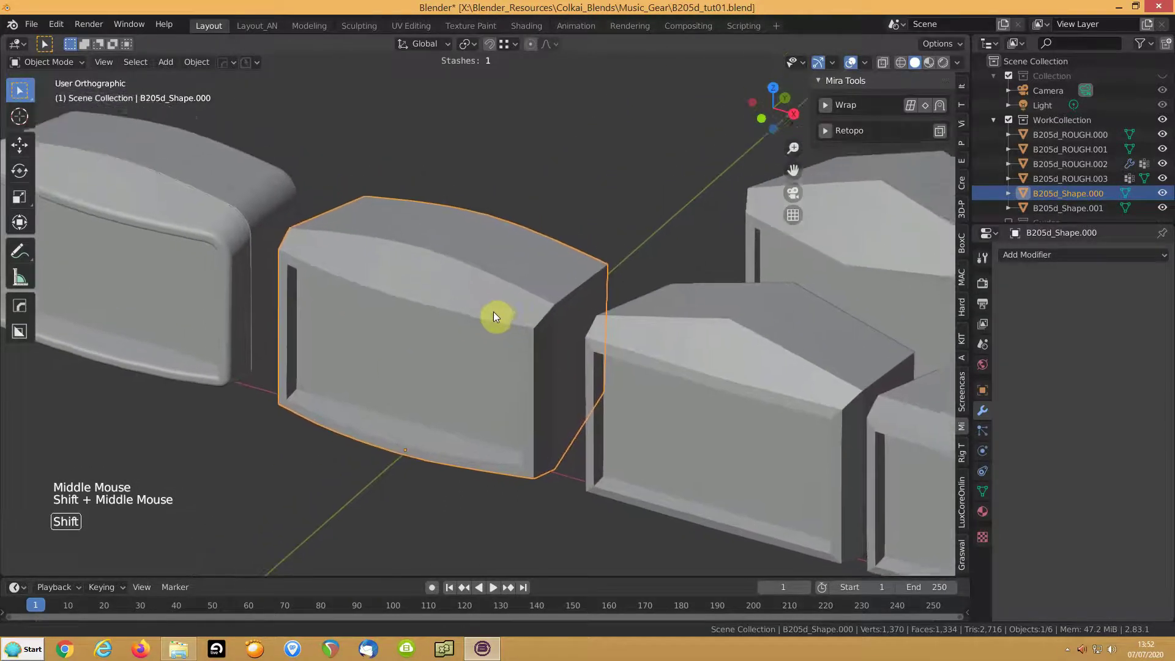
middle_click_drag(457, 236, 270, 236)
scroll(374, 337, "up", 1)
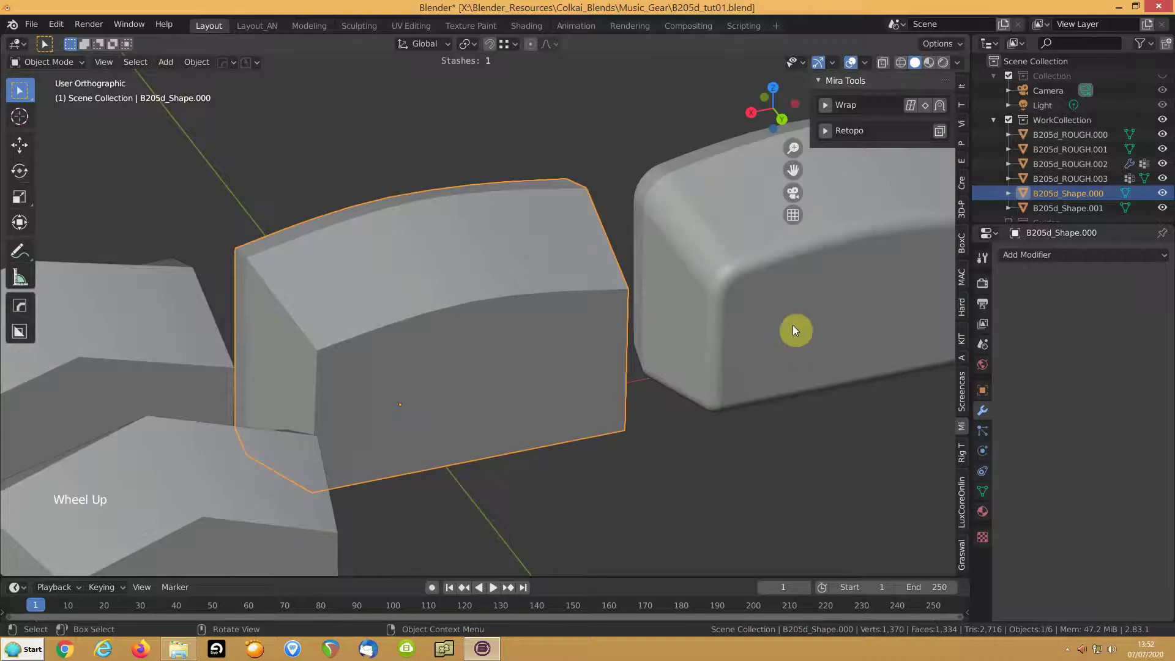
key("n")
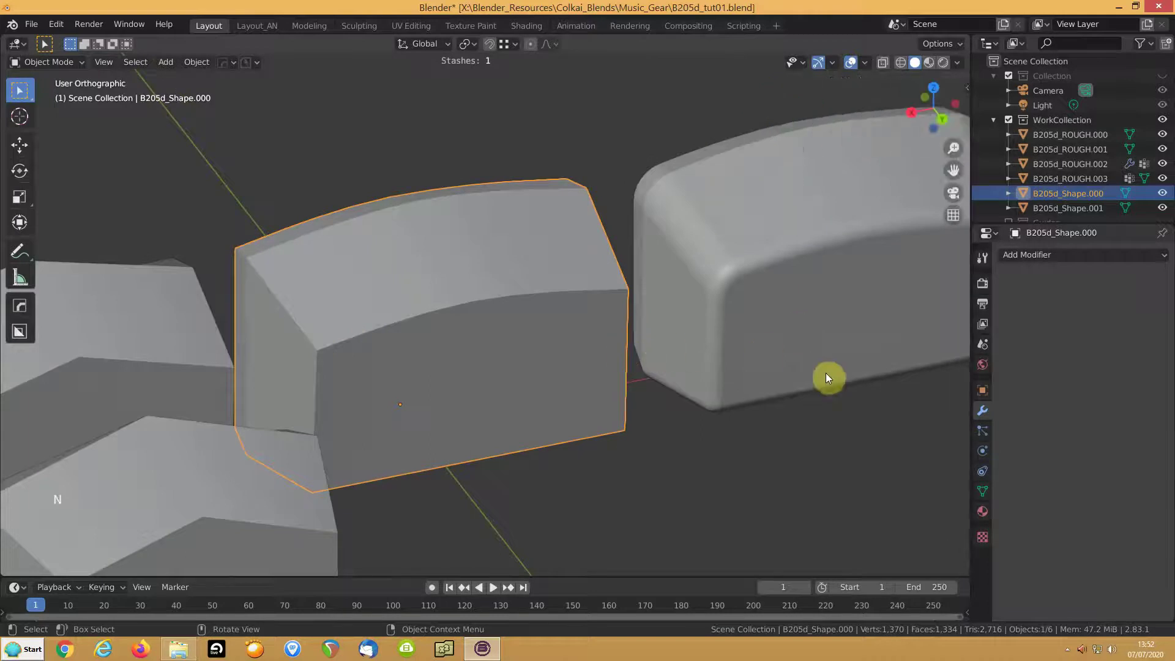
key("n")
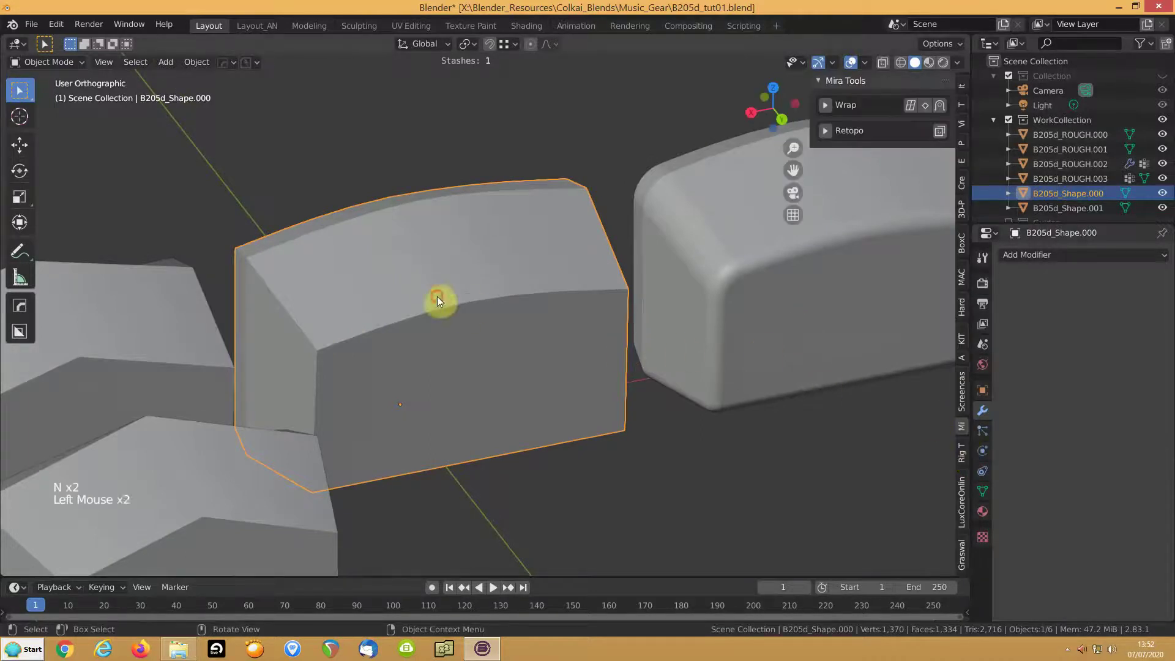
In Edit Mode, select the shortest vertex path along the curved rear upper edge of B205d_Shape.000, from corner to corner.
key("Tab")
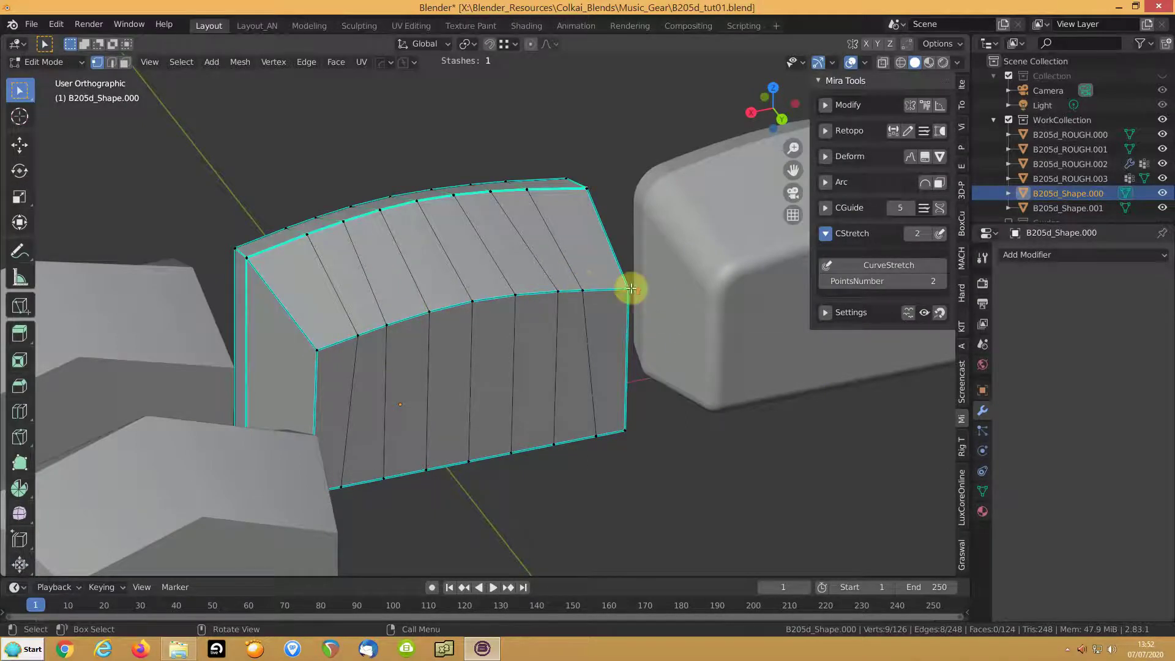
scroll(660, 306, "up", 1)
left_click(631, 288)
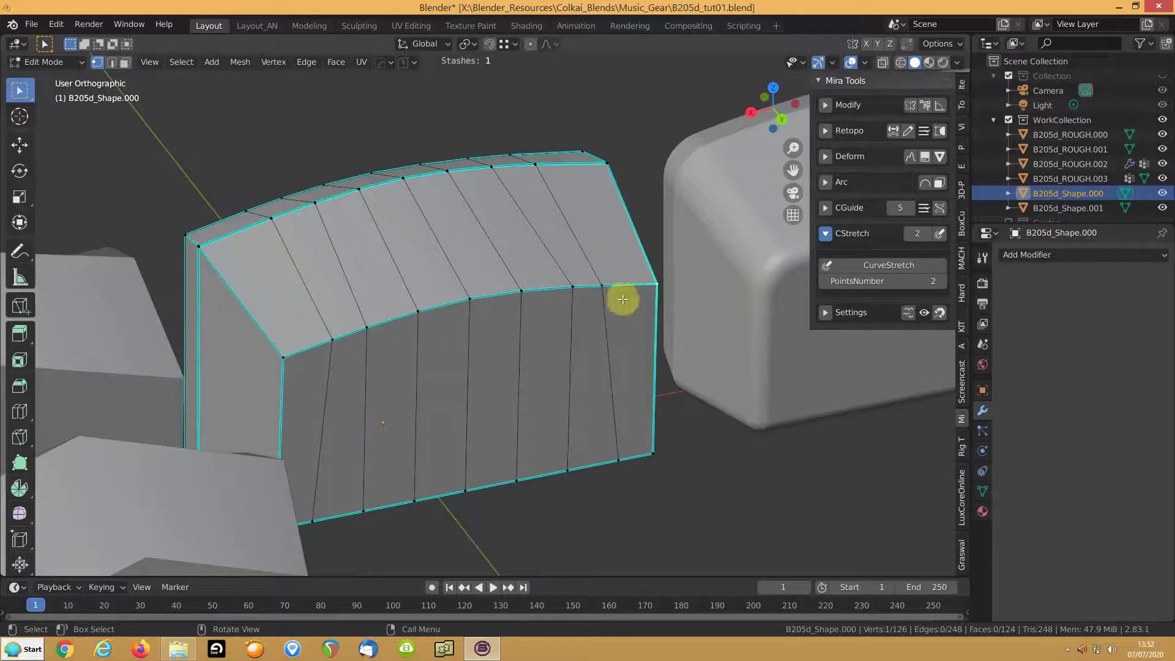
left_click(285, 357, "ctrl")
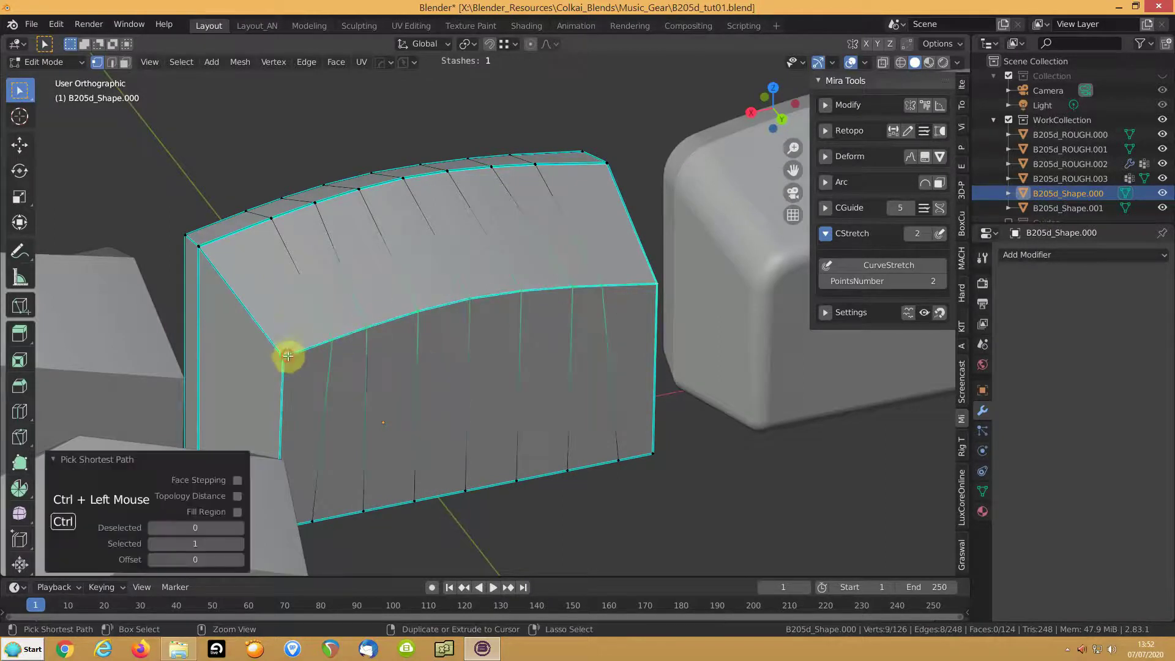
middle_click_drag(446, 359, 416, 334)
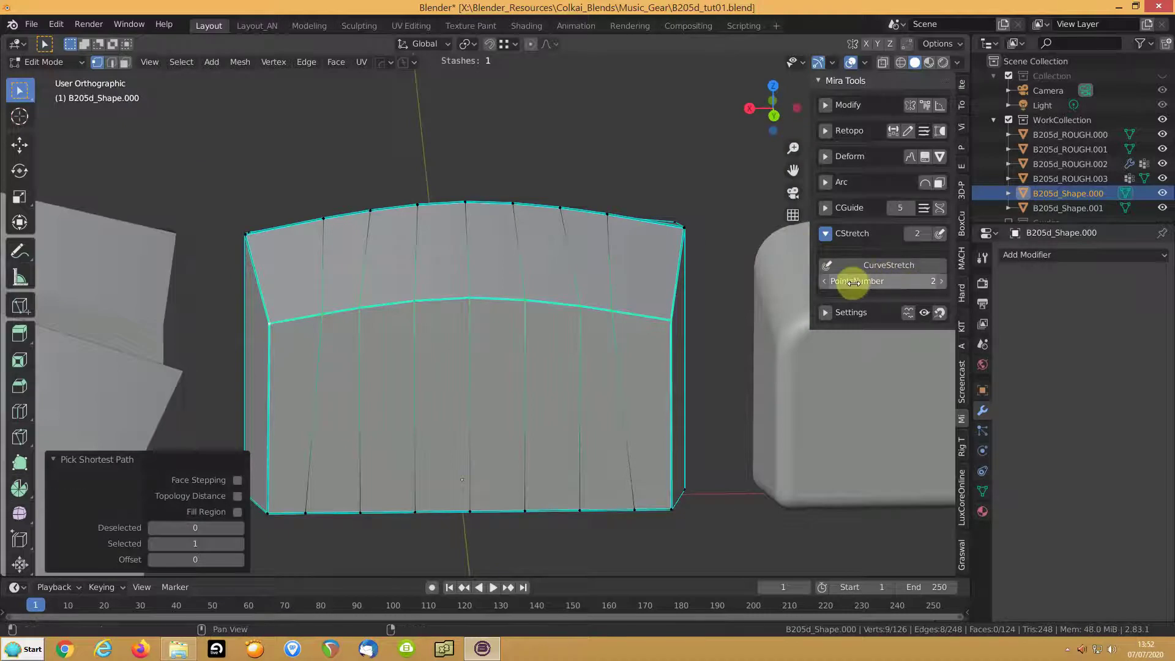
left_click(461, 259)
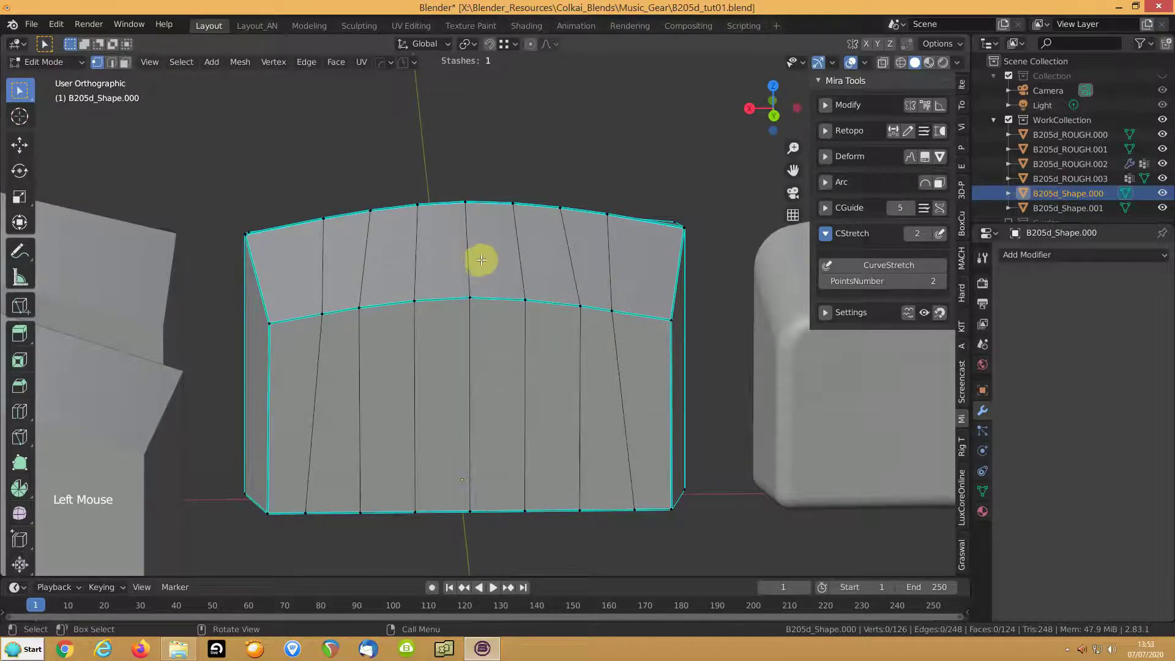
middle_click_drag(425, 257, 338, 375)
left_click(318, 373)
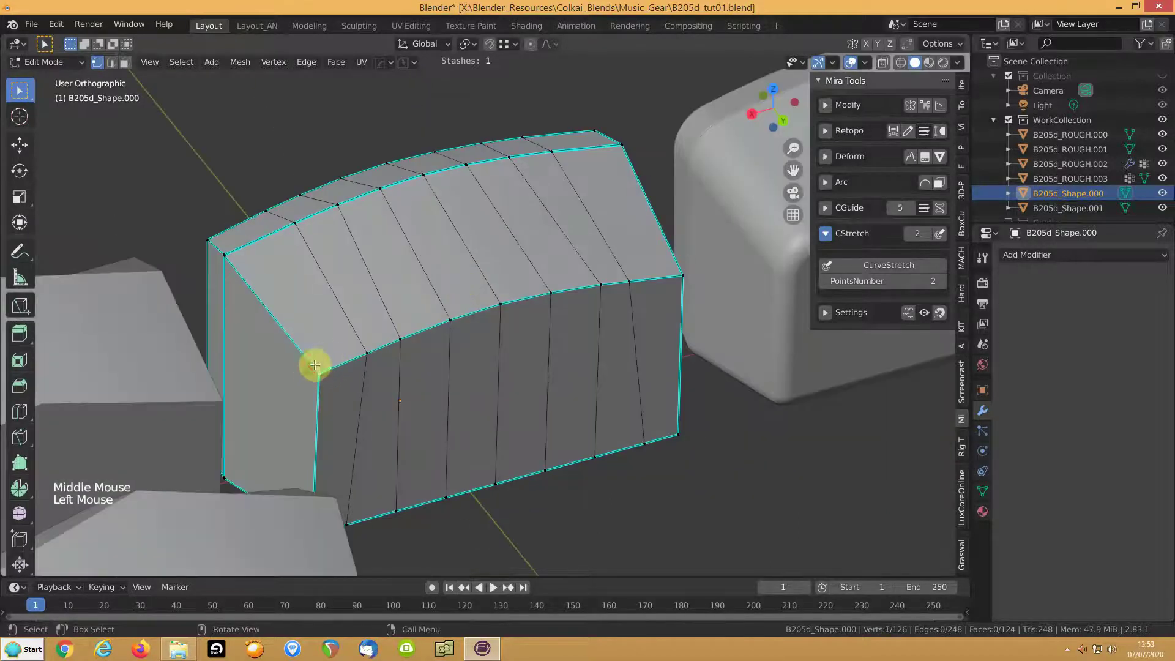
left_click(682, 276, "ctrl")
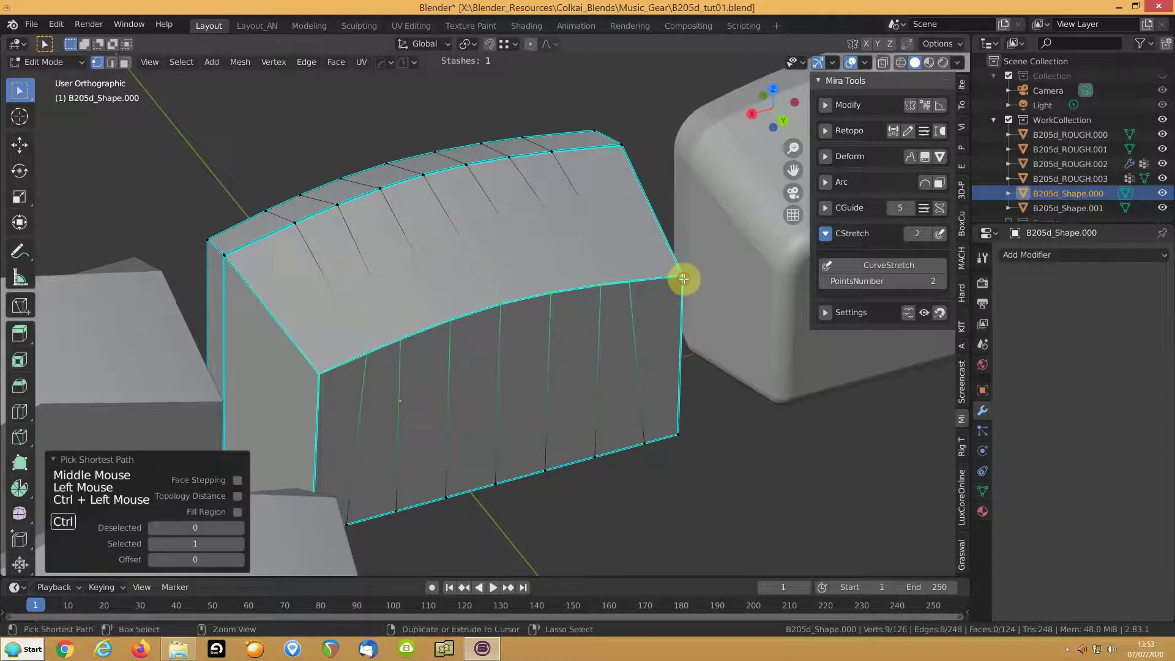
Straighten the selected rear upper edge with Mira Tools Curve Stretch using 2 control points, and end the tool.
left_click(940, 236)
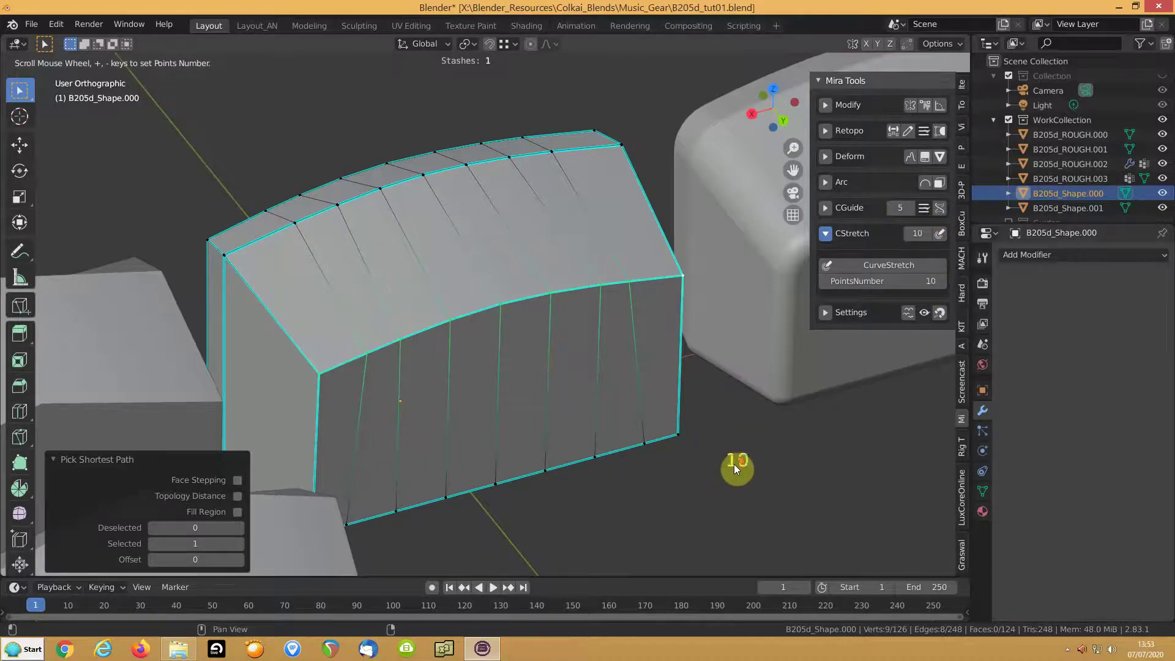
left_click(427, 363)
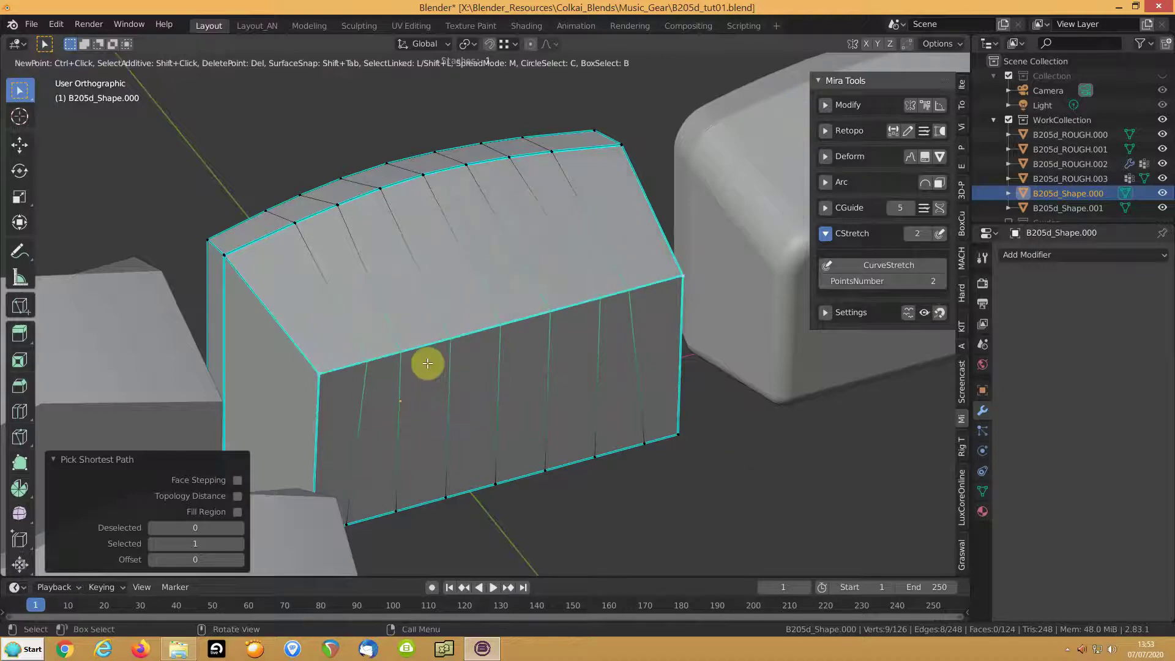
middle_click_drag(512, 388, 485, 383)
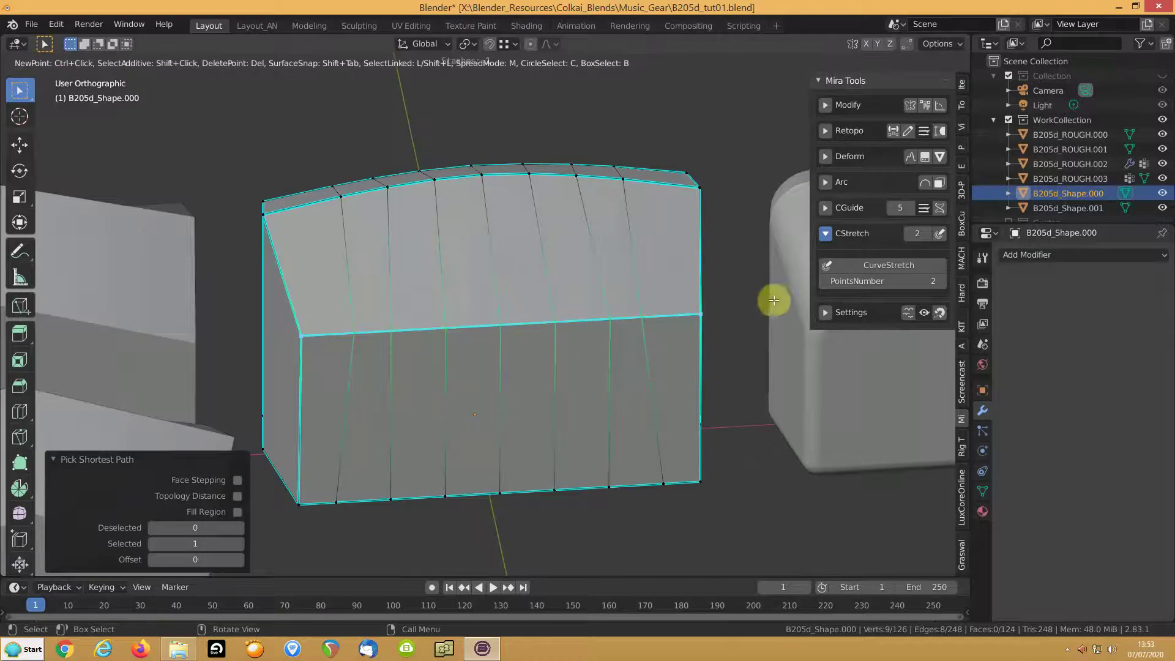
left_click(941, 238)
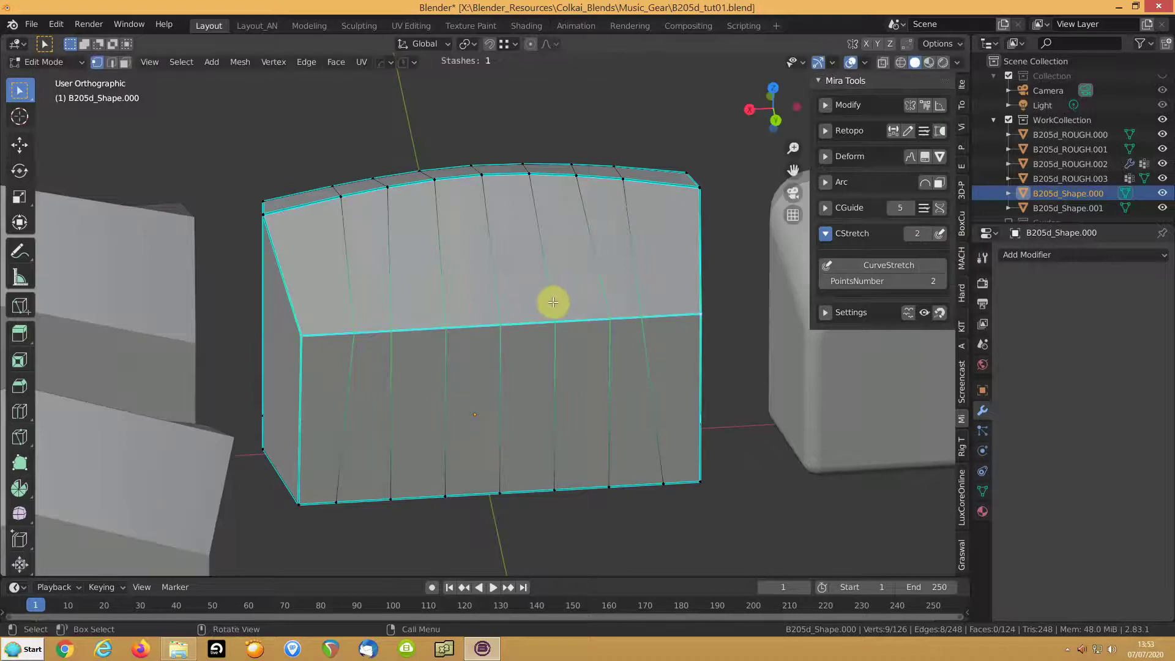
Start Curve Stretch on the straightened rear edge with 5 control points, and work in the back orthographic view.
left_click(939, 237)
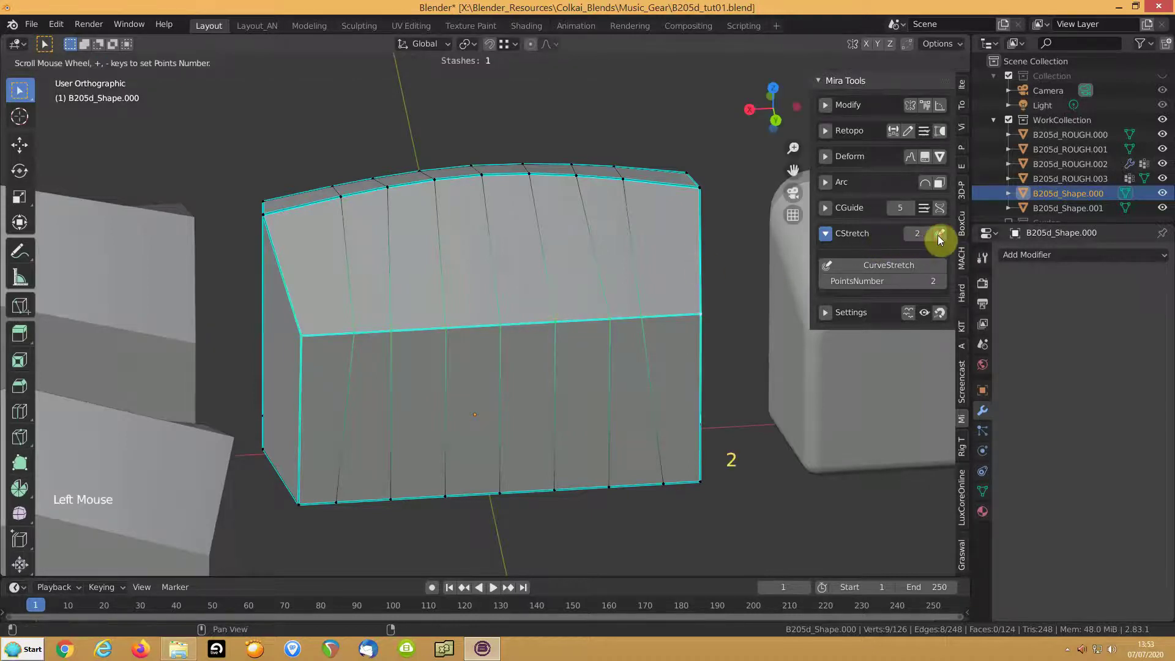
left_click(365, 360)
middle_click_drag(571, 409, 547, 366)
key("KP_1")
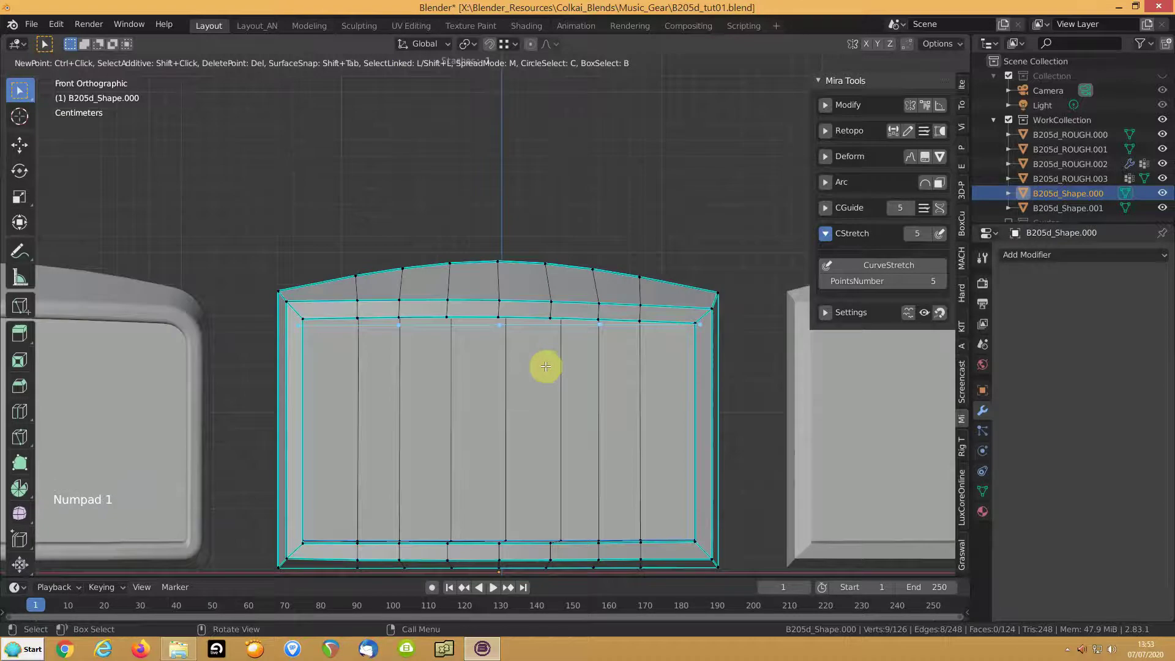
key("ctrl+KP_3")
key("ctrl+KP_1")
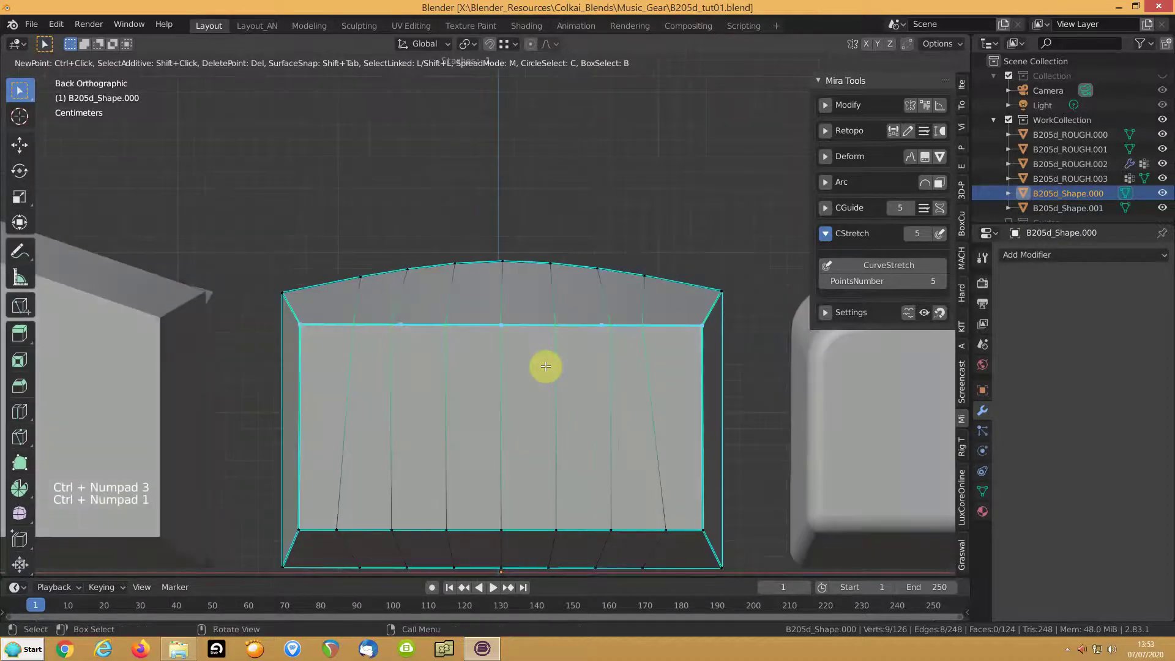
Raise the middle control point and the two intermediate points beside it to form an arch along the rear edge.
scroll(543, 365, "up", 3)
left_click_drag(513, 334, 517, 277)
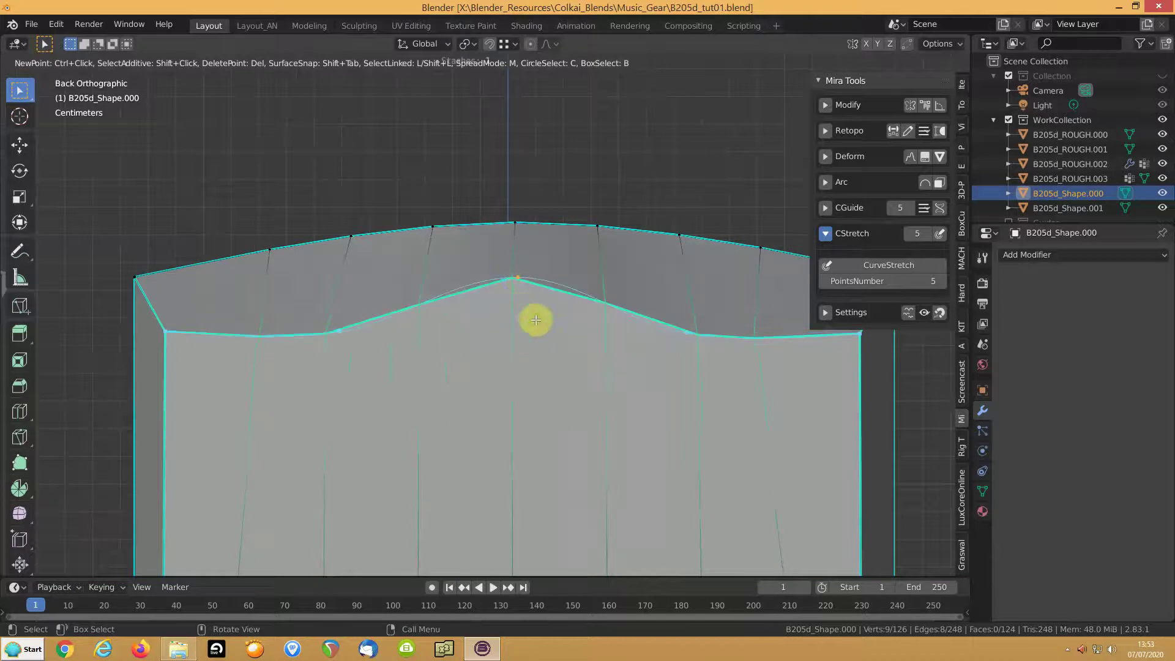
middle_click_drag(519, 310, 451, 330, "shift")
left_click_drag(254, 340, 248, 307)
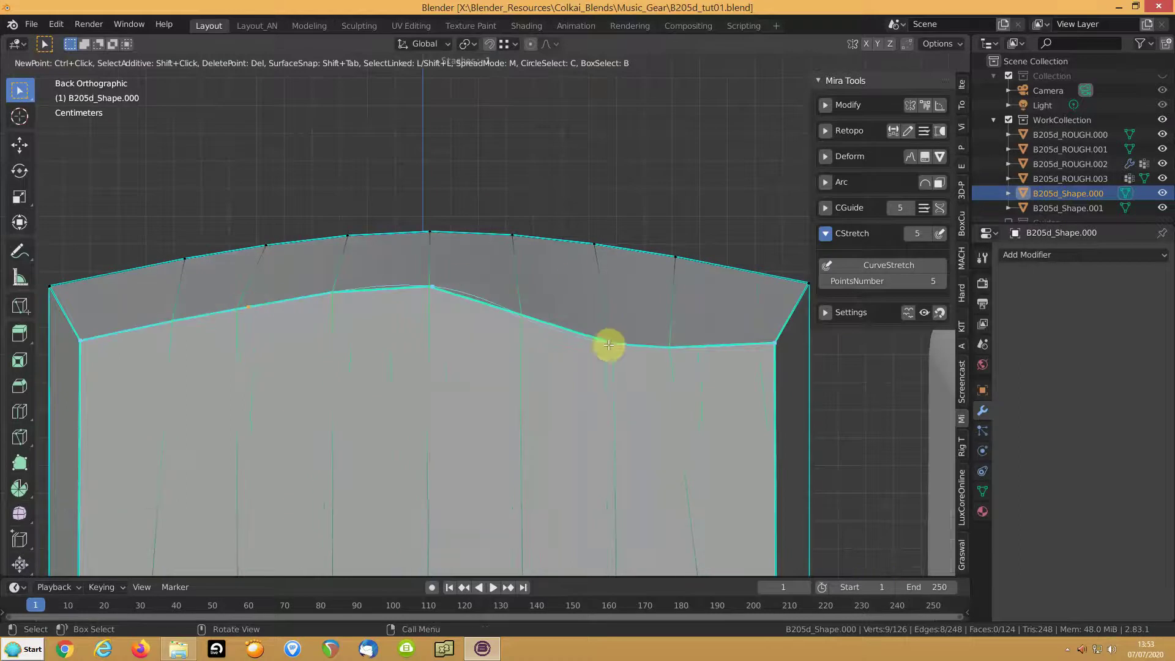
left_click_drag(603, 336, 625, 304)
middle_click_drag(523, 312, 470, 296)
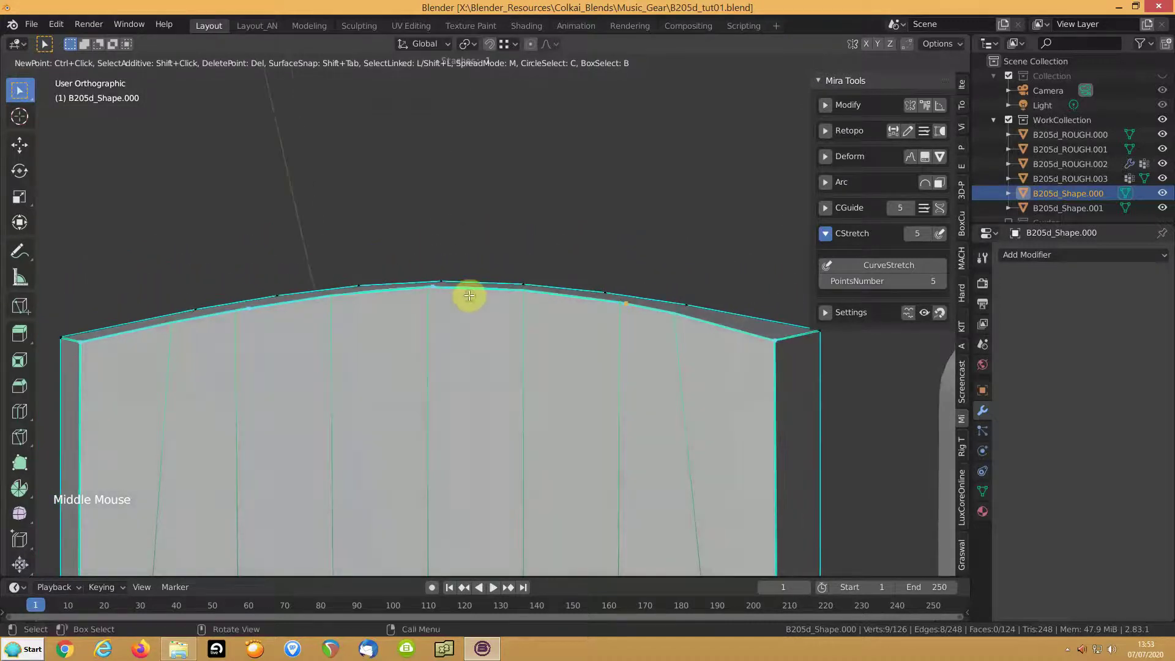
In back view, nudge the arch's middle control point up and slightly sideways, end Curve Stretch and select the middle vertex.
key("ctrl+KP_3")
key("ctrl+KP_1")
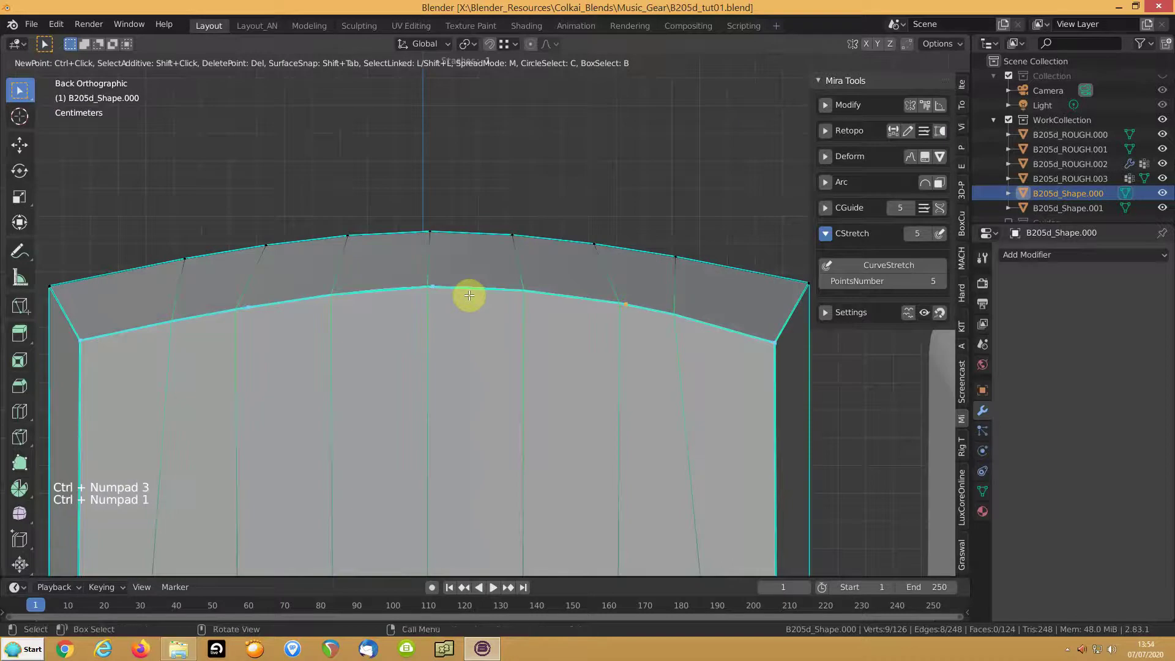
left_click_drag(432, 286, 454, 274)
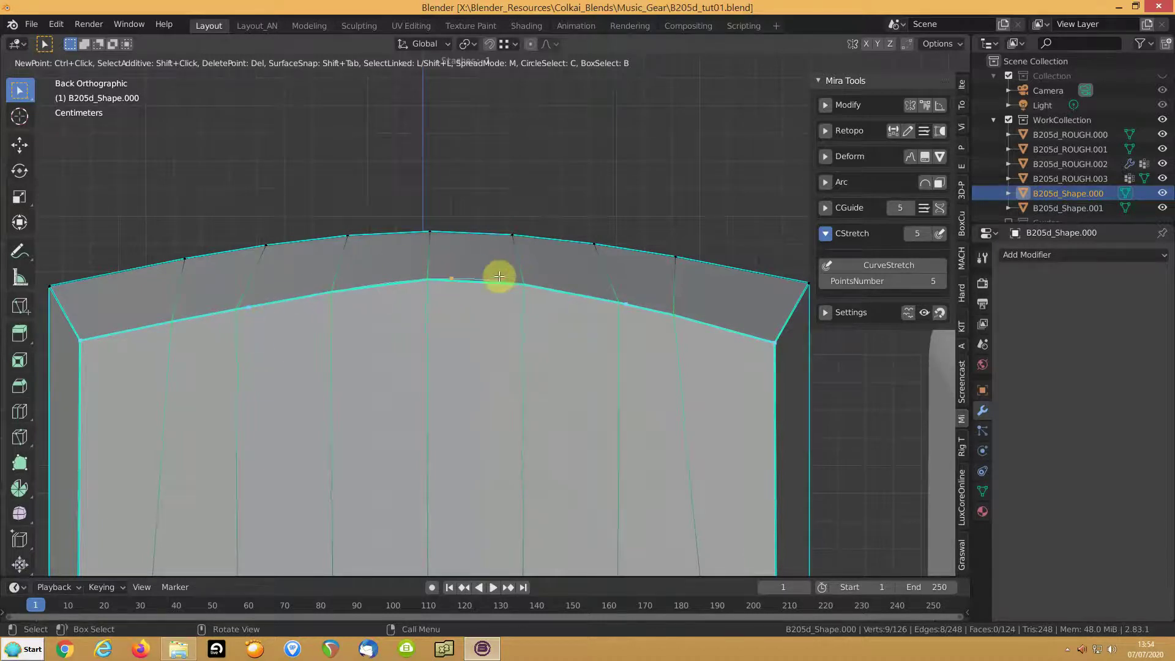
right_click(499, 276)
left_click(438, 312)
mouse_move(495, 296)
middle_mouse_down()
mouse_move(435, 332)
mouse_move(393, 314)
mouse_move(490, 302)
middle_mouse_up()
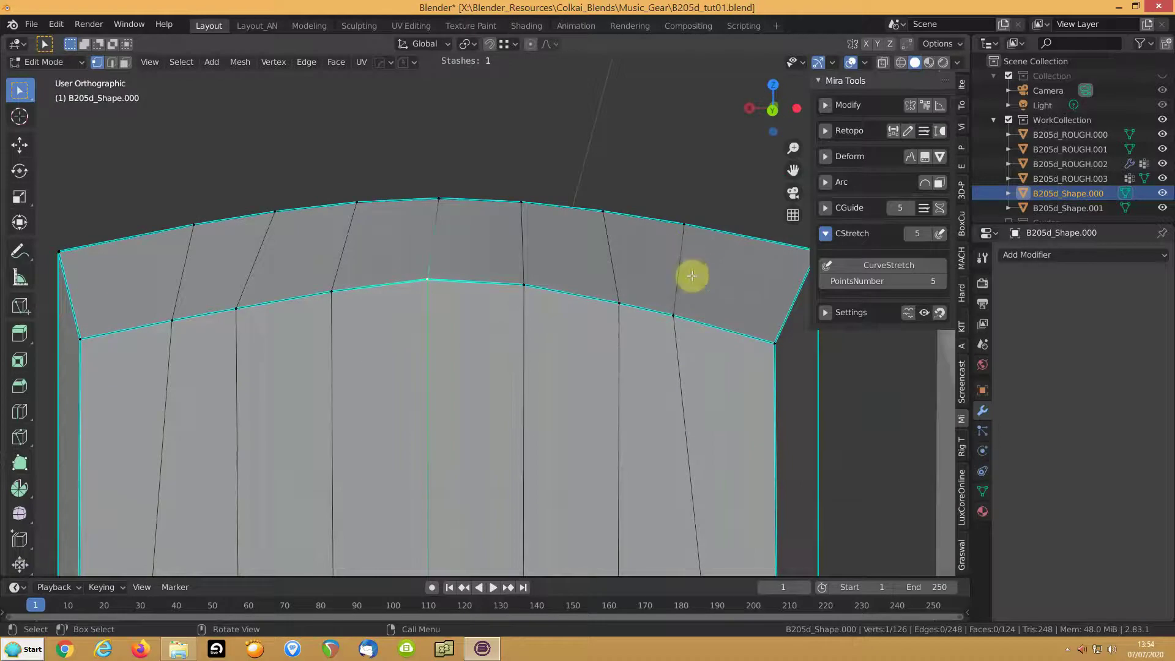
Reselect the rear upper edge path from corner to corner and smooth its arch using Curve Stretch with 3 control points.
scroll(505, 273, "down", 6)
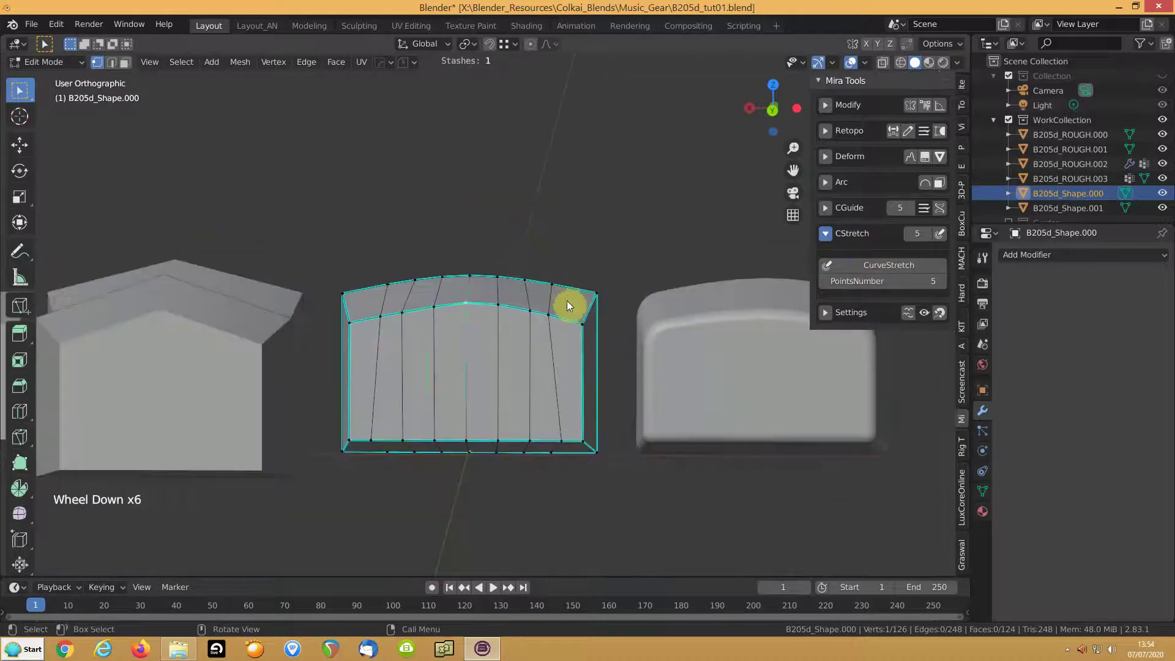
scroll(569, 304, "up", 5)
left_click(725, 339)
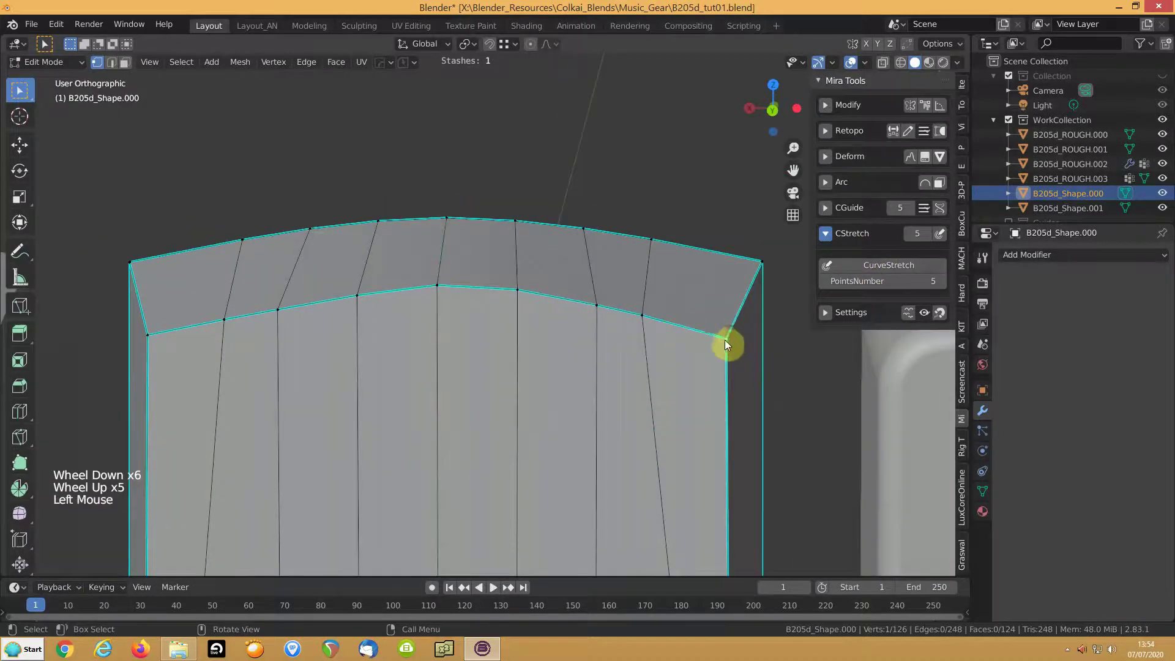
left_click(148, 332, "ctrl")
left_click(939, 233)
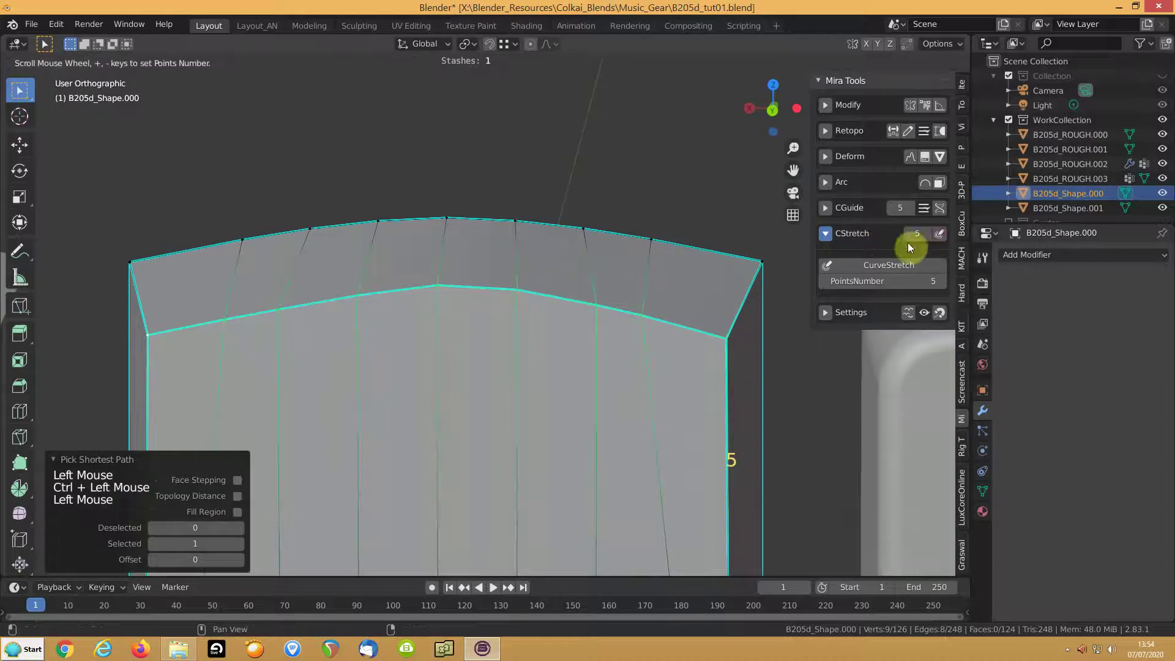
scroll(399, 340, "up", 1)
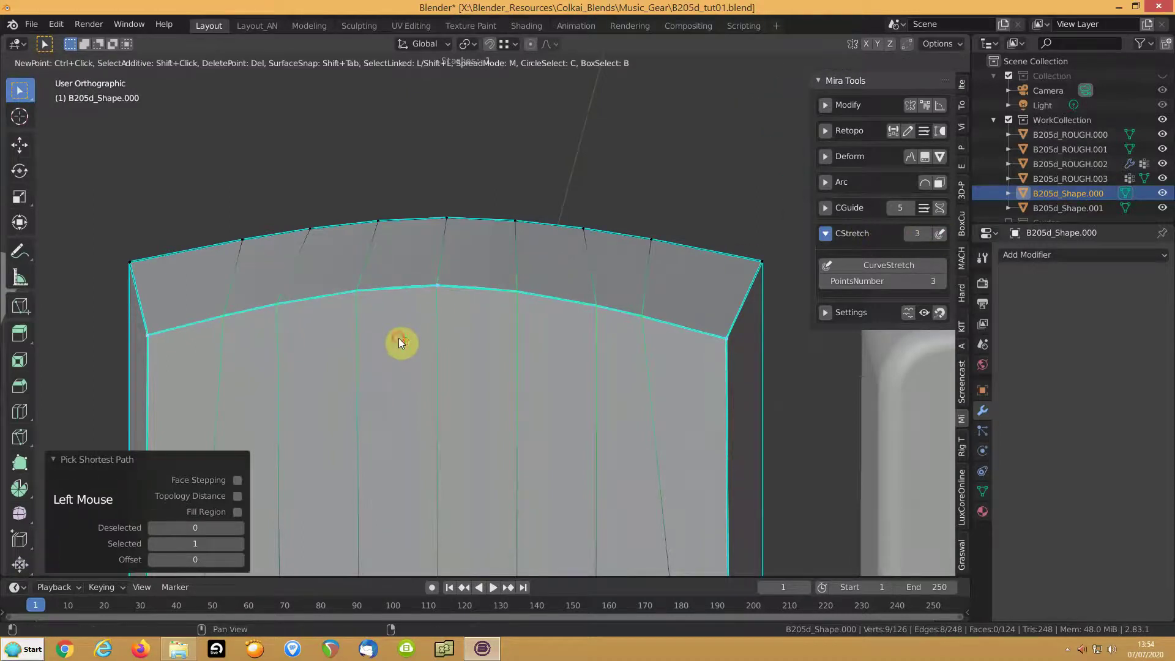
mouse_move(399, 336)
middle_mouse_down()
mouse_move(430, 317)
mouse_move(394, 320)
middle_mouse_up()
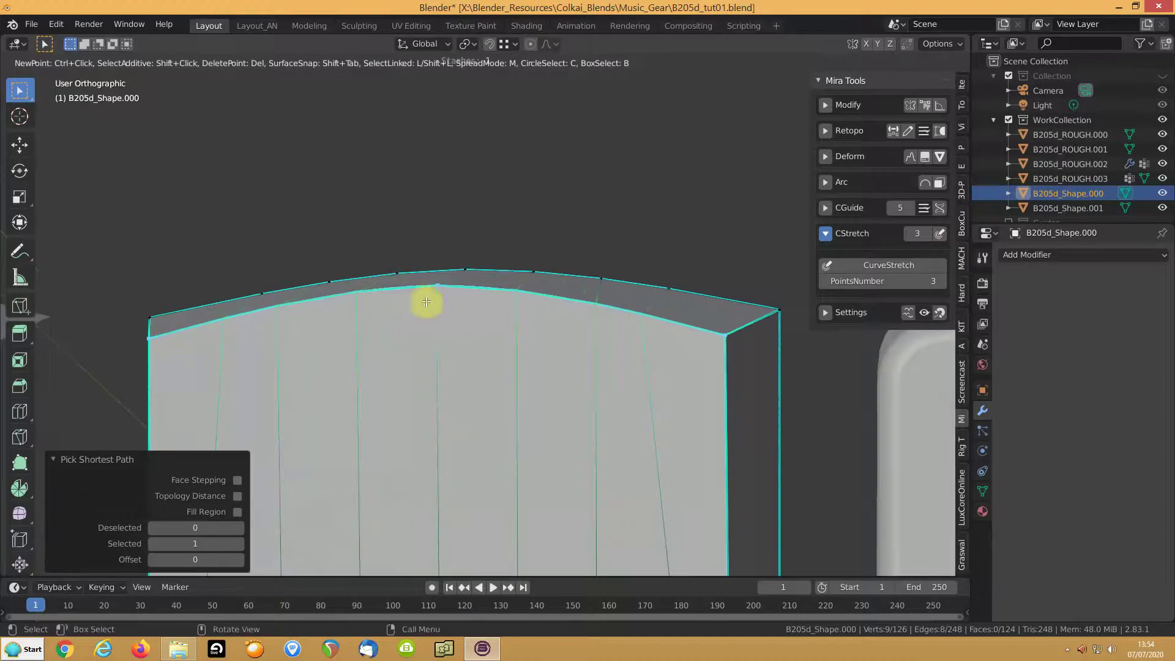
End Curve Stretch, select the vertex path along the front face's outer upper edge, and show it in top orthographic view.
middle_click_drag(475, 302, 394, 236)
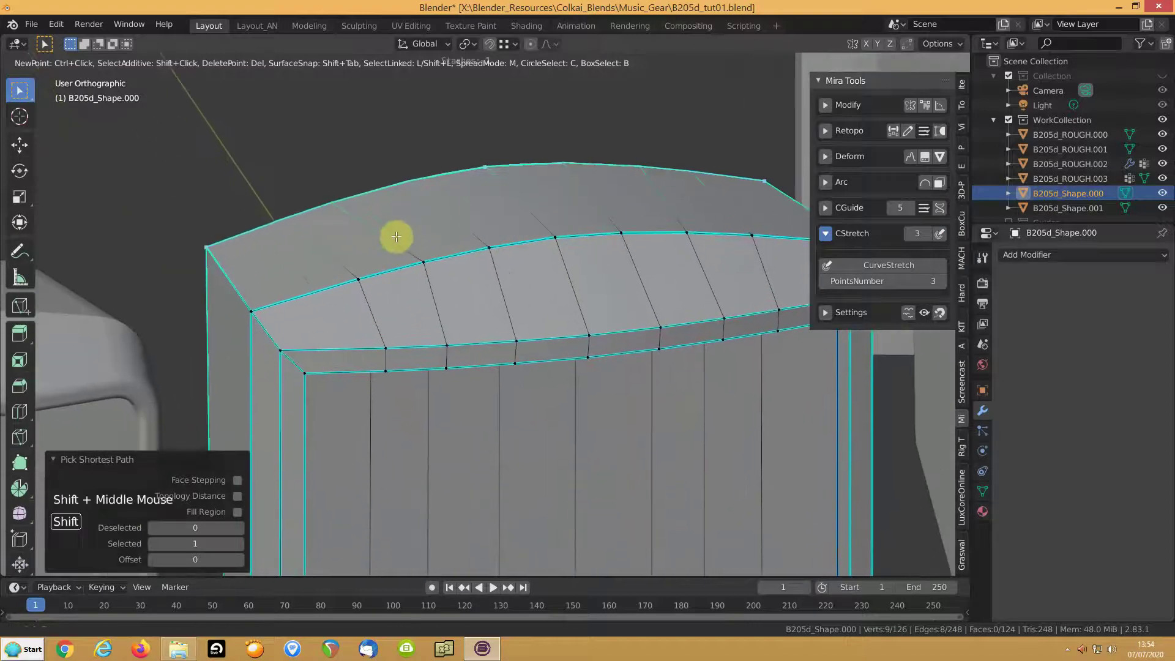
left_click(275, 346)
middle_click_drag(446, 315, 553, 304, "shift")
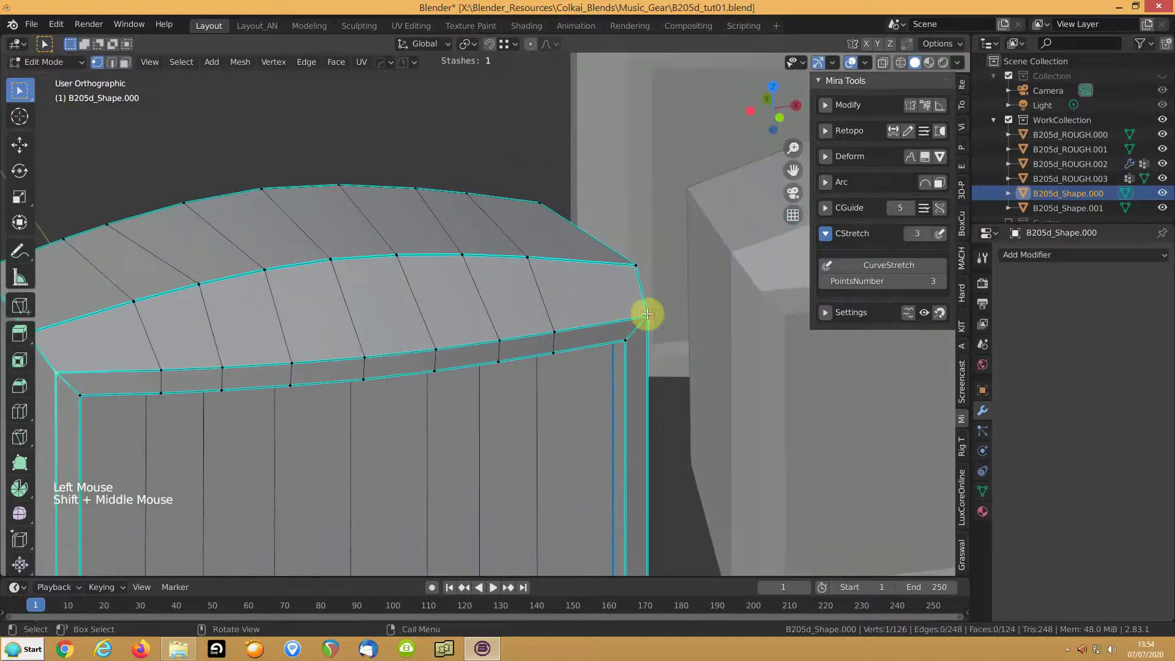
left_click(645, 317, "ctrl")
key("KP_7")
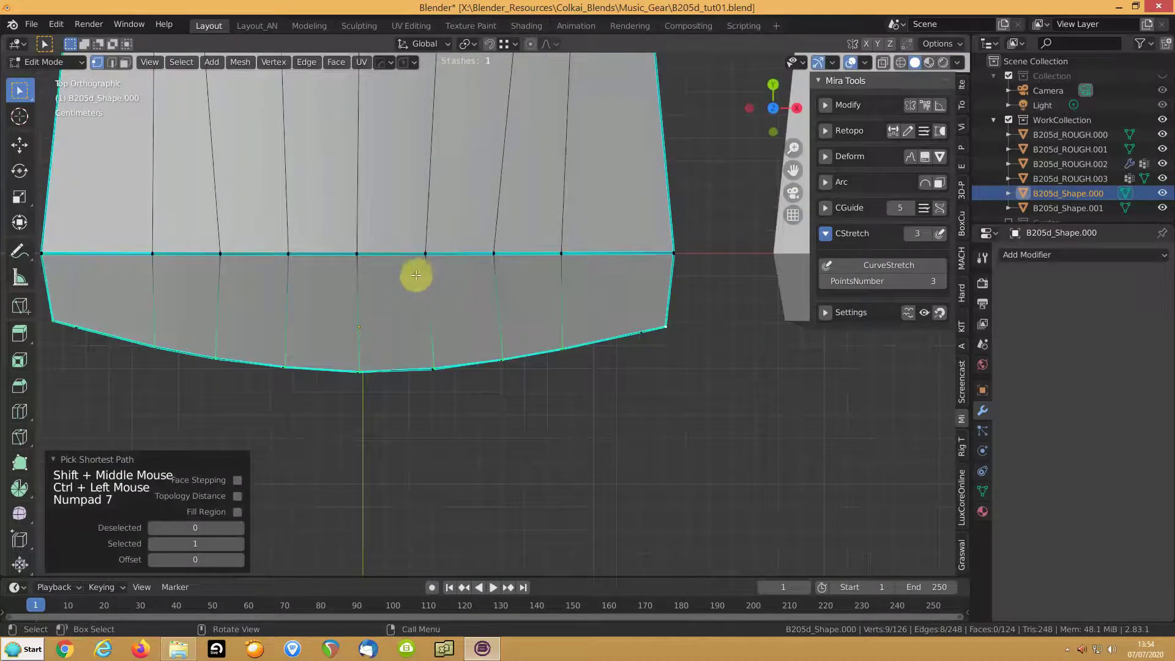
Apply Curve Stretch with 3 control points to the selected front edge and pull its middle point farther forward.
left_click(940, 235)
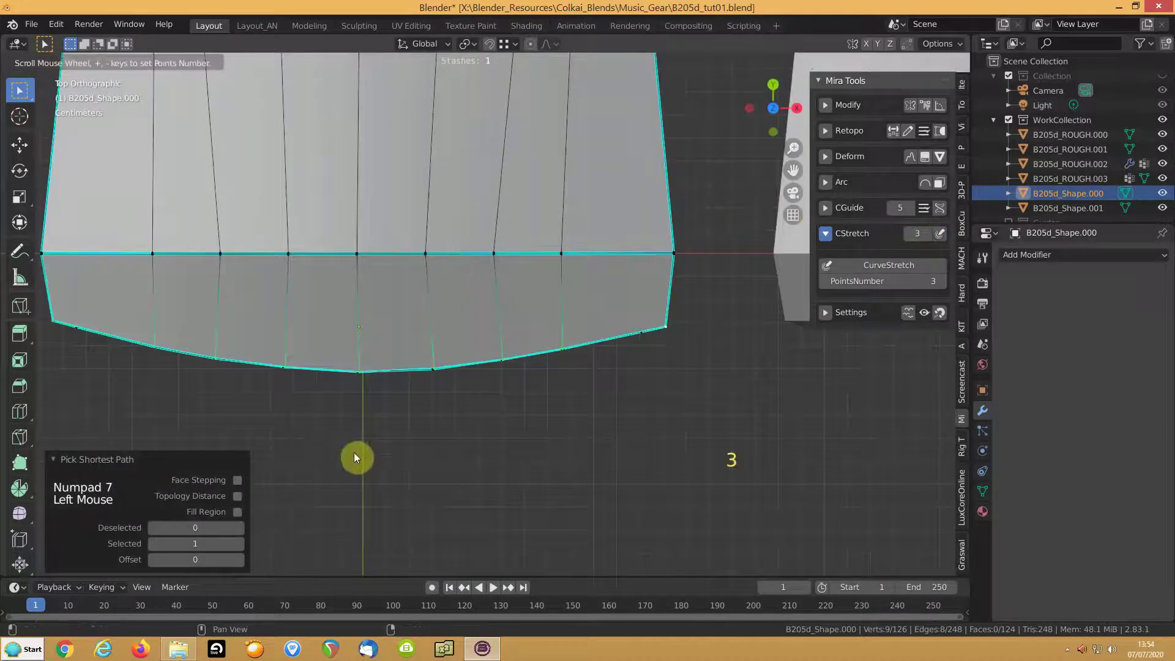
left_click(376, 429)
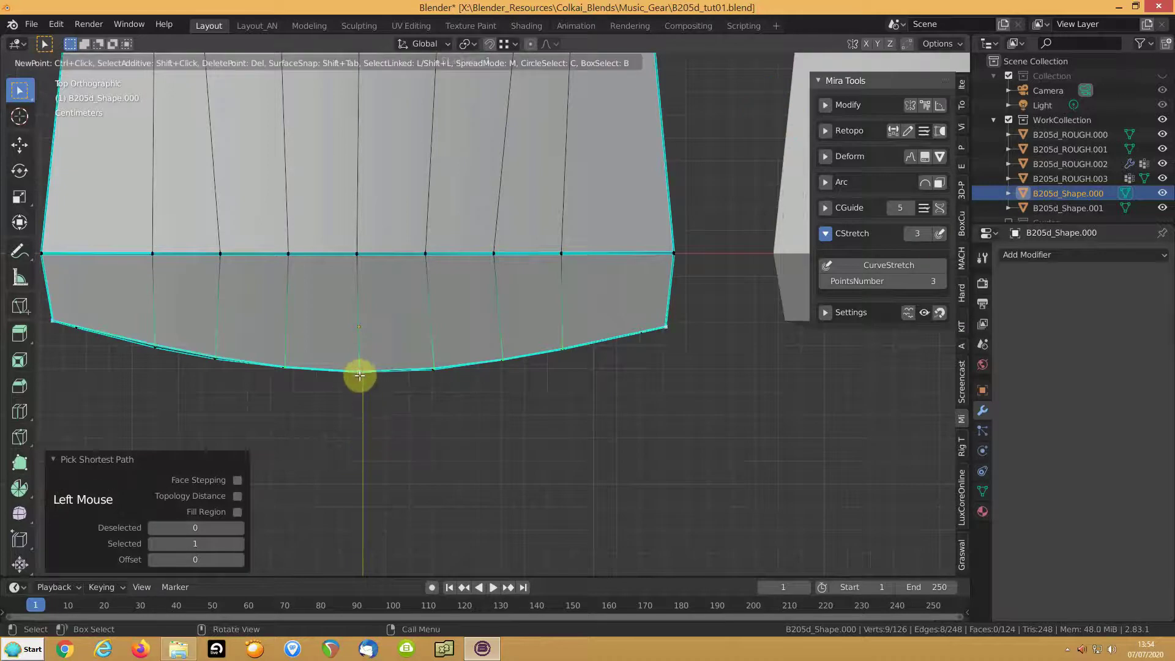
left_click_drag(359, 374, 359, 398)
middle_click_drag(340, 446, 371, 370)
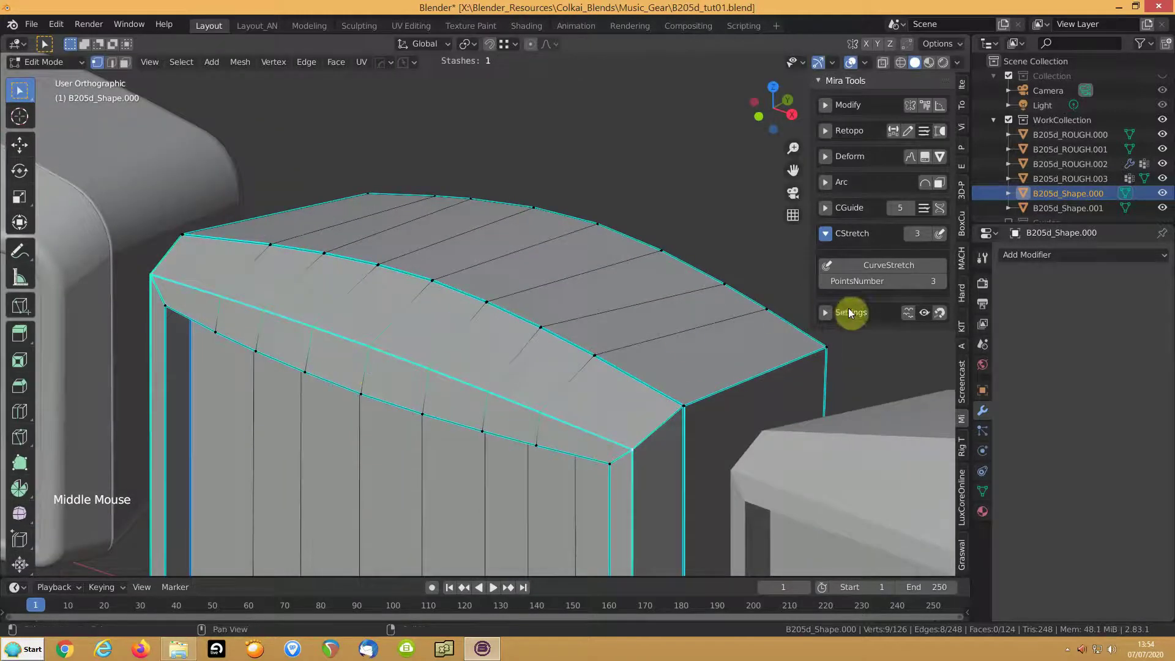
Apply Curve Stretch with 5 control points to the selected front edge, displace its inner points unevenly, and return to Object Mode.
left_click(939, 233)
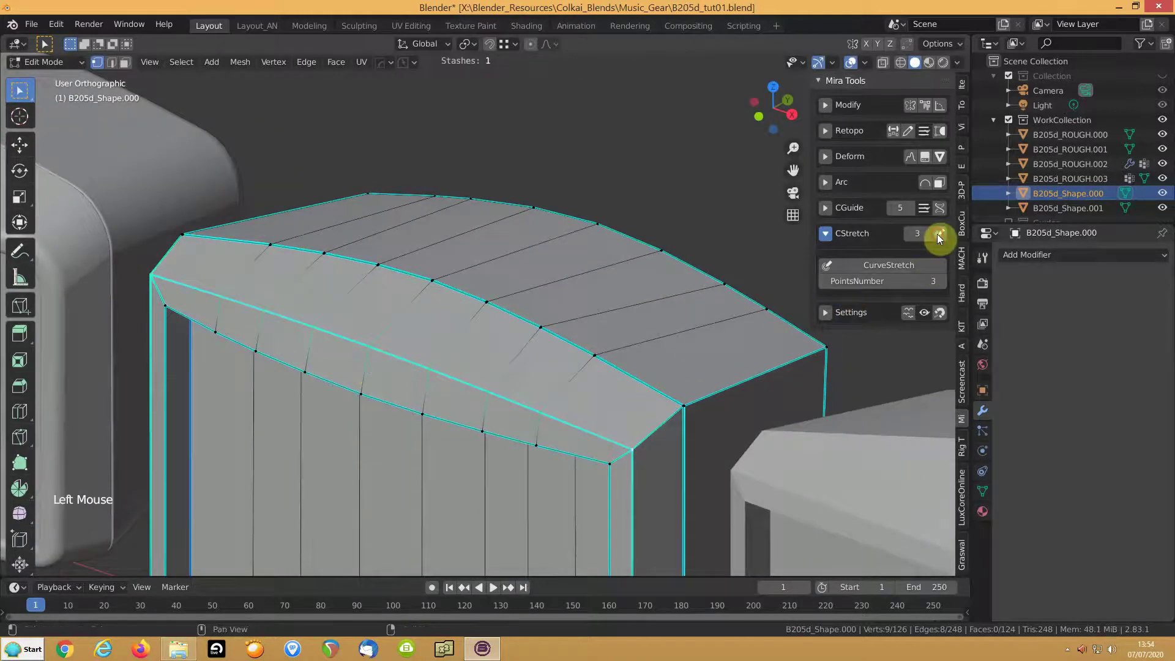
scroll(449, 413, "up", 1)
left_click(449, 412)
scroll(416, 389, "up", 1)
middle_click_drag(418, 389, 388, 359)
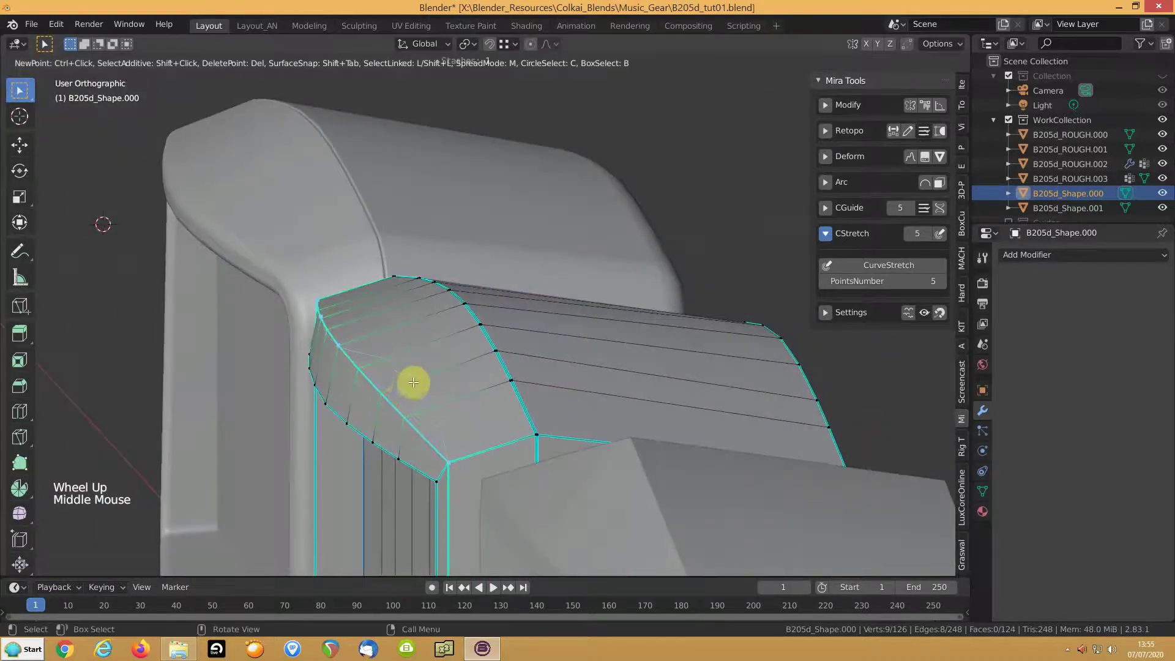
middle_click_drag(288, 341, 349, 370)
middle_click_drag(176, 305, 284, 370)
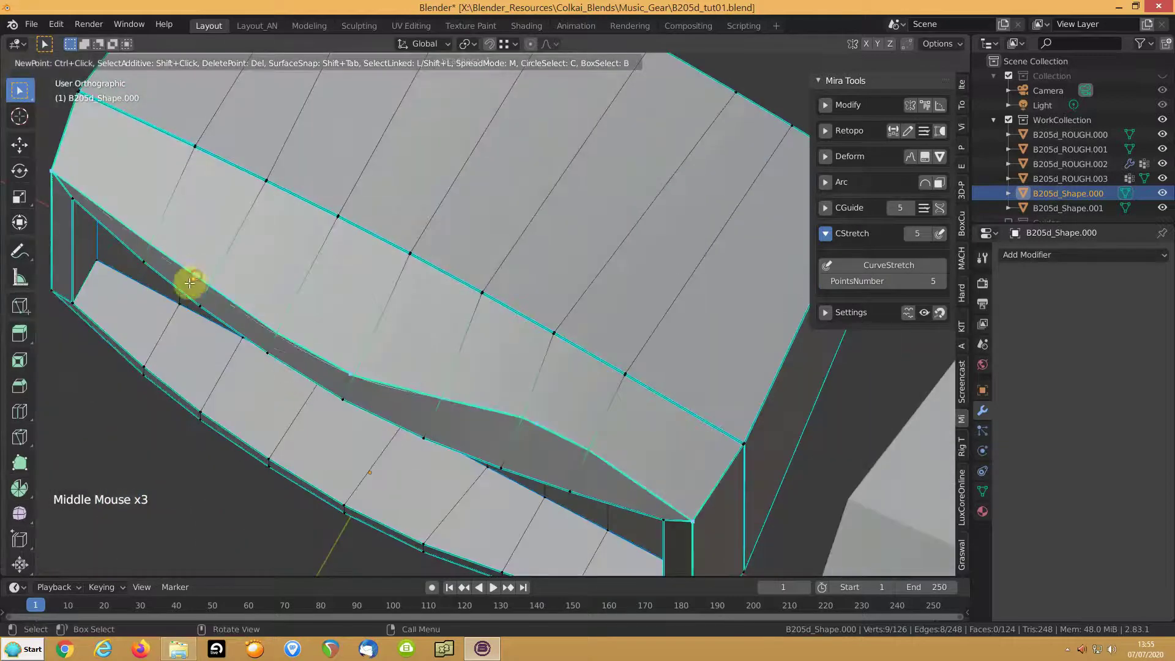
middle_click_drag(183, 402, 228, 312)
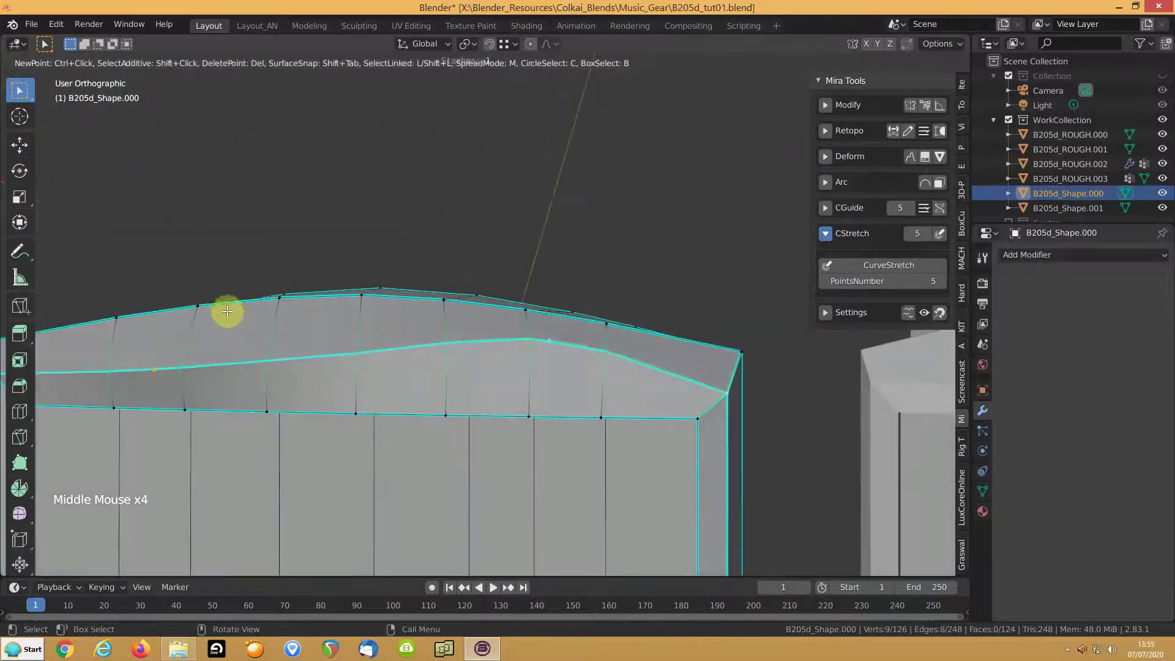
right_click(228, 312)
key("Tab")
Add a 2 m cube mesh to the scene at the 3D cursor.
middle_click_drag(403, 353, 503, 288)
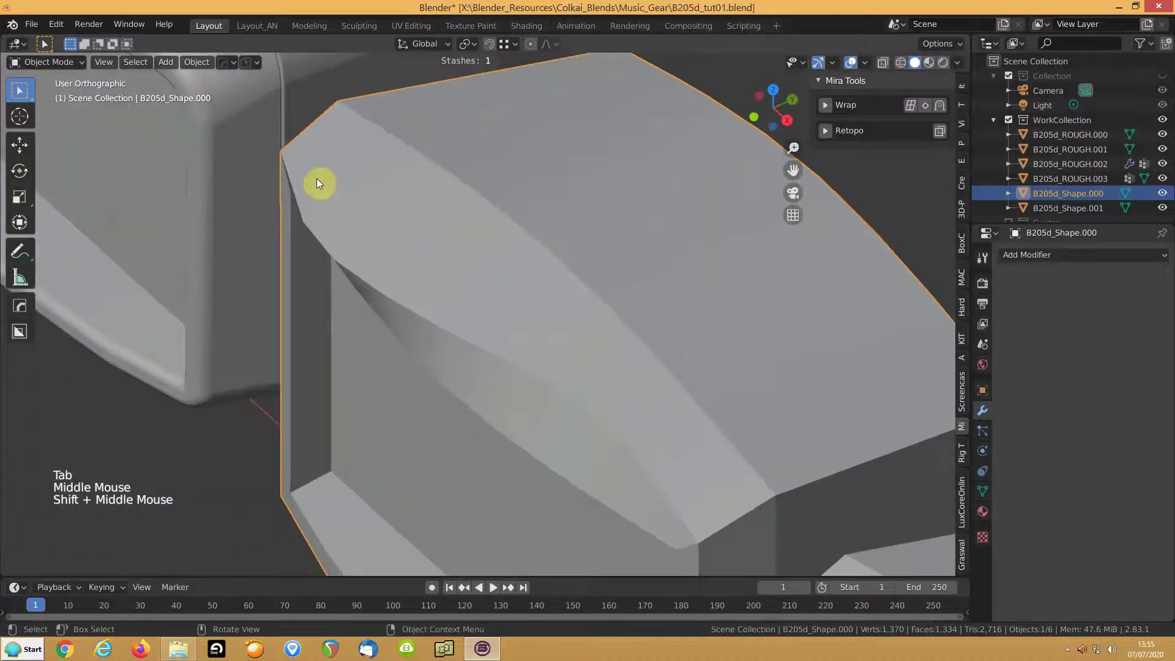
scroll(587, 409, "down", 5)
middle_click_drag(264, 300, 420, 324)
scroll(419, 322, "down", 6)
middle_click_drag(399, 265, 577, 390, "shift")
key("shift+a")
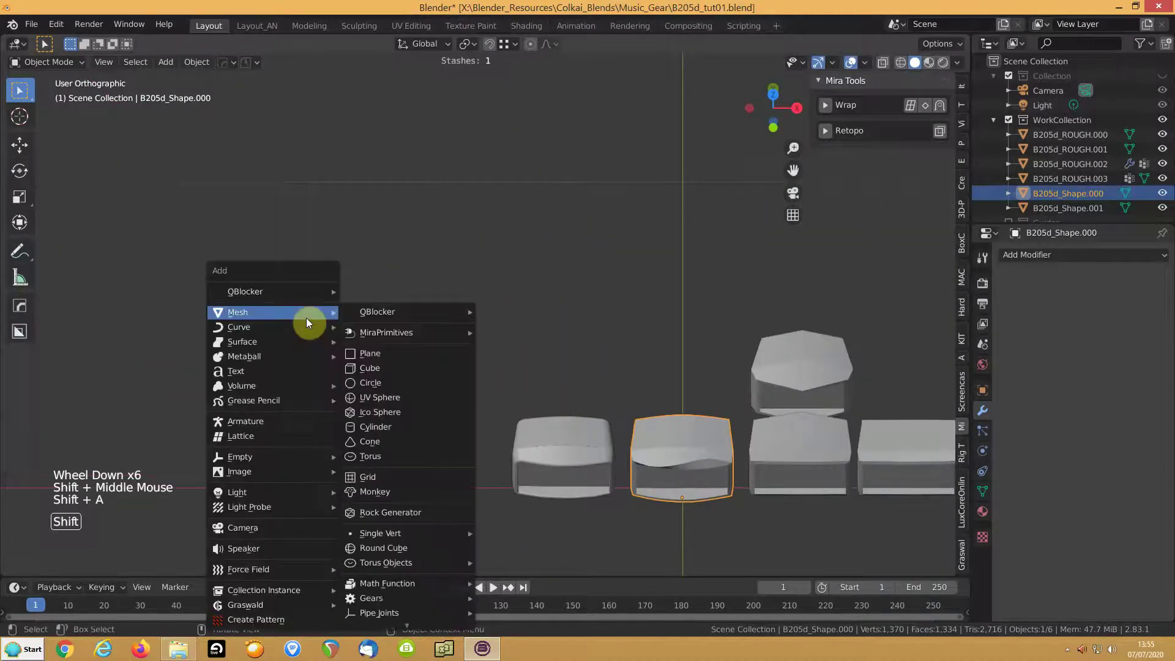
left_click(352, 368)
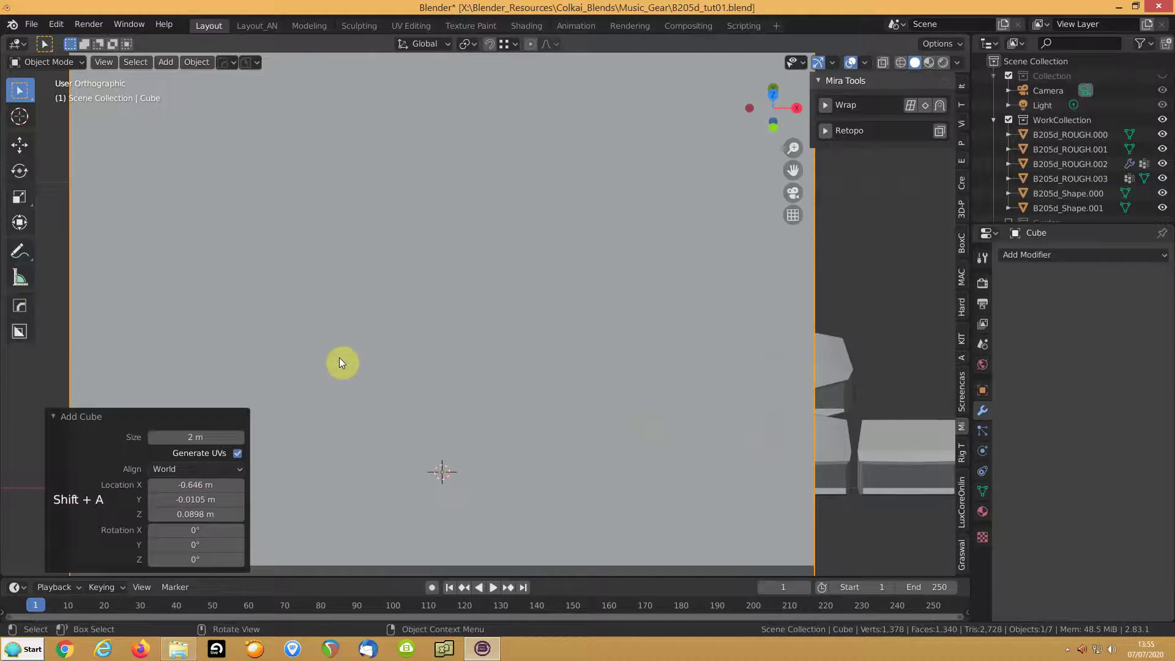
scroll(325, 343, "down", 1)
scroll(312, 345, "down", 5)
middle_click_drag(296, 346, 408, 348)
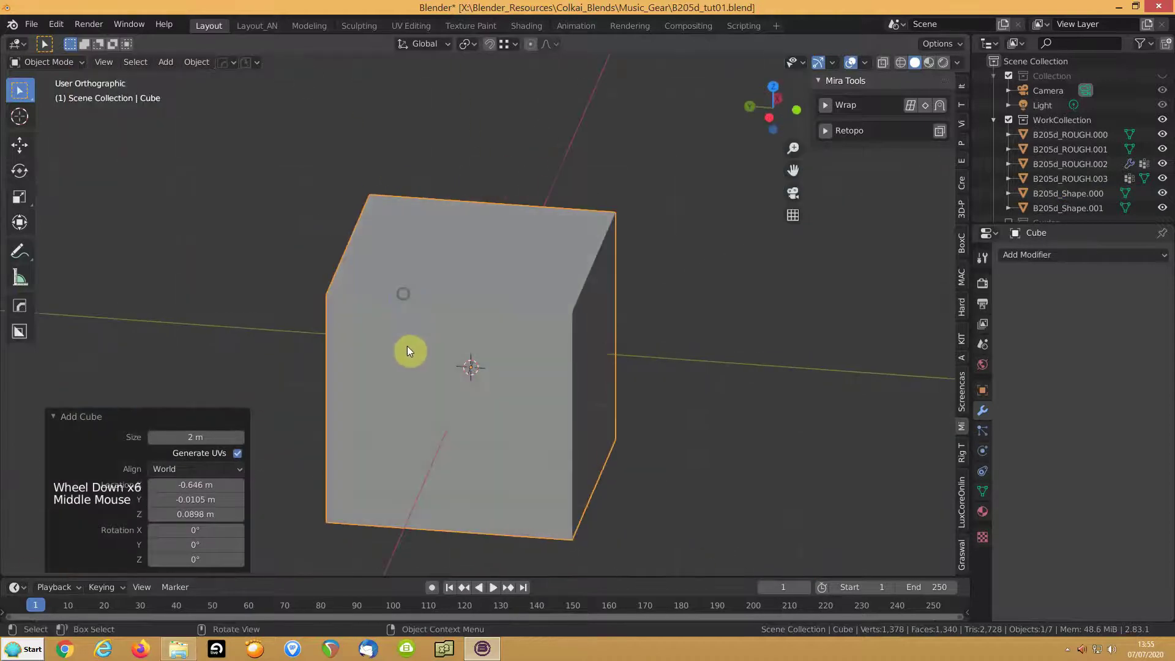
In Edit Mode, subdivide the whole cube with one cut and repeat the subdivision until each edge has 64 segments.
key("Tab")
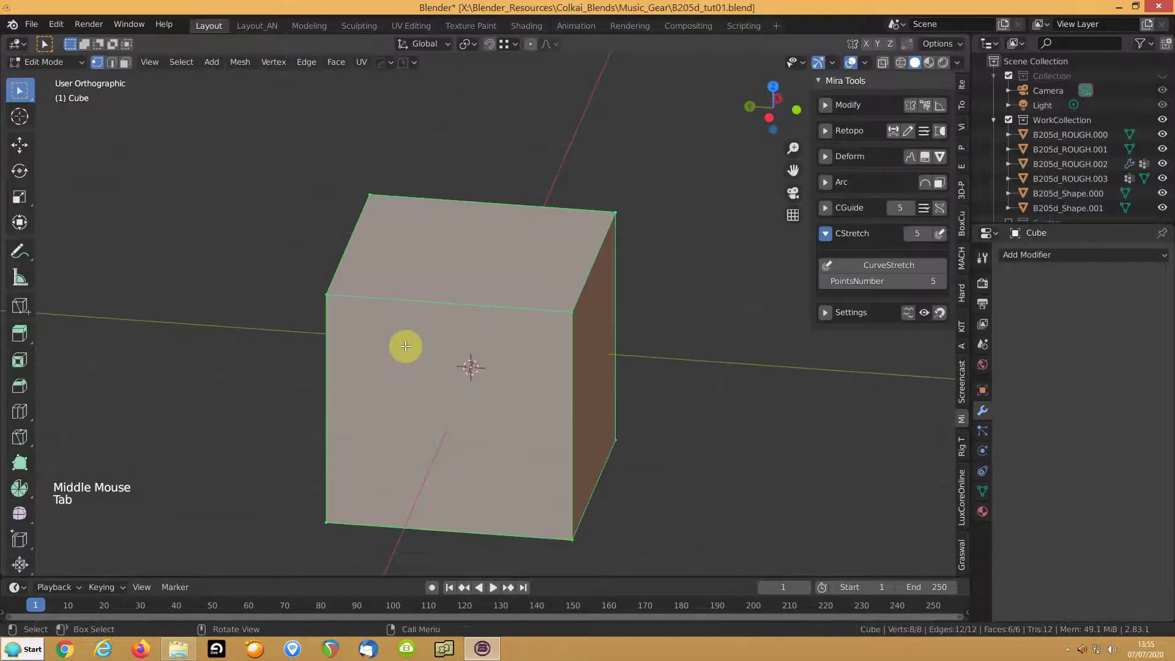
right_click(396, 342)
left_click(313, 229)
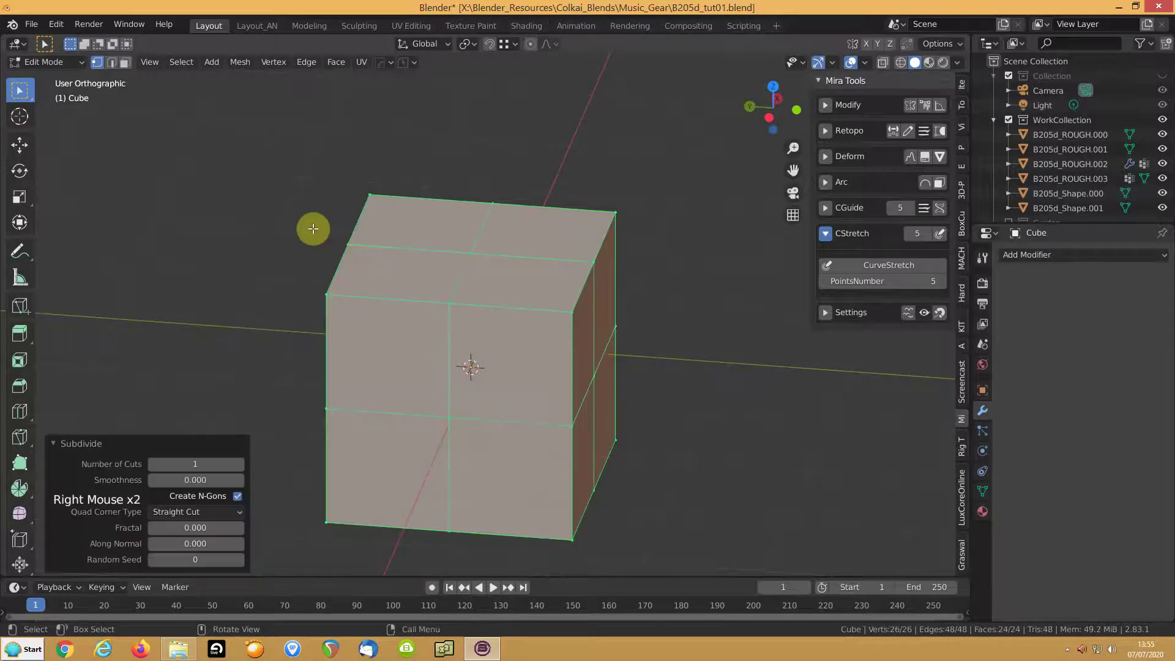
key("shift+r")
key("shift+r")
key("shift+r")
key("shift+r")
key("shift+r")
key("shift+r")
key("shift+r")
key("shift+r")
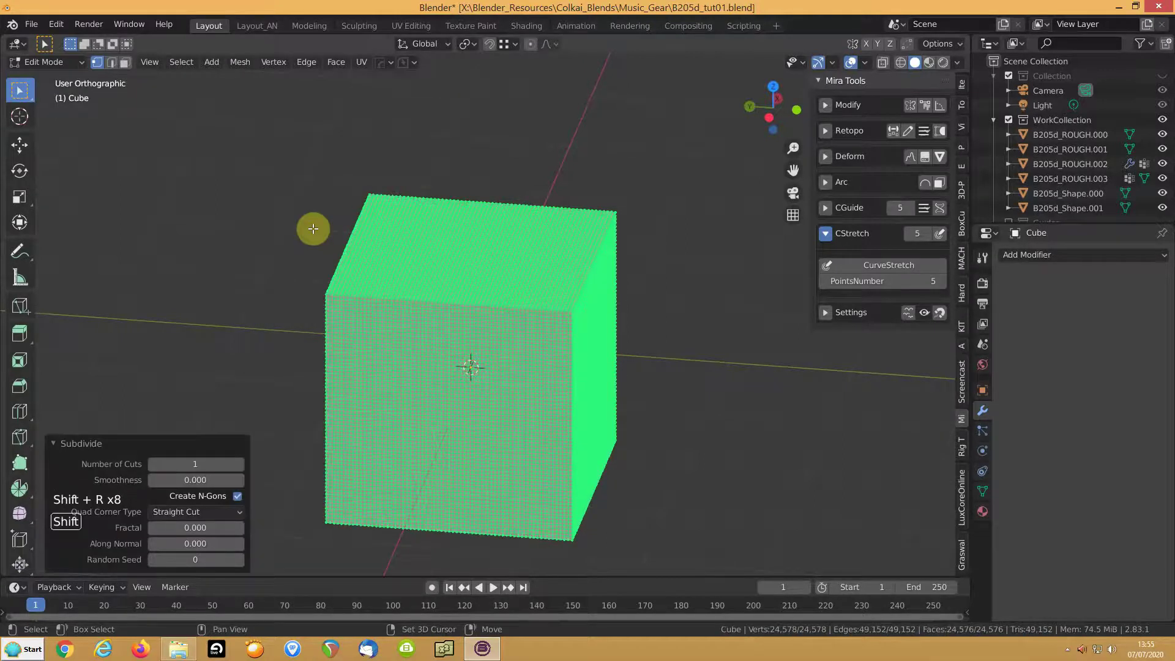
Select the vertex path along one upper edge of the cube from corner to corner and start Curve Stretch with 5 control points.
scroll(376, 322, "up", 2)
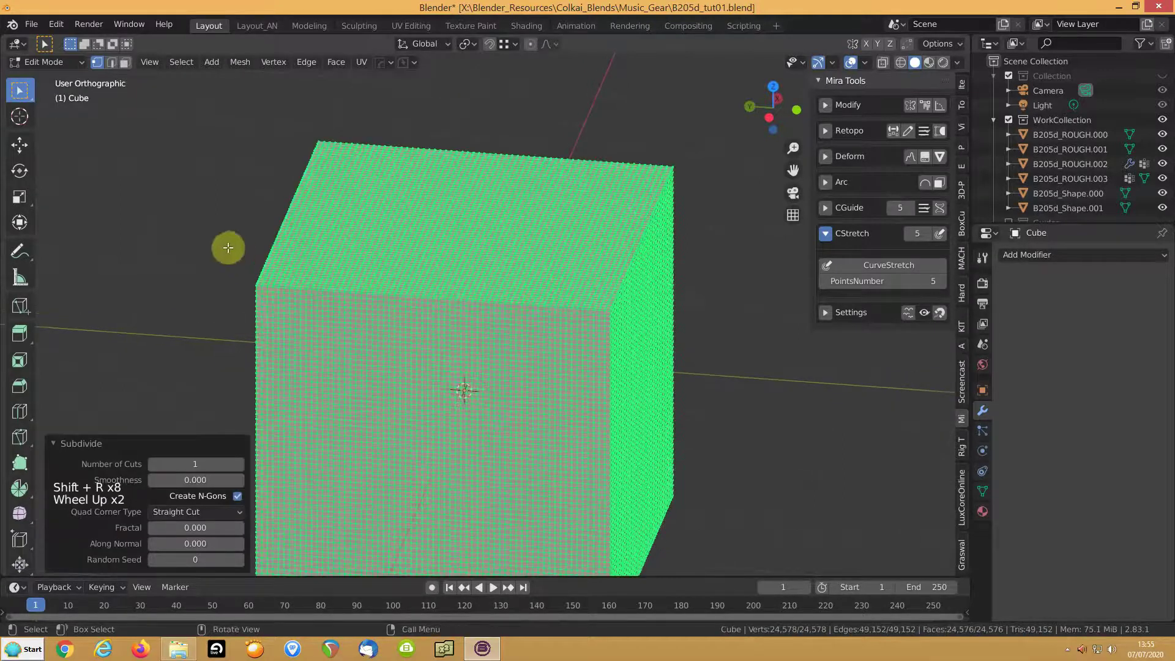
left_click(257, 285)
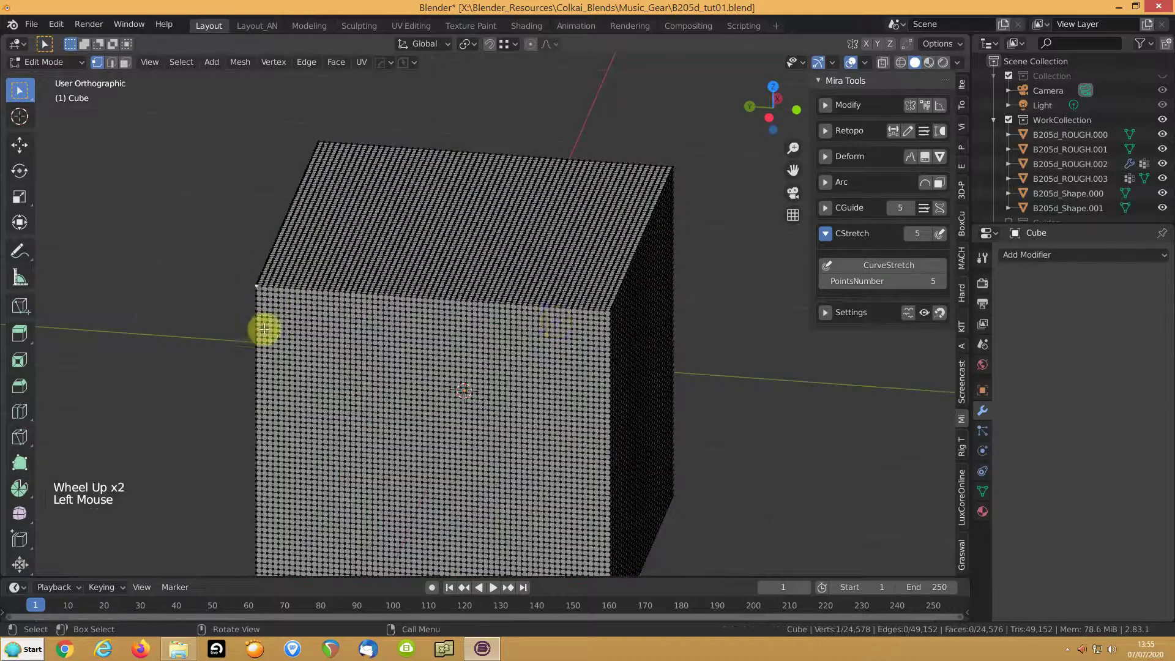
left_click(611, 314, "ctrl")
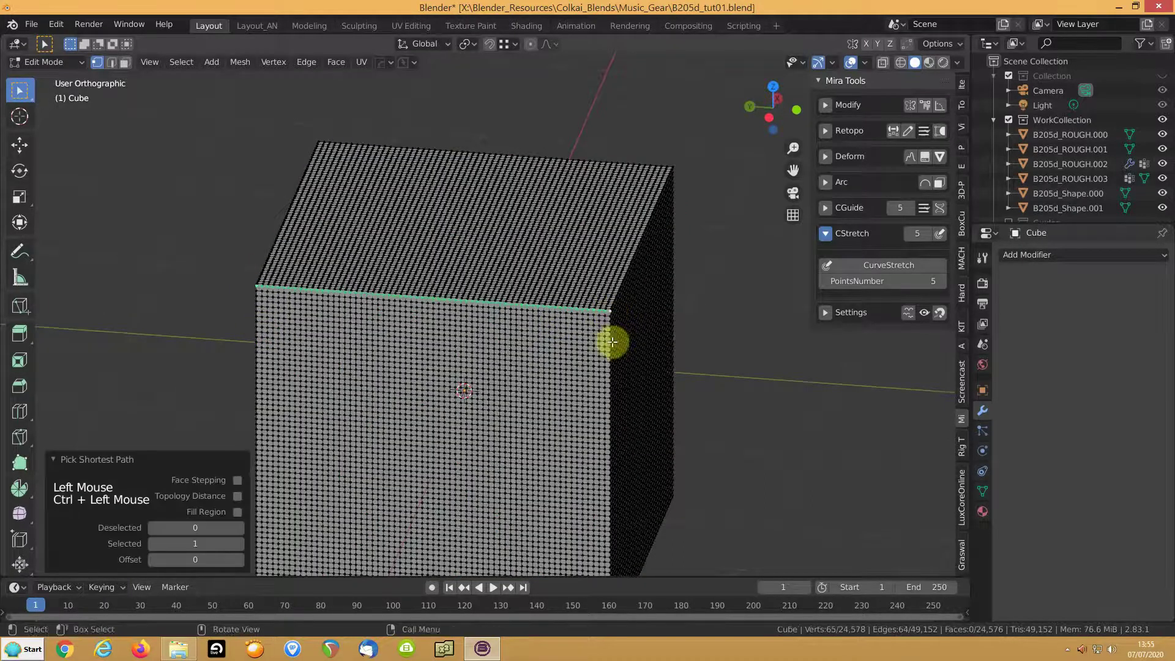
left_click(940, 235)
left_click(486, 371)
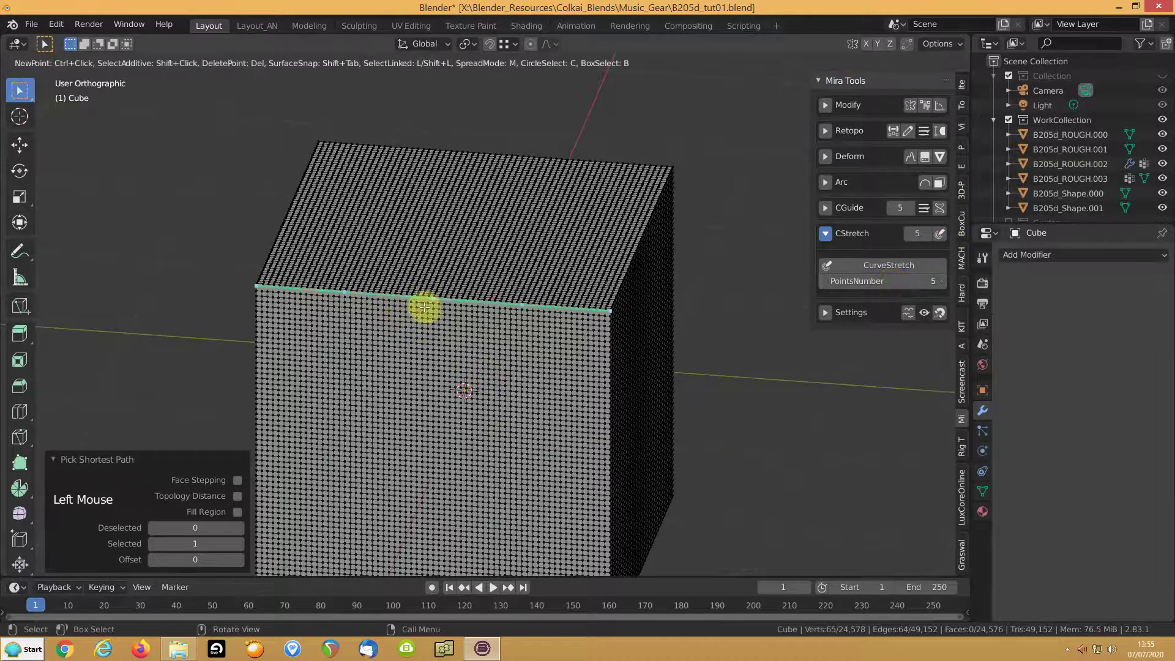
Raise the edge's middle control point, then pull it and a neighbouring control point outward from the cube's face.
scroll(434, 300, "up", 1)
left_click_drag(423, 294, 422, 257)
middle_click_drag(422, 257, 433, 338)
left_click_drag(432, 261, 375, 280)
left_click_drag(462, 366, 427, 399)
scroll(289, 286, "up", 1)
scroll(289, 286, "down", 1)
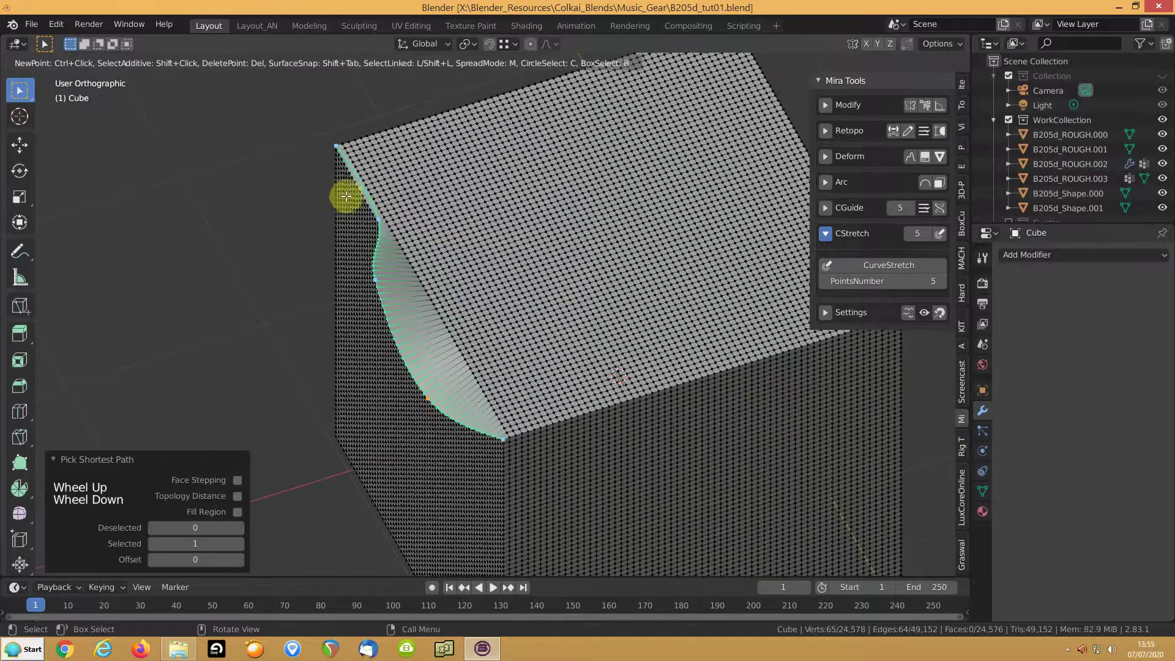
Raise the other inner control point, move the middle one down and sideways into an even wave, and return to Object Mode.
middle_click_drag(341, 189, 349, 236)
left_click_drag(288, 296, 287, 280)
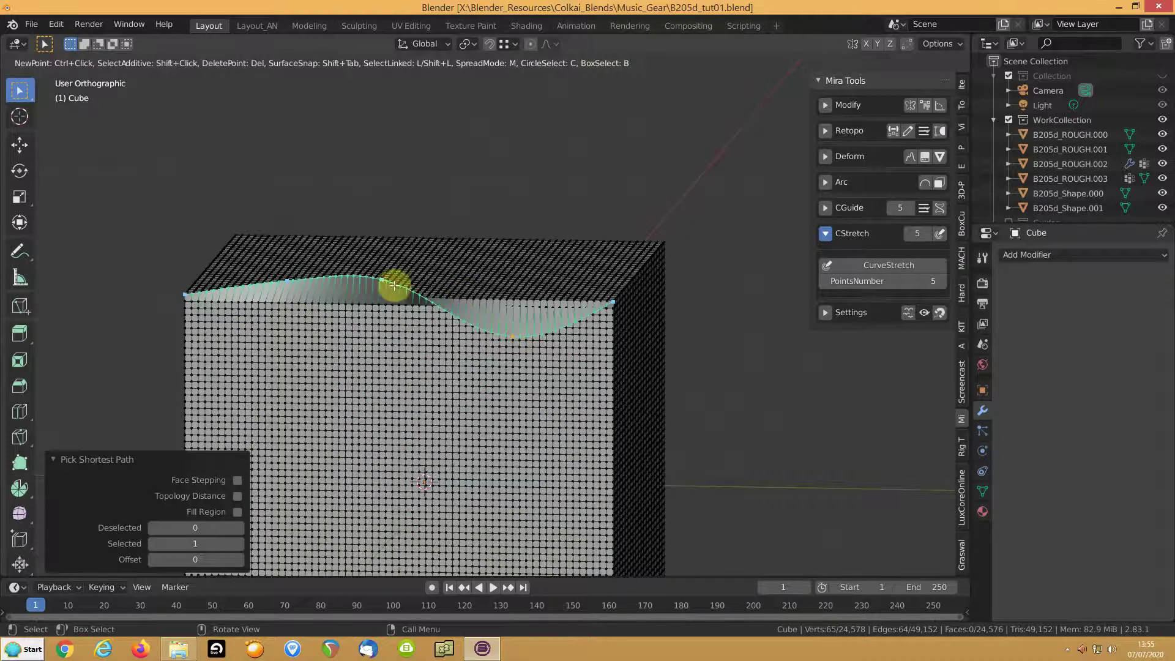
left_click_drag(383, 279, 403, 292)
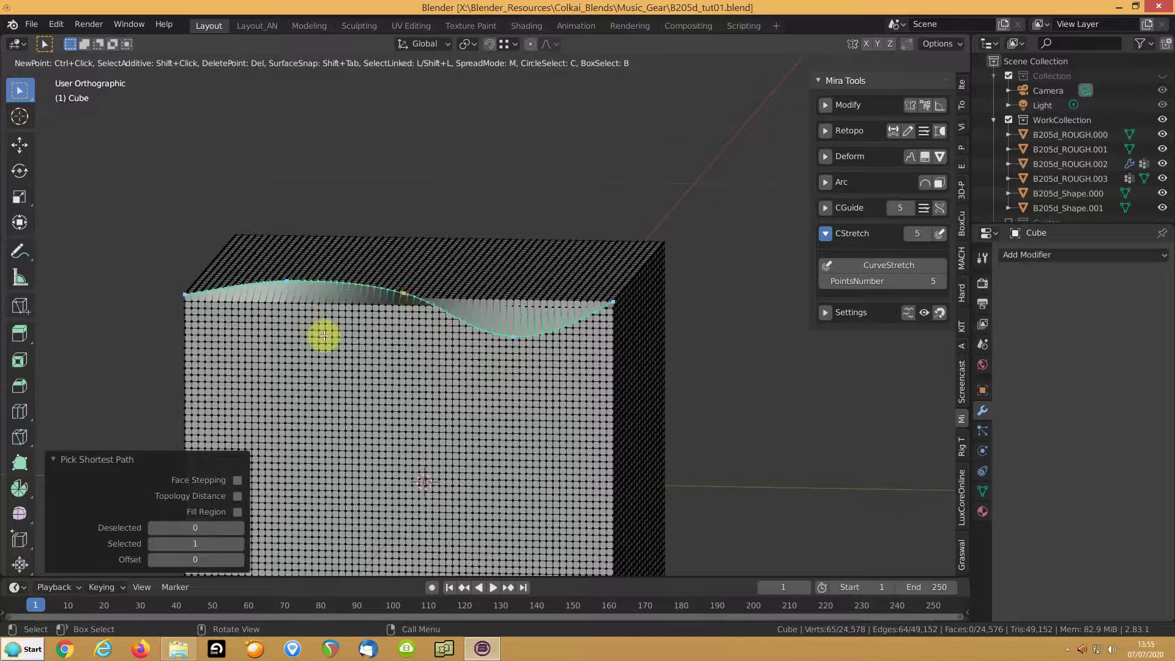
middle_click_drag(320, 336, 459, 337)
left_click(243, 341)
key("Tab")
Start a new file without saving the changes to B205d_tut01.
middle_click_drag(242, 341, 309, 344)
scroll(768, 350, "down", 6)
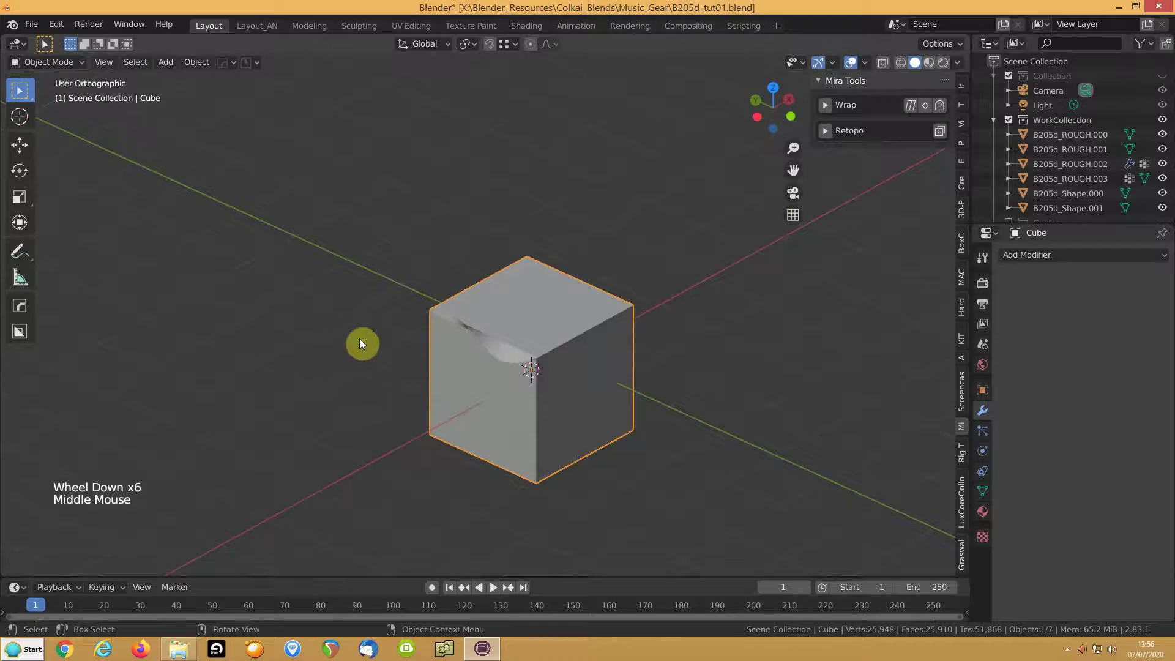
scroll(529, 318, "down", 3)
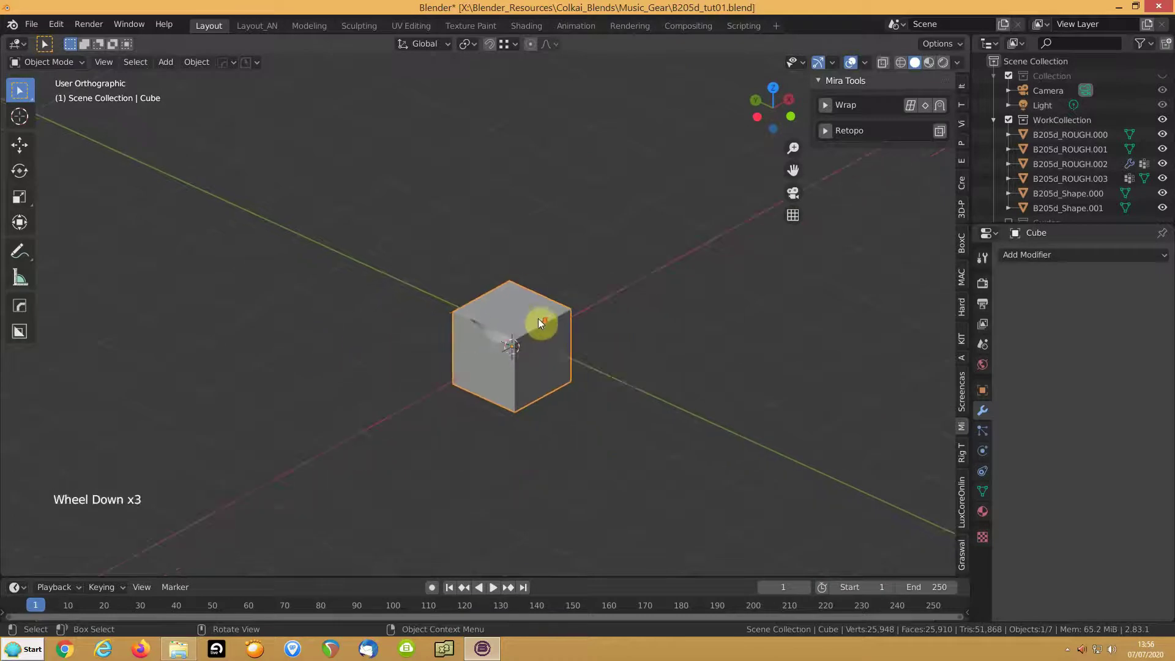
middle_click_drag(538, 336, 326, 312)
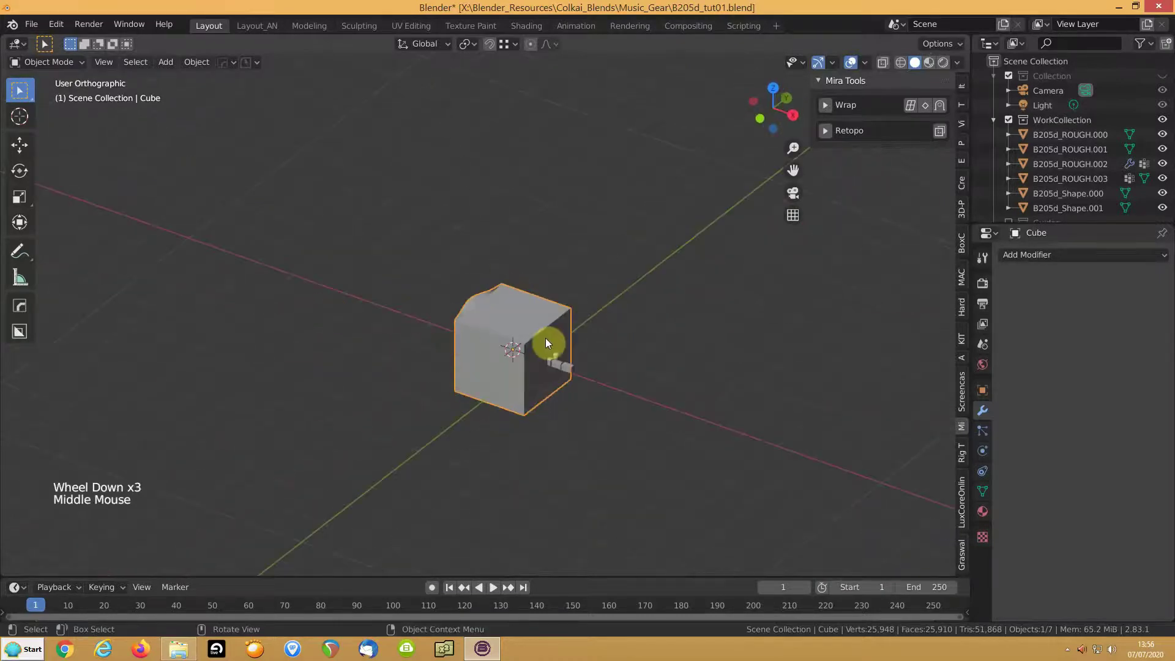
left_click(32, 26)
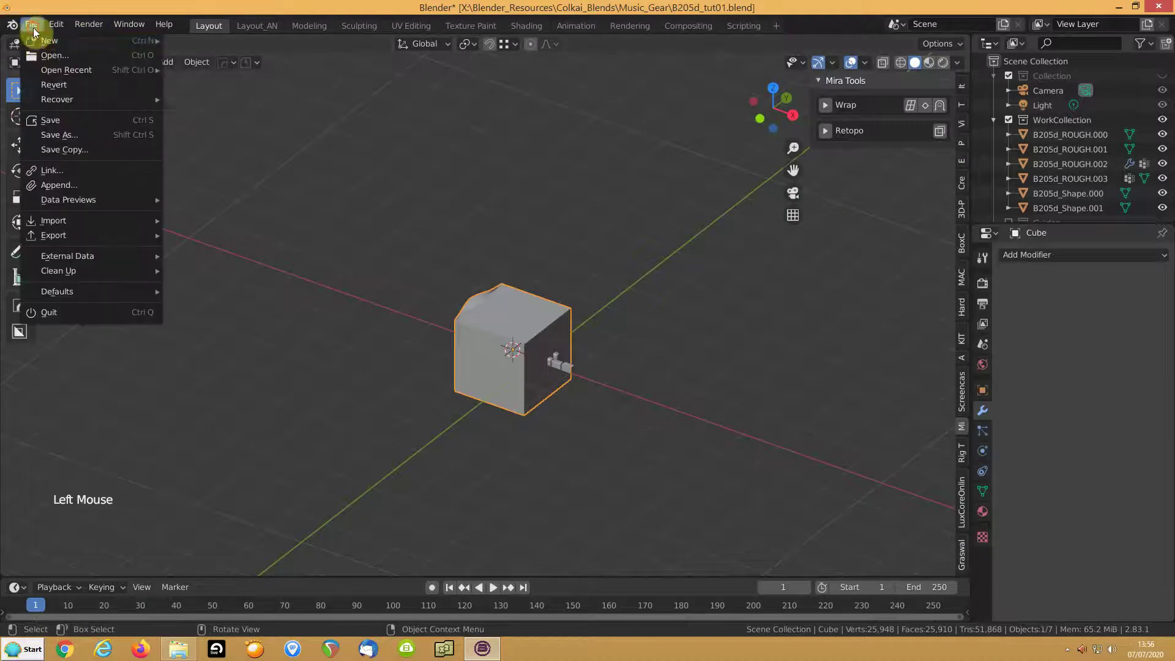
mouse_move(42, 43)
left_click(231, 47)
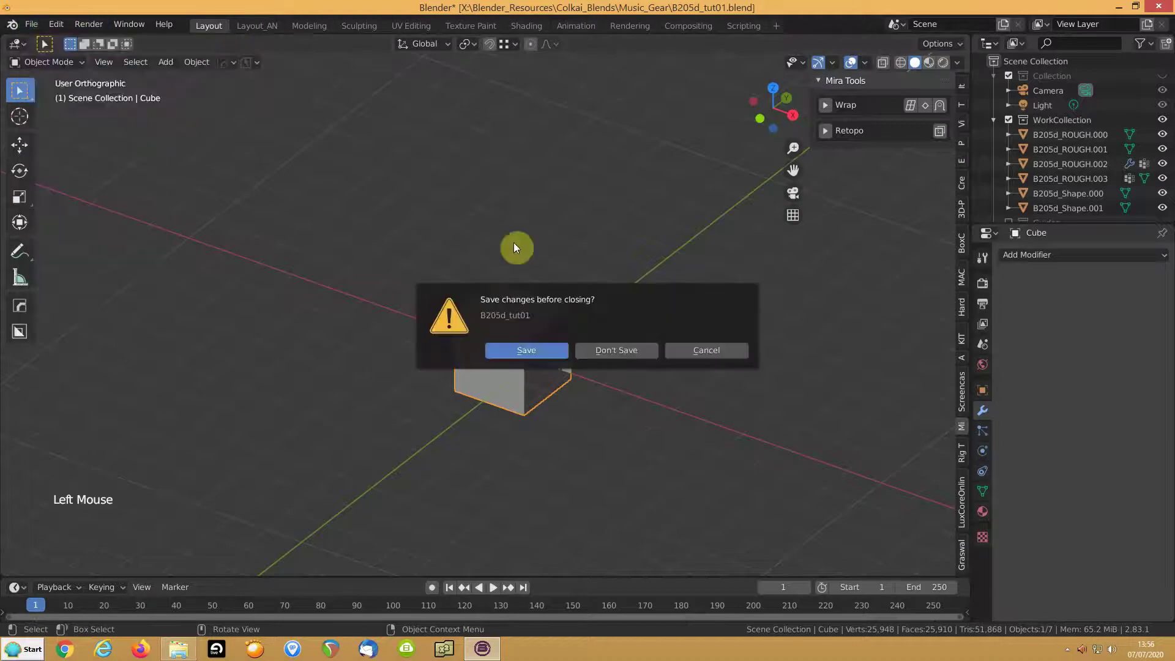
left_click(605, 350)
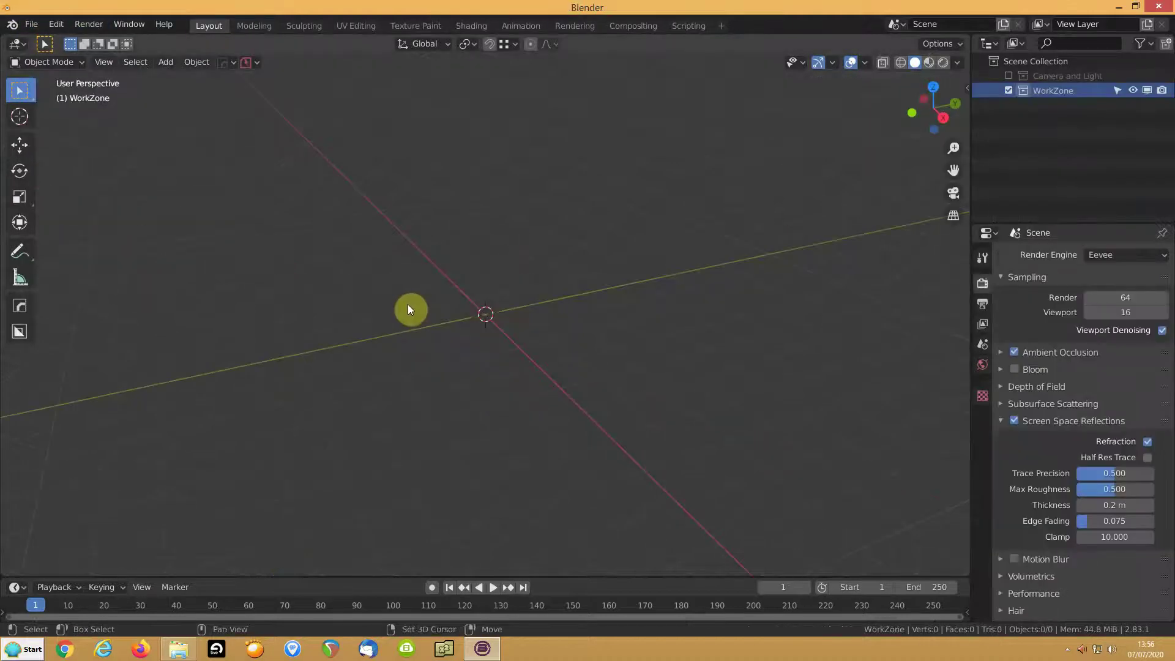
Add a cylinder mesh to the empty scene and switch it to Edit Mode.
key("shift+a")
mouse_move(408, 304)
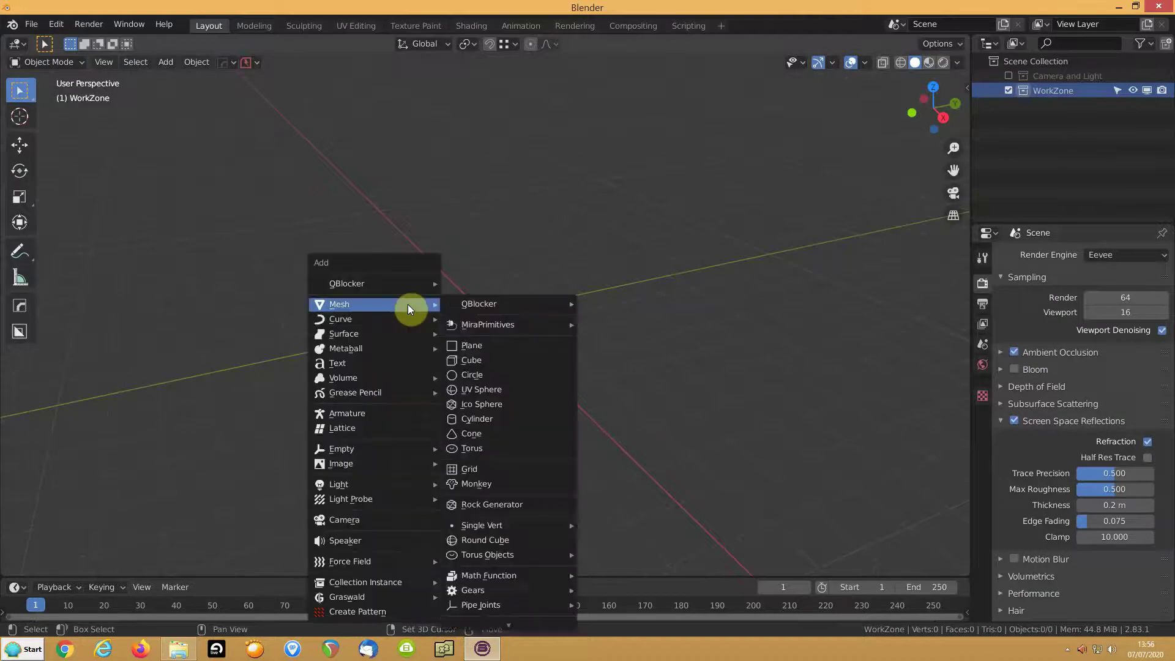
left_click(481, 418)
key("Tab")
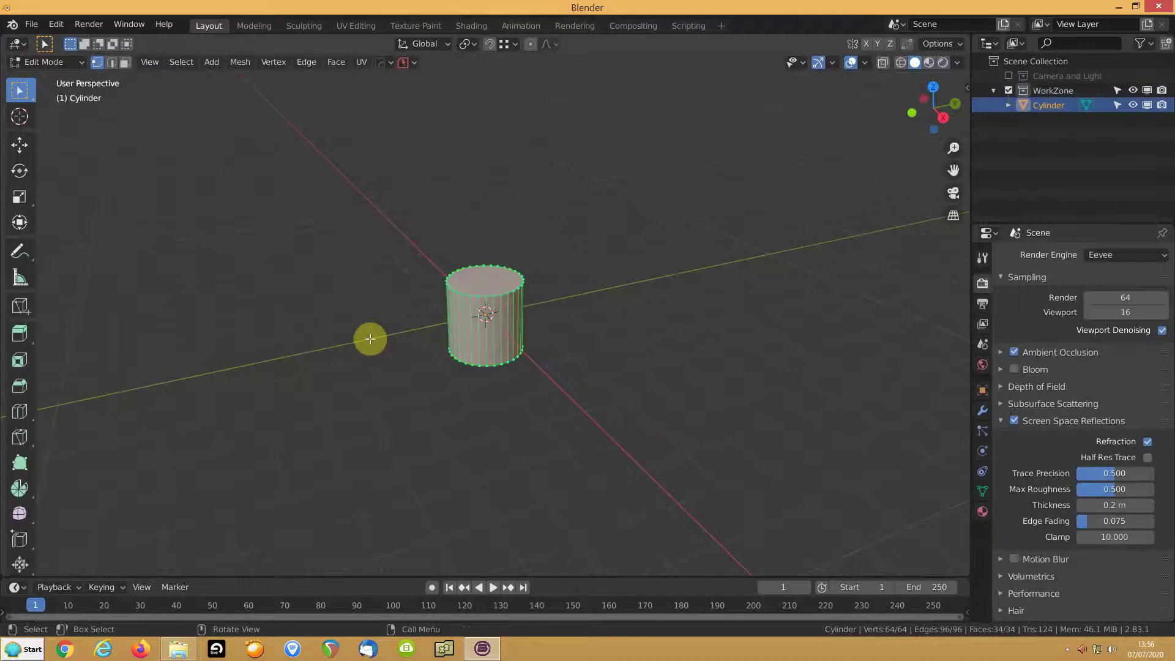
Select a continuous run of 14 side faces around the cylinder and delete them.
middle_click_drag(393, 333, 572, 306)
key("3")
left_click(479, 328)
left_click(456, 352, "ctrl")
key("x")
left_click(456, 352)
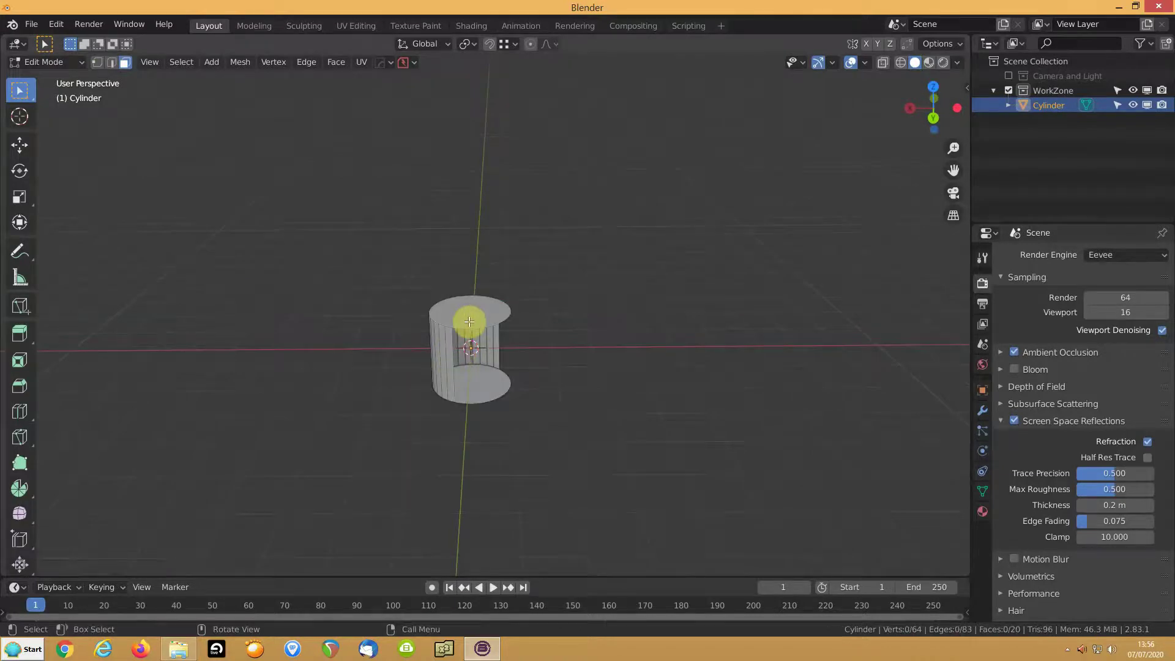
Delete the cylinder's top and bottom cap faces, leaving only the curved wall.
left_click(469, 322)
left_click(476, 397, "shift")
key("x")
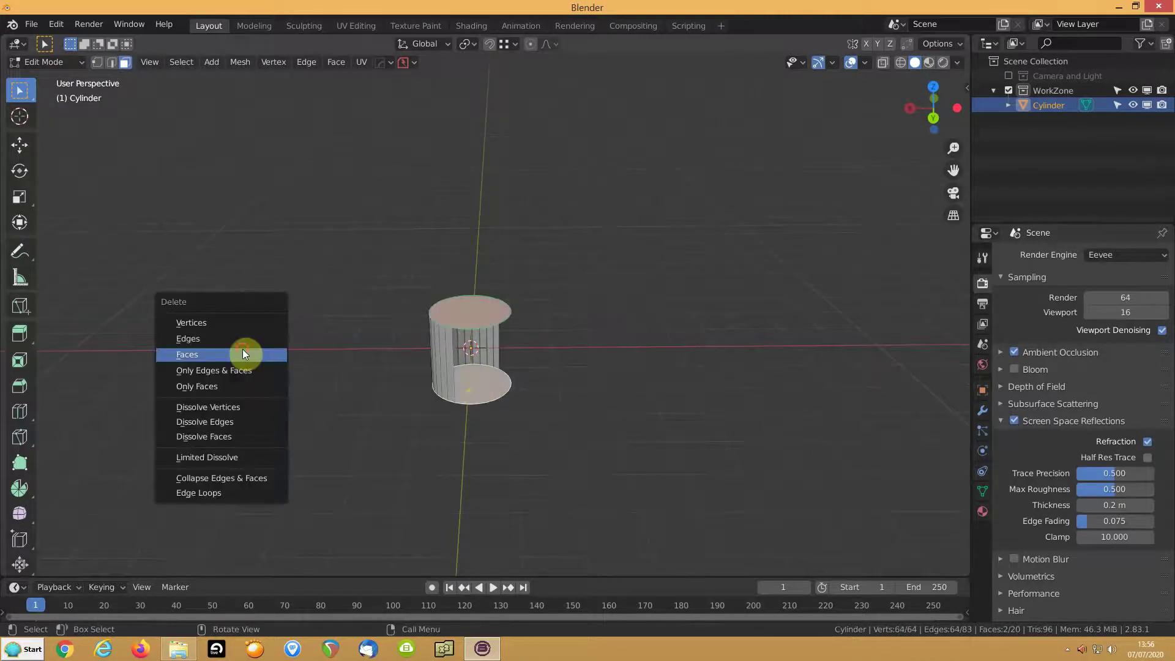
left_click(242, 352)
Switch to orthographic view and select the vertex path along the curved wall's upper rim from end to end.
middle_click_drag(294, 351, 337, 334)
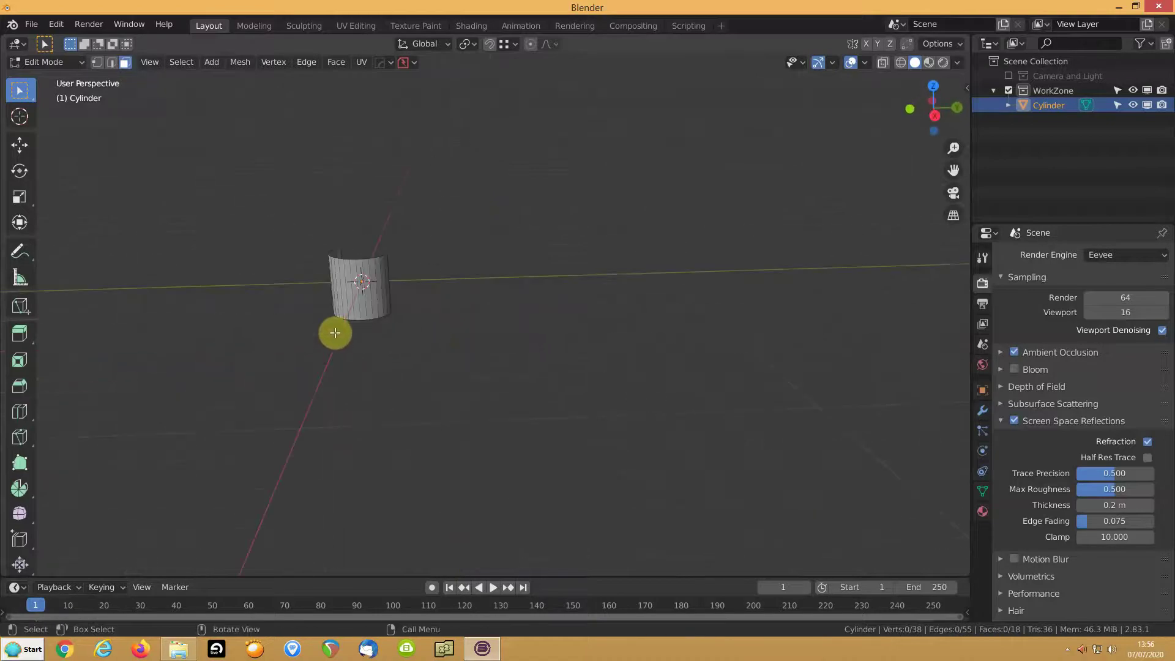
key("KP_7")
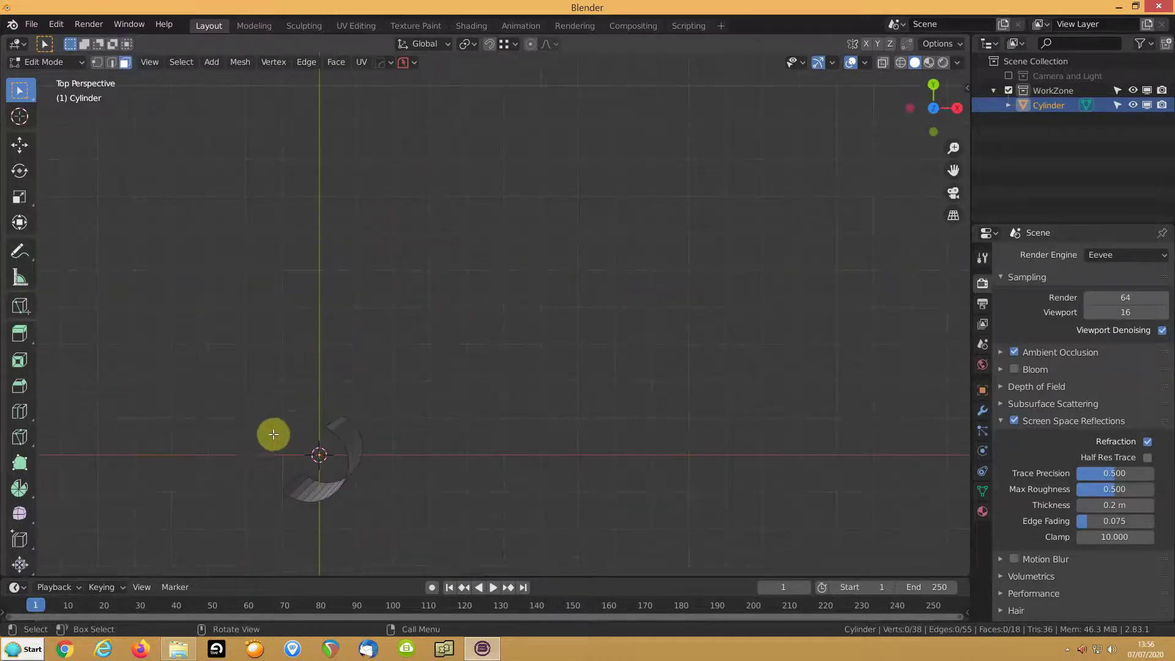
key("KP_5")
middle_click_drag(314, 438, 354, 291, "shift")
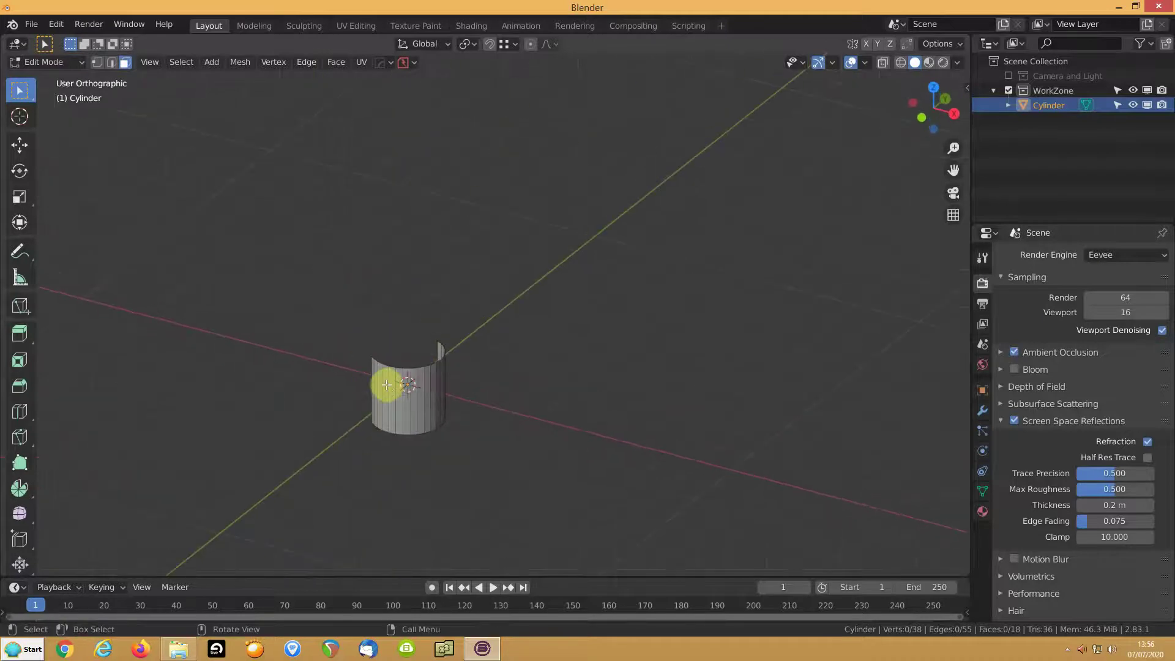
key("1")
left_click(373, 354)
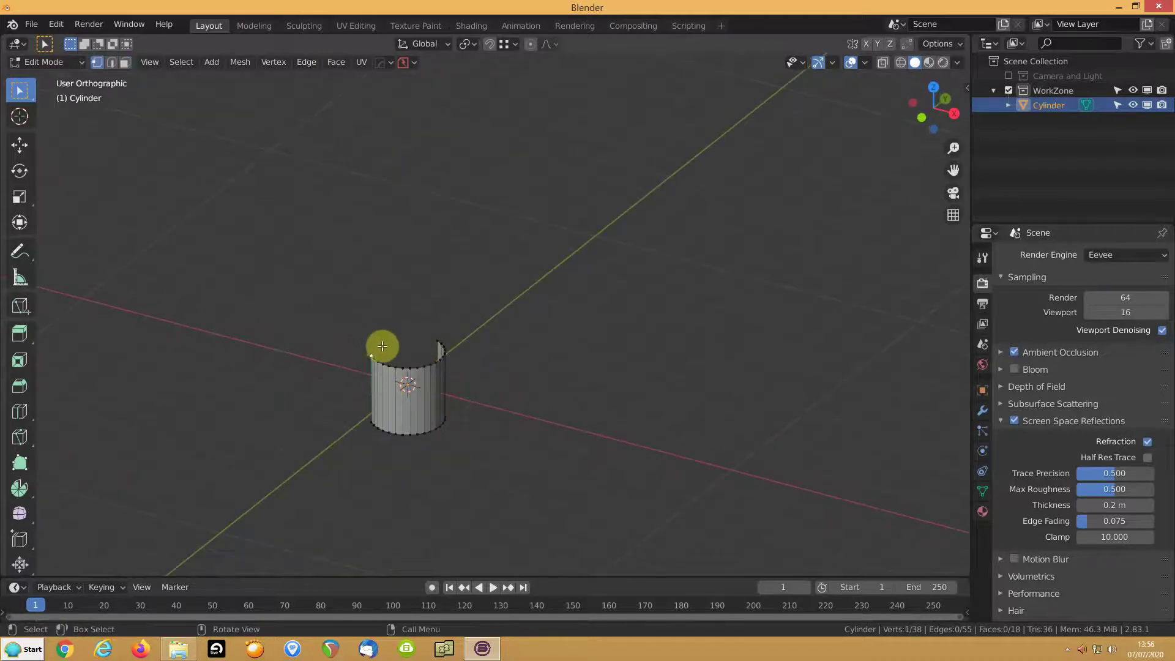
left_click(436, 338, "ctrl")
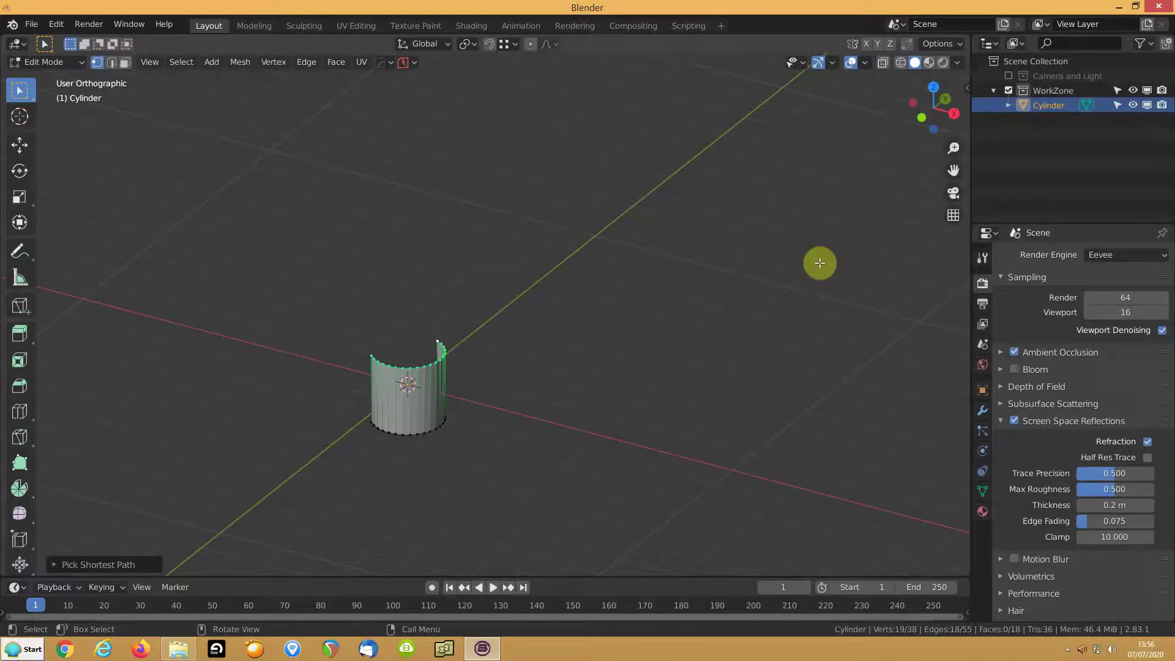
Curve Stretch the selected rim in top view with 5 control points, pulling both ends and the points beside them outward.
key("n")
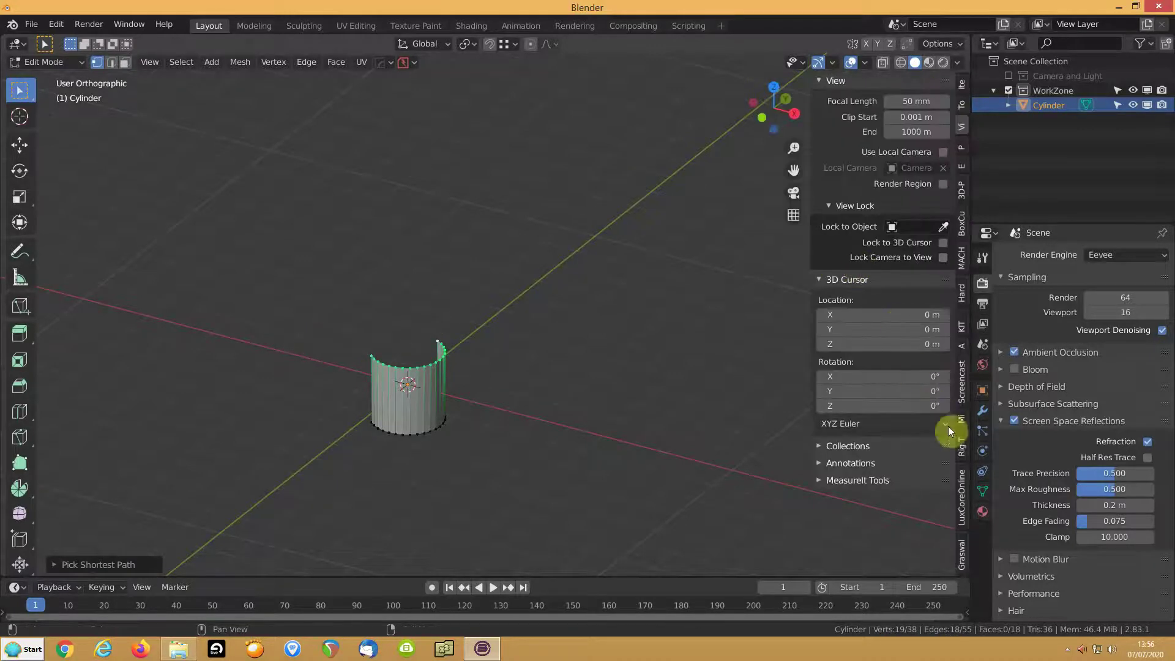
left_click(961, 424)
left_click(939, 235)
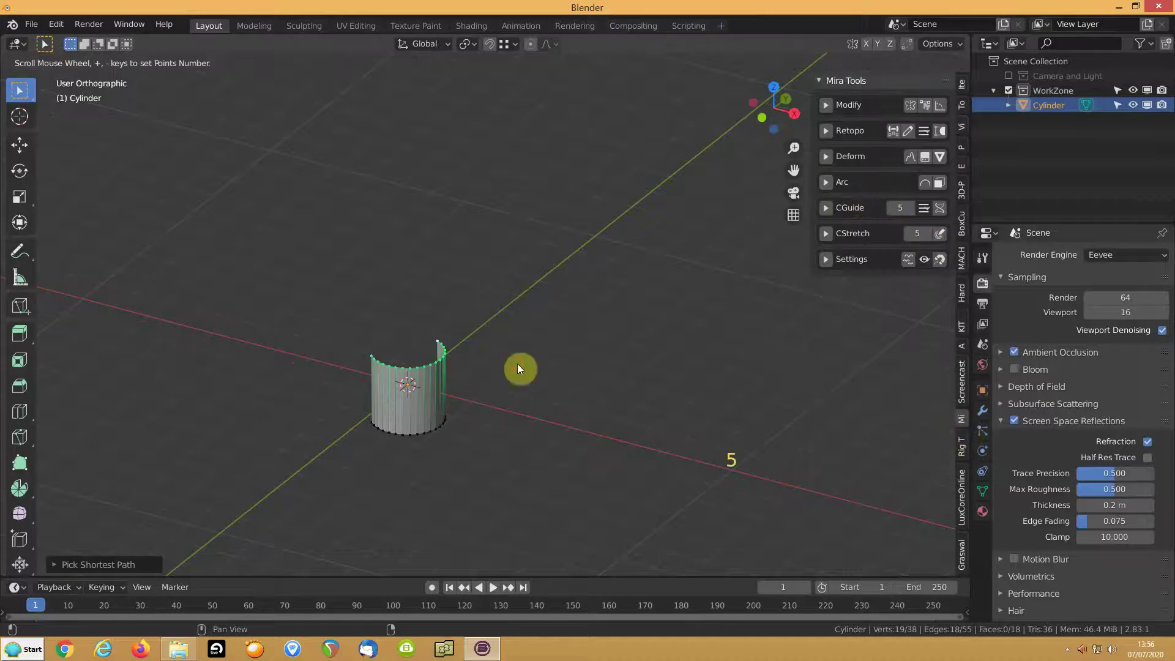
mouse_move(611, 346)
middle_mouse_down()
mouse_move(528, 356)
mouse_move(514, 370)
mouse_move(527, 380)
middle_mouse_up()
key("KP_7")
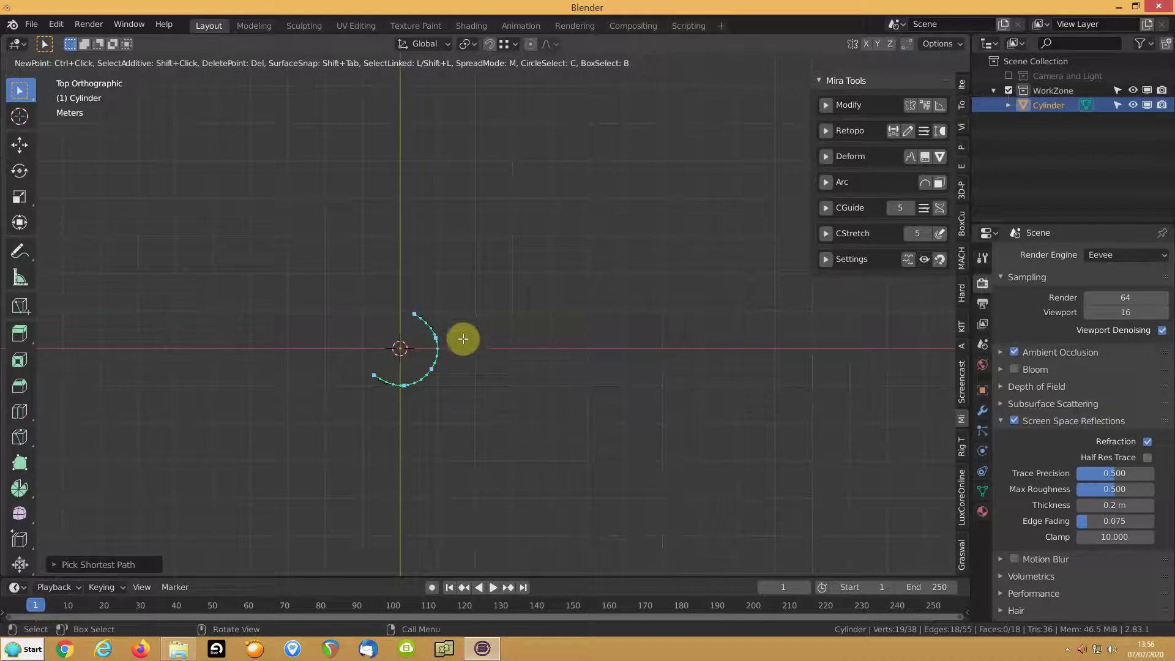
left_click(422, 287, "ctrl")
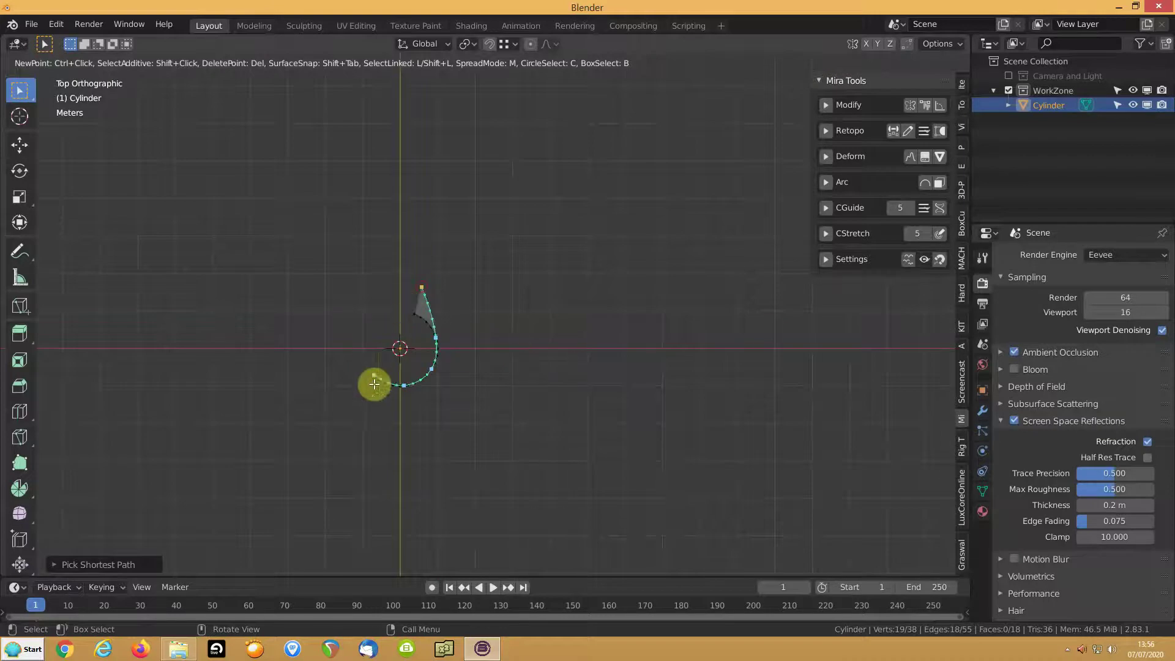
left_click(373, 376, "ctrl")
left_click(355, 395, "ctrl")
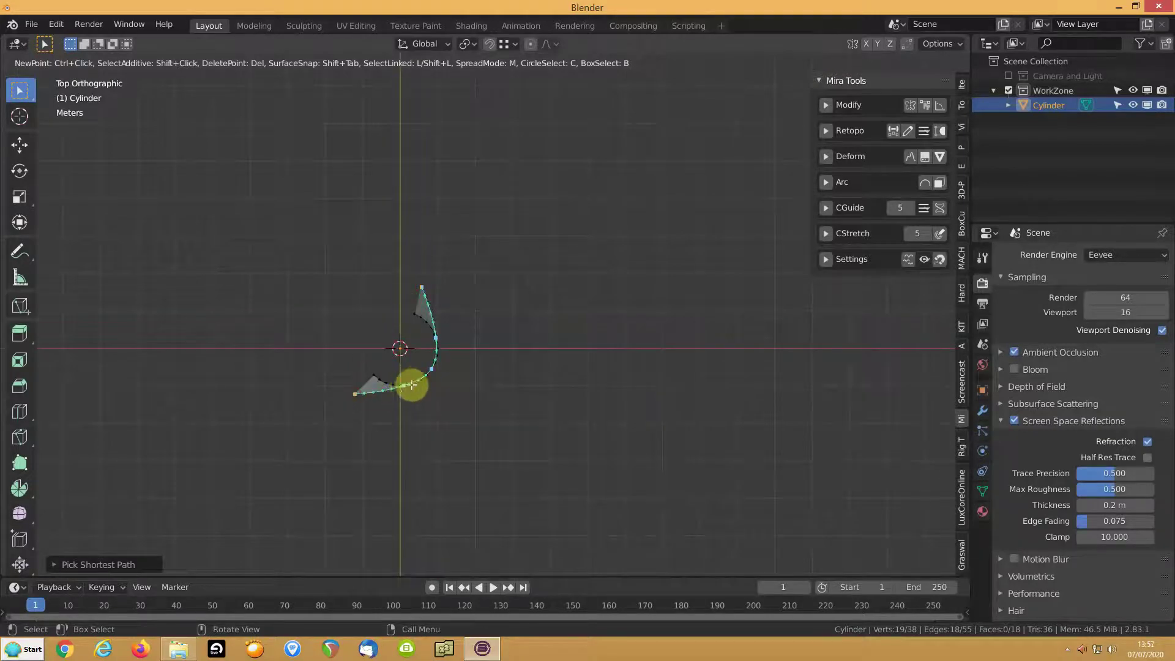
left_click(408, 394, "ctrl")
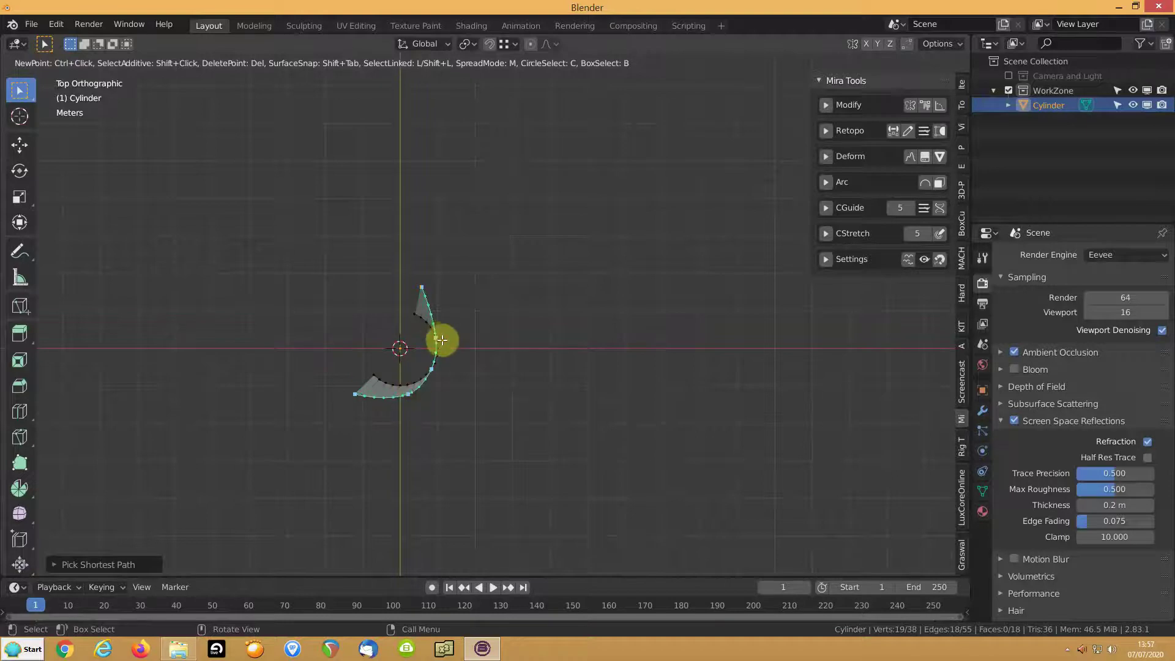
left_click(443, 341, "ctrl")
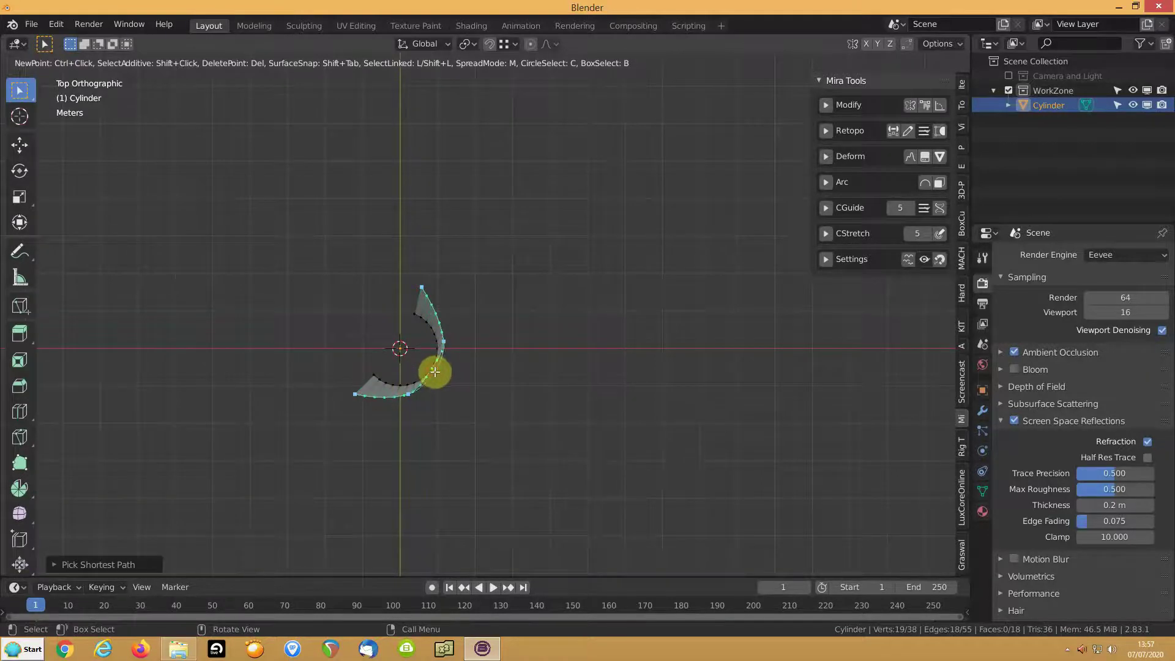
key("Return")
Move individual rim vertices outward one by one in top view to smooth the flared rim's outer curve.
middle_click_drag(485, 388, 375, 388)
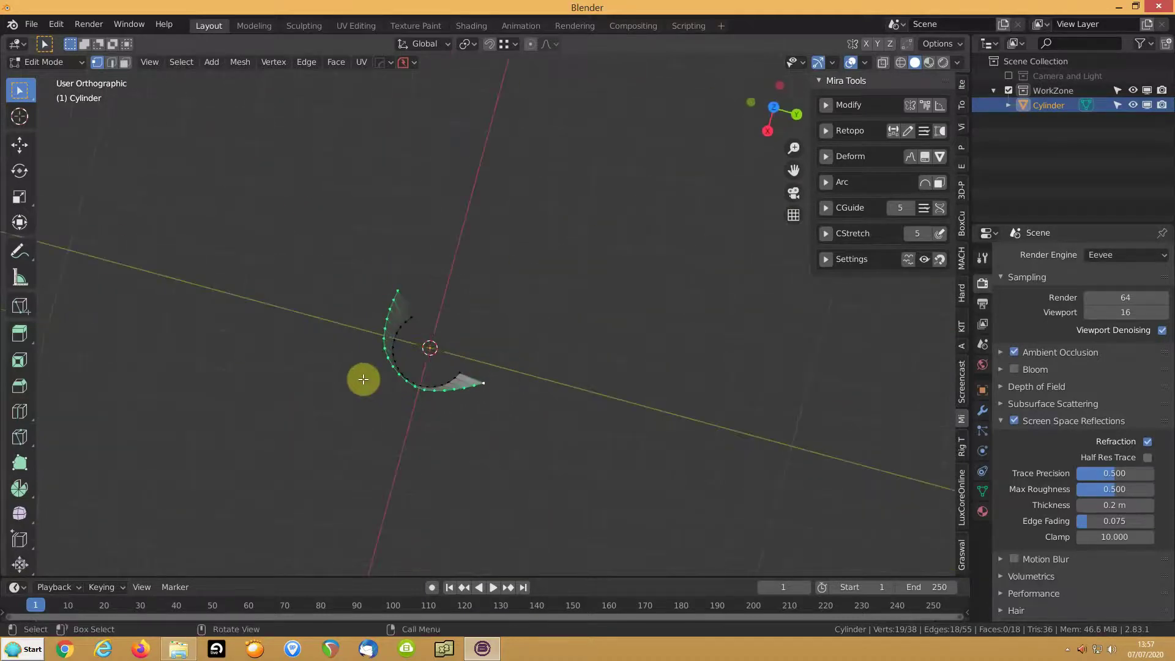
key("KP_7")
scroll(355, 384, "up", 5)
middle_click_drag(302, 394, 428, 294, "shift")
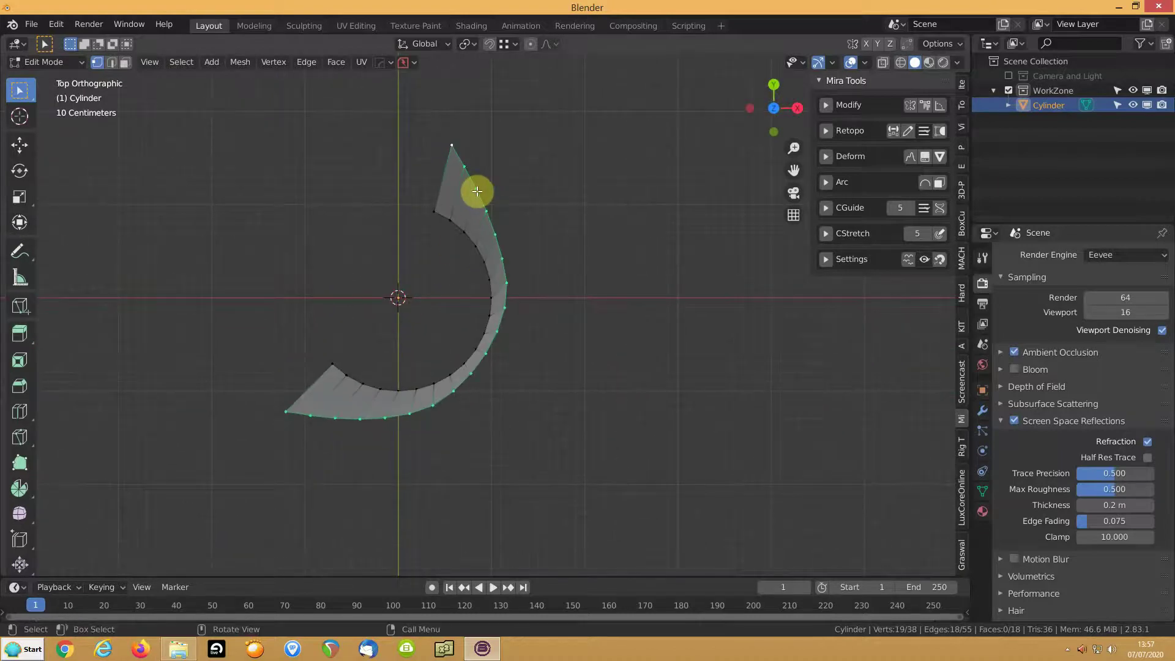
left_click(476, 191)
key("g")
left_click(480, 213)
key("g")
left_click(499, 231)
key("g")
left_click(500, 257)
key("g")
left_click(514, 299)
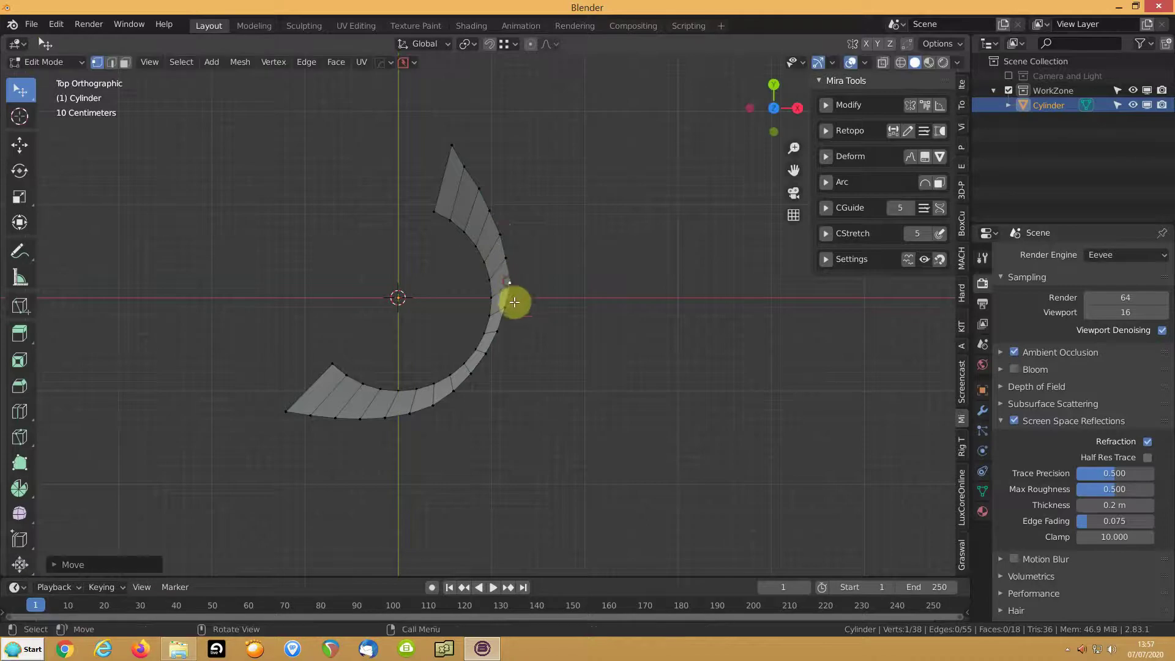
key("g")
left_click(499, 339)
key("g")
left_click(476, 374)
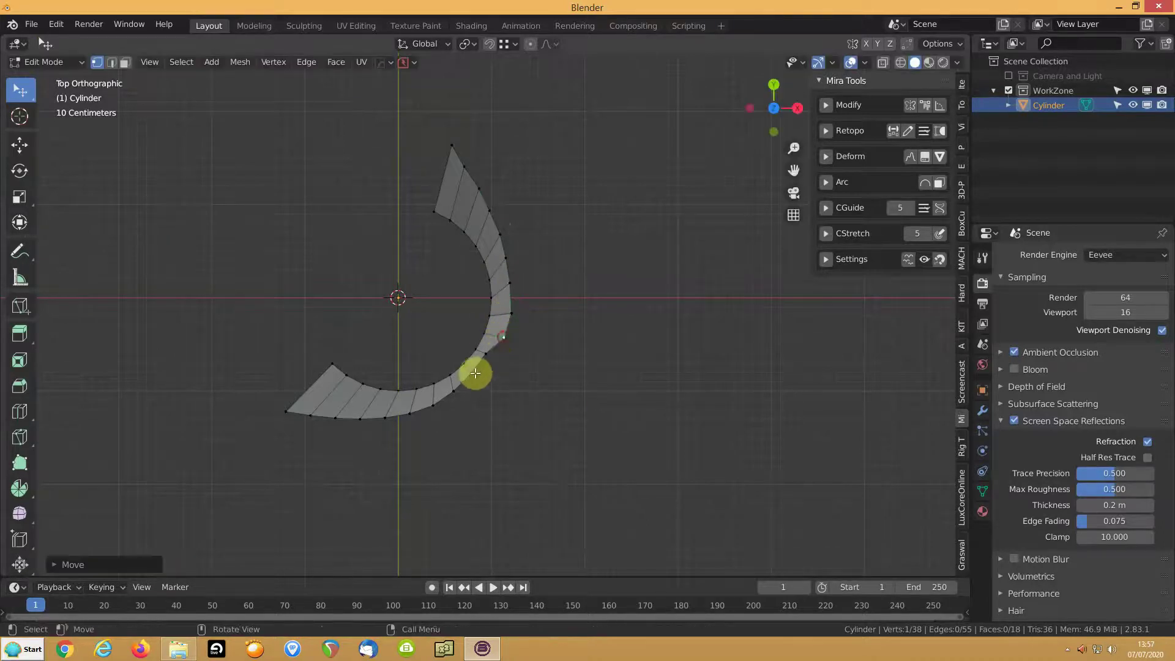
key("g")
left_click(472, 375)
key("g")
left_click(475, 382)
Select the whole rim path from end to end and run Curve Stretch on it again with 5 control points.
left_click(460, 130, "ctrl")
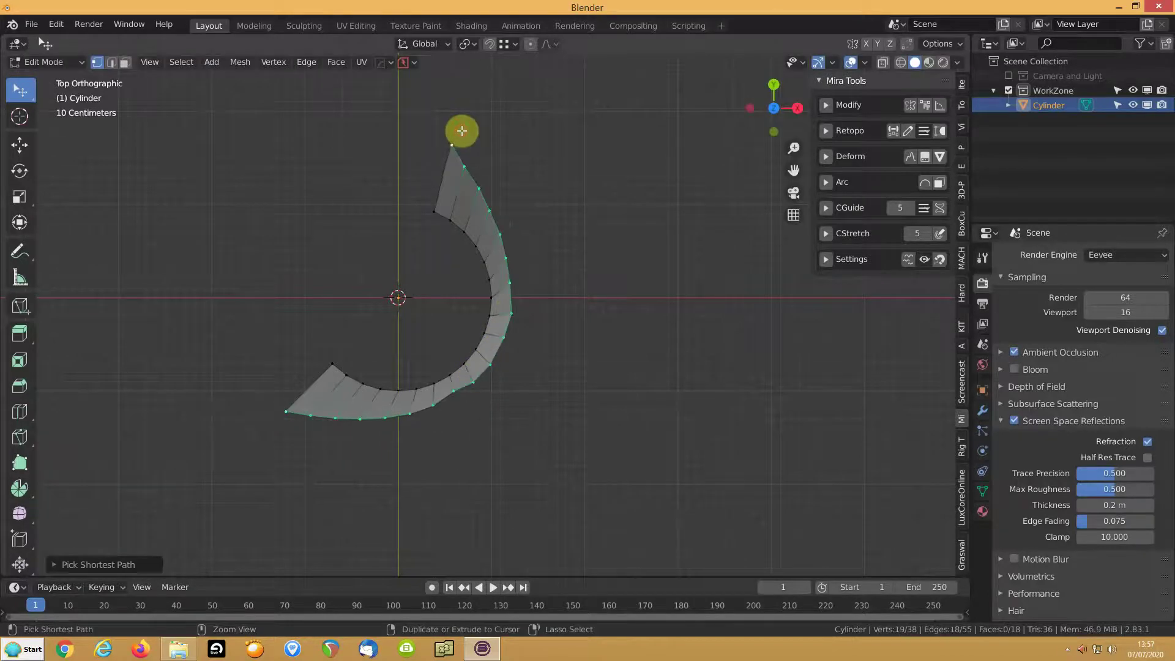
left_click(939, 234)
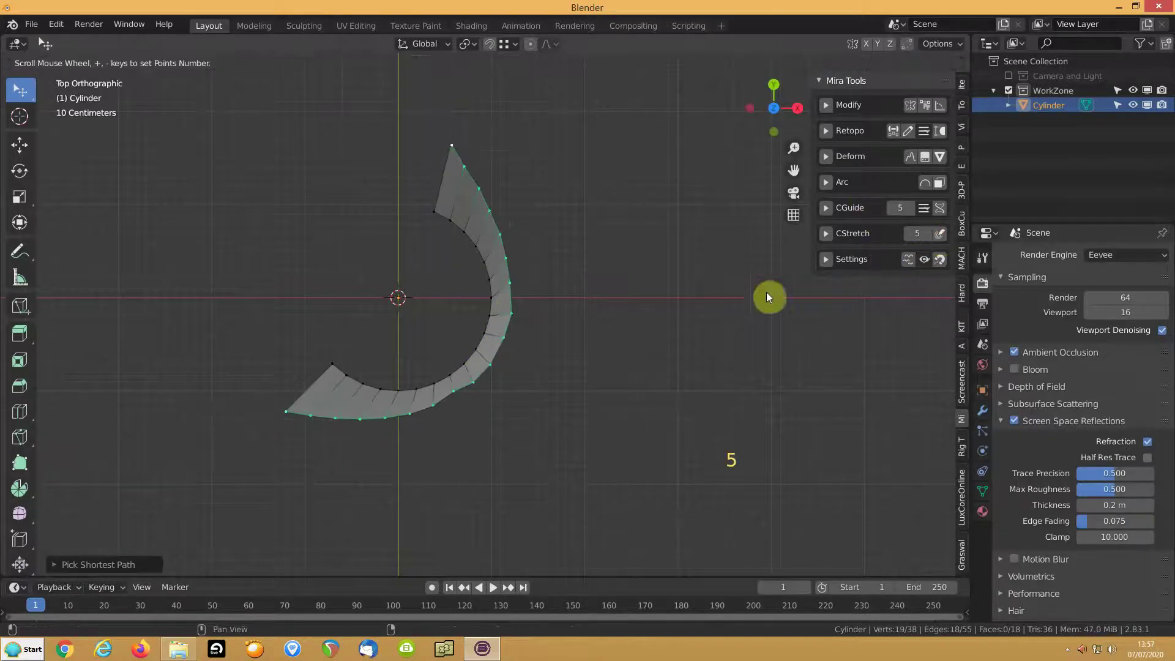
left_click(623, 288)
key("Return")
middle_click_drag(421, 389, 461, 240)
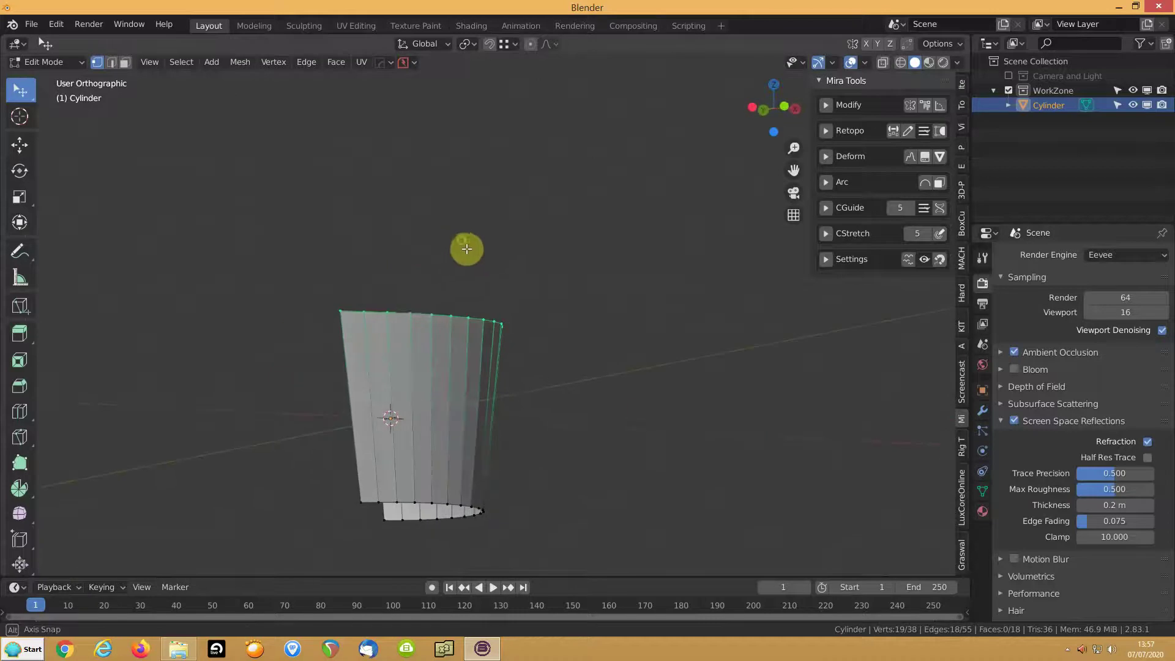
Return to Object Mode and delete the cylinder.
key("Tab")
scroll(453, 313, "down", 3)
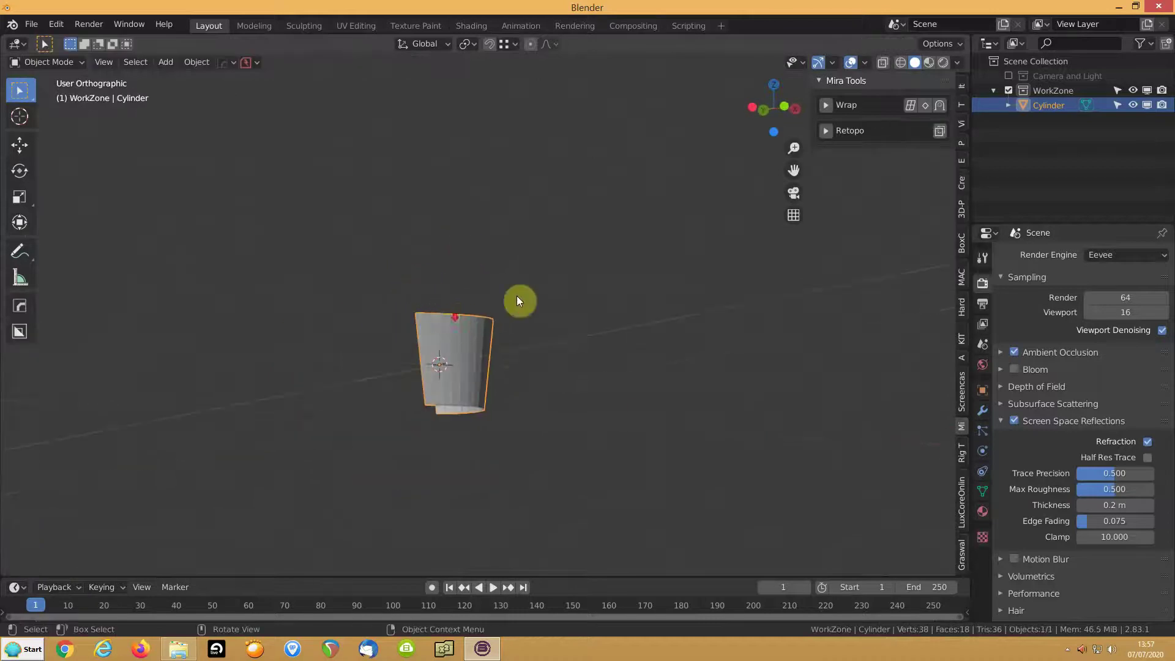
key("Delete")
middle_click_drag(467, 291, 546, 315)
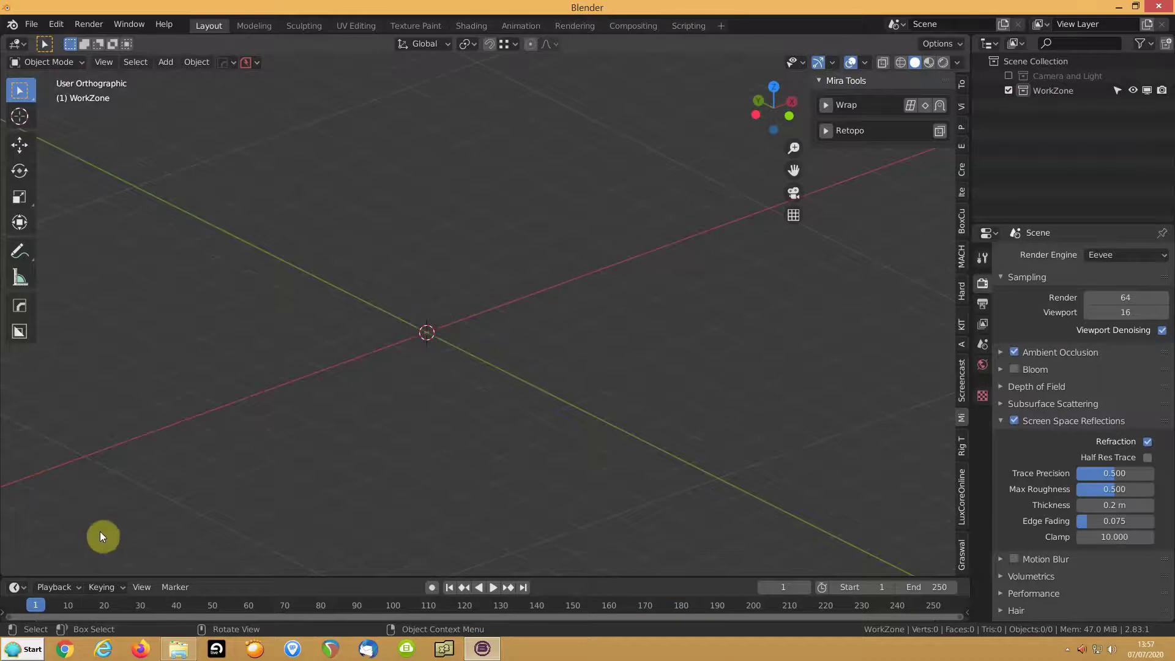
Launch LightWave Modeler and move its Numeric window clear of the Top and Back views.
left_click(23, 649)
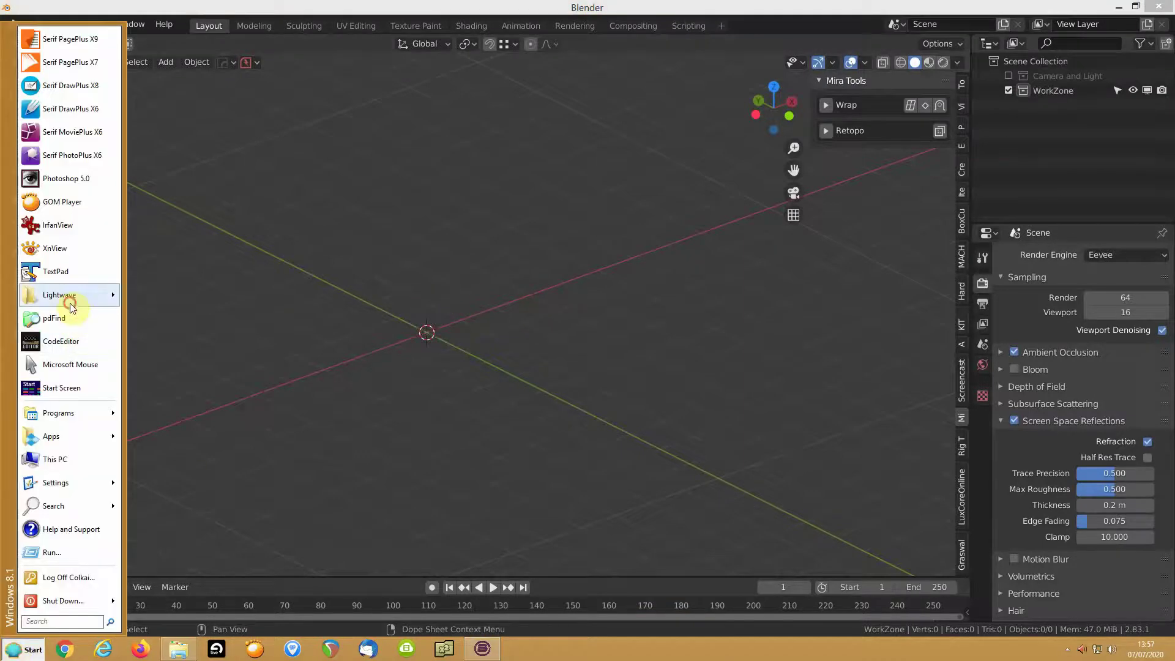
mouse_move(72, 296)
left_click(168, 307)
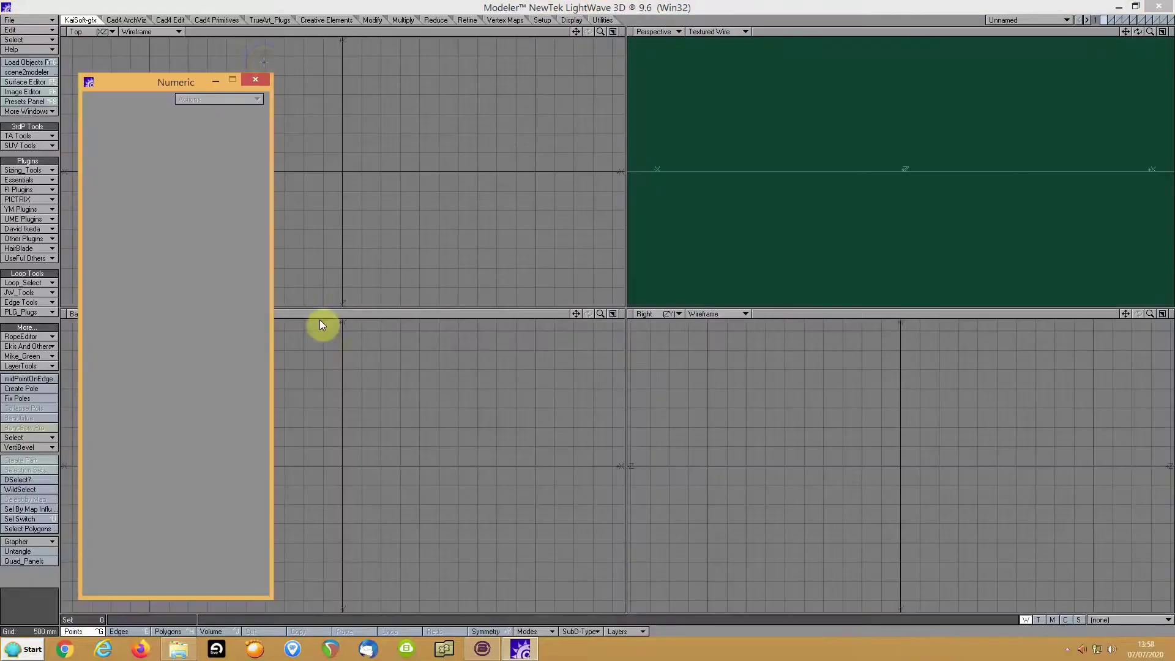
mouse_move(154, 82)
left_mouse_down()
mouse_move(717, 96)
mouse_move(741, 71)
left_mouse_up()
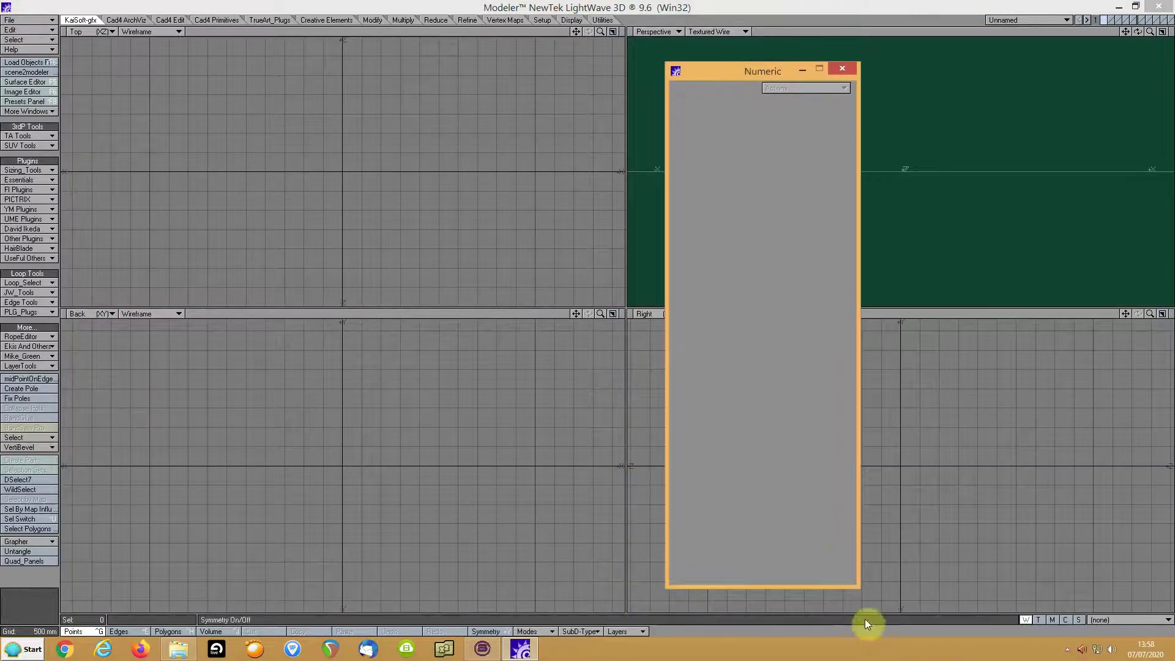
key("alt+Tab")
key("alt+Tab")
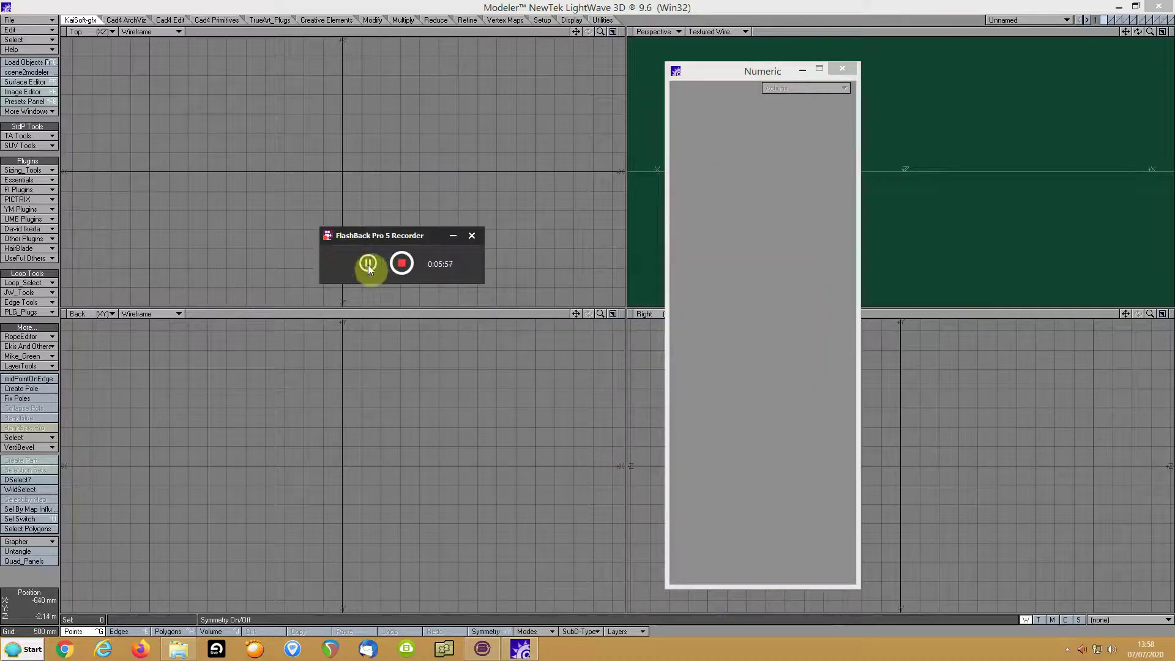
left_click(368, 264)
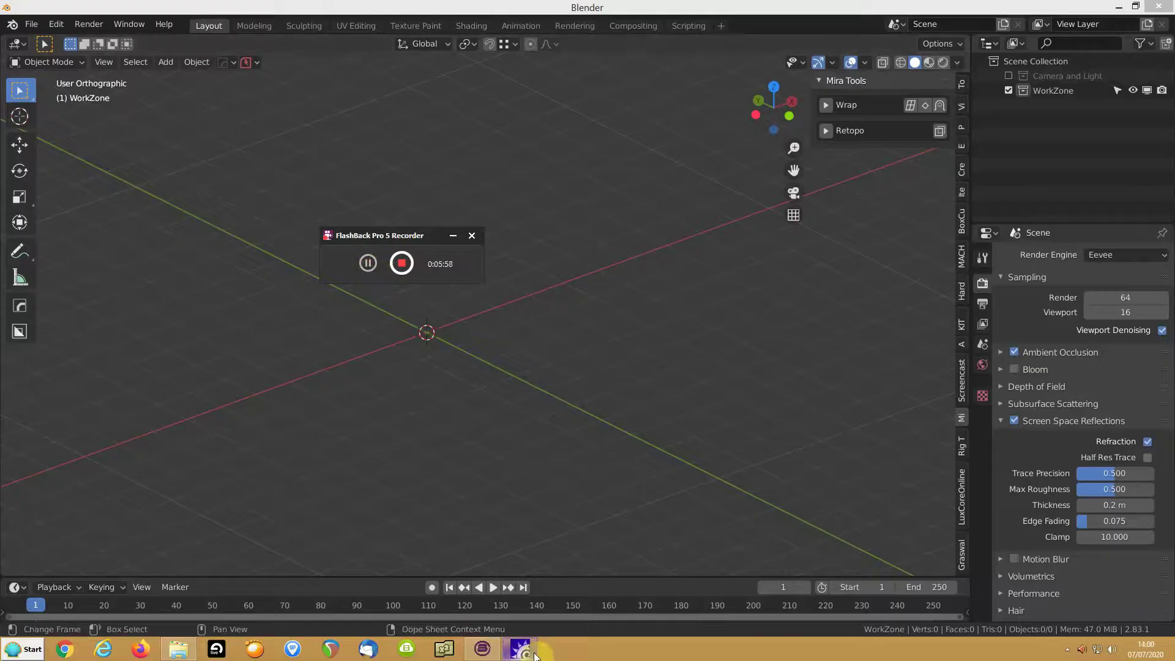
Switch to LightWave Modeler and draw a flat box about 9.44 by 5.14 m in the Top view, with 12 segments along X and Z.
left_click(532, 654)
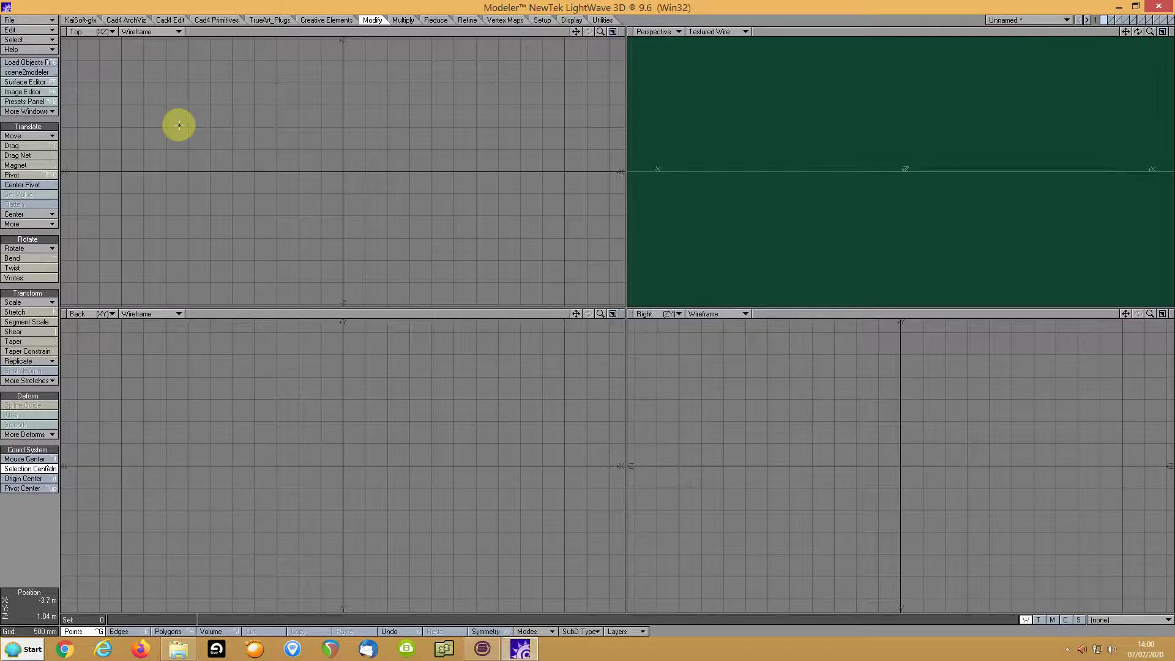
key("shift+x")
left_click_drag(134, 58, 555, 284)
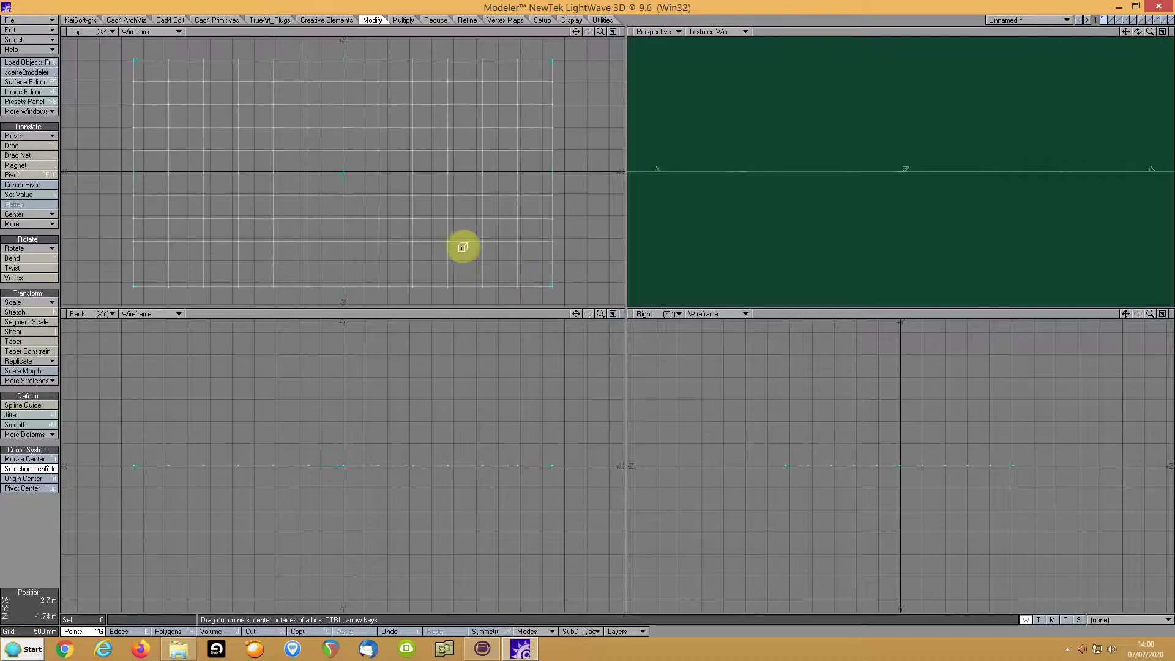
key("n")
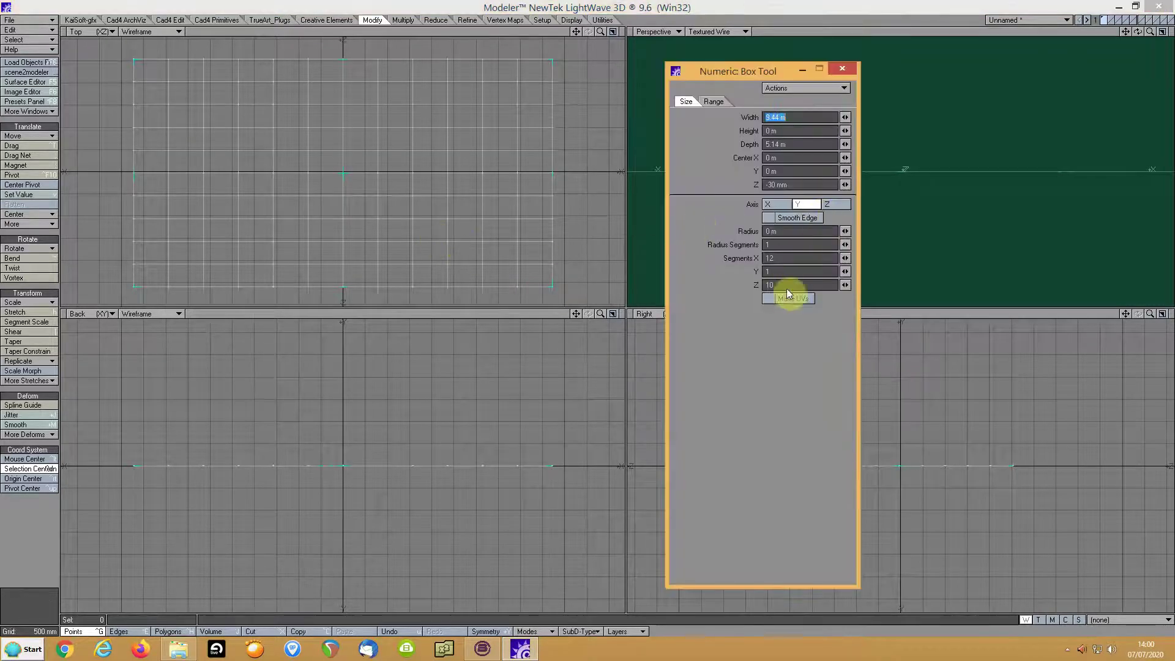
left_click(780, 284)
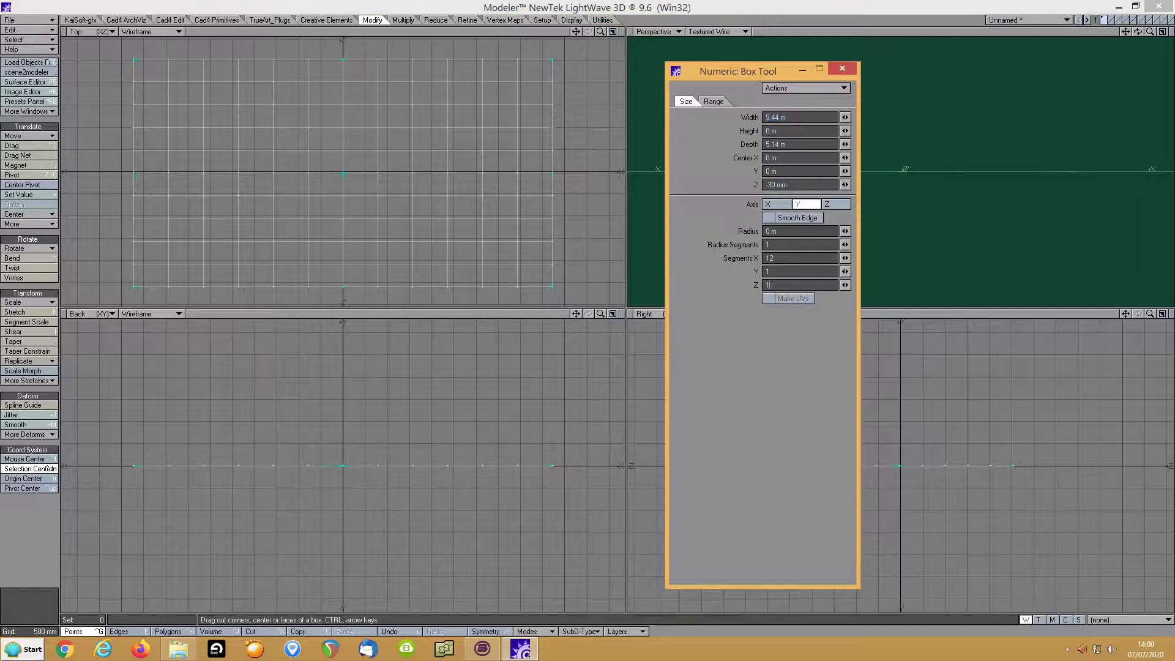
left_click(842, 69)
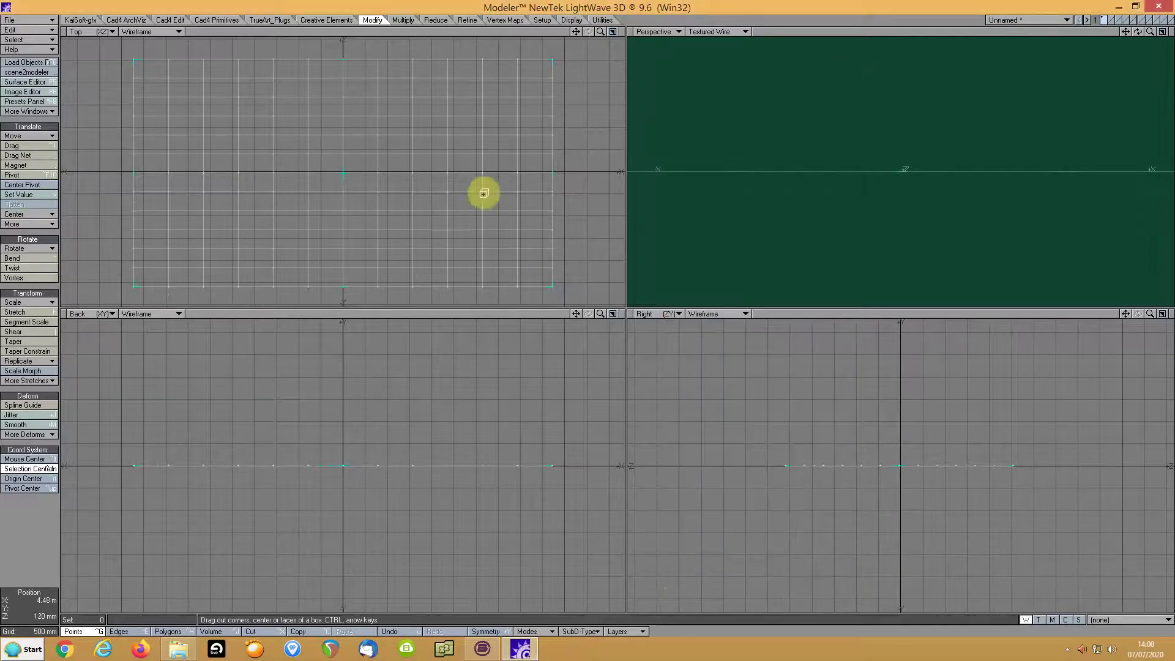
left_click_drag(588, 147, 447, 202)
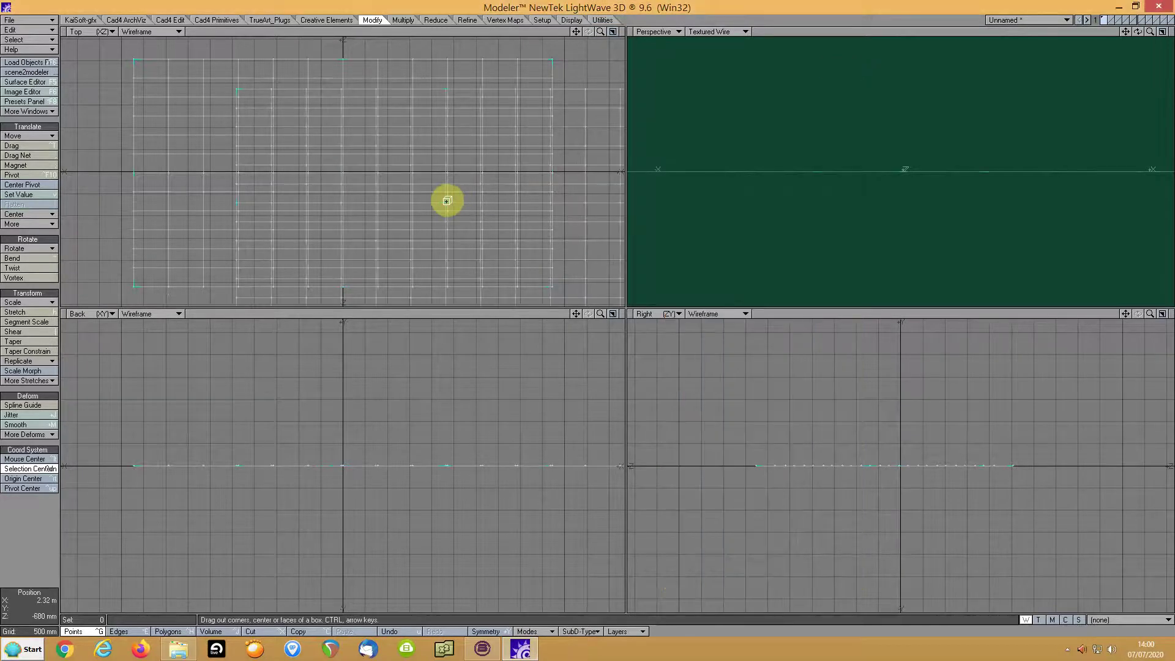
key("u")
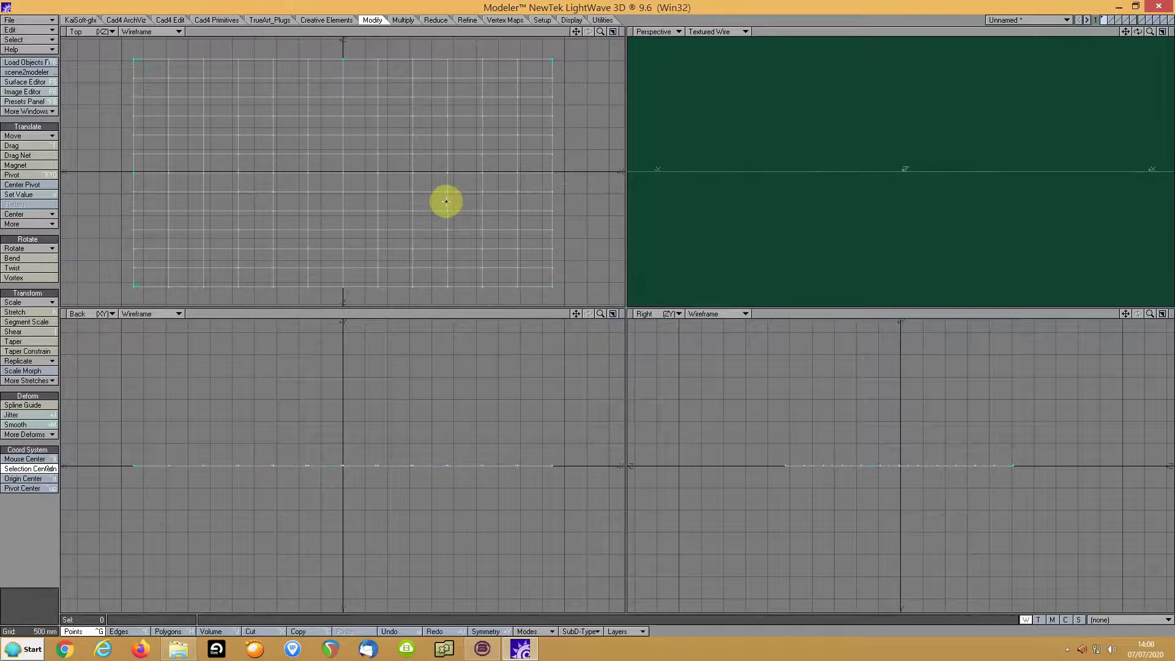
left_click_drag(845, 168, 832, 244, "alt")
Define a fixed Bend range along the flat box's positive X edge in the Top view and show the tool's numeric settings.
left_click(13, 341)
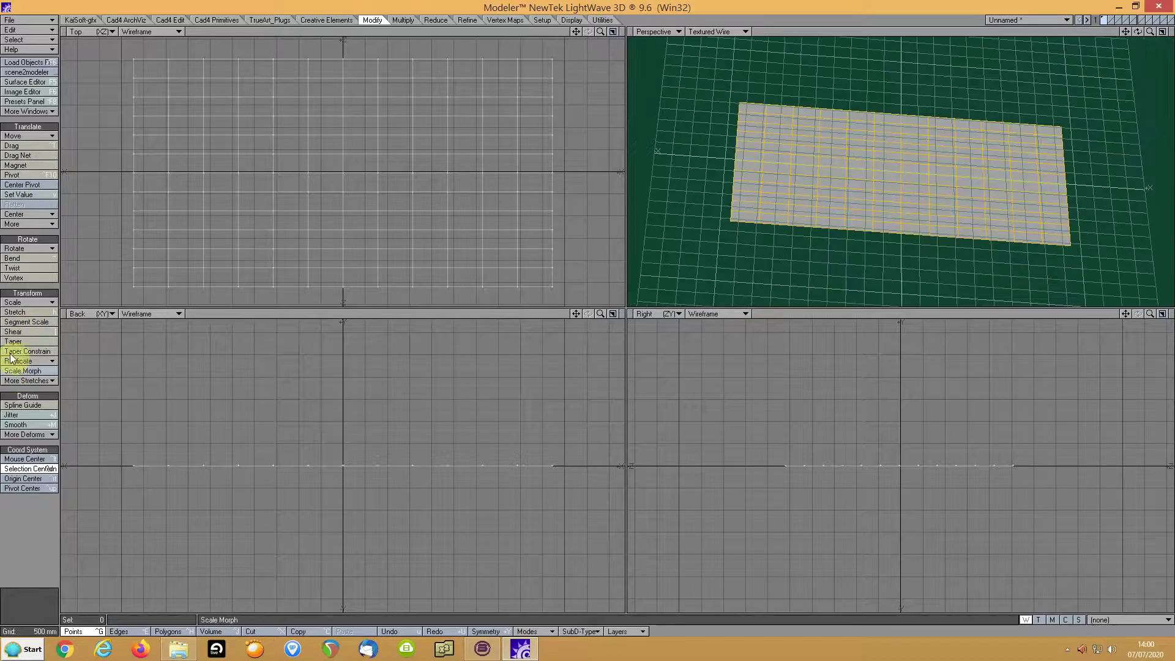
left_click(13, 258)
right_click_drag(553, 60, 552, 289)
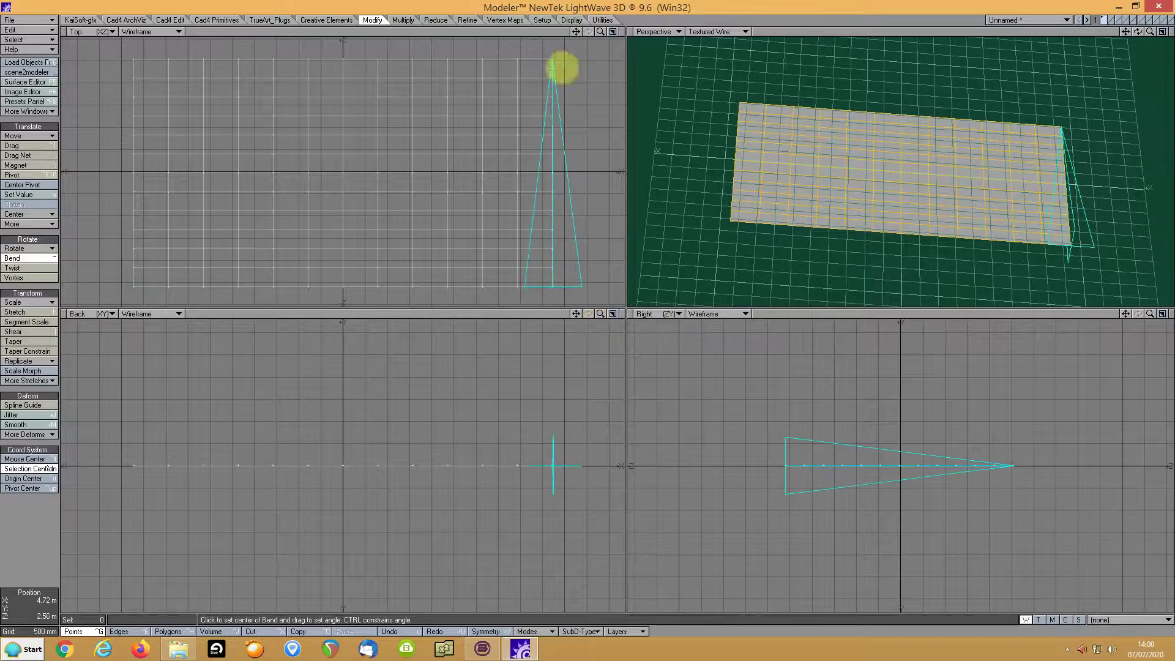
key("n")
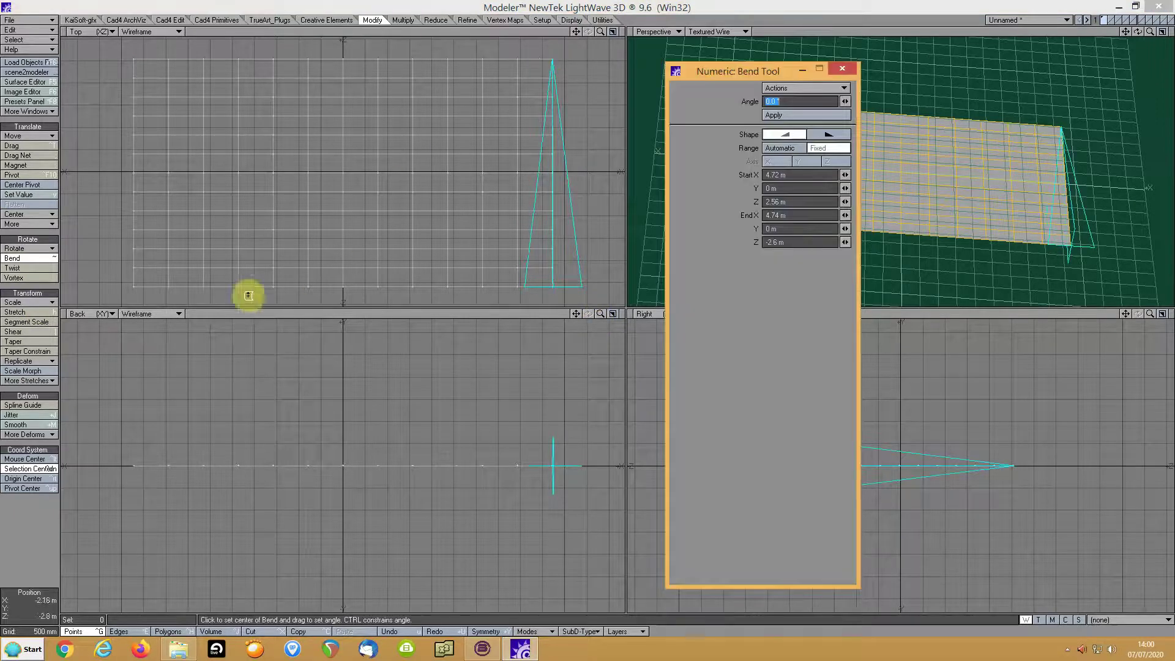
Define a fixed Twist range along the flat box's positive X edge in the Top view.
left_click(22, 270)
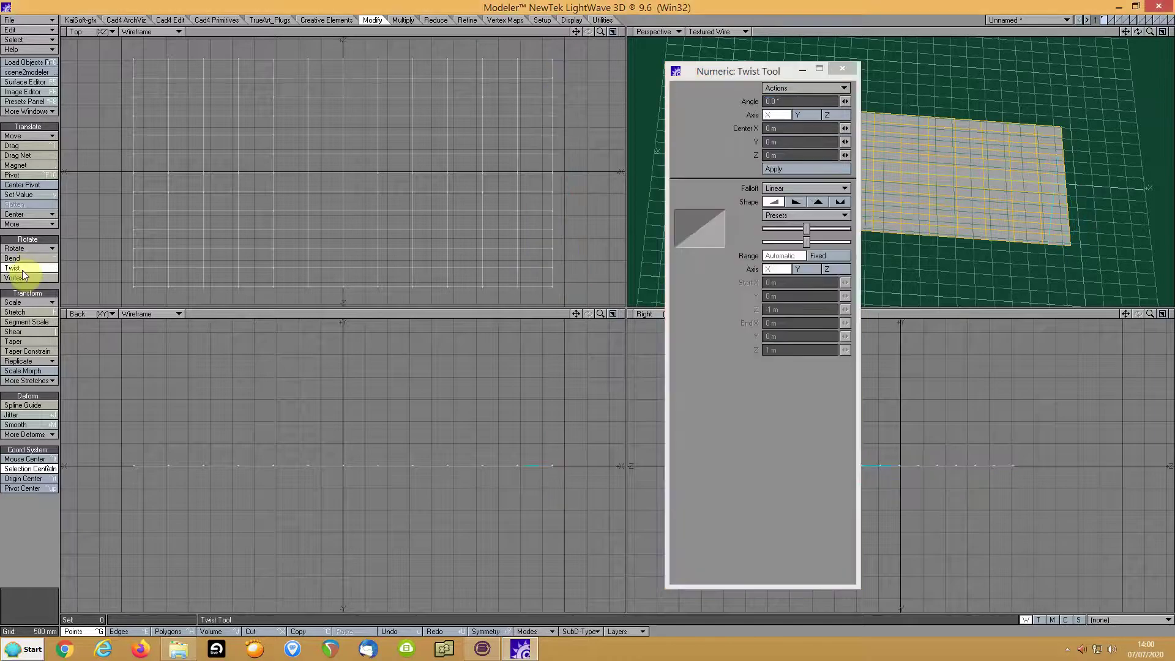
right_click(552, 59)
right_click_drag(558, 262, 552, 285)
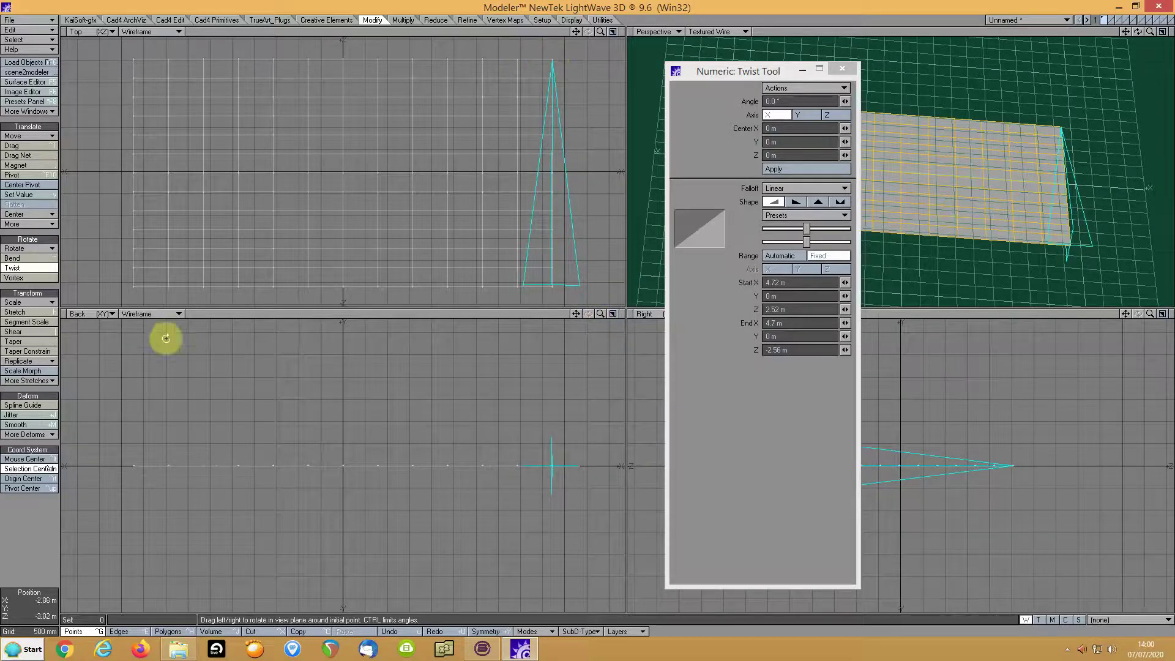
Define a fixed Taper range along the flat box's positive X edge in the Top view.
left_click(18, 341)
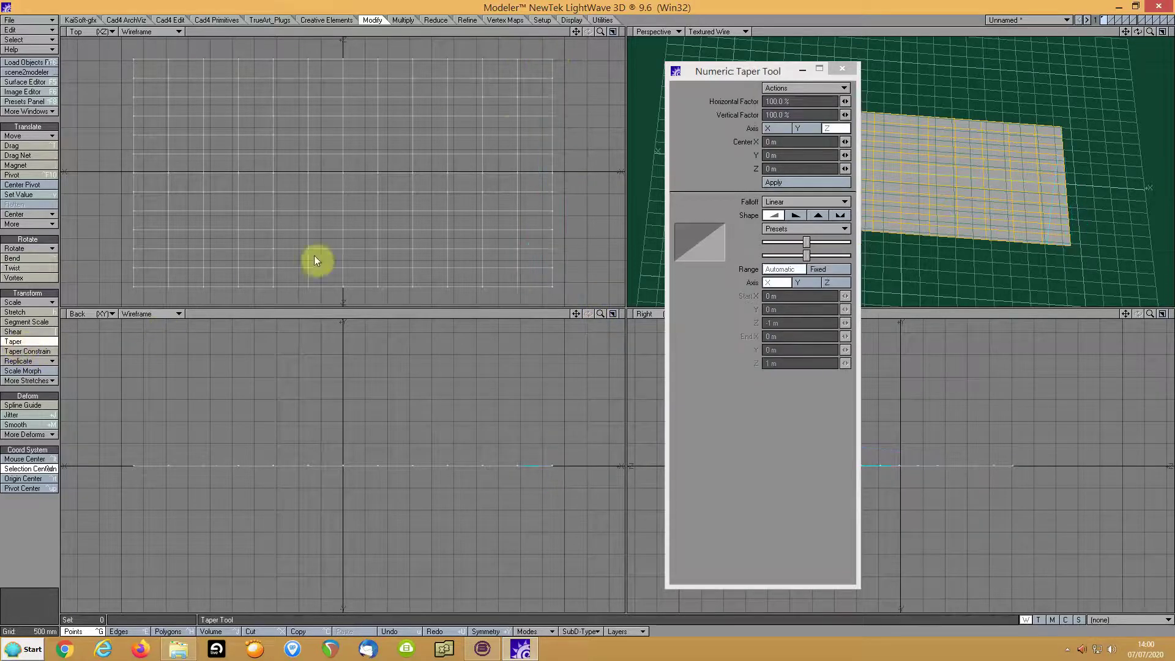
right_click_drag(552, 59, 551, 287)
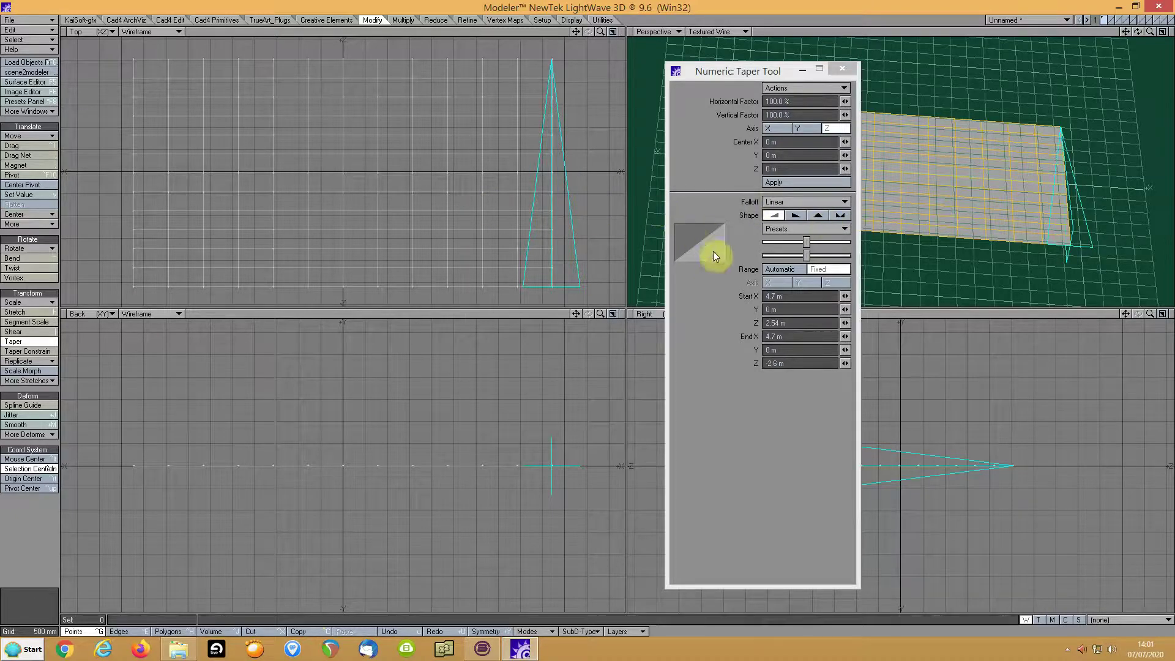
Reshape the Taper falloff curve from convex to concave and cycle through the range shapes, finishing on the reversed ramp.
left_click_drag(805, 241, 717, 264)
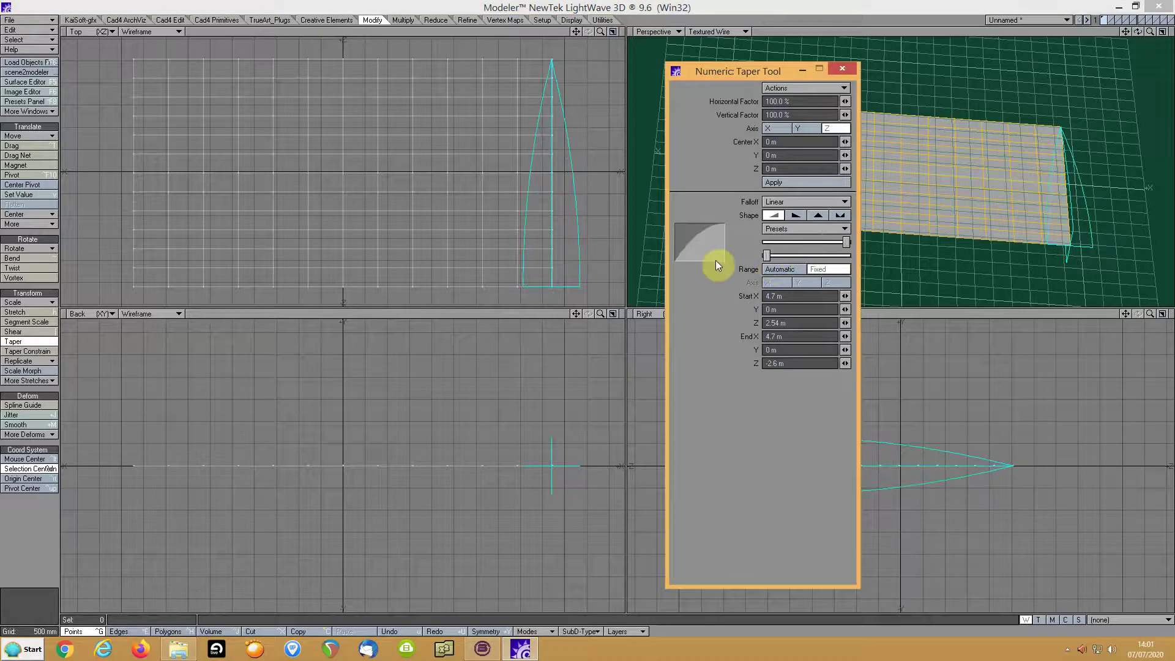
left_click_drag(847, 241, 892, 256)
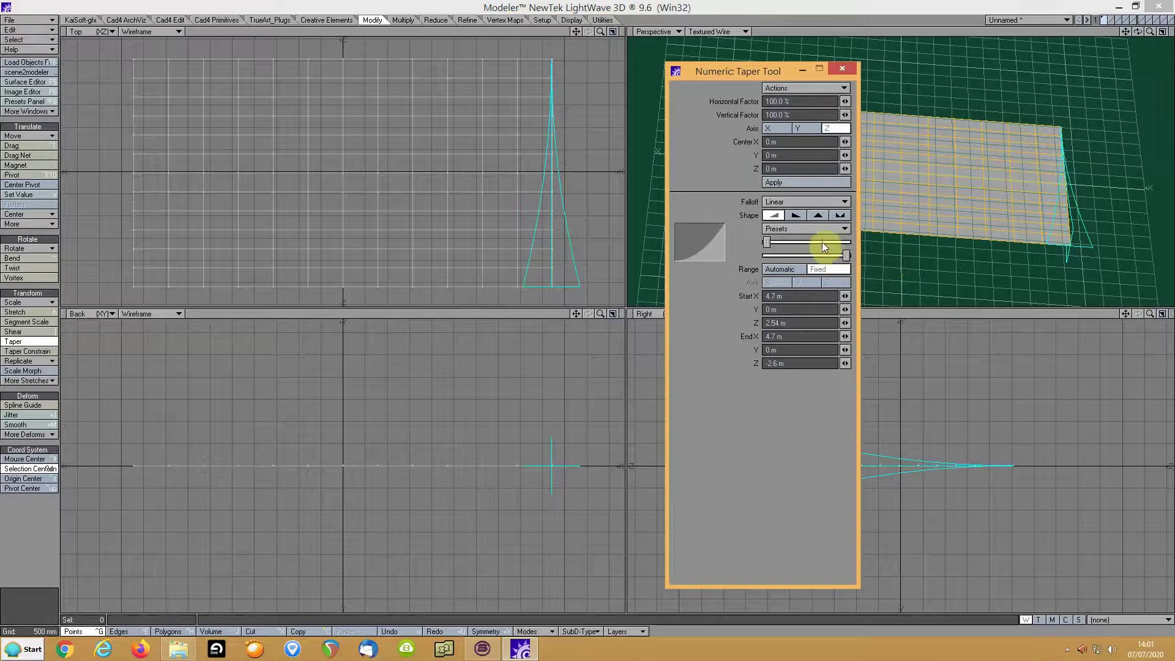
left_click(794, 215)
left_click(811, 217)
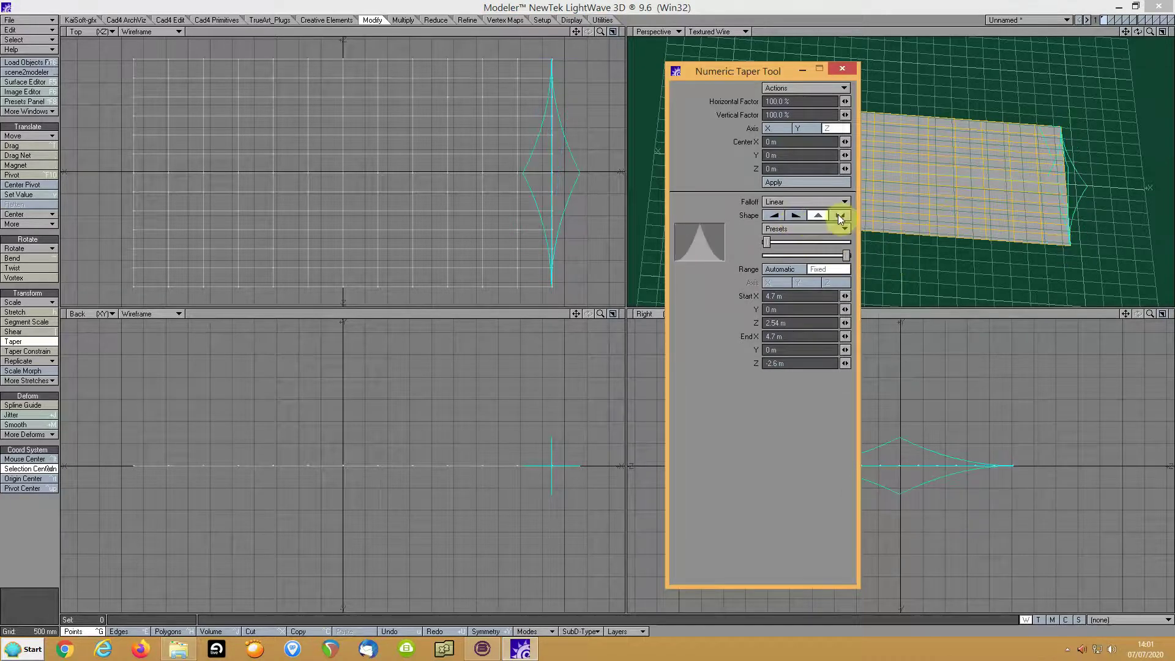
left_click(838, 217)
left_click(773, 216)
left_click(803, 215)
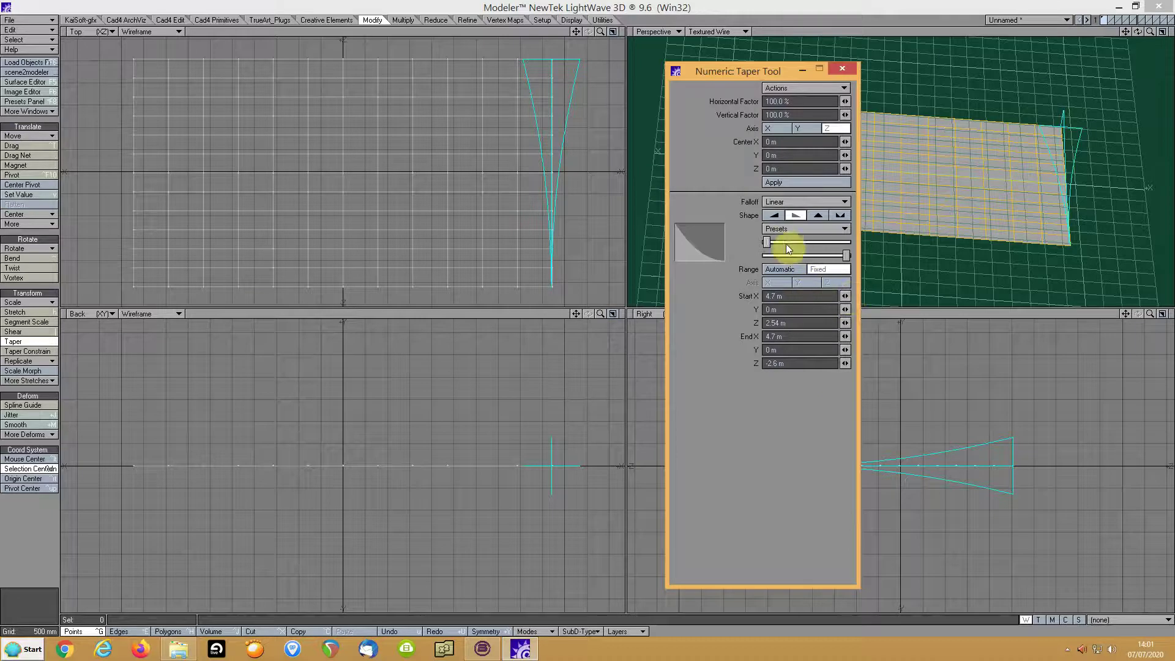
Quit LightWave Modeler without saving the unnamed object and return to Blender.
left_click(1166, 7)
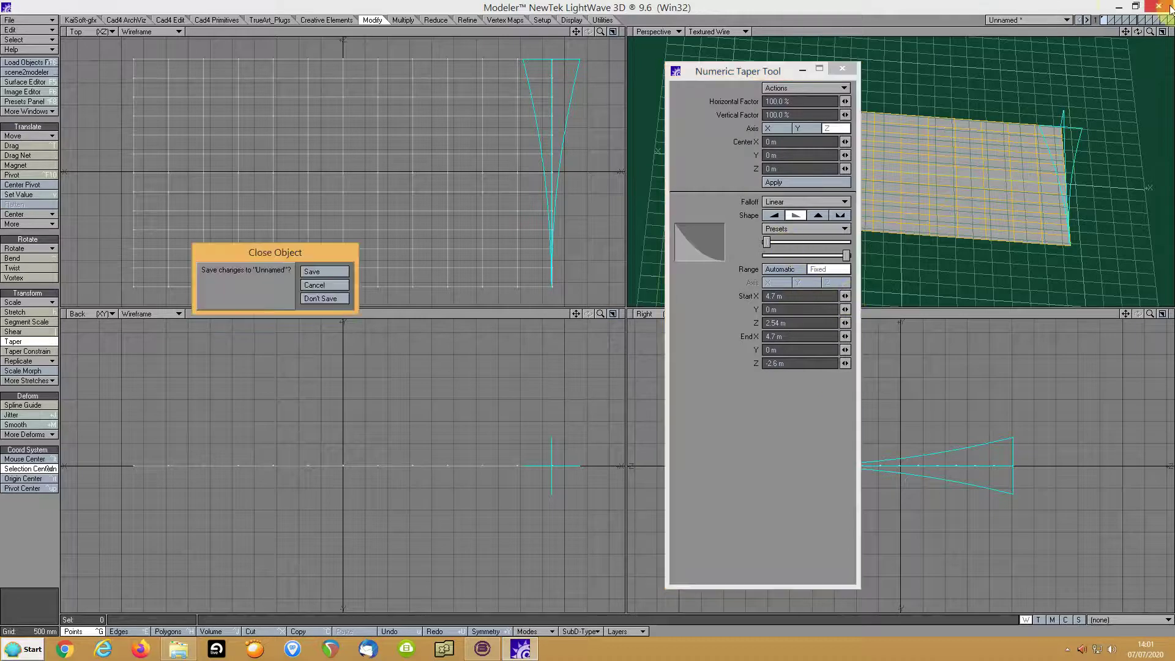
left_click(319, 301)
left_click(297, 325)
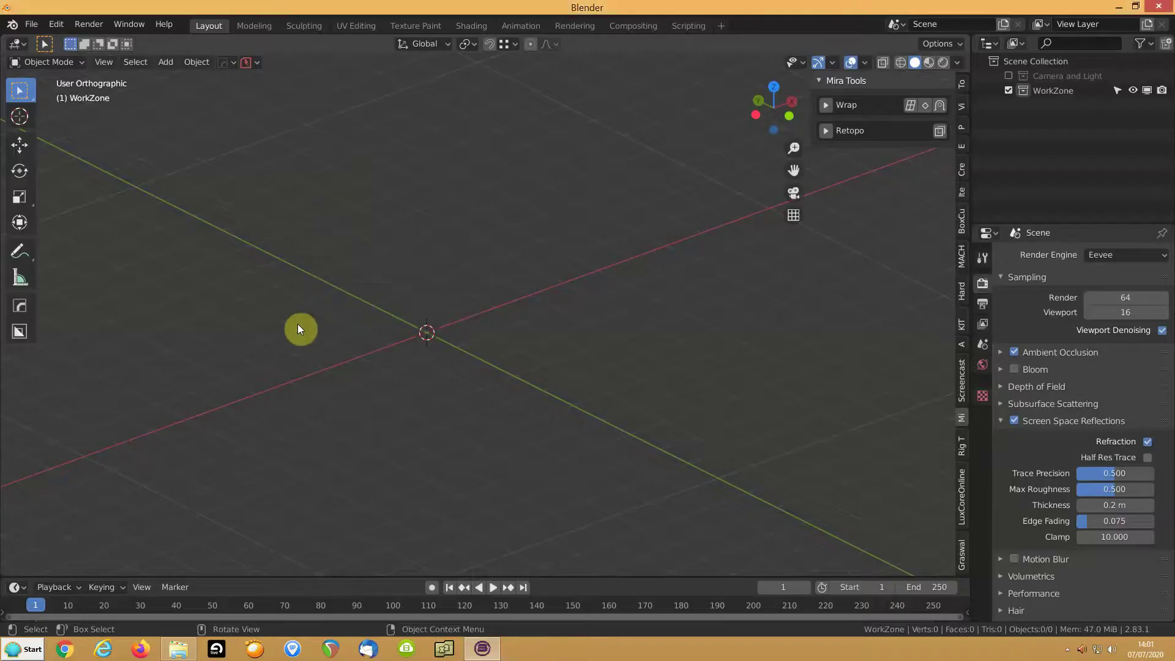
Add a plane mesh and rotate its geometry 90 degrees about the X axis in Edit Mode.
key("shift+a")
mouse_move(444, 225)
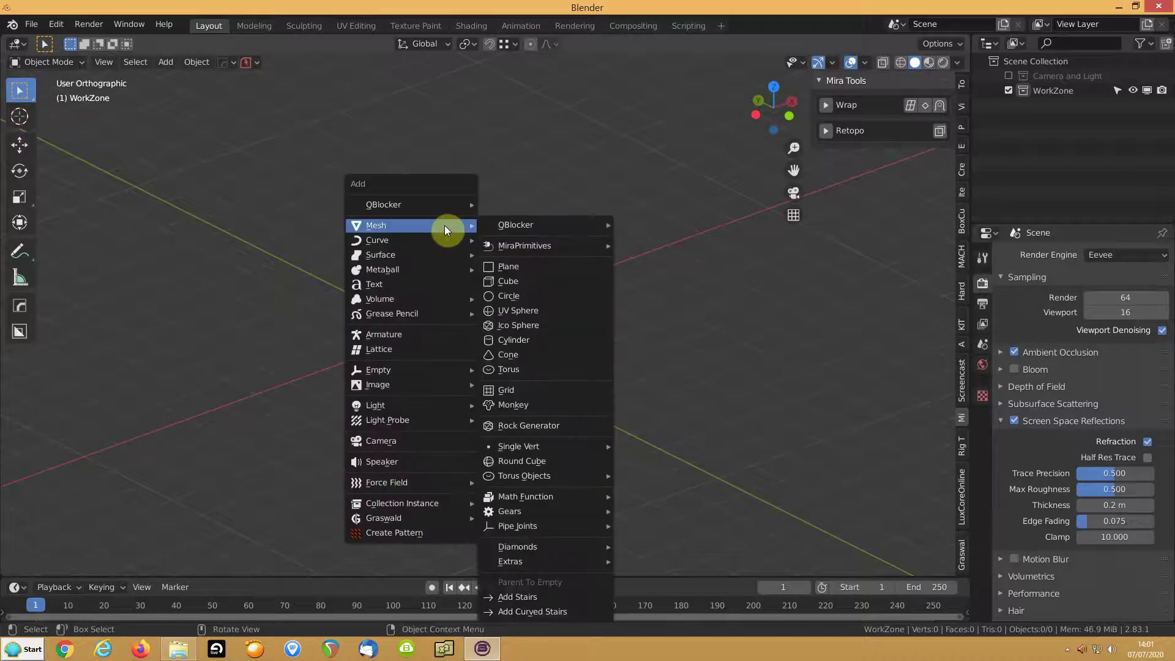
left_click(493, 263)
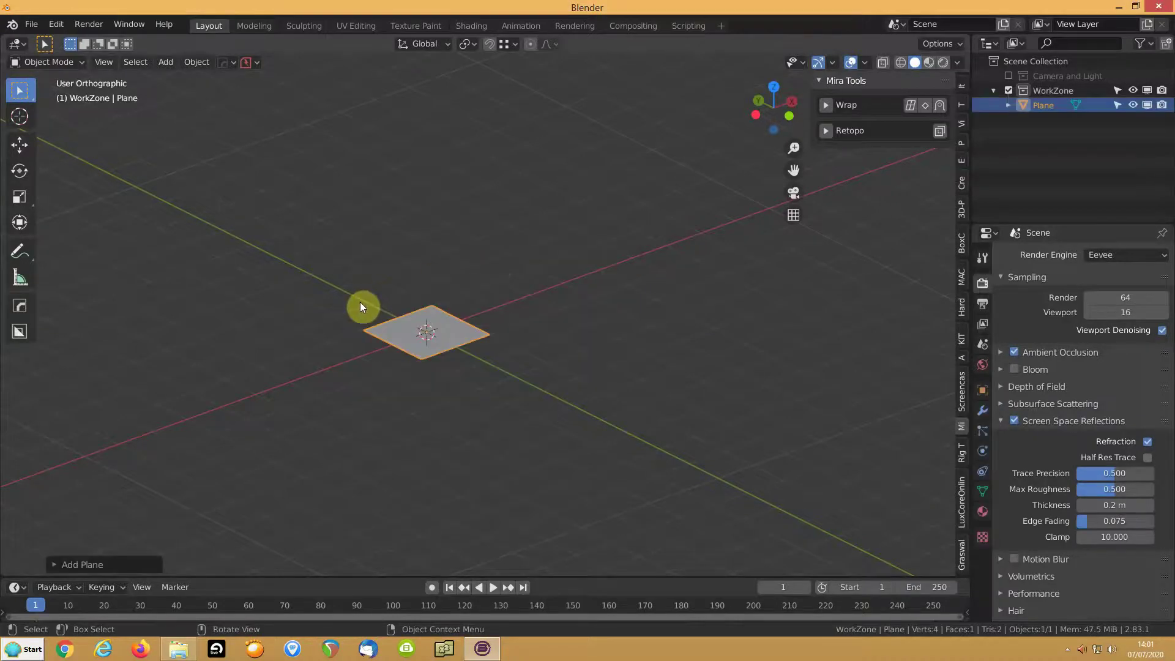
key("Tab")
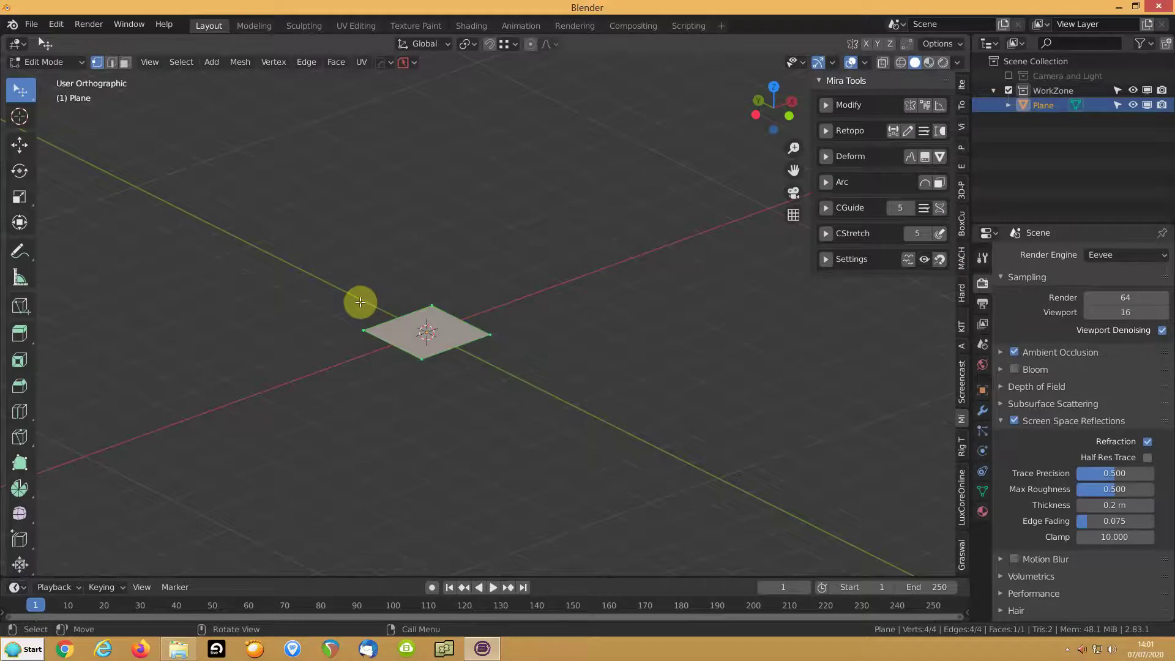
type("rx90")
key("Return")
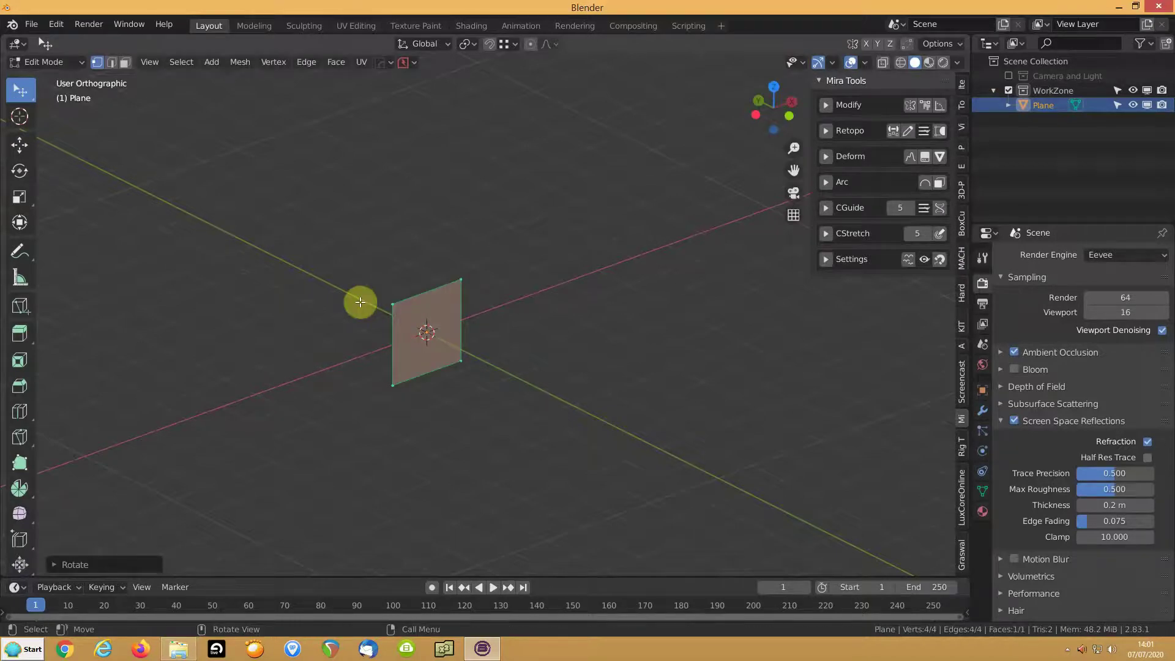
Move the upright plane object 1 m up along the global Z axis and frame it in the view.
key("Tab")
type("gz1")
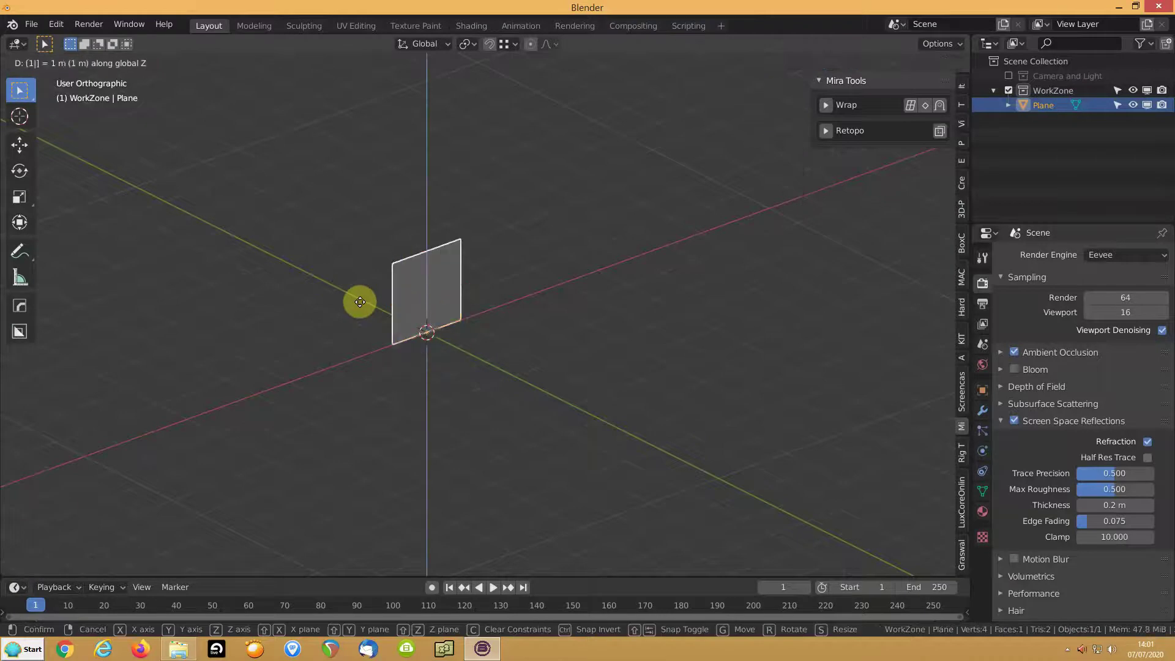
key("Return")
key("KP_Decimal")
middle_click_drag(531, 336, 490, 341)
Subdivide the whole plane repeatedly in Edit Mode into a 16 by 16 grid of faces.
key("Tab")
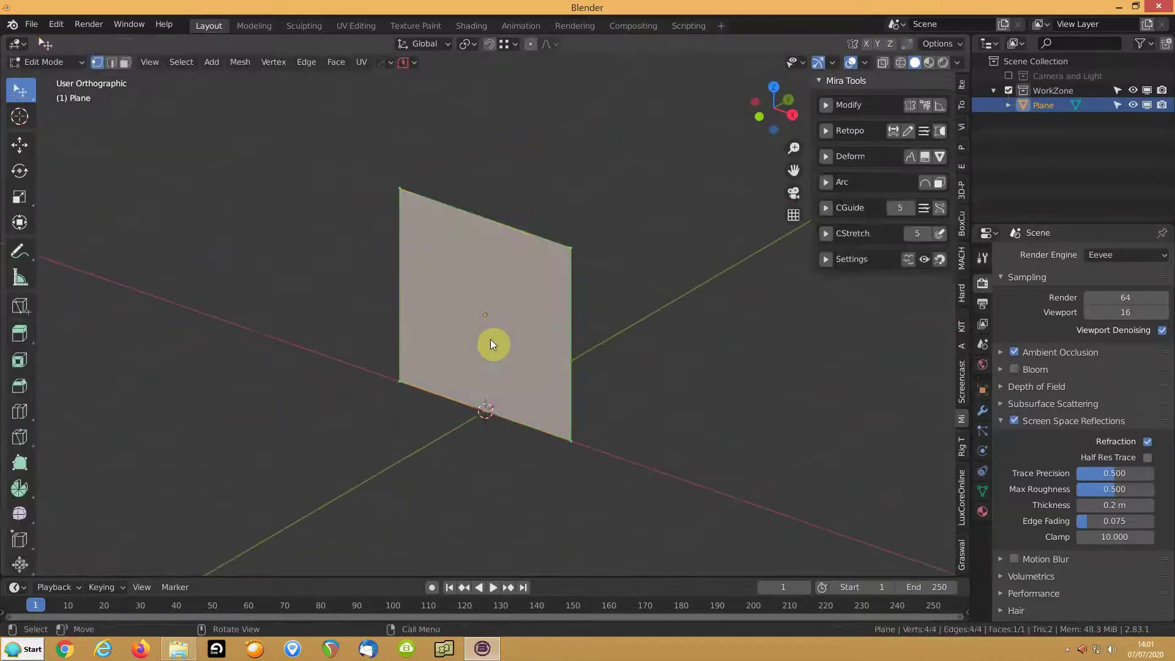
right_click(491, 338)
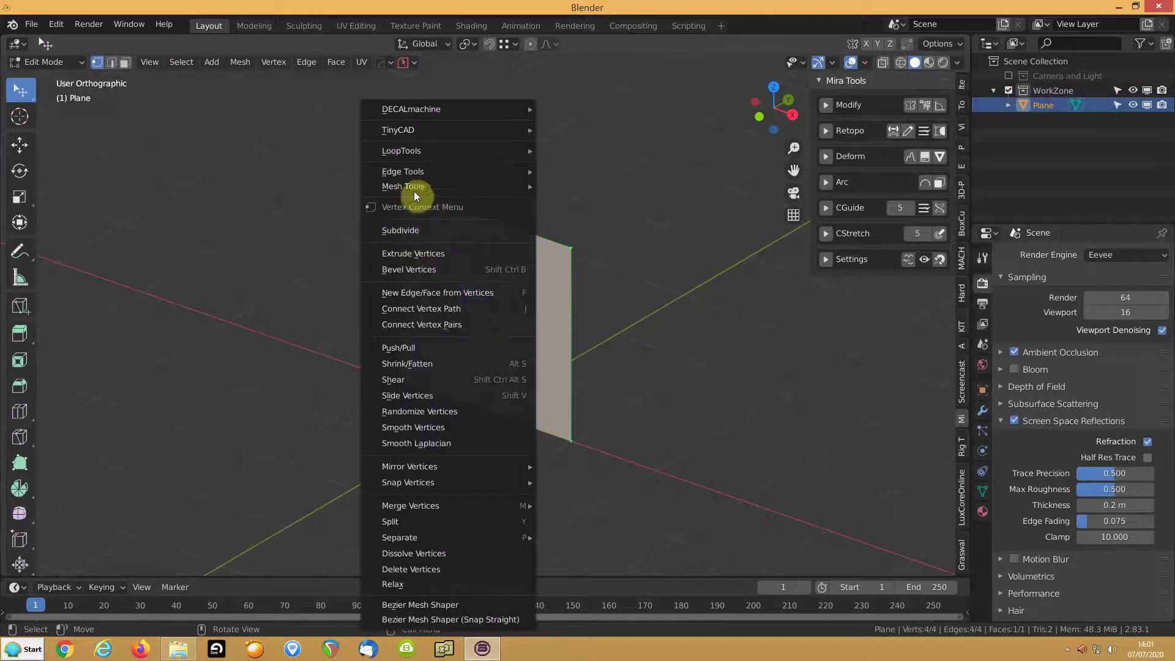
left_click(392, 228)
key("shift+r")
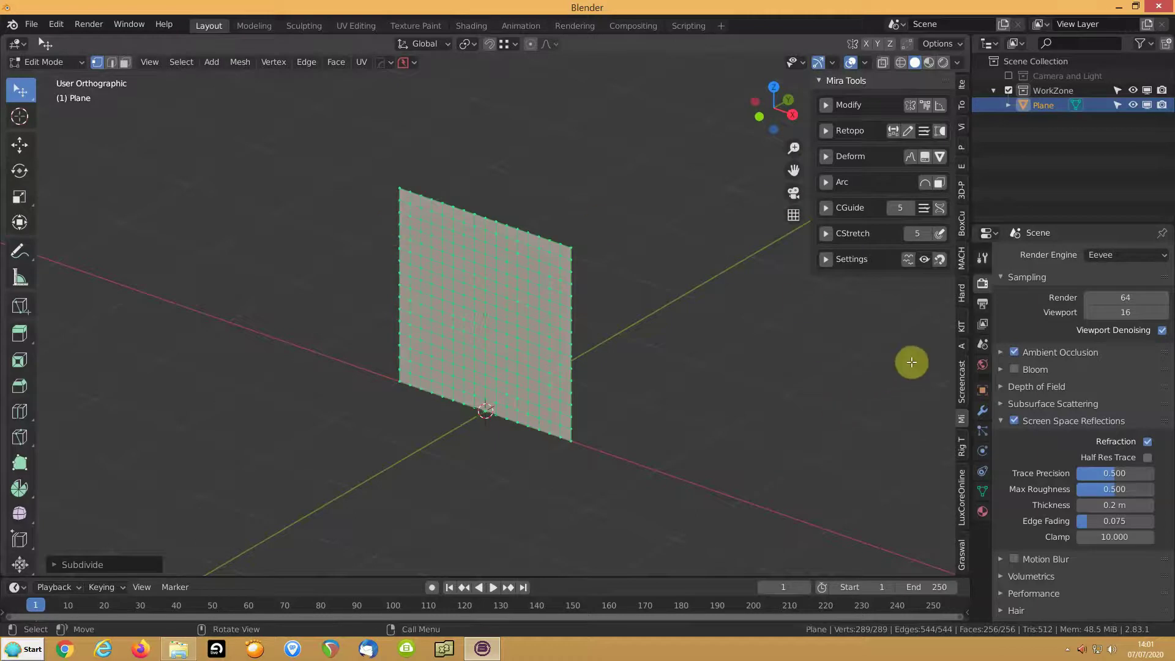
Turn on the Screencast Keys display and return to the Mira Tools settings.
left_click(961, 391)
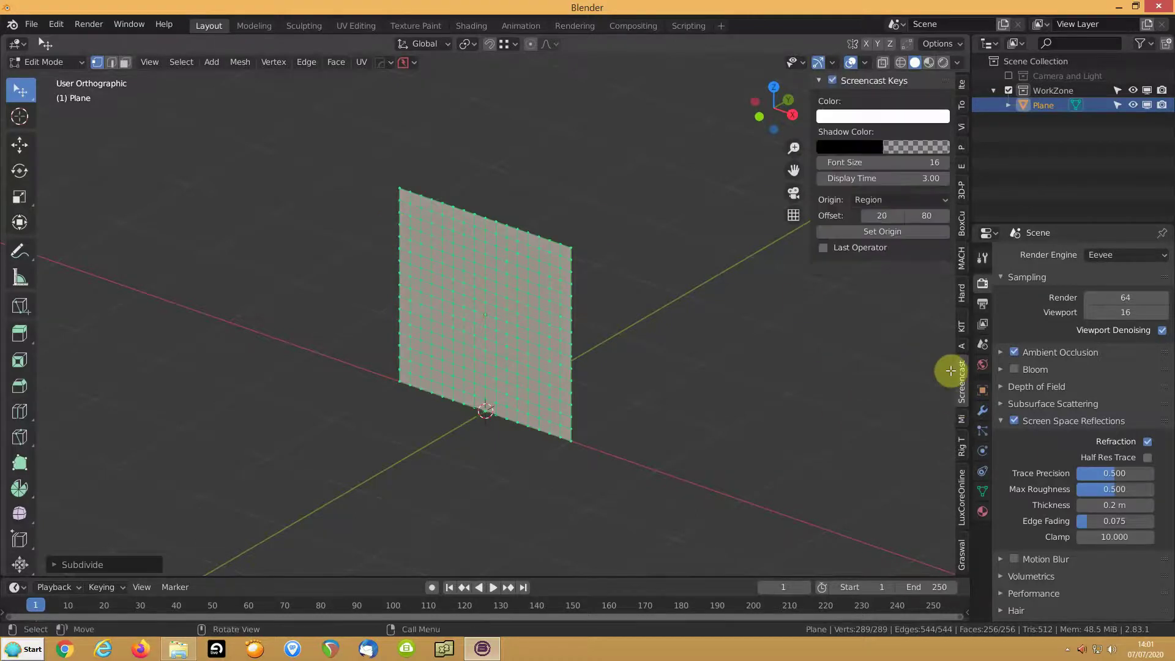
left_click(832, 82)
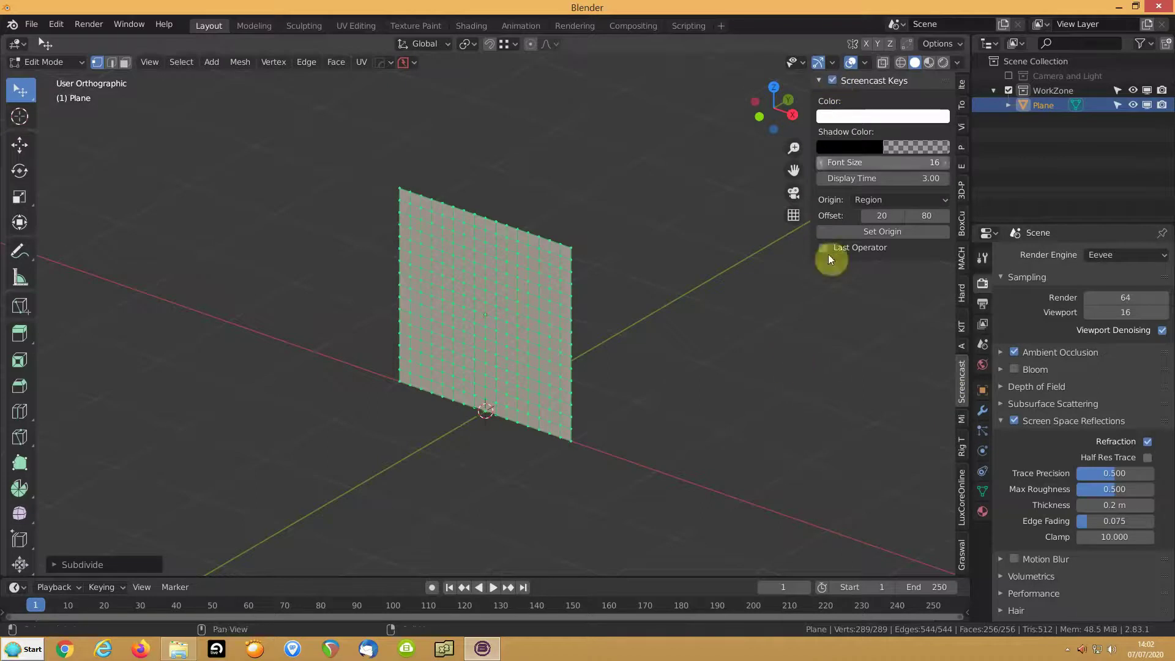
left_click(961, 419)
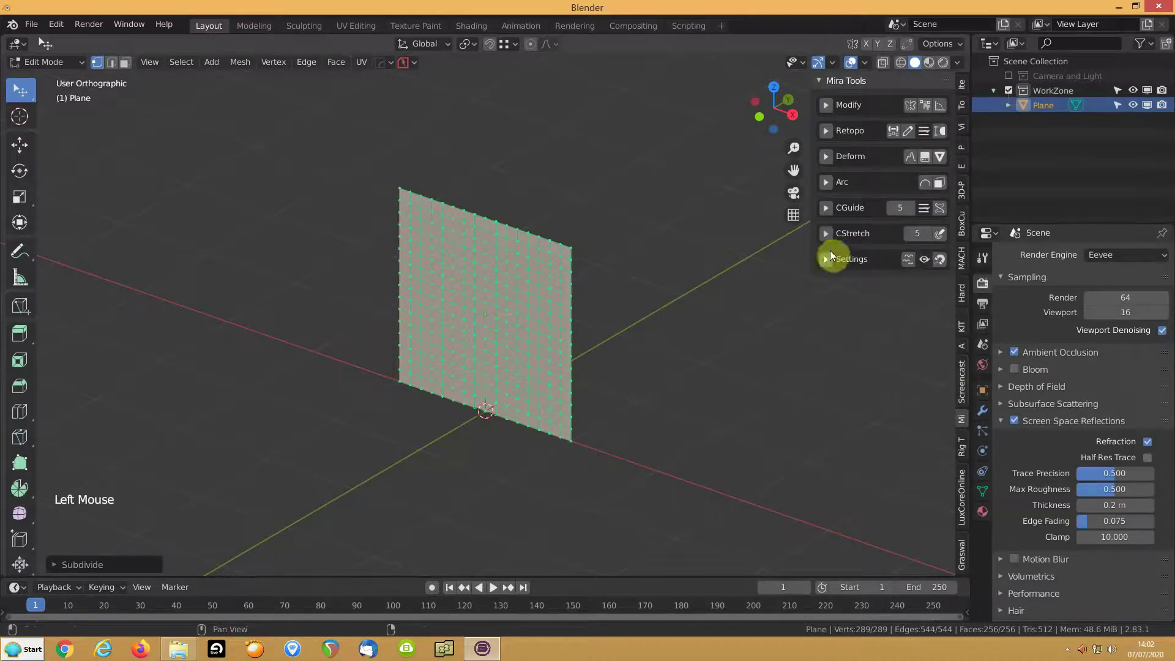
Run the Mira Tools Deformer on the fully selected plane.
left_click(826, 157)
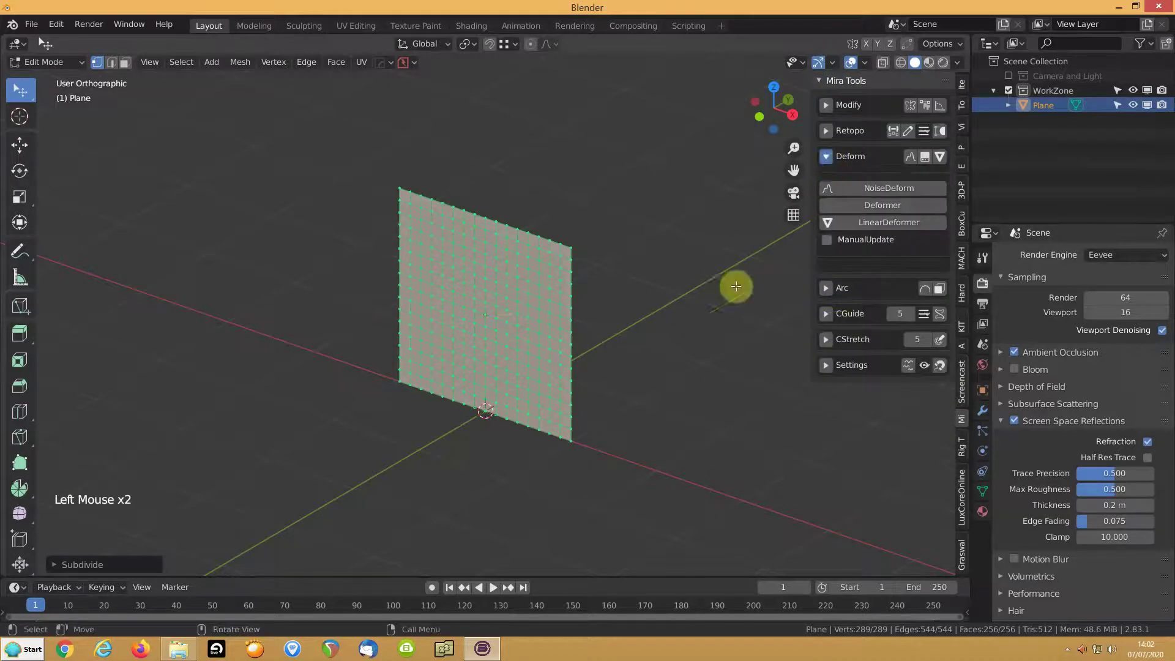
middle_click_drag(450, 404, 569, 382)
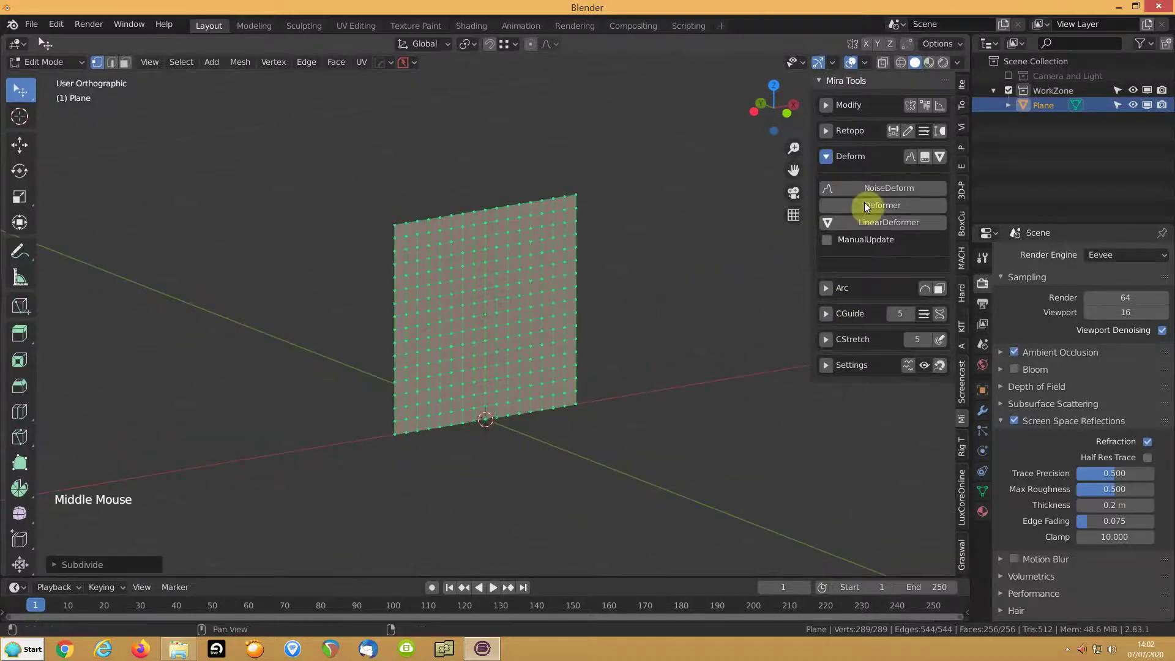
left_click(822, 208)
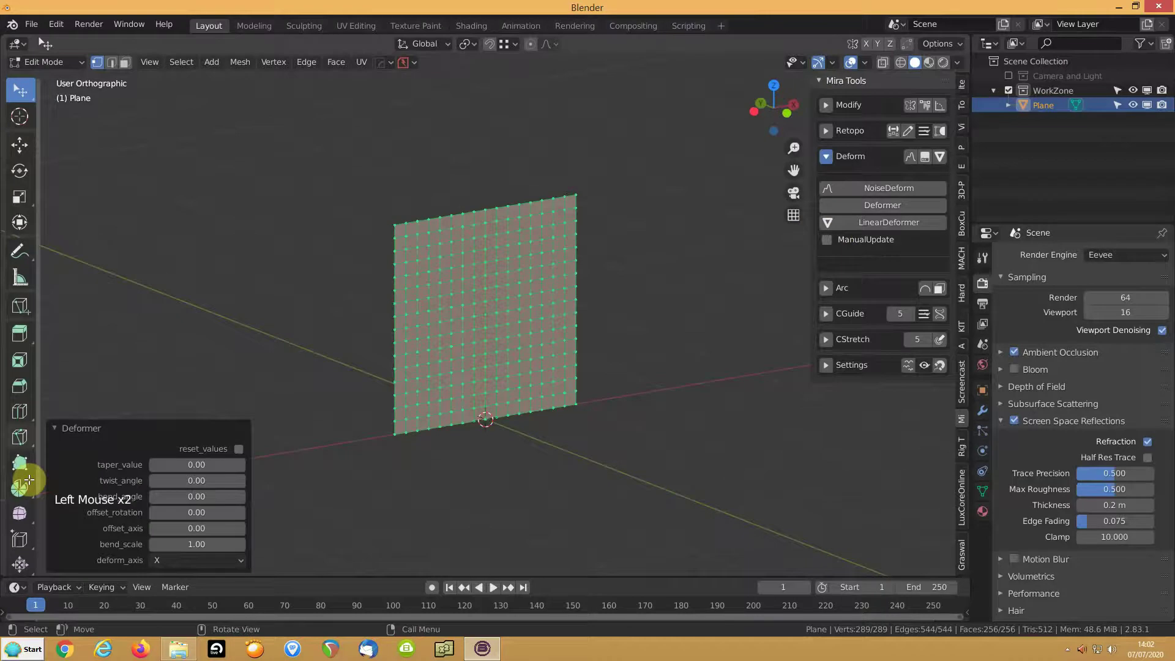
Try different taper values on the plane along the X deform axis and reset taper_value to 0.
mouse_move(165, 465)
left_mouse_down()
mouse_move(221, 464)
mouse_move(104, 464)
mouse_move(172, 466)
left_mouse_up()
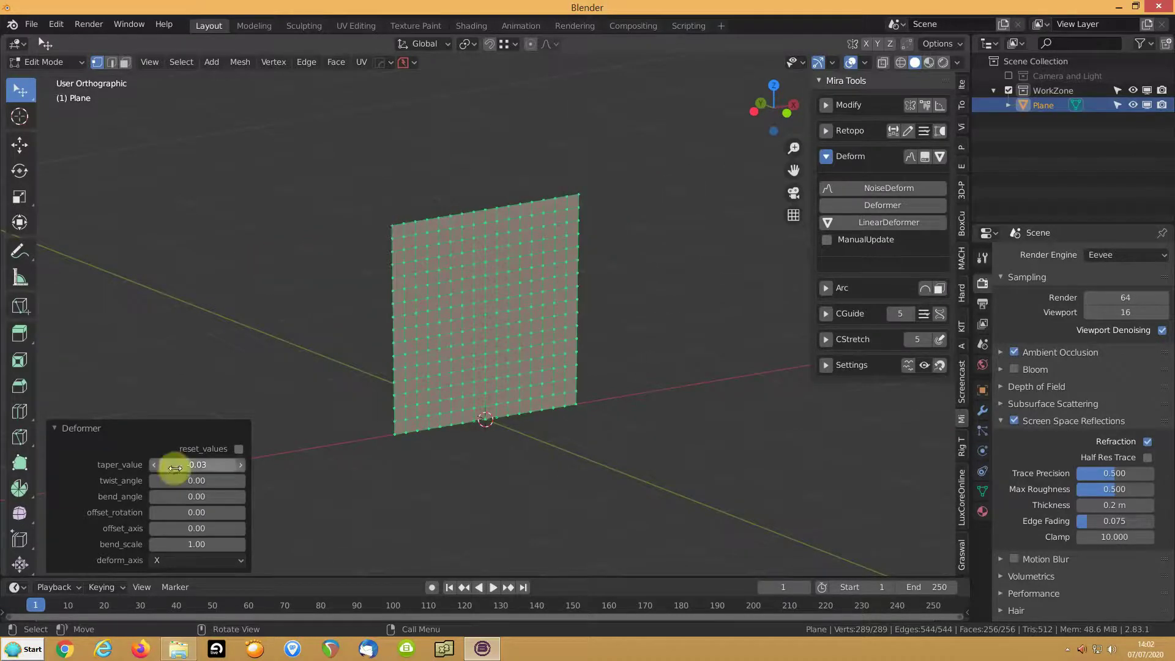
left_click(174, 466)
type("0")
key("Return")
Set the deform axis to Z, try the taper on the plane and reset taper_value to 0.
left_click(170, 561)
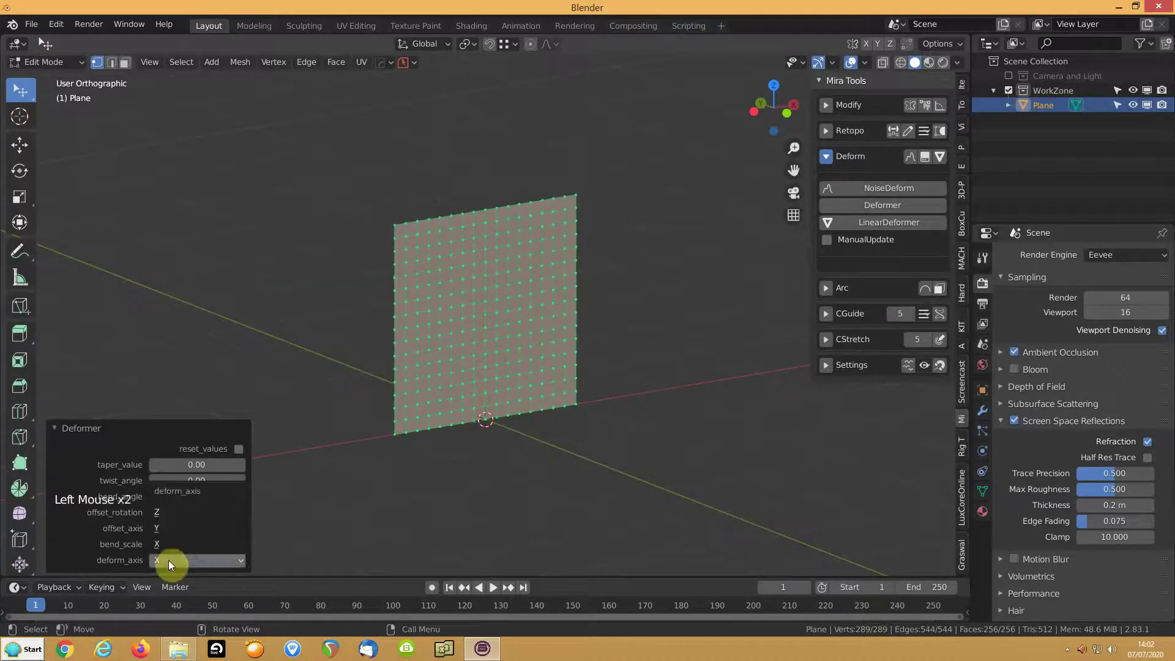
left_click(157, 513)
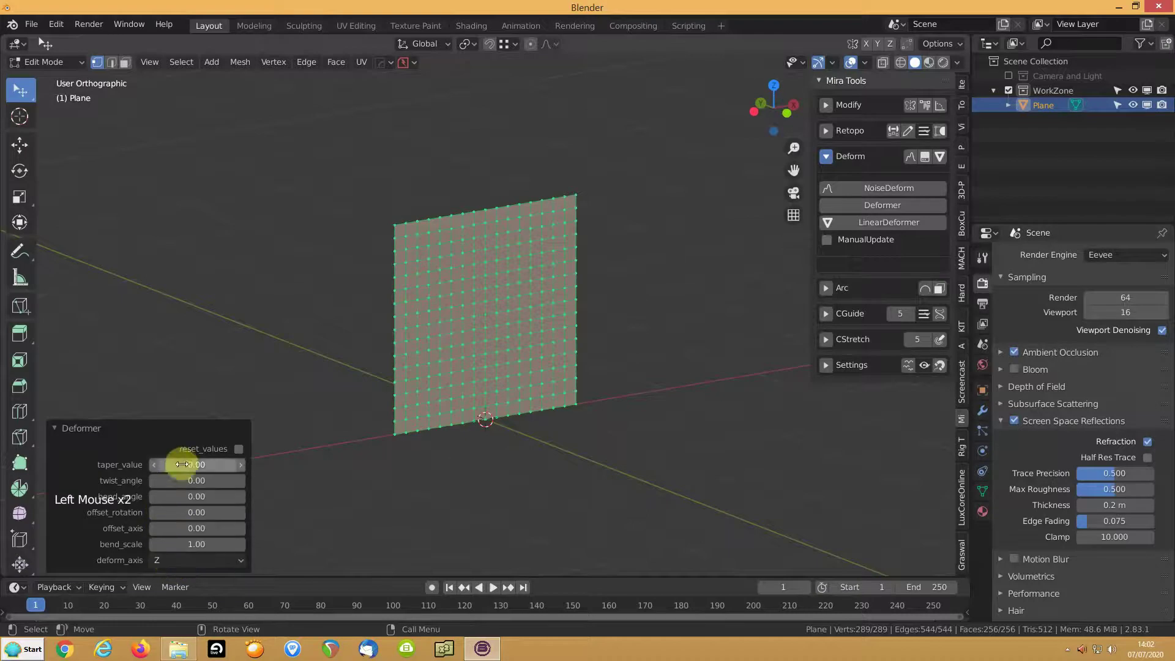
left_click(183, 464)
type("0")
key("Return")
Set the deform axis to Y, try a taper and a bend of about -64.5 degrees, and reset both values to 0.
left_click(174, 561)
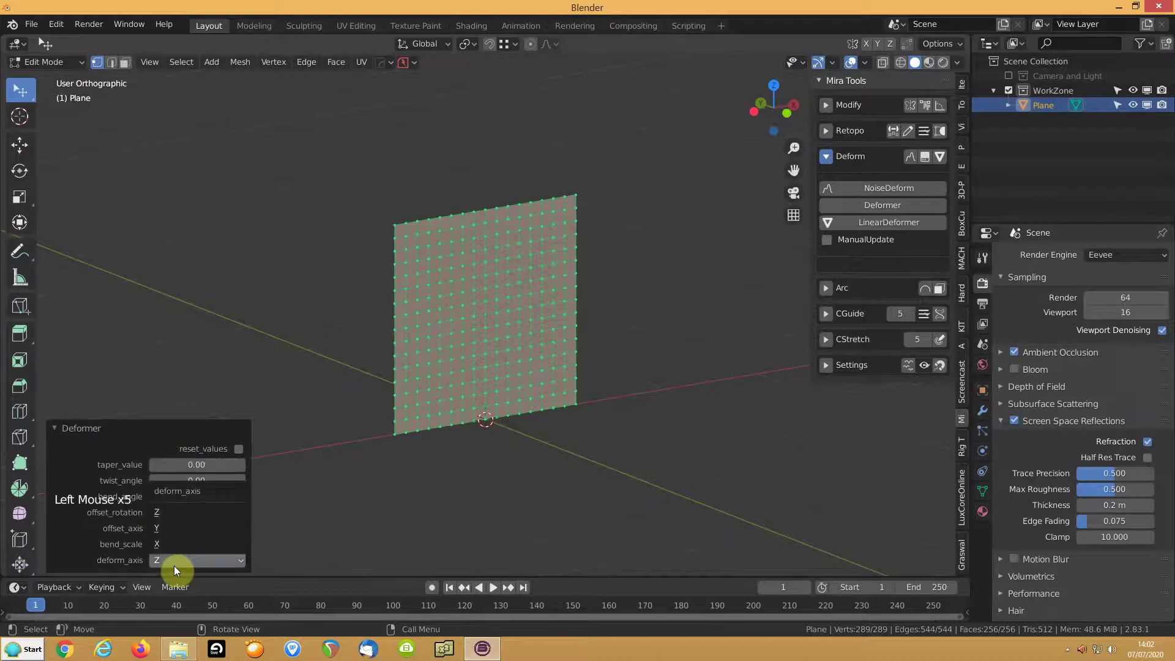
left_click(160, 528)
mouse_move(196, 464)
left_mouse_down()
mouse_move(126, 465)
mouse_move(189, 462)
left_mouse_up()
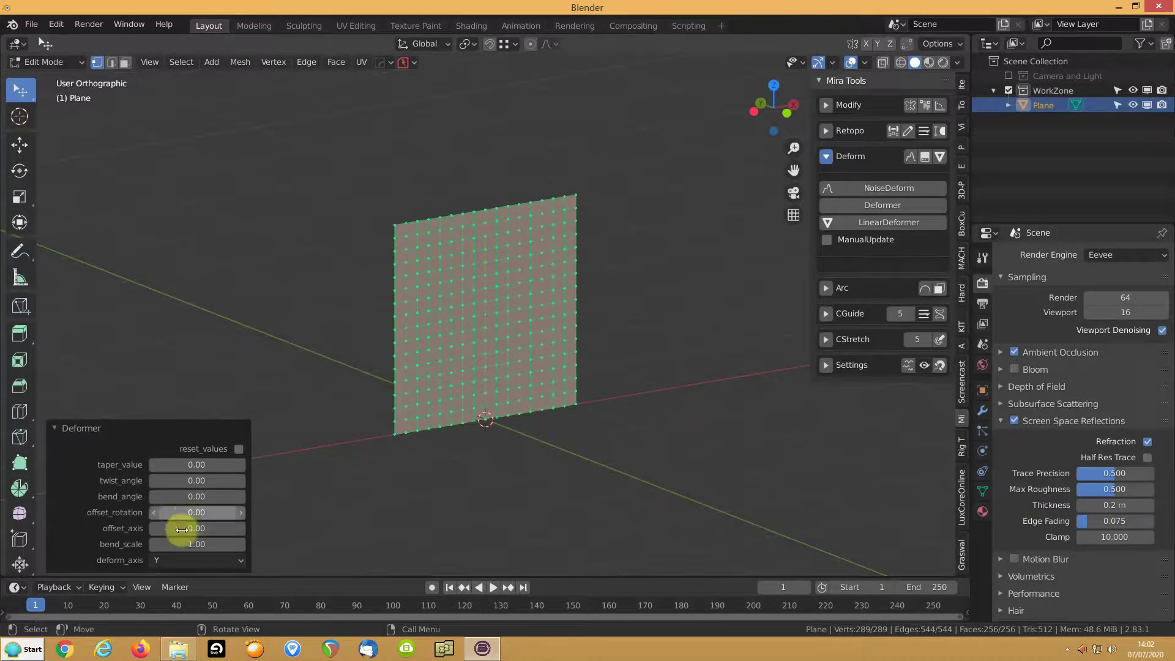
left_click(196, 496)
left_click_drag(196, 497, 159, 497)
left_click(182, 497)
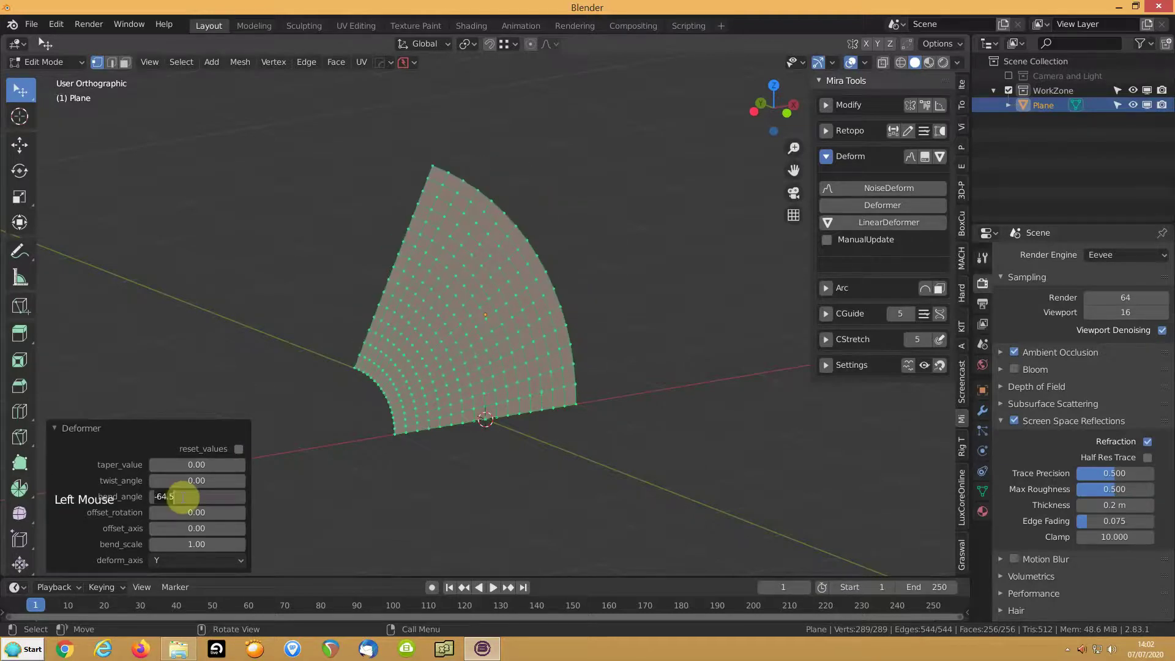
key("Return")
Set the deform axis to X, try bending the whole plane and reset bend_angle to 0.
left_click(181, 564)
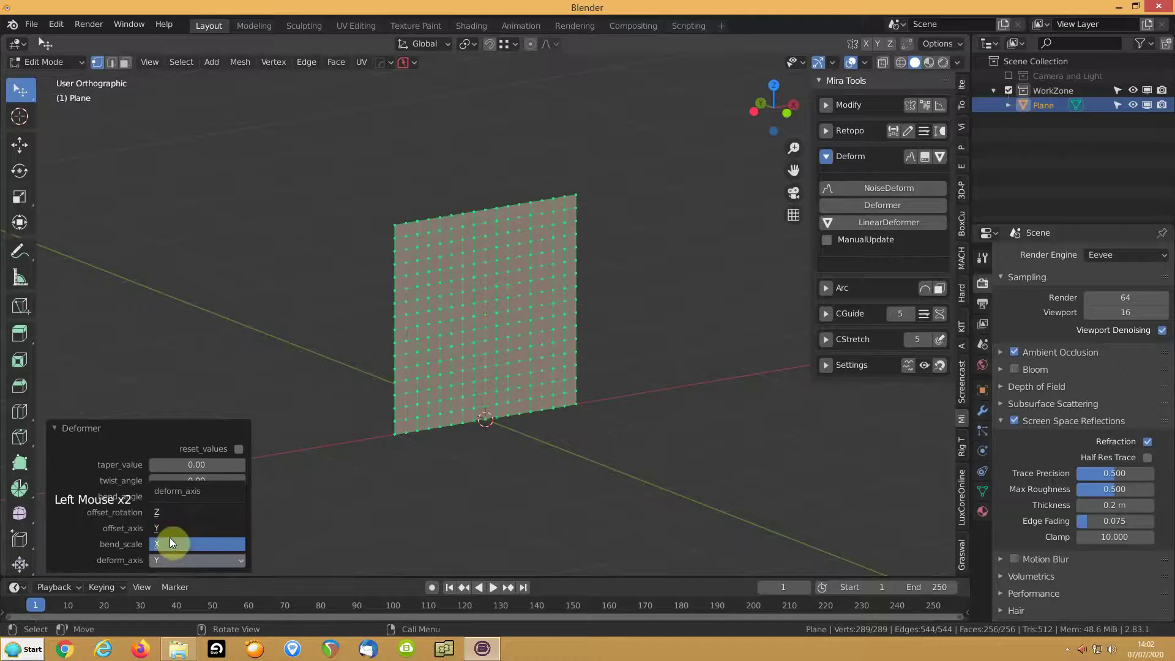
left_click(174, 540)
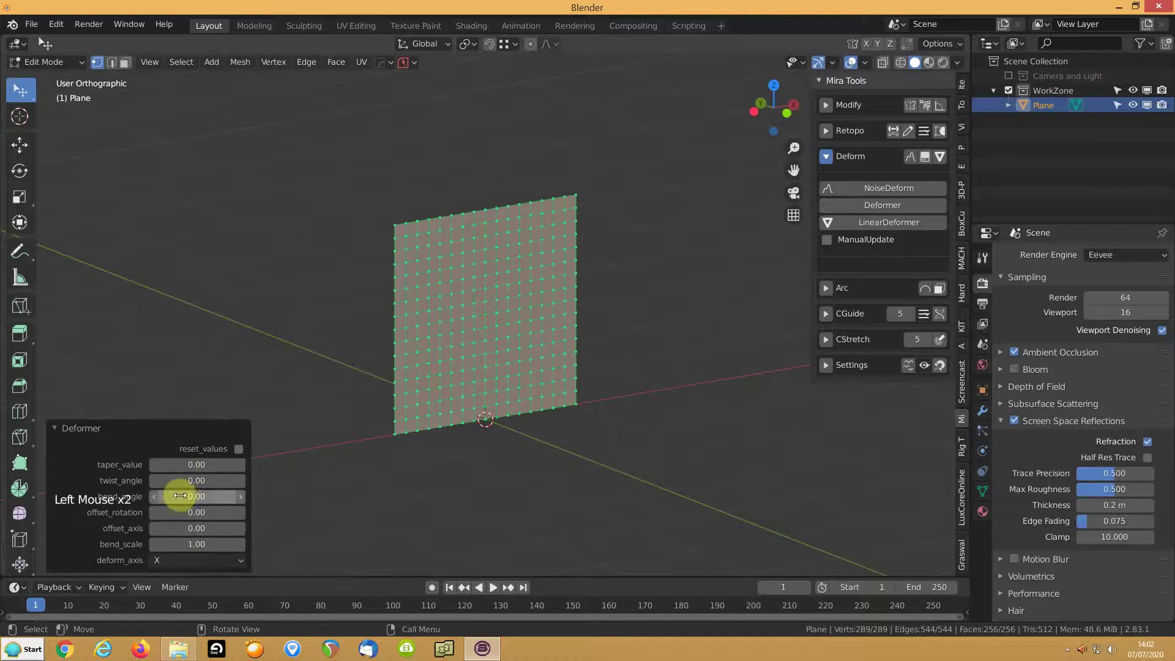
mouse_move(179, 494)
left_mouse_down()
mouse_move(280, 495)
mouse_move(181, 494)
left_mouse_up()
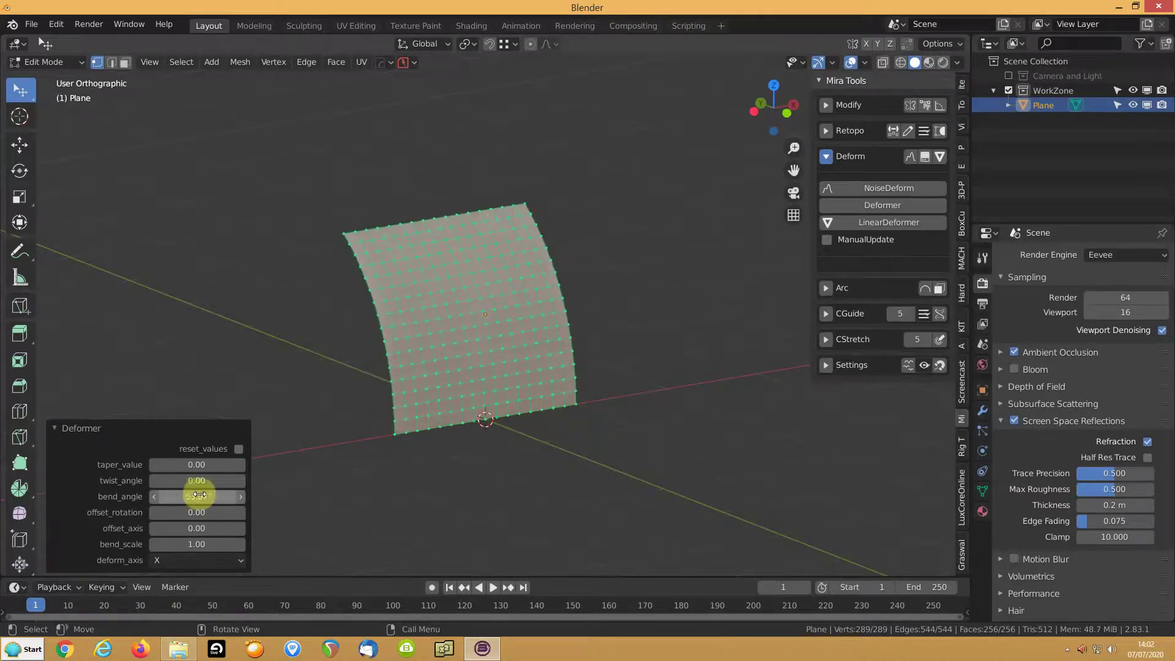
left_click(199, 494)
type("0")
key("Return")
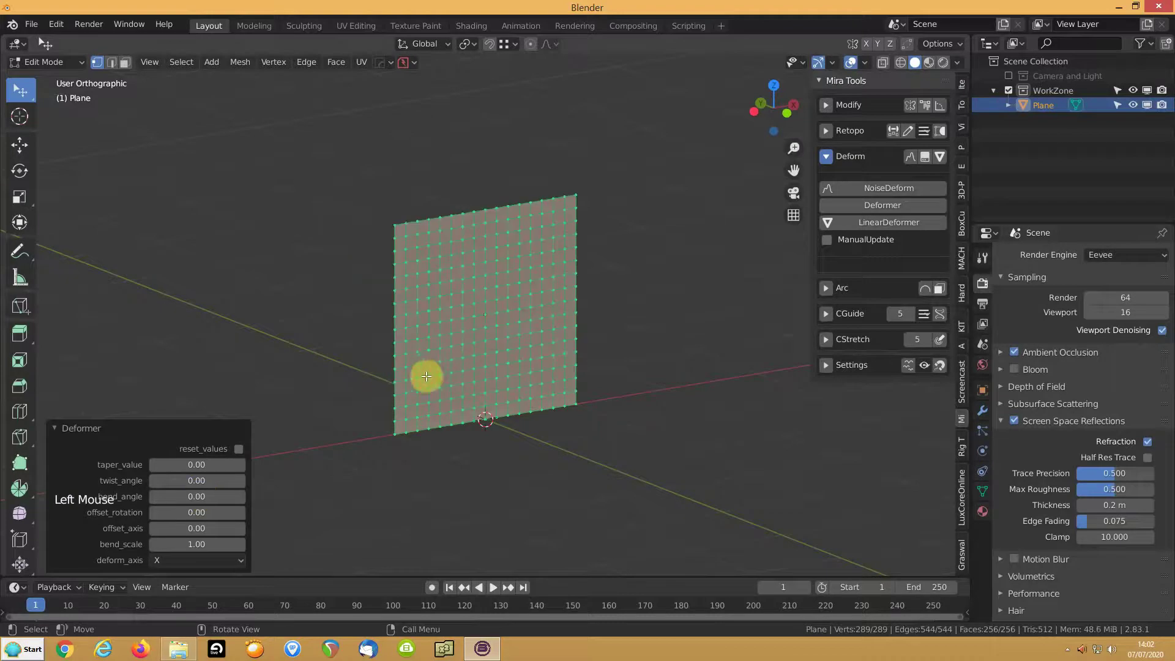
Deselect the lower half of the plane's vertices so that only the upper half is selected.
key("b")
middle_click_drag(343, 323, 731, 475)
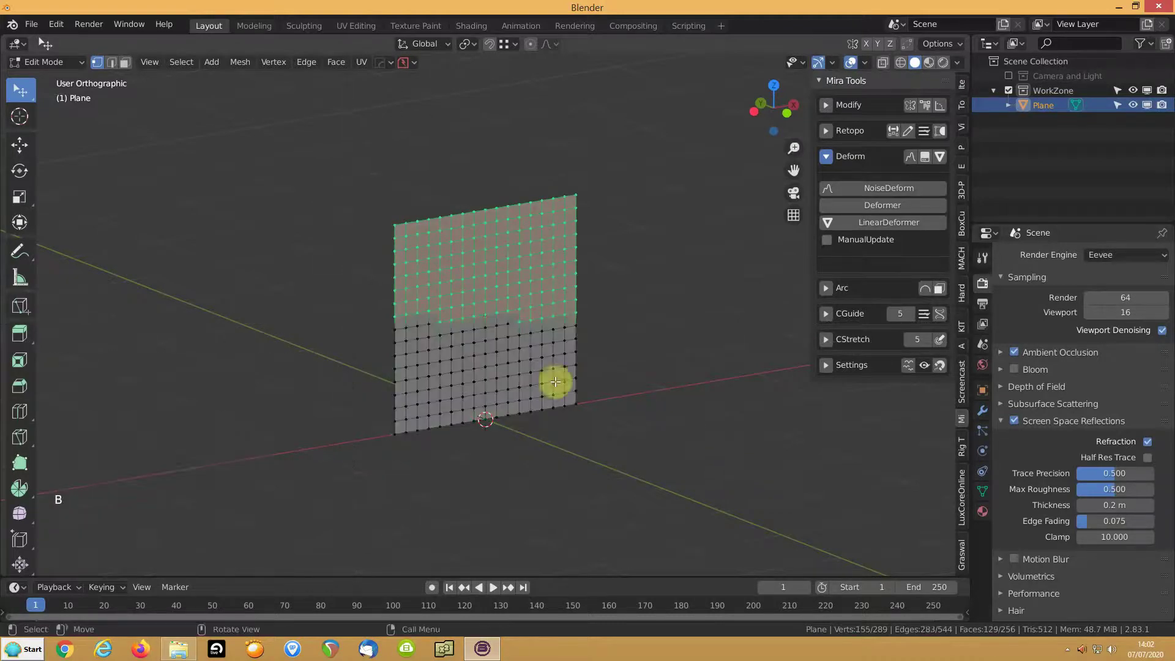
Bend the plane's selected upper half by about 172 degrees along the X deform axis with Deformer, and undo the bend.
left_click(881, 207)
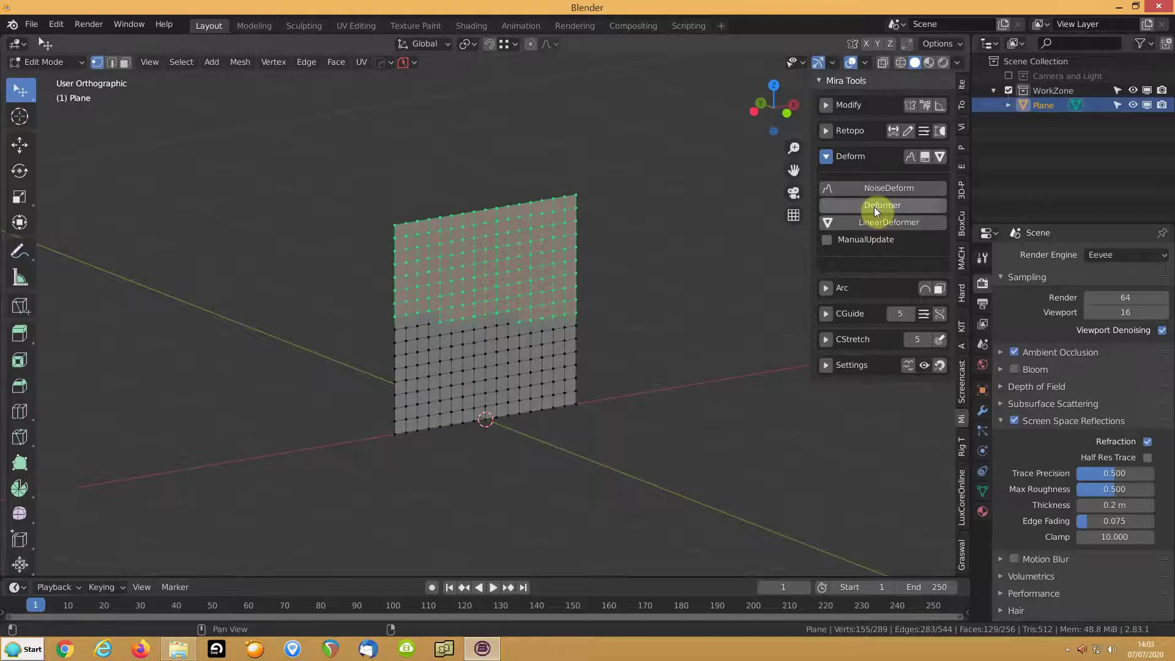
left_click_drag(176, 498, 276, 498)
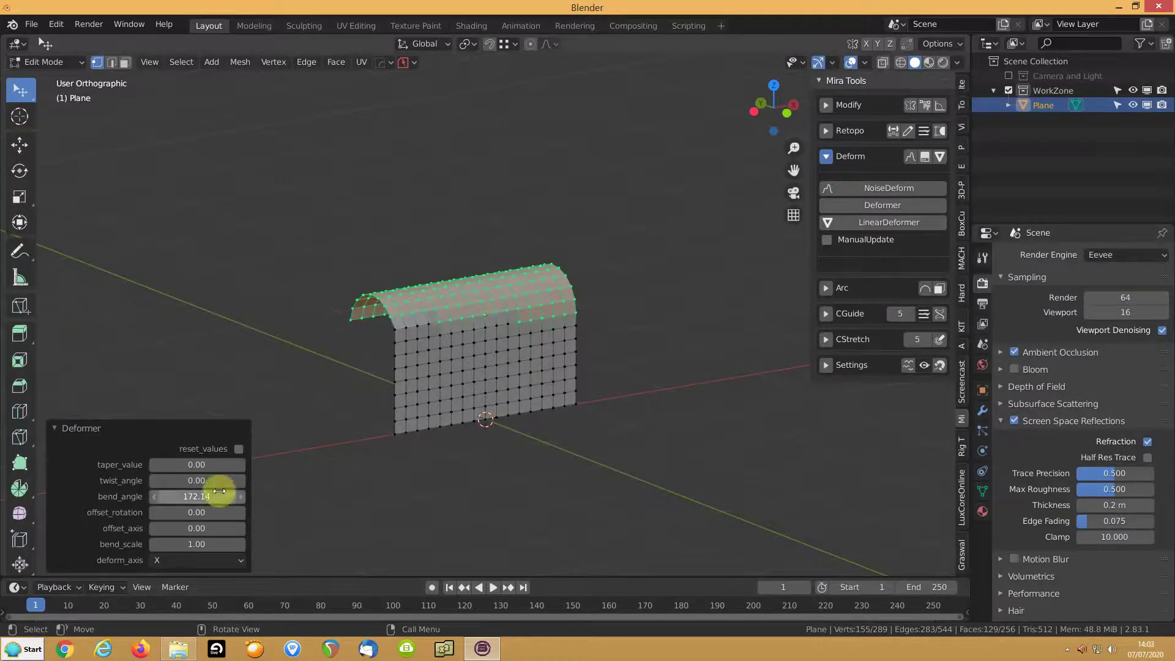
key("u")
left_click(374, 246)
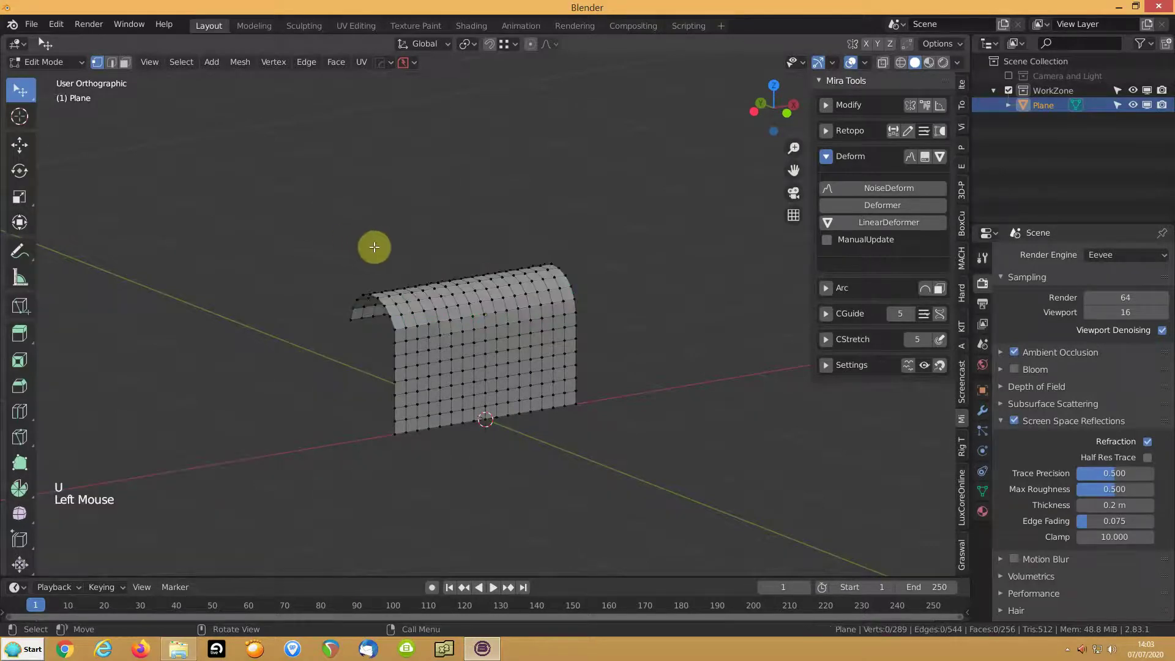
key("ctrl+z")
key("ctrl+z")
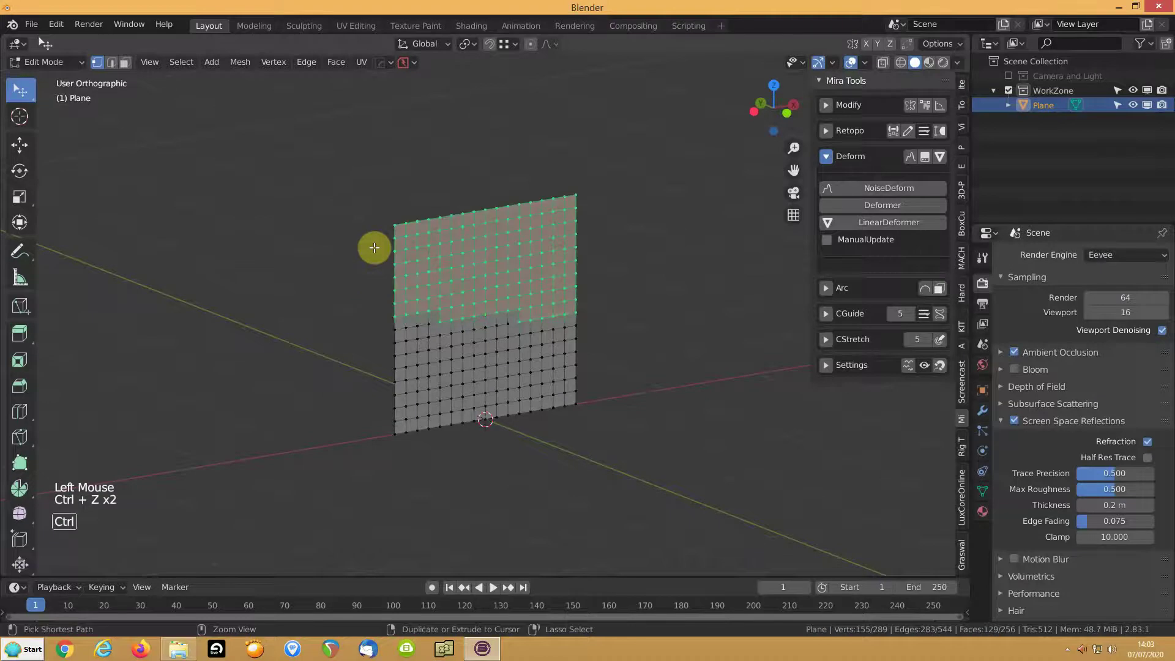
Deselect all vertices, run Deformer on the whole plane, and try shifting offset_axis before resetting it to 0.
key("alt+a")
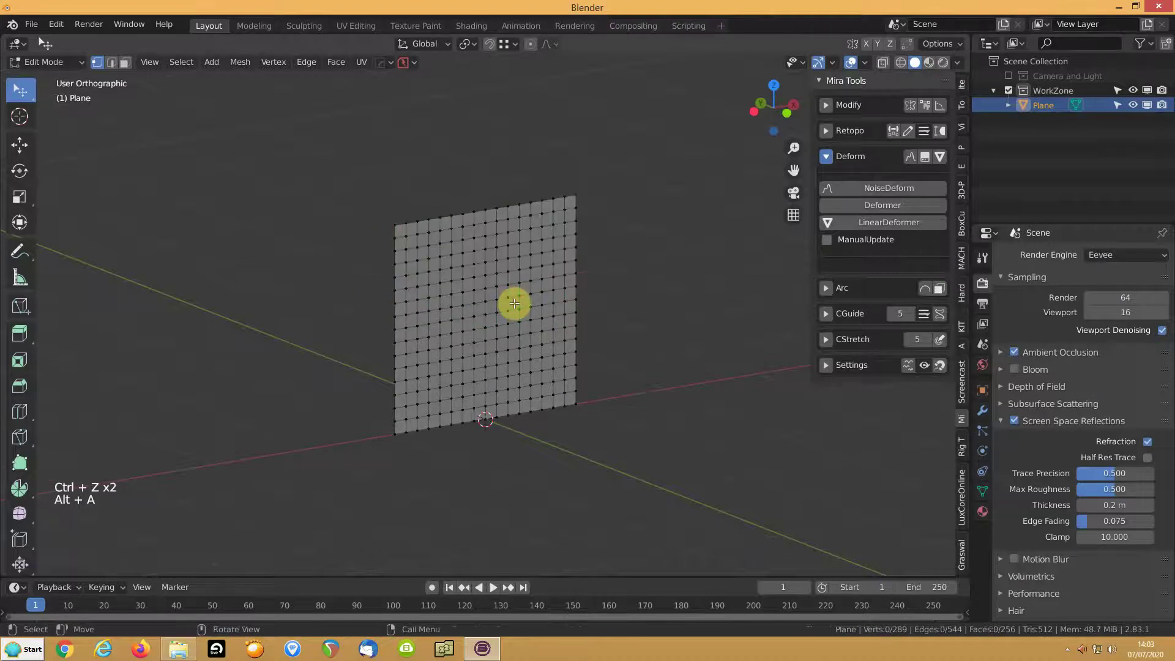
left_click(887, 205)
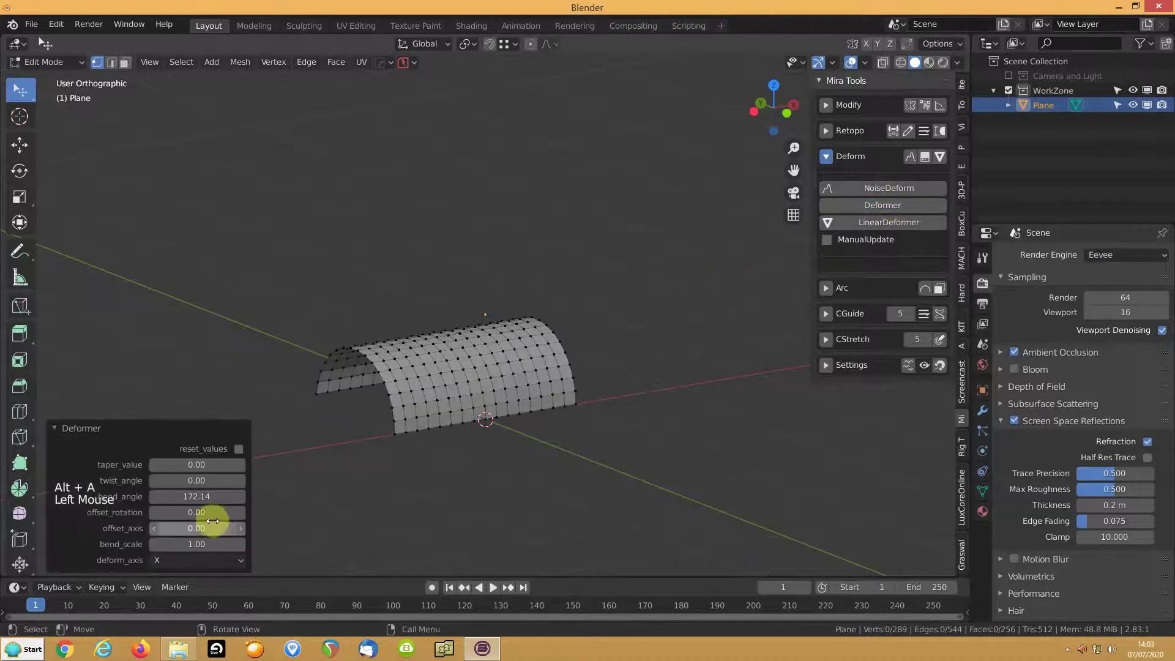
left_click_drag(191, 530, 270, 530)
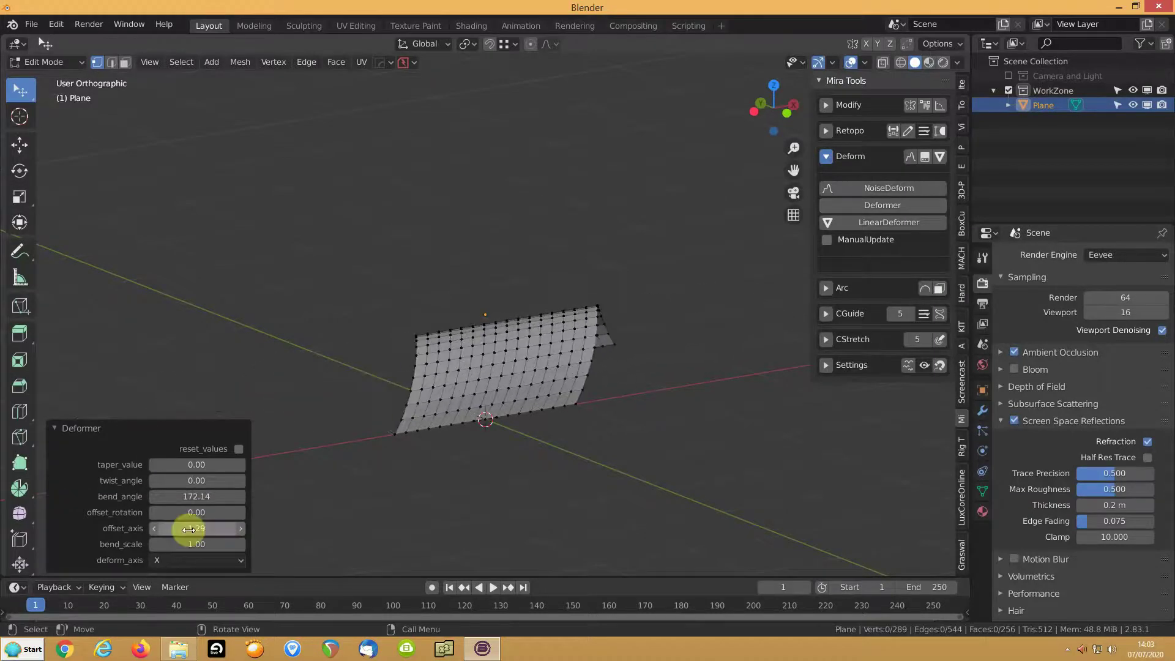
left_click(190, 530)
type("0")
key("Return")
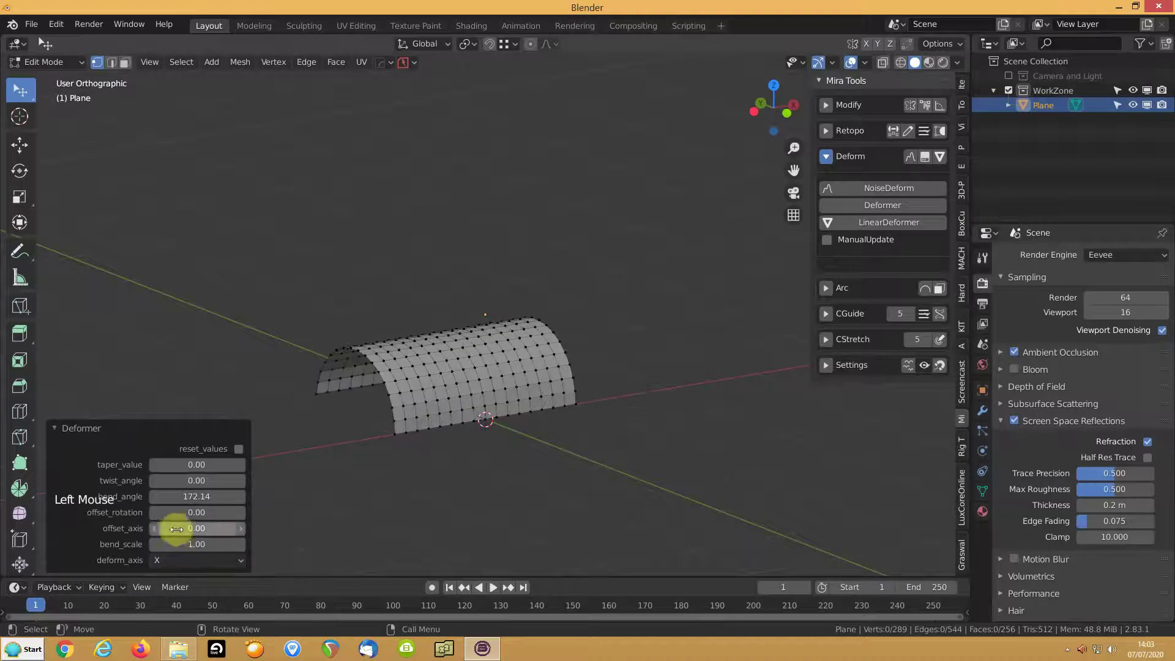
Try an offset_rotation on the bent plane, and reset both offset_rotation and bend_angle to 0.
mouse_move(176, 512)
left_mouse_down()
mouse_move(208, 512)
mouse_move(147, 512)
mouse_move(186, 512)
mouse_move(176, 515)
left_mouse_up()
left_click(176, 516)
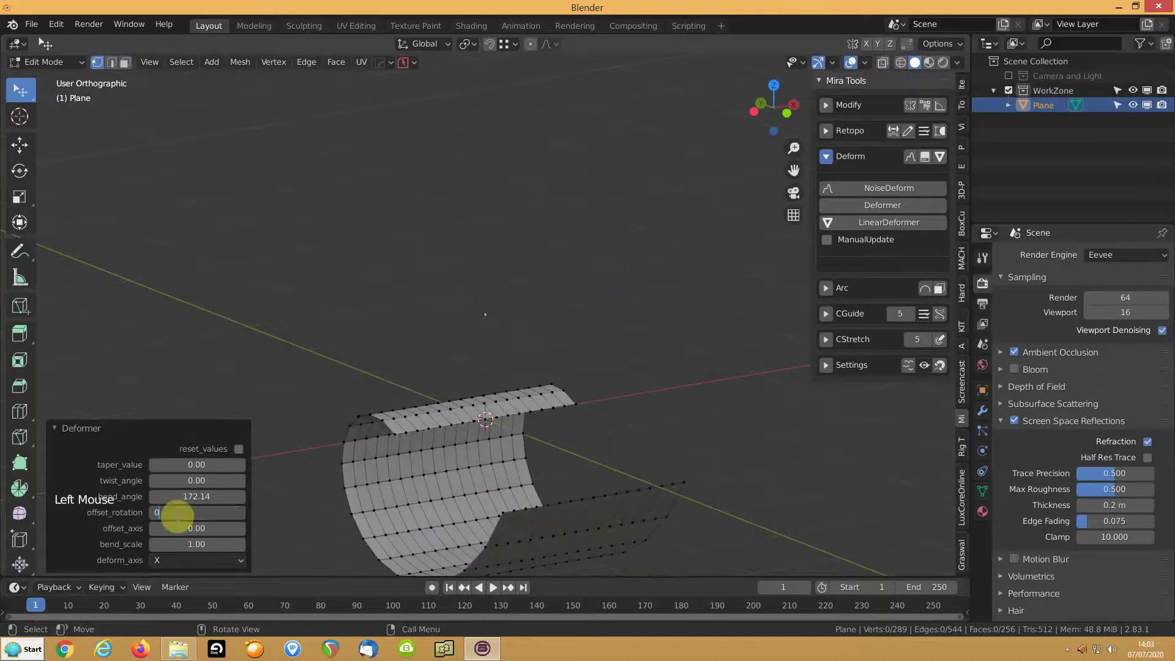
type("0")
key("Return")
left_click(189, 498)
type("0")
key("Return")
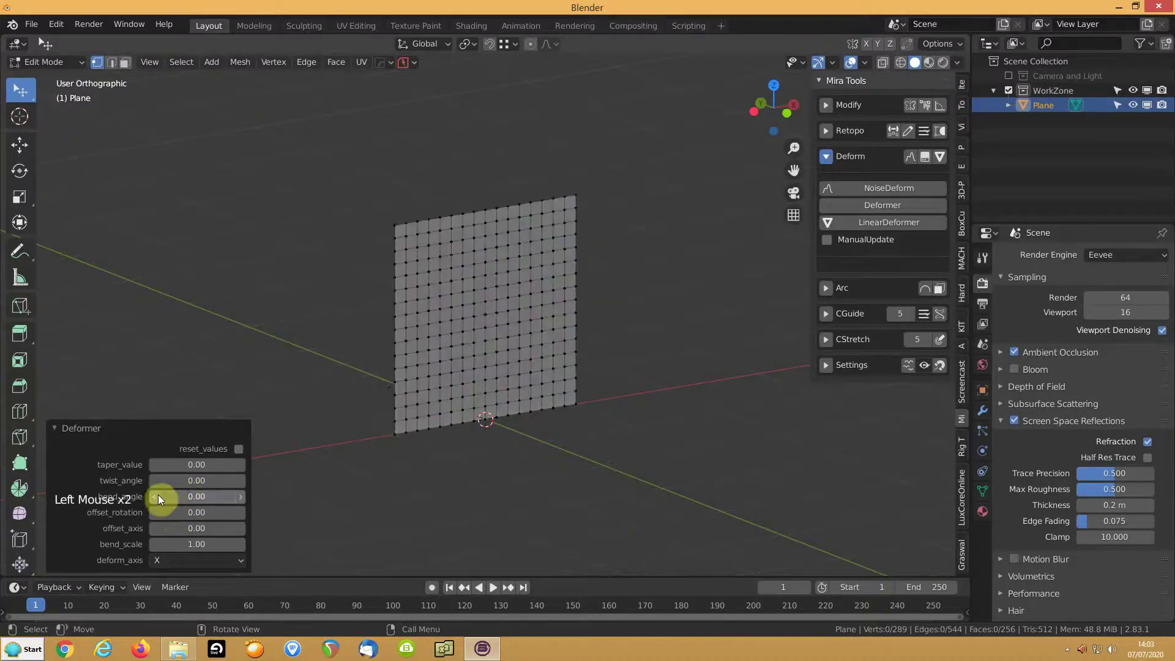
Taper the plane by 0.63, try offset_axis and an offset_rotation of -6.78 on it, and reset both offsets to 0.
mouse_move(164, 464)
left_mouse_down()
mouse_move(208, 465)
mouse_move(168, 460)
left_mouse_up()
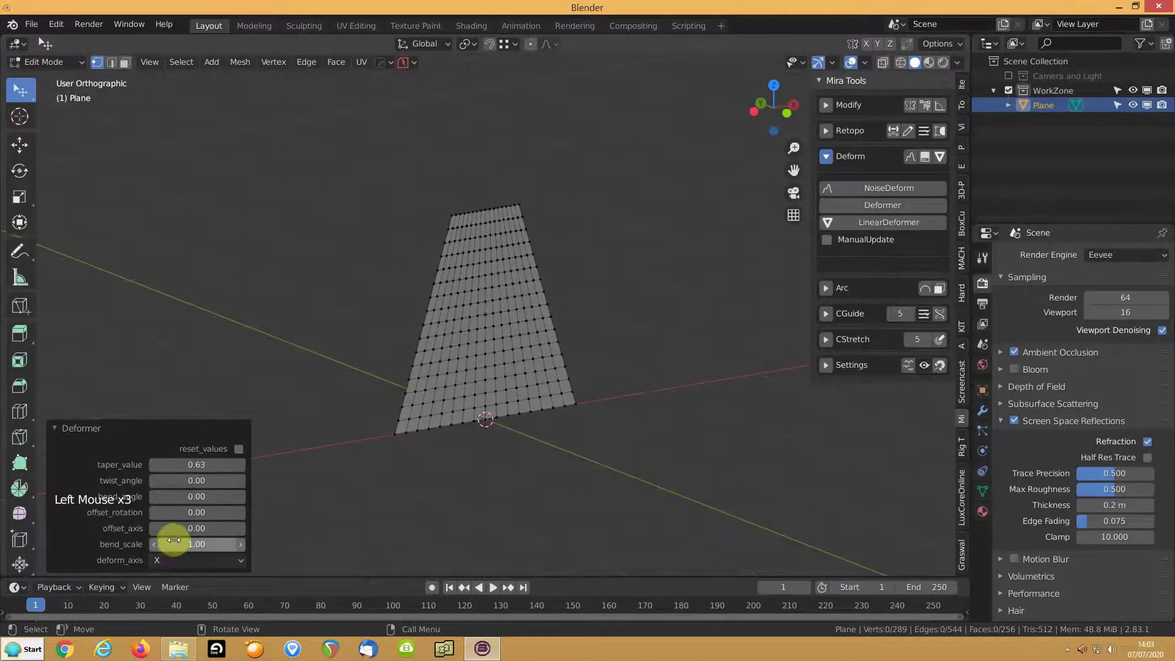
mouse_move(173, 528)
left_mouse_down()
mouse_move(193, 528)
mouse_move(176, 528)
left_mouse_up()
left_click(176, 528)
type("0")
key("Return")
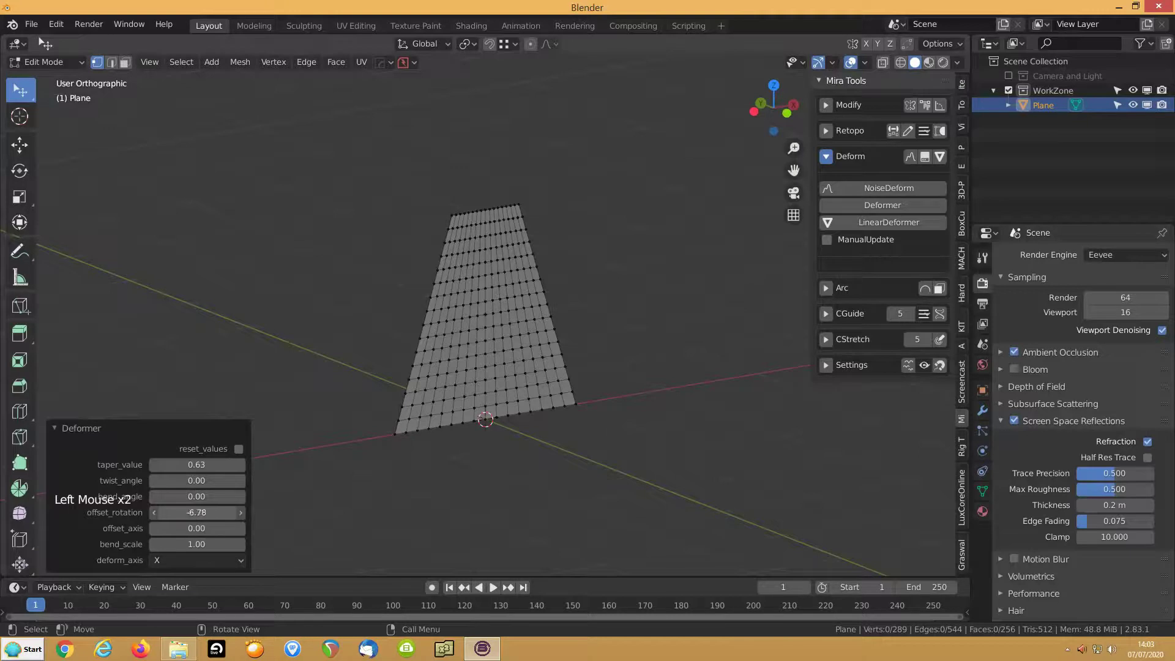
left_click(182, 512)
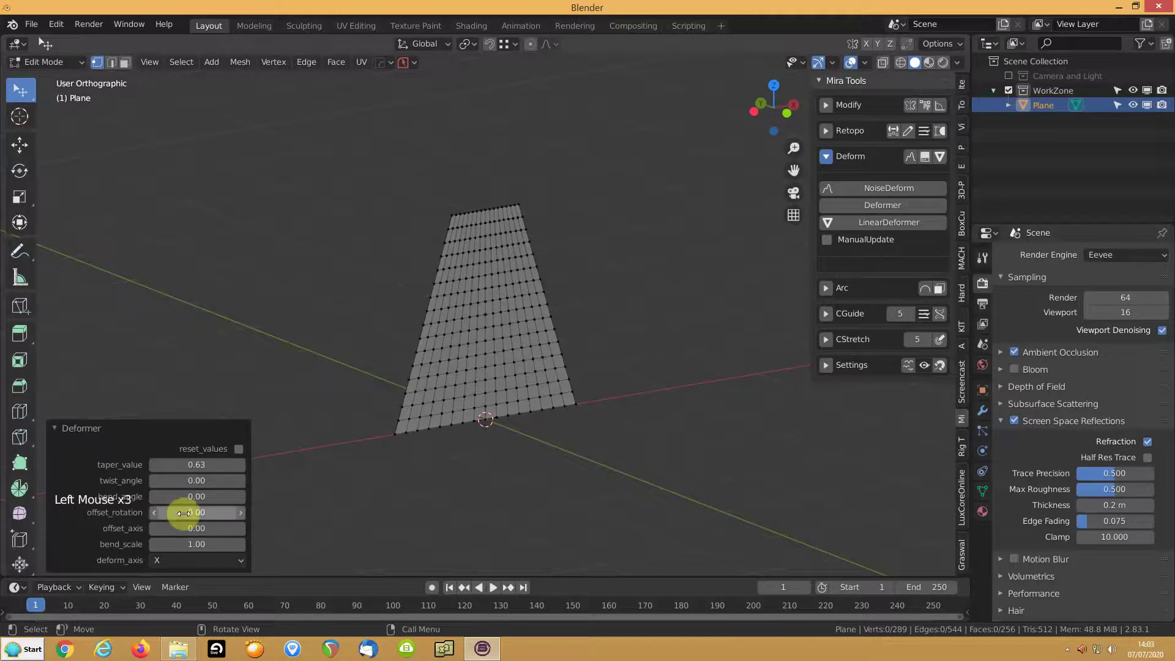
Set the deform axis to Y, try an offset_axis of 4.29 on the tapered plane, and reset it to 0.
left_click(159, 560)
left_click(159, 560)
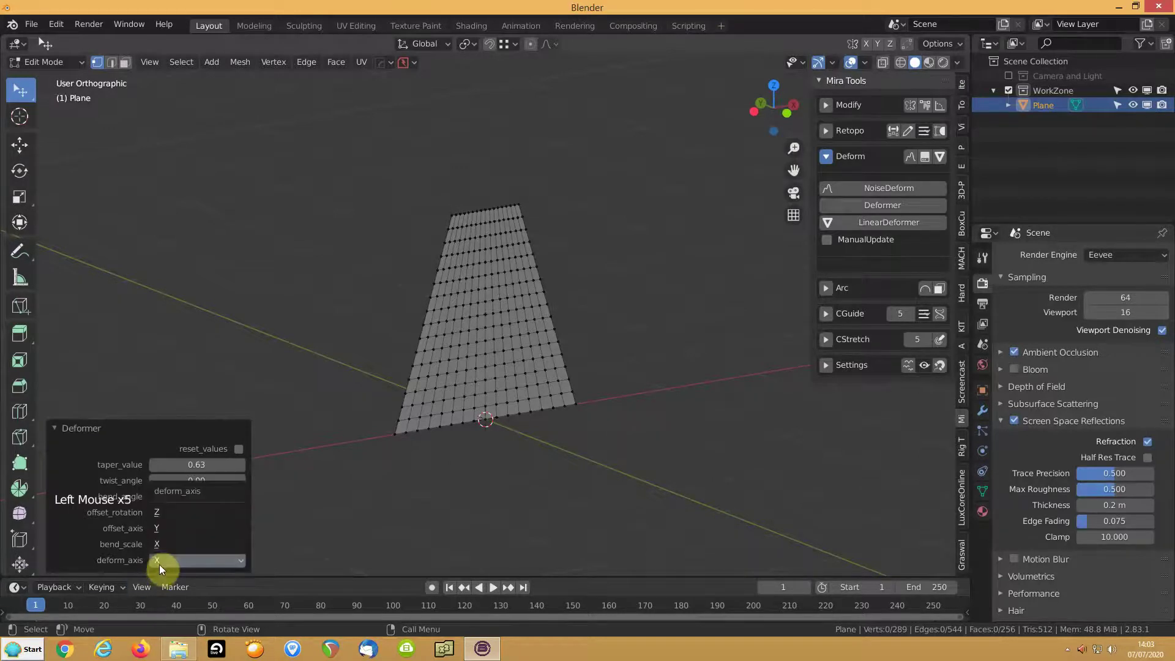
left_click(162, 530)
left_click_drag(188, 528, 212, 527)
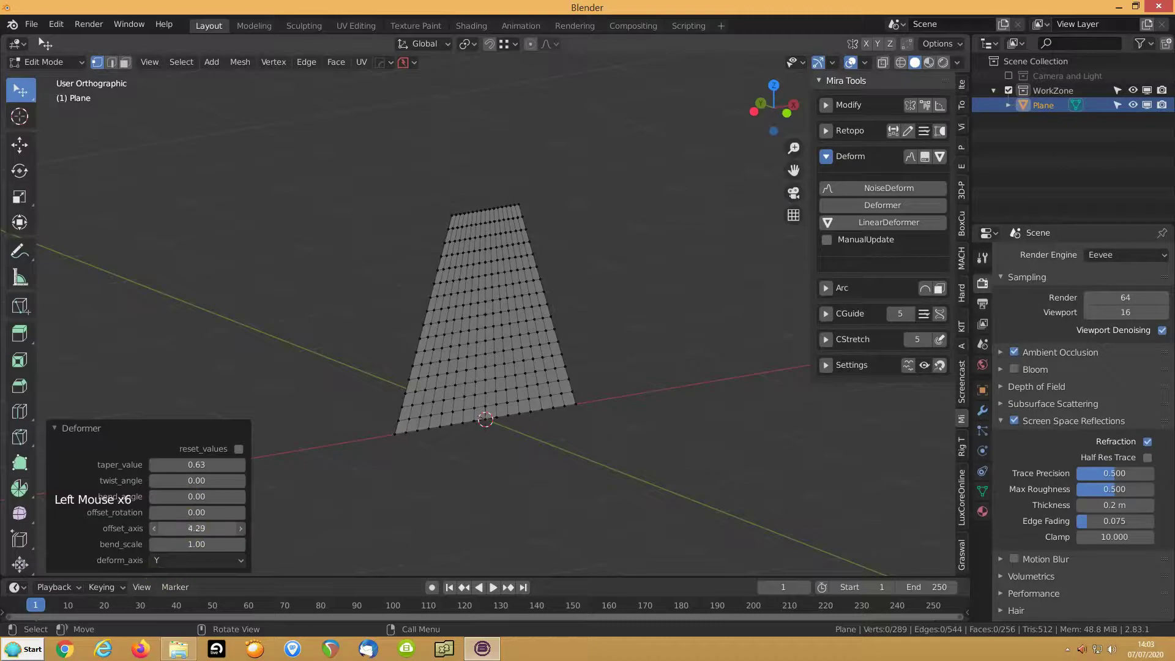
left_click(196, 528)
type("0")
key("Return")
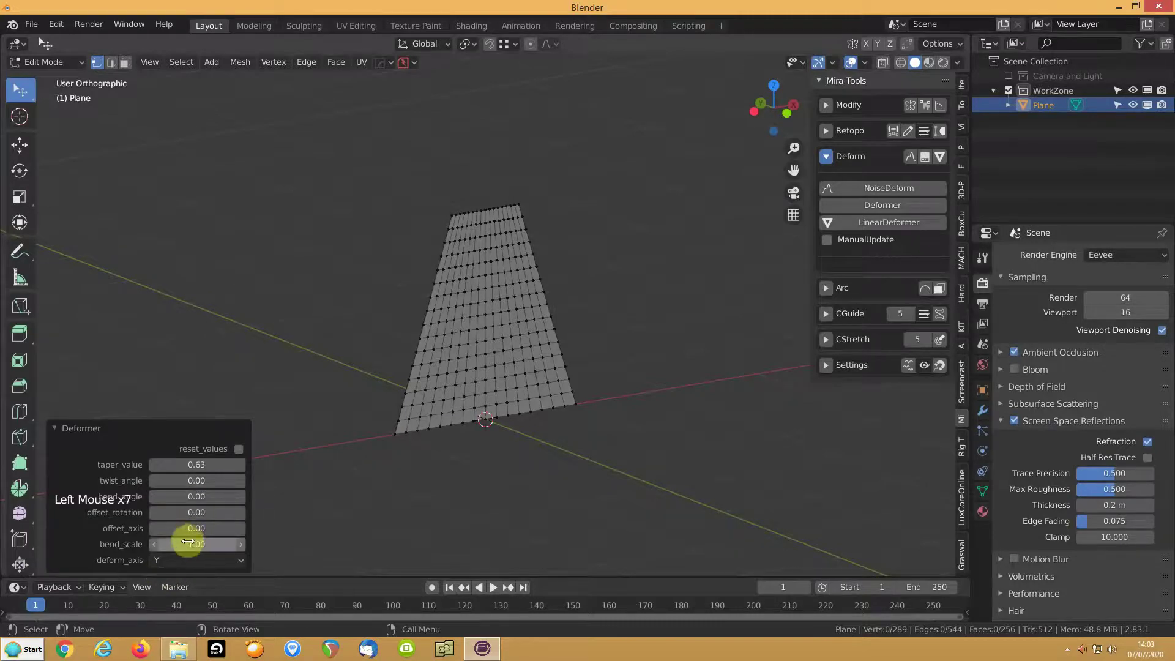
Try changing offset_rotation on the Y deform axis, reset it to 0, and undo the Deformer operation.
left_click_drag(189, 514, 203, 514)
left_click(189, 513)
type("0")
key("Return")
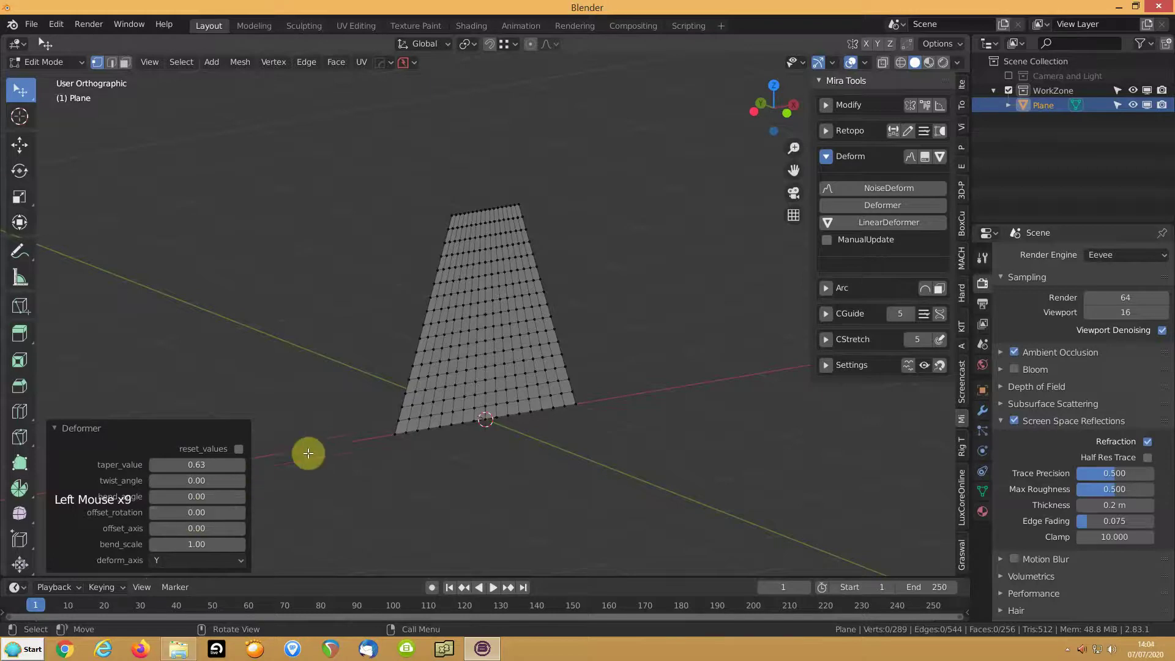
key("ctrl+z")
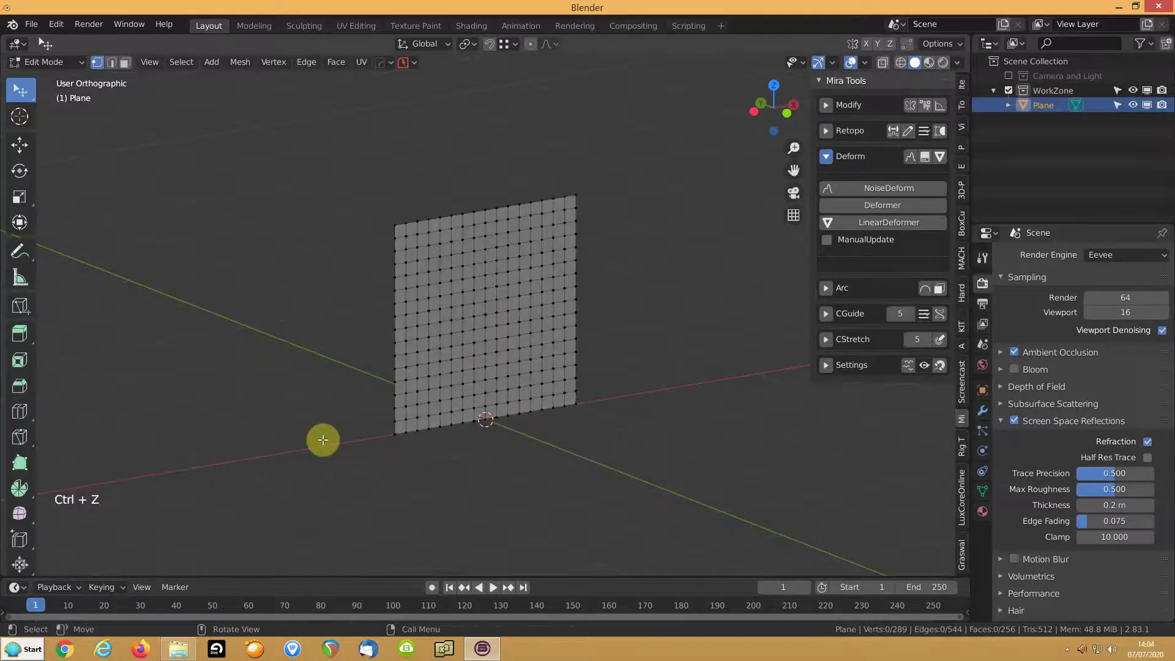
Start LinearDeformer in the front view and draw its guide along the plane's bottom edge from the right corner to the left corner.
middle_click_drag(324, 439, 361, 388)
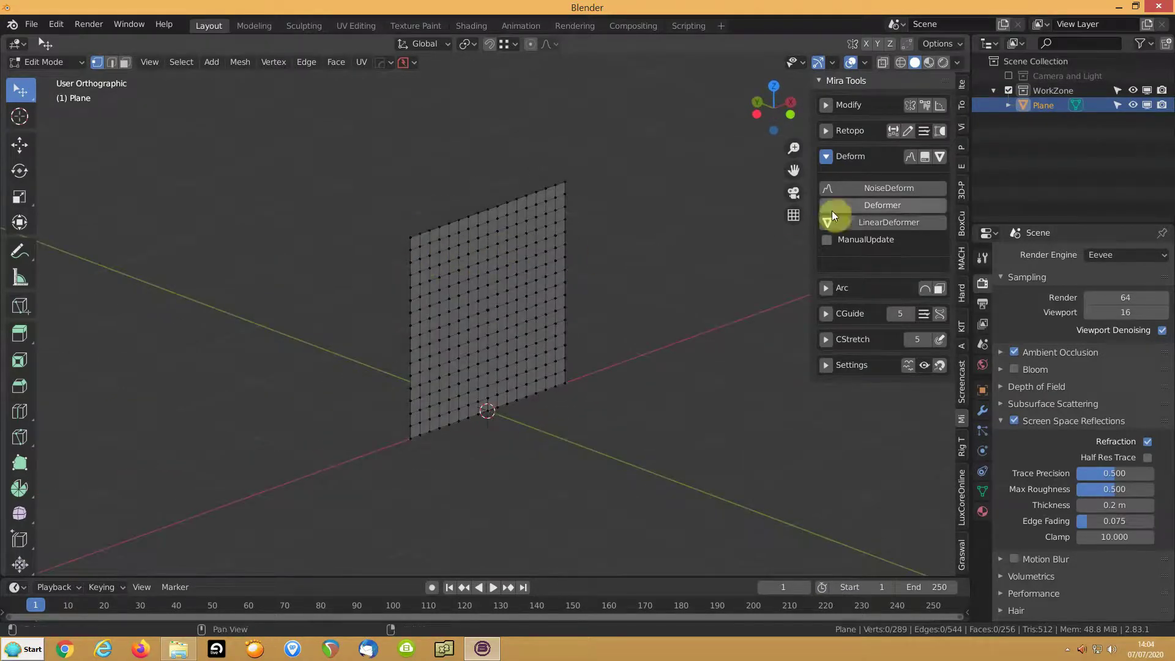
left_click(839, 231)
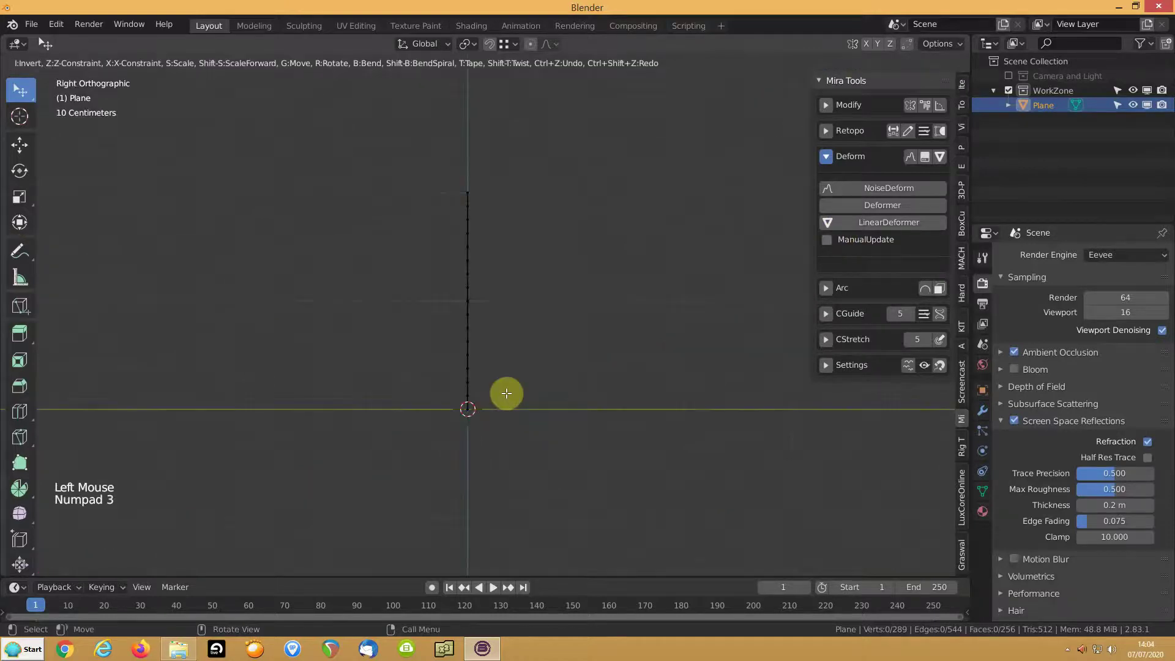
key("KP_1")
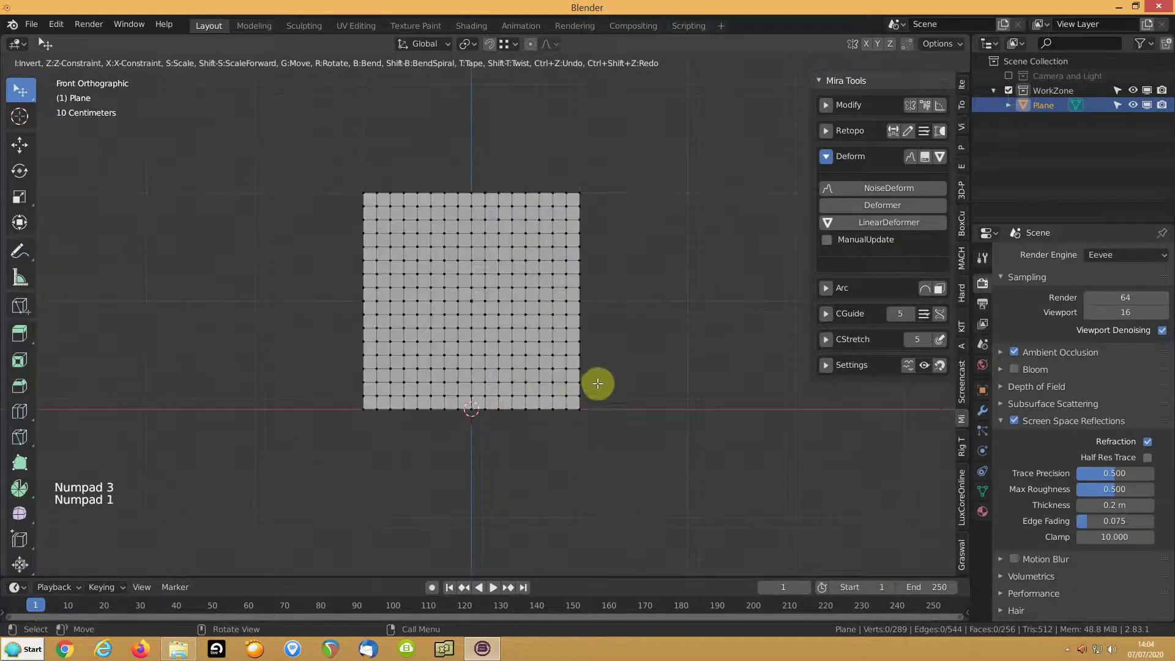
left_click_drag(572, 409, 363, 408)
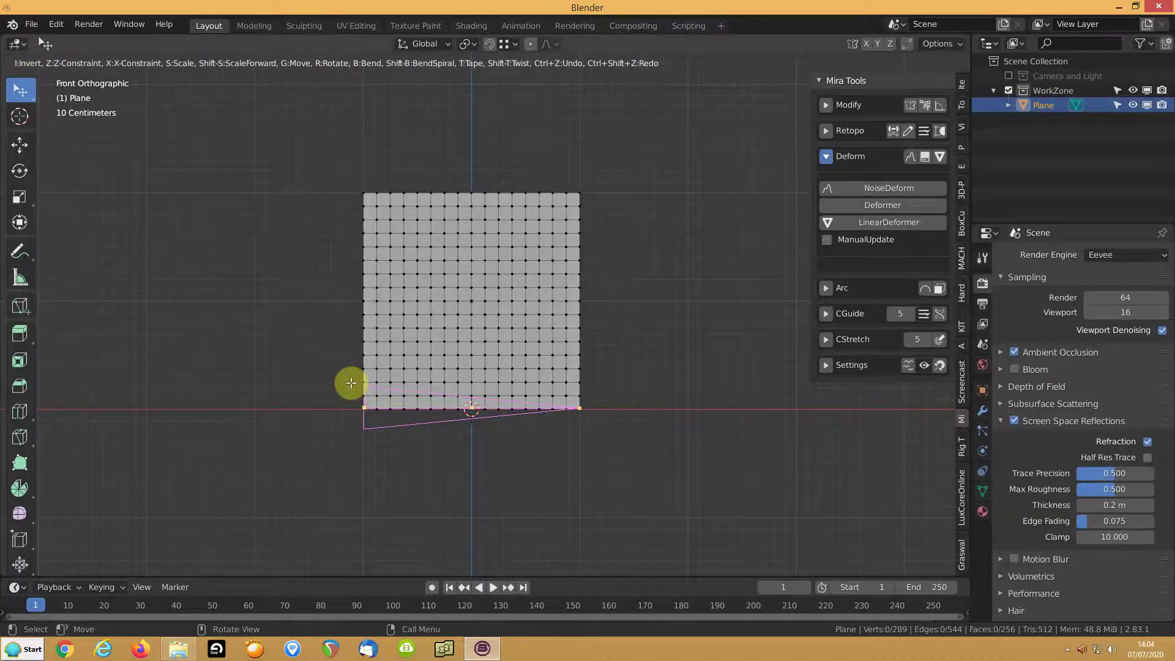
Cycle the linear deformer's guide through its Z-constraint placements on the plane.
key("z")
key("z")
key("z")
key("z")
key("z")
key("z")
key("z")
Cycle the guide through its X-constraint placements until it runs along the plane's top edge, starting at the left corner.
key("x")
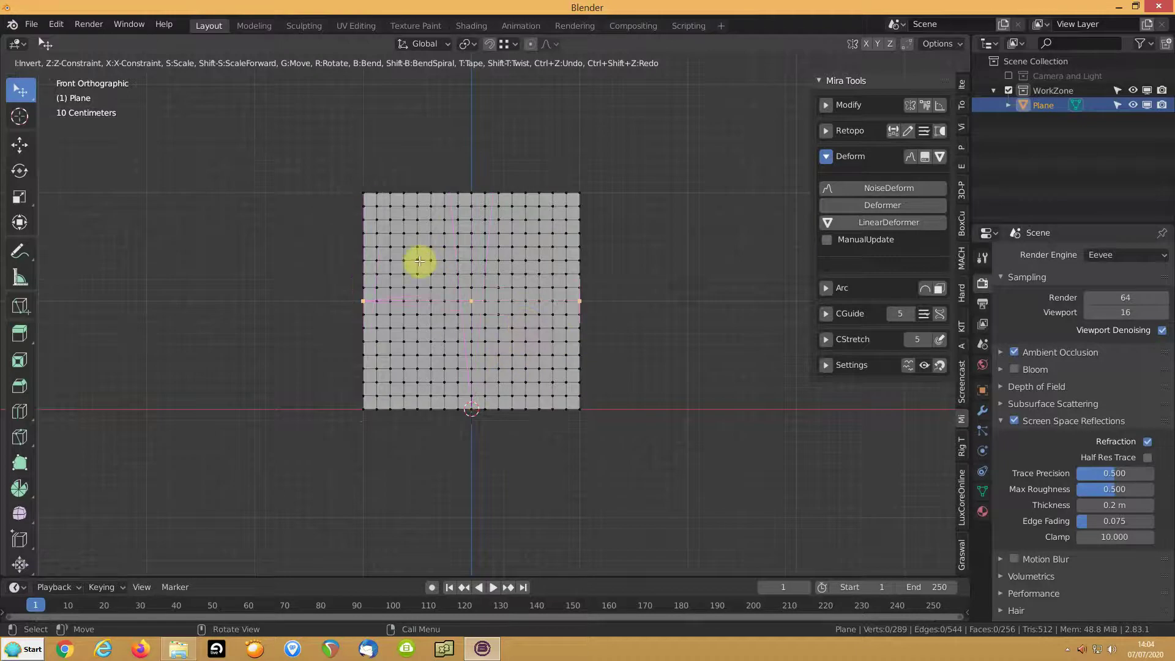
key("x")
key("x")
key("x")
key("x")
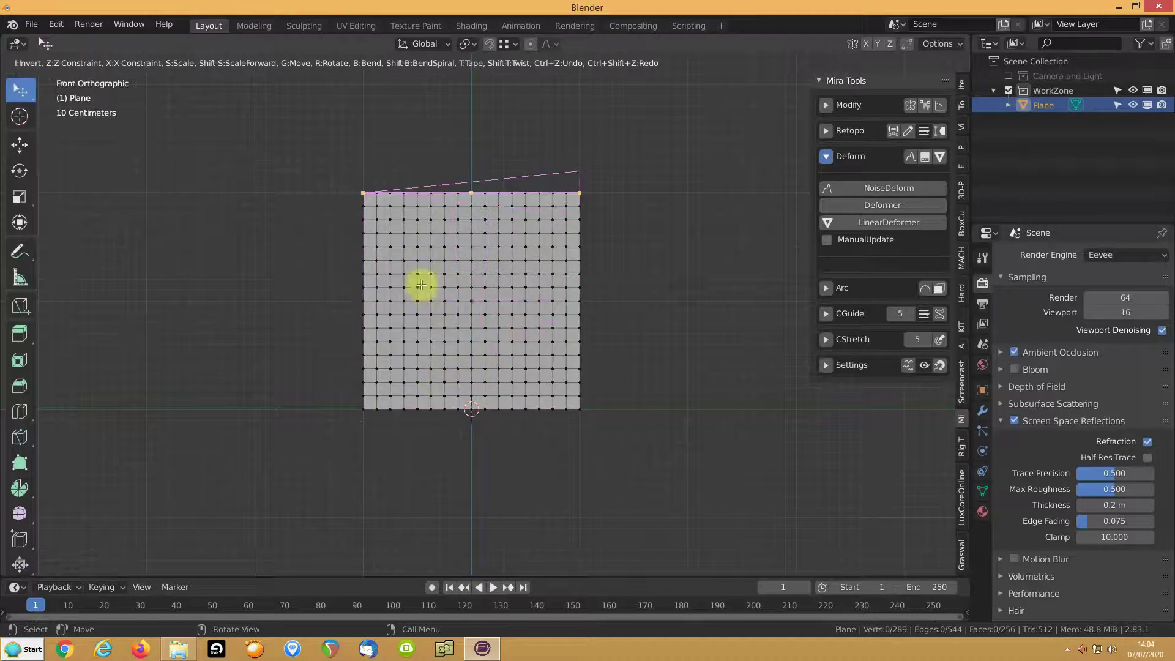
key("x")
key("x")
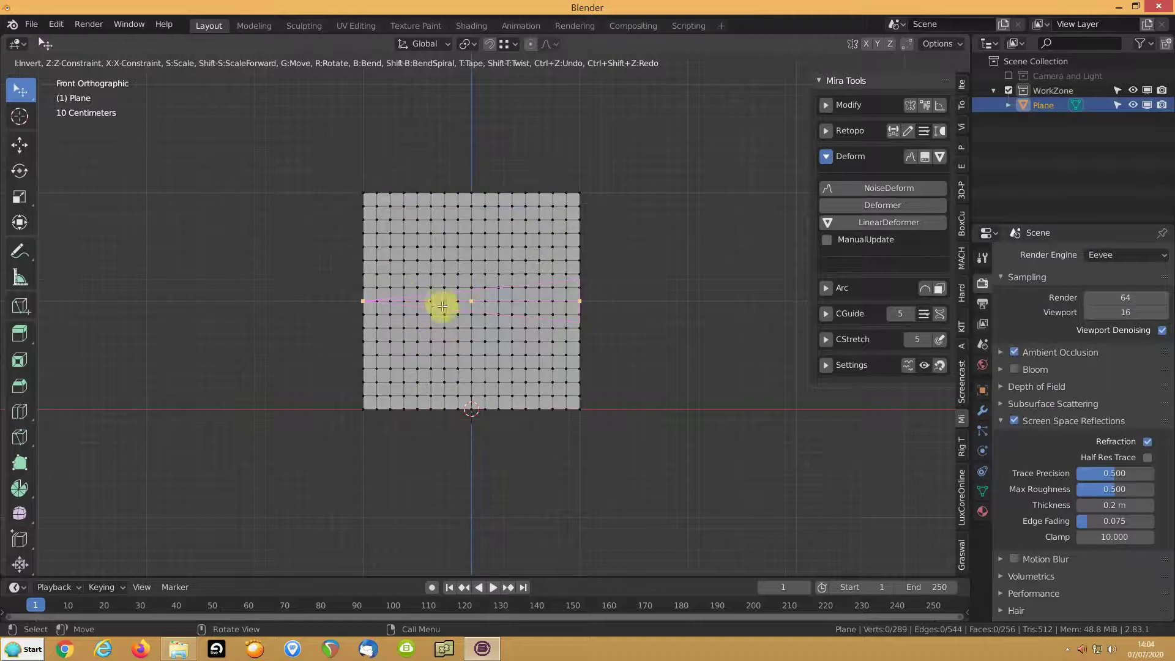
key("x")
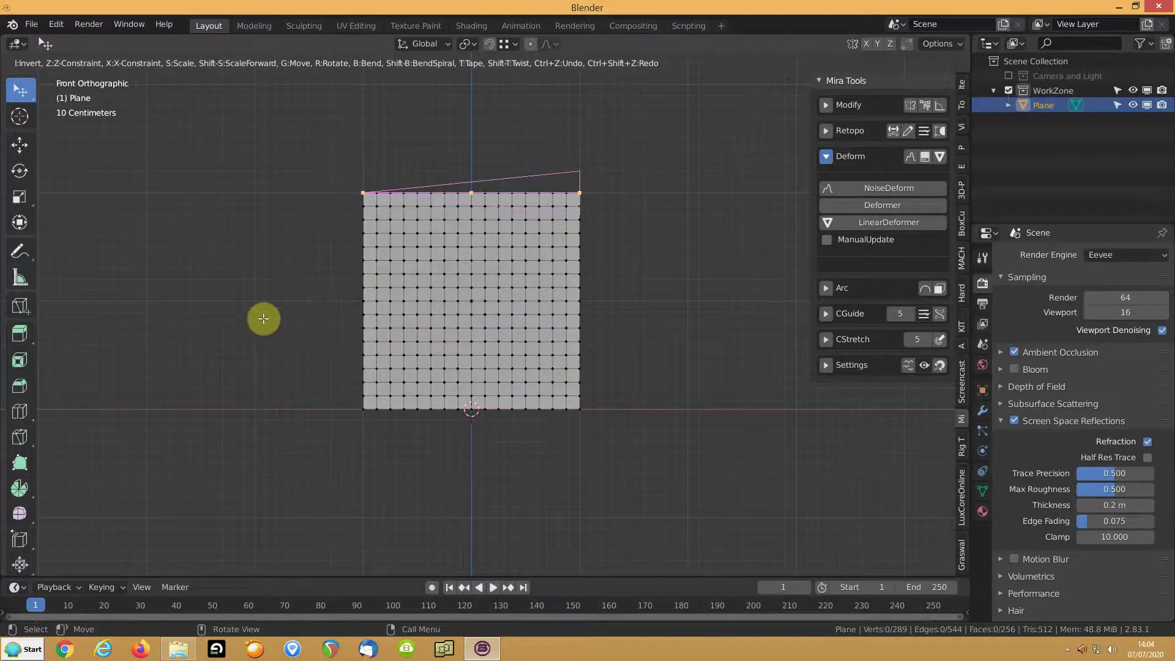
Try bending the plane with the top-edge guide in the front view and in the right view, undoing each bend.
key("b")
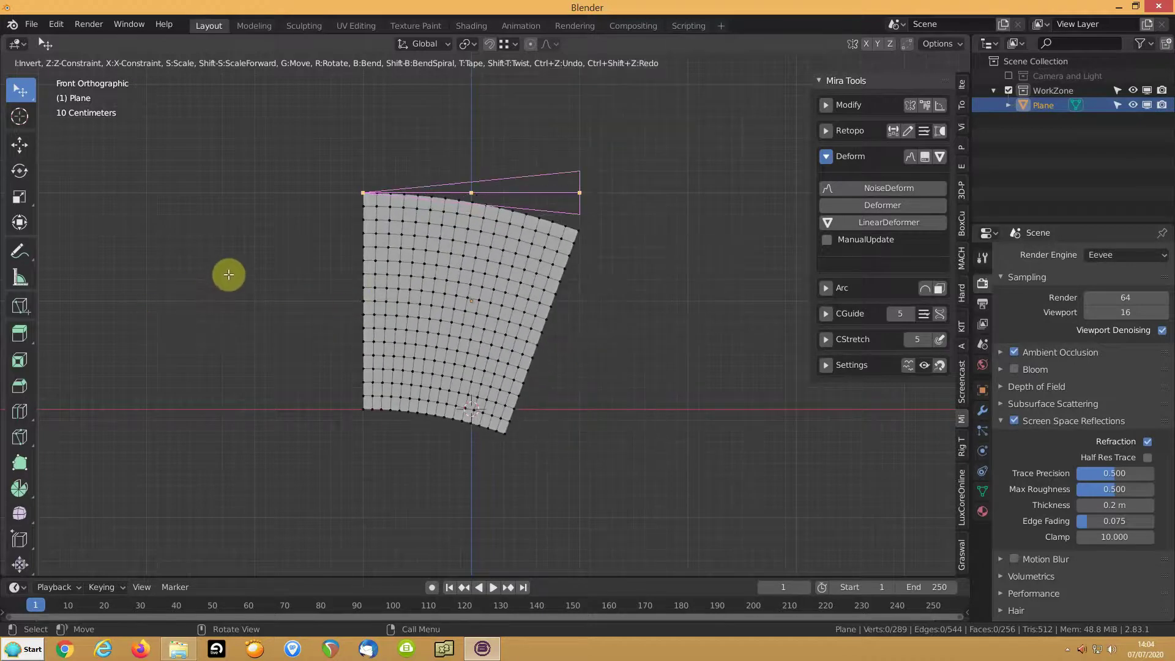
key("ctrl+z")
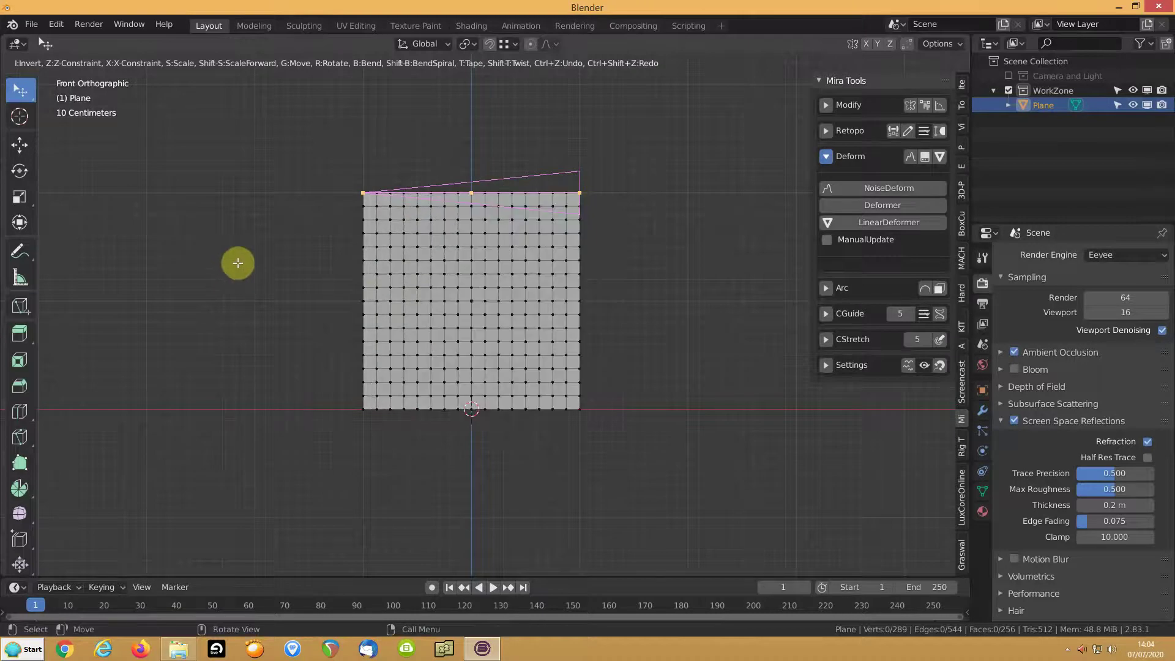
key("KP_3")
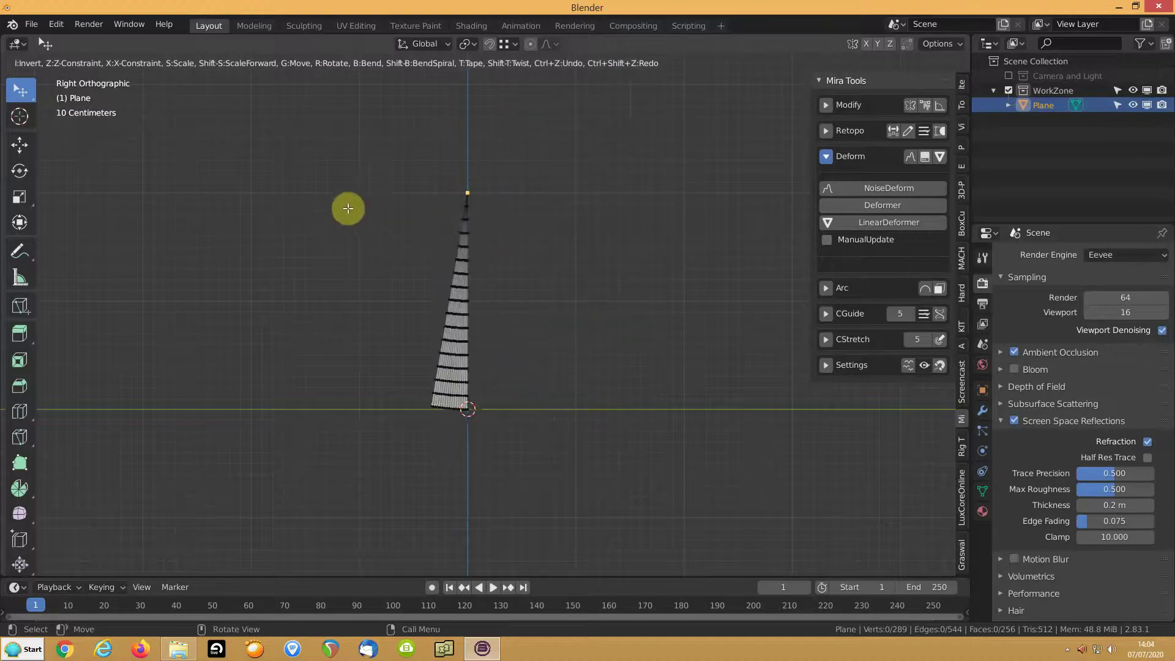
middle_click_drag(270, 250, 386, 259)
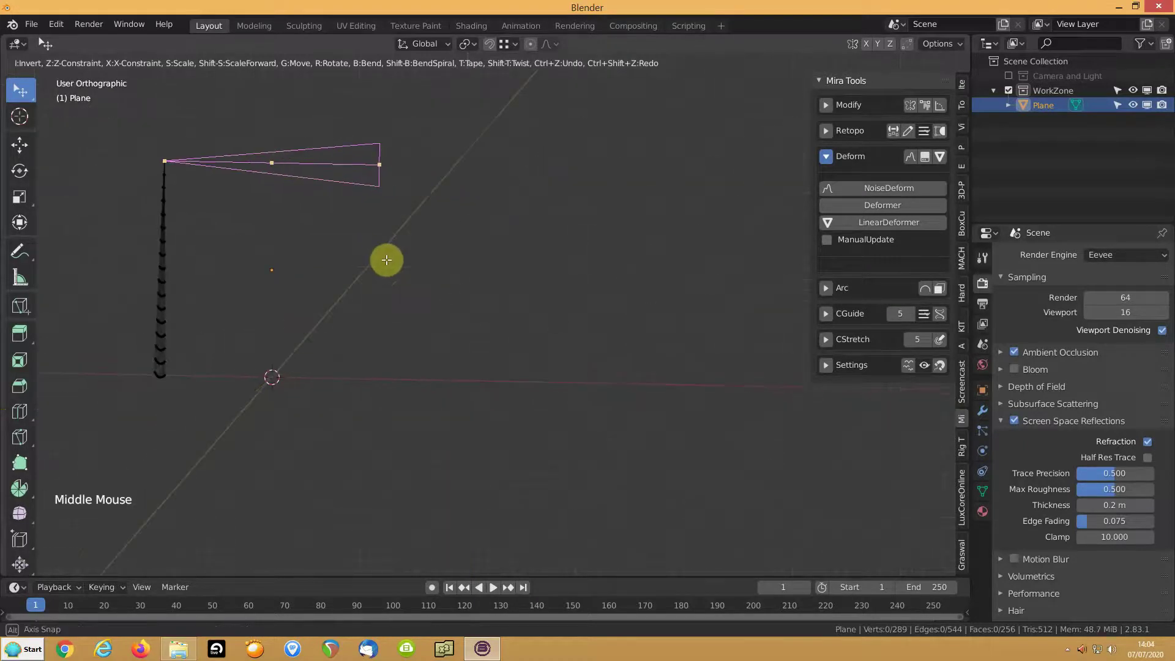
key("ctrl+z")
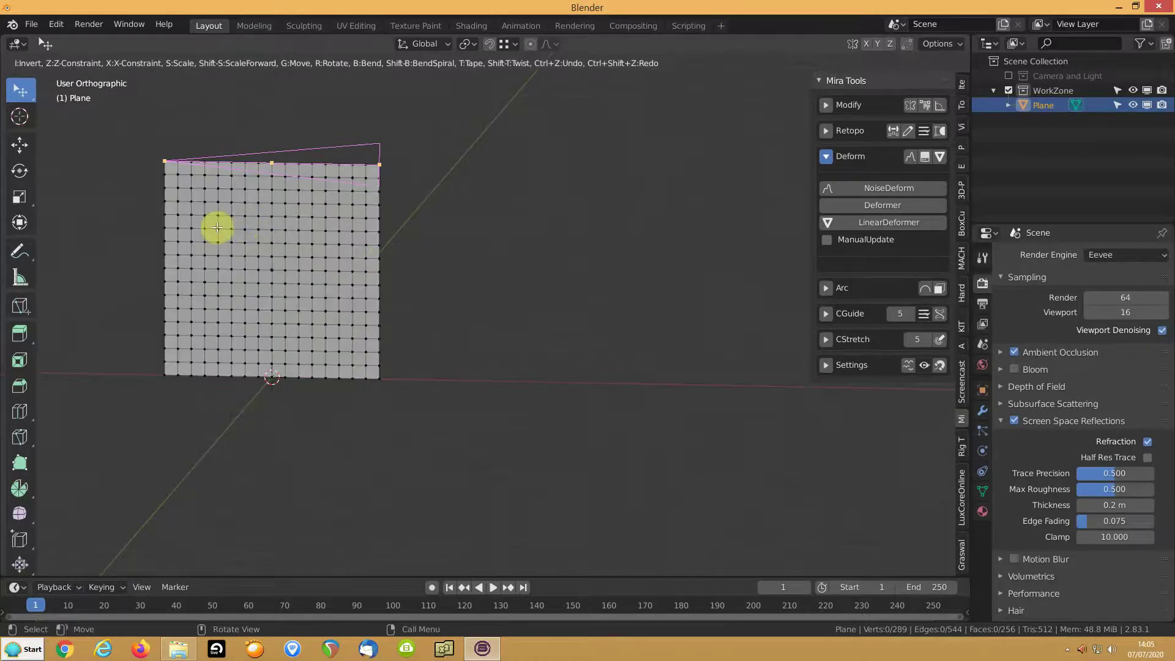
Bend the plane from the top view, first partially and finally into a closed circle, undoing each bend.
key("KP_7")
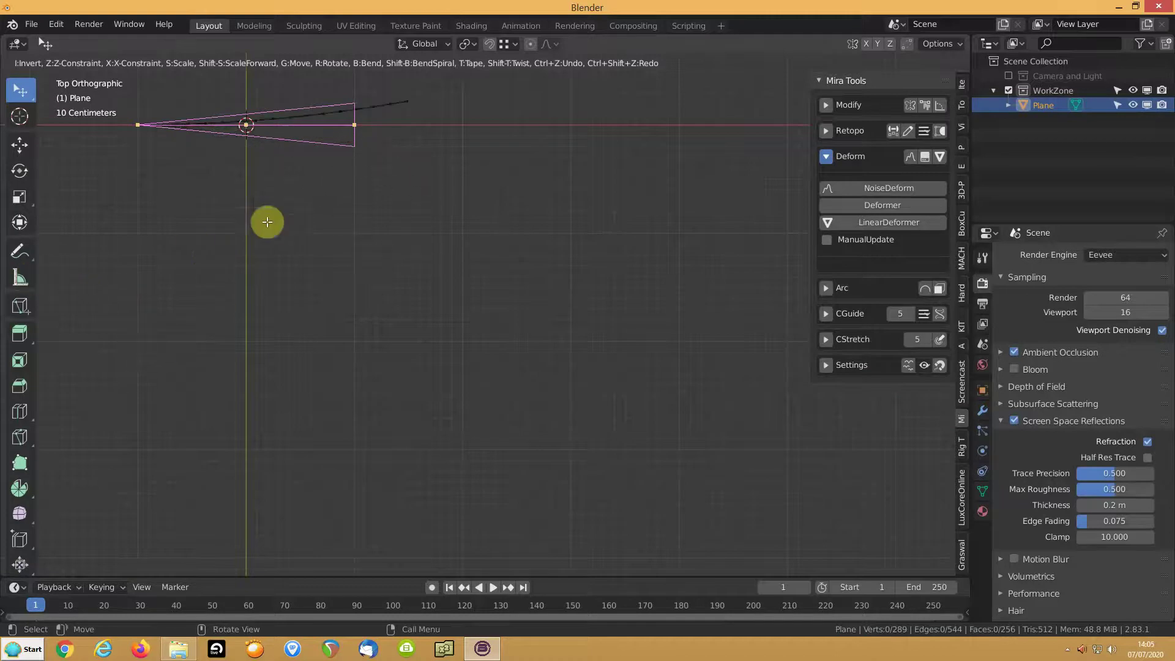
middle_click_drag(249, 186, 481, 439, "shift")
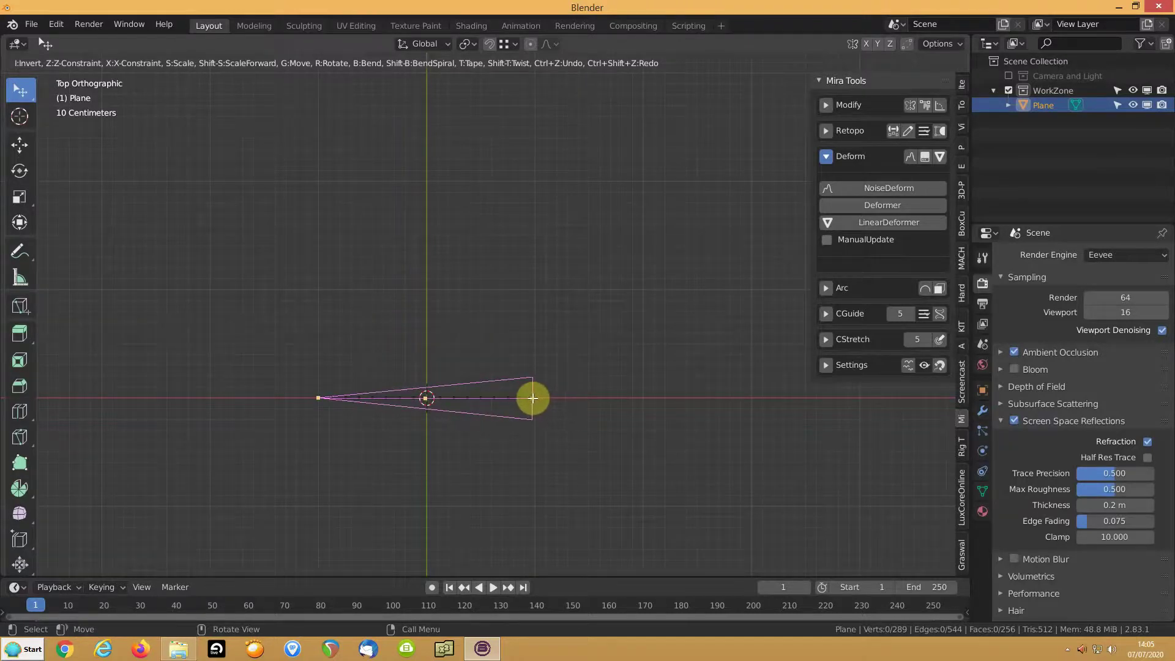
left_click(532, 398)
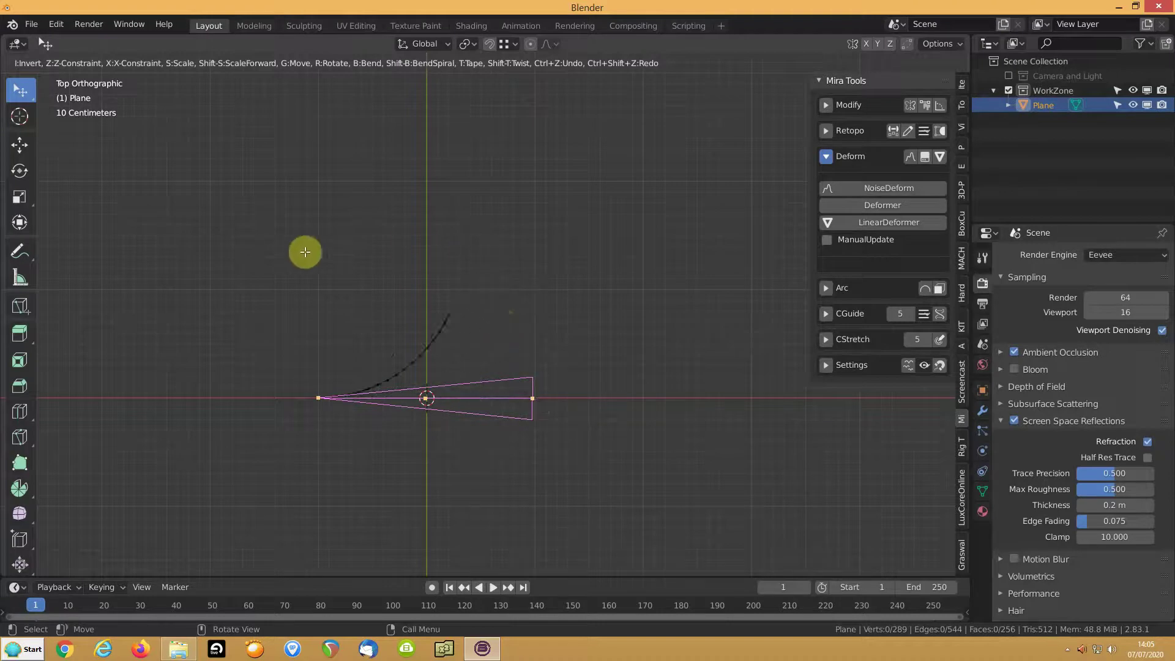
key("ctrl+z")
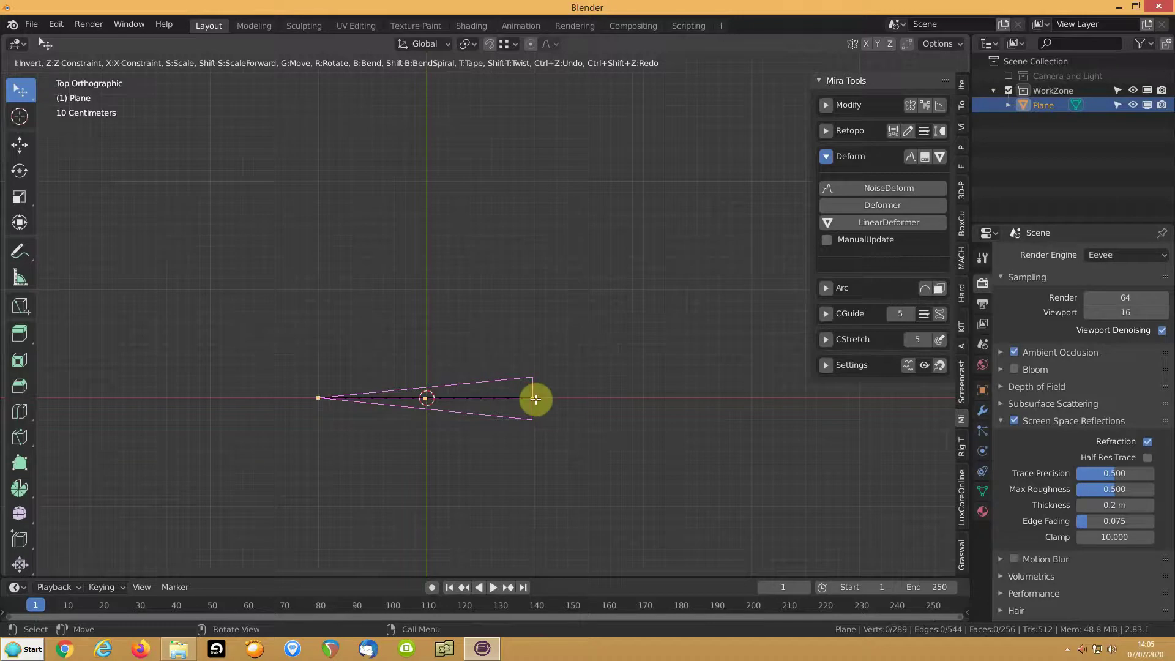
key("b")
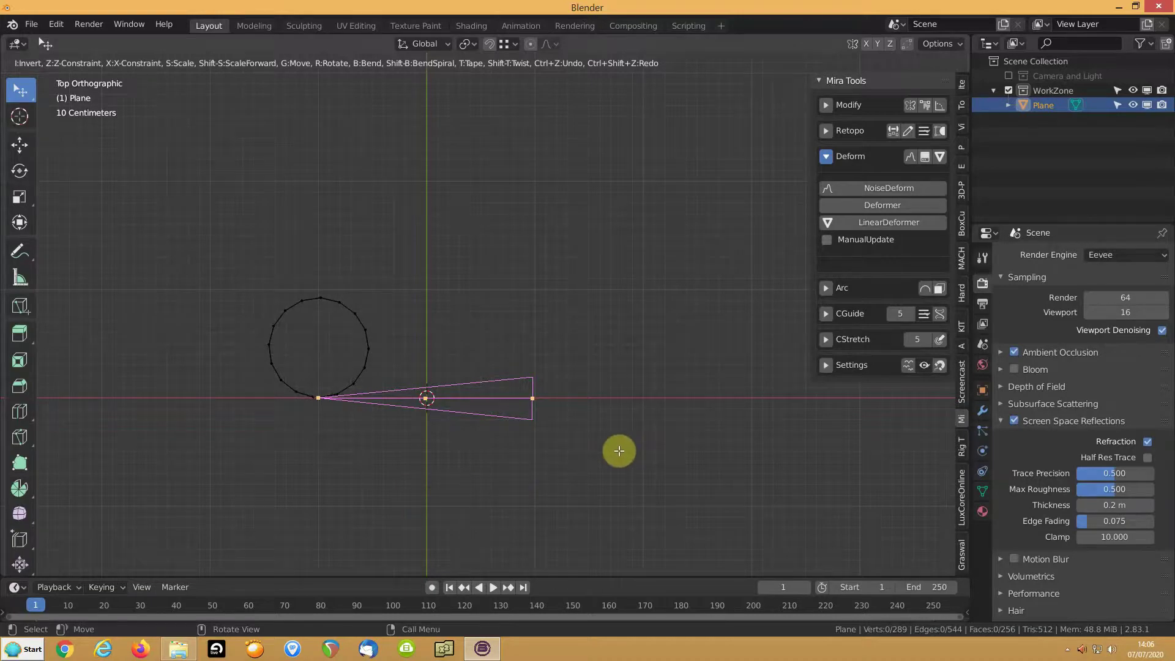
key("ctrl+z")
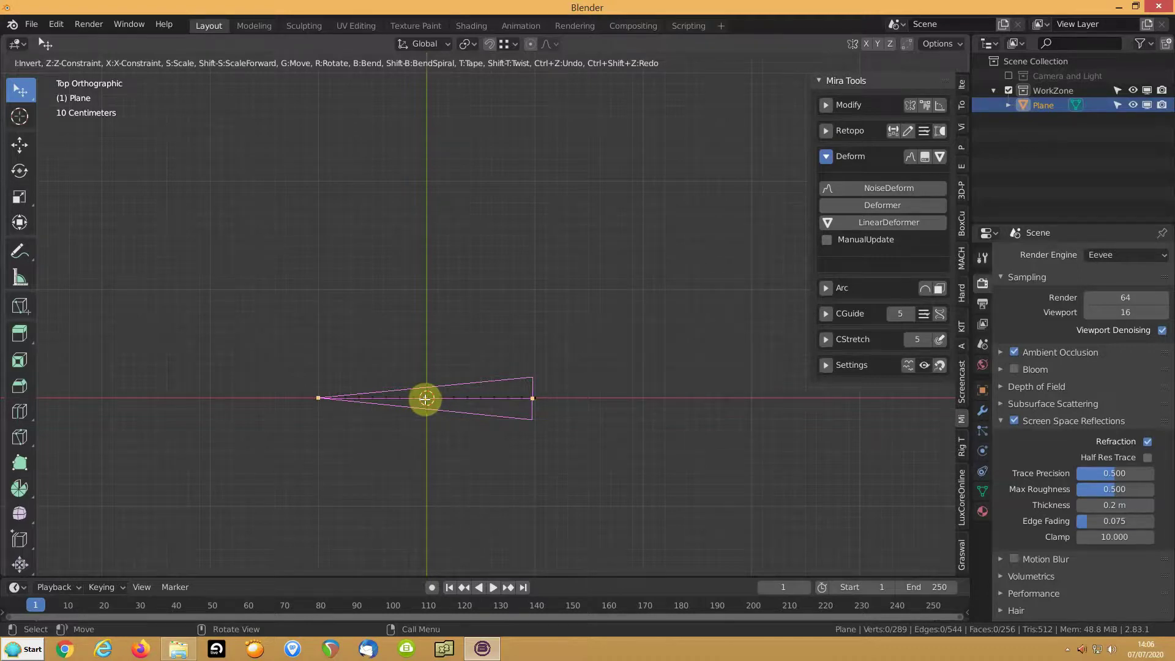
Run the guide up the plane's left edge in the front view, try bending the plane with it, and undo the bend.
key("KP_1")
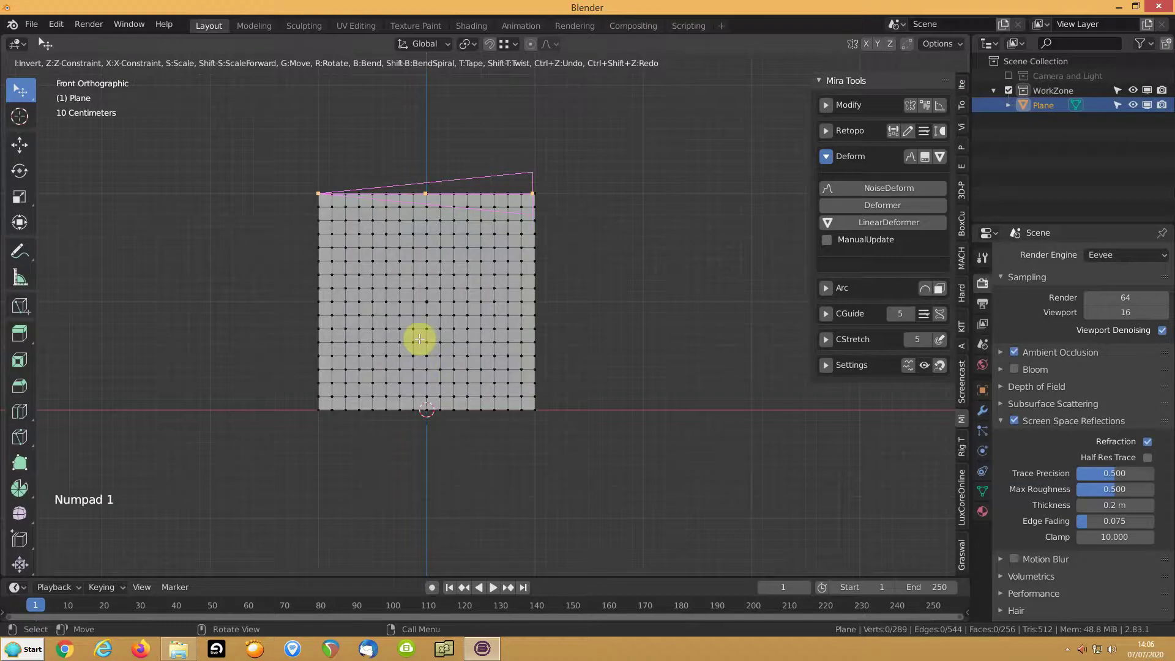
key("z")
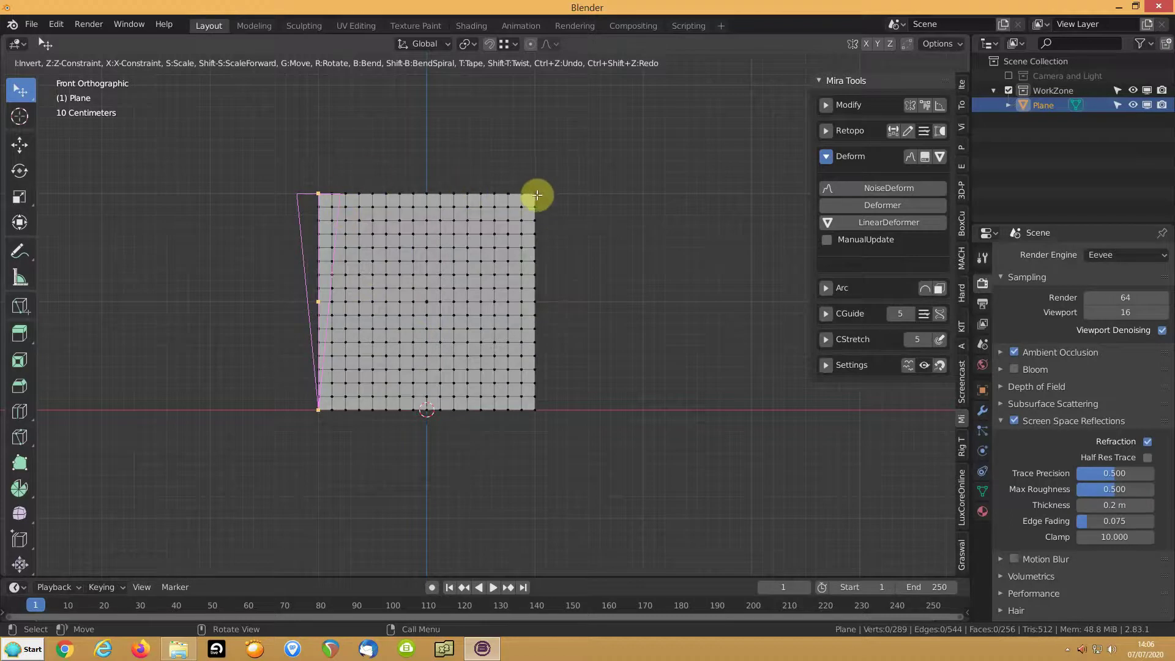
key("b")
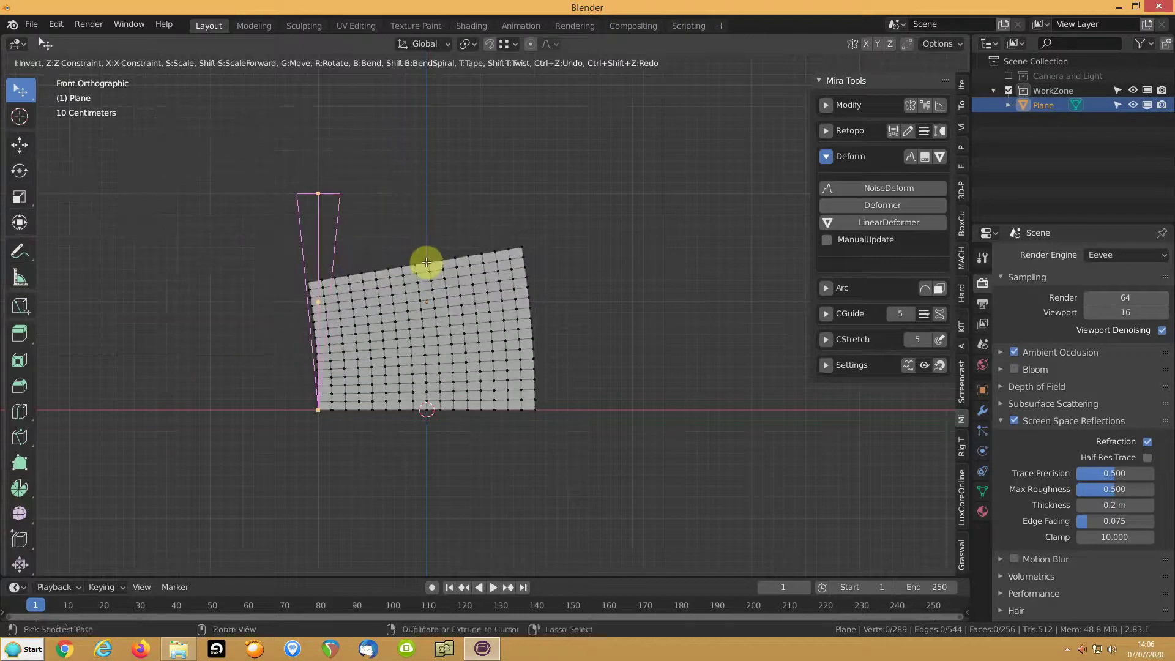
key("Escape")
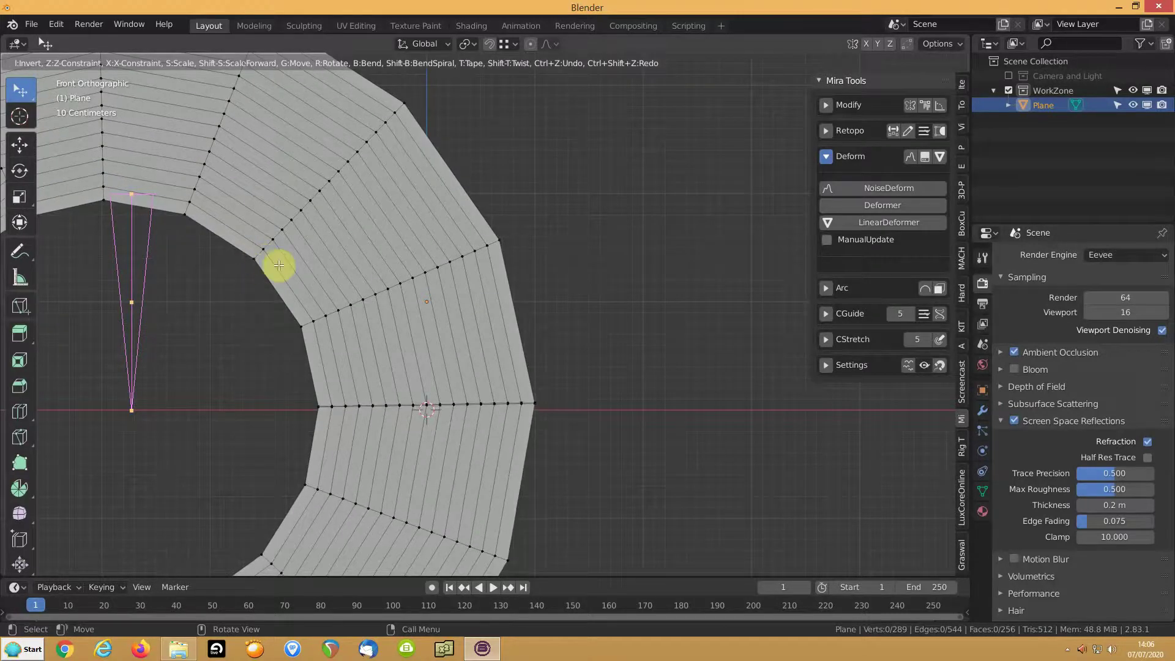
key("ctrl+z")
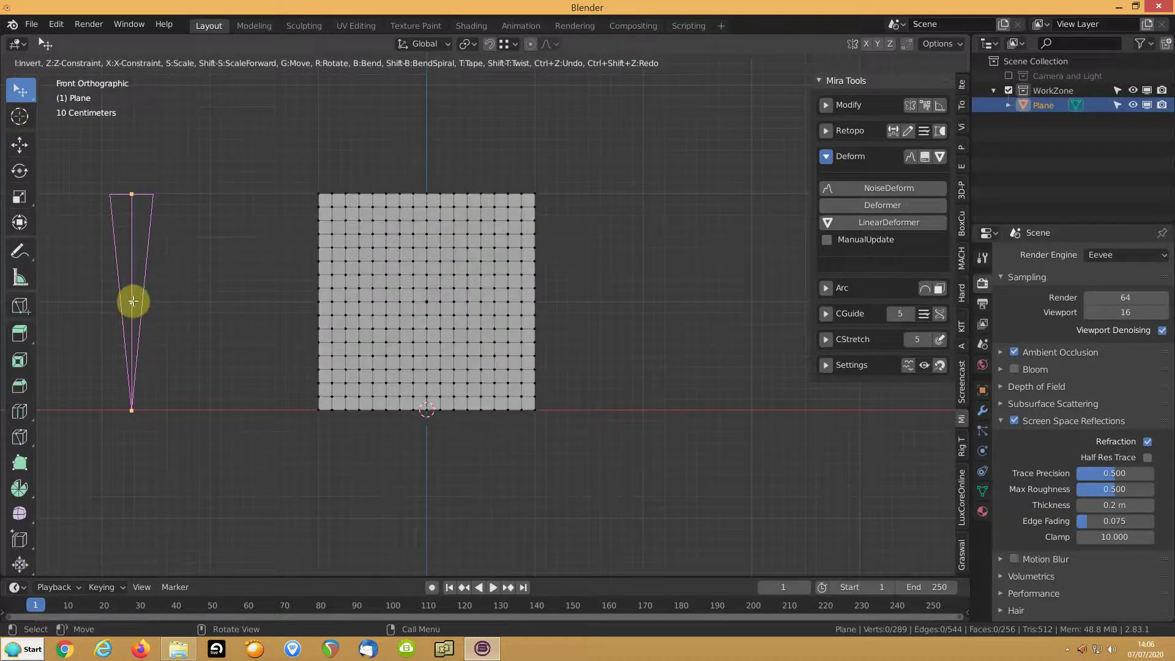
Move the guide back onto the left edge, shorten it to the upper part, try bending only that part, and undo it.
left_click_drag(132, 302, 321, 302)
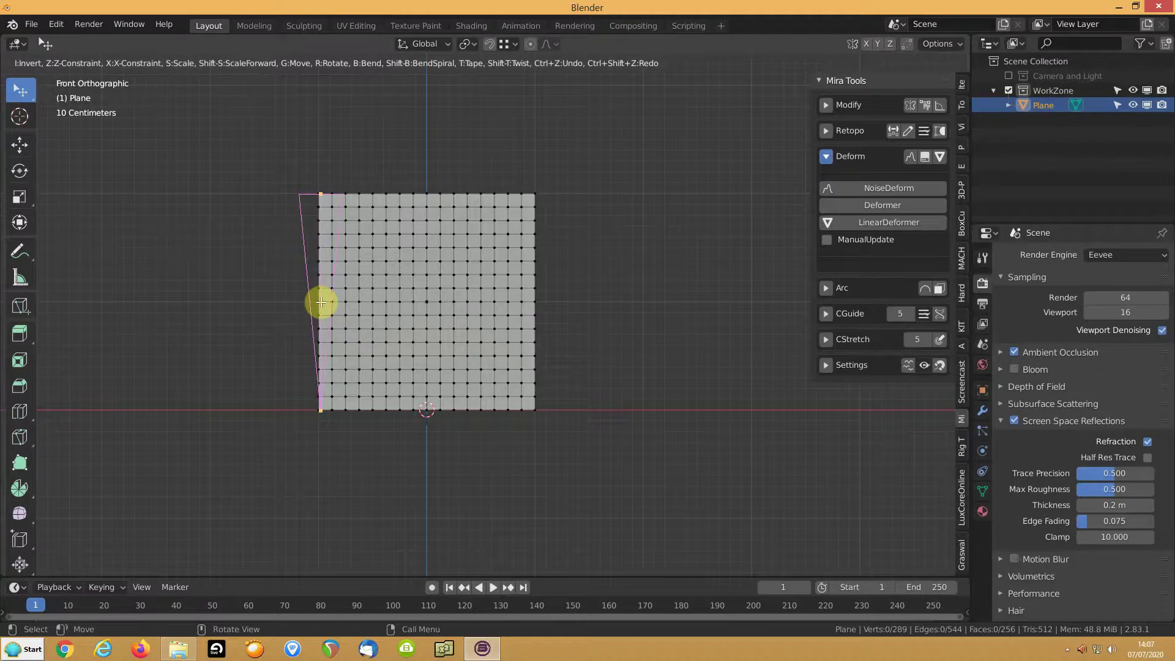
left_click_drag(320, 407, 320, 303)
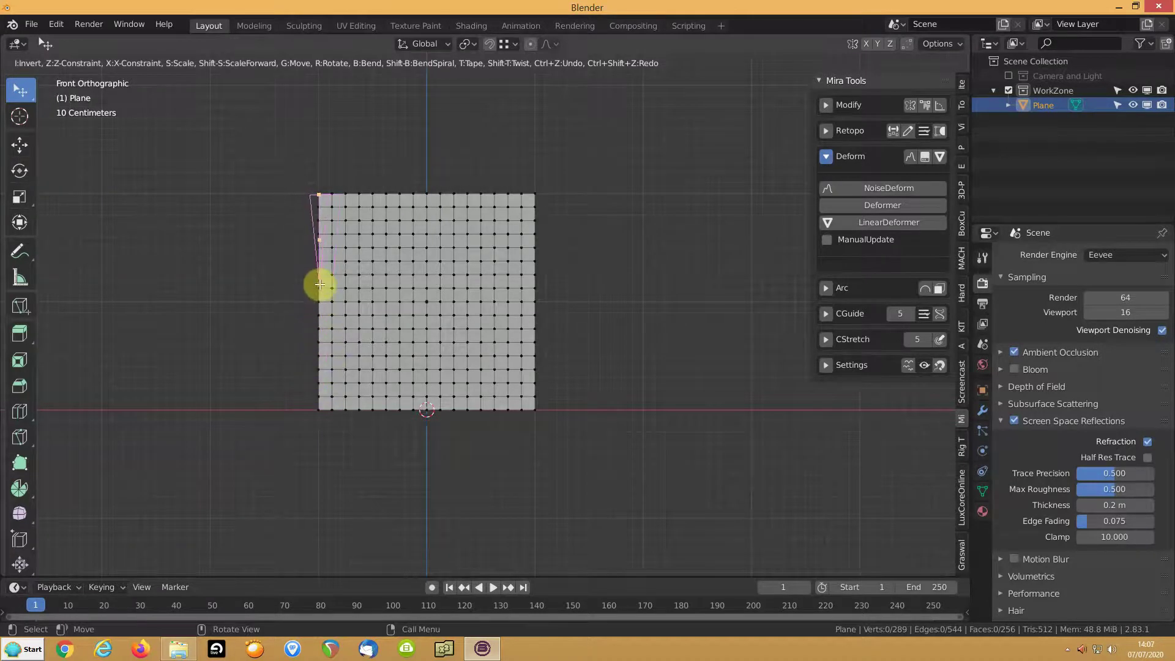
key("b")
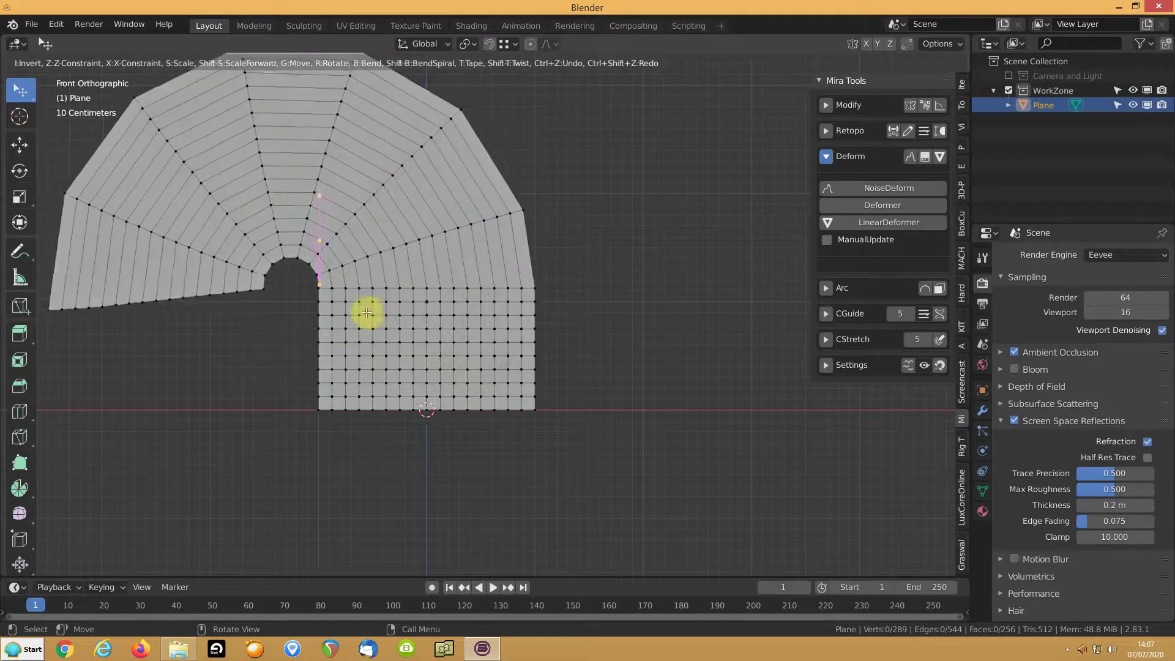
left_click(291, 269)
key("ctrl+z")
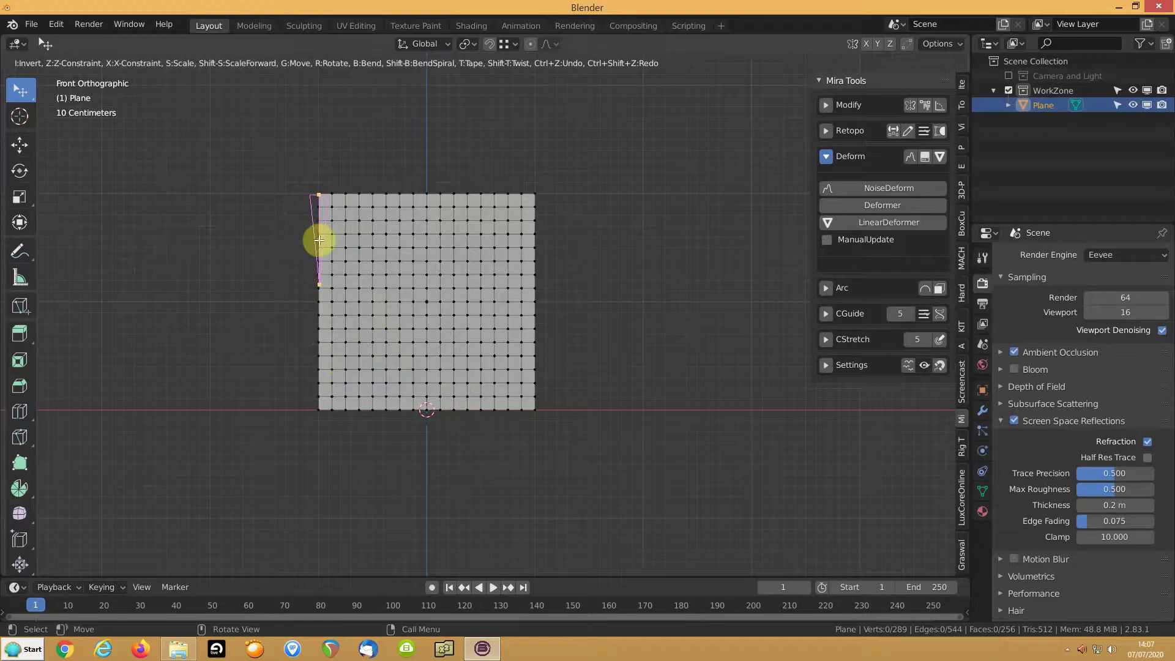
Try twisting the plane around the full-height left-edge guide in the top view.
key("i")
key("KP_7")
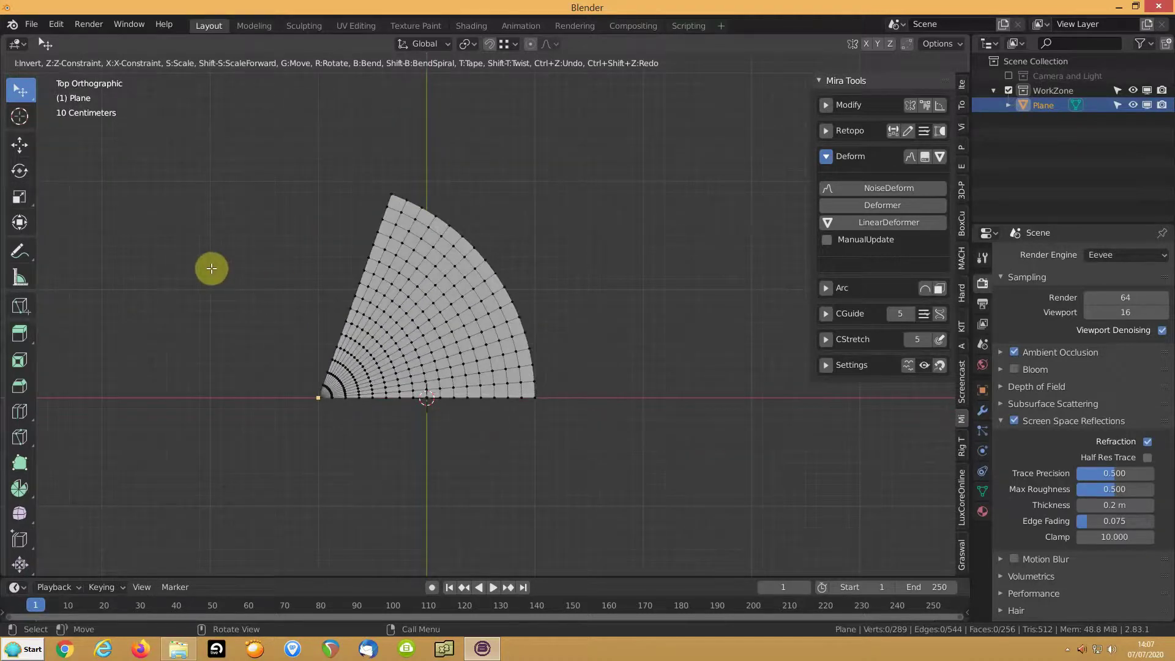
key("t")
Bend the plane into a gentle curve in the right view, using the upright left-edge guide.
key("KP_3")
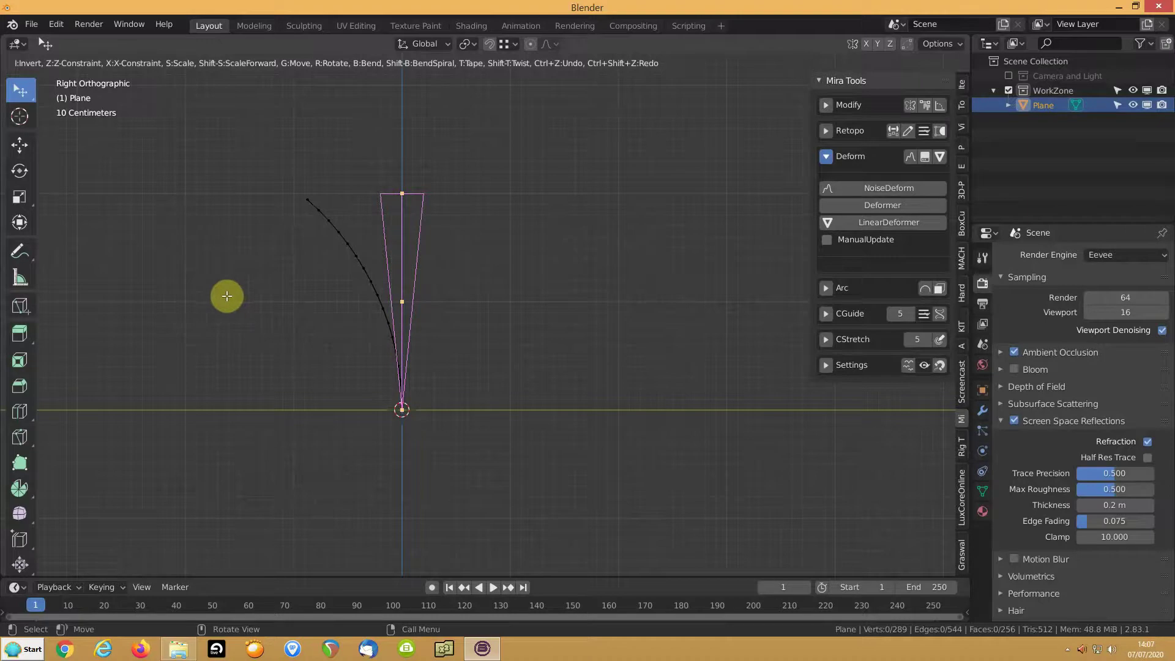
key("KP_1")
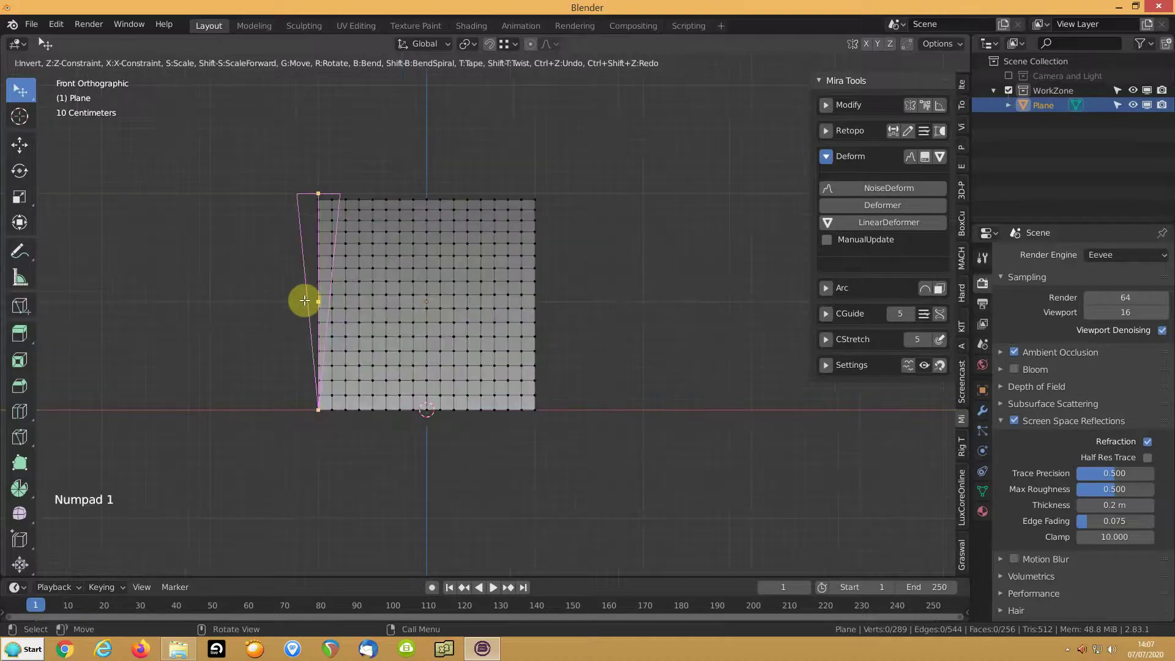
key("KP_3")
Lay the guide along the plane's bottom edge in the back view, try tapering with it, and undo the taper.
key("ctrl+KP_1")
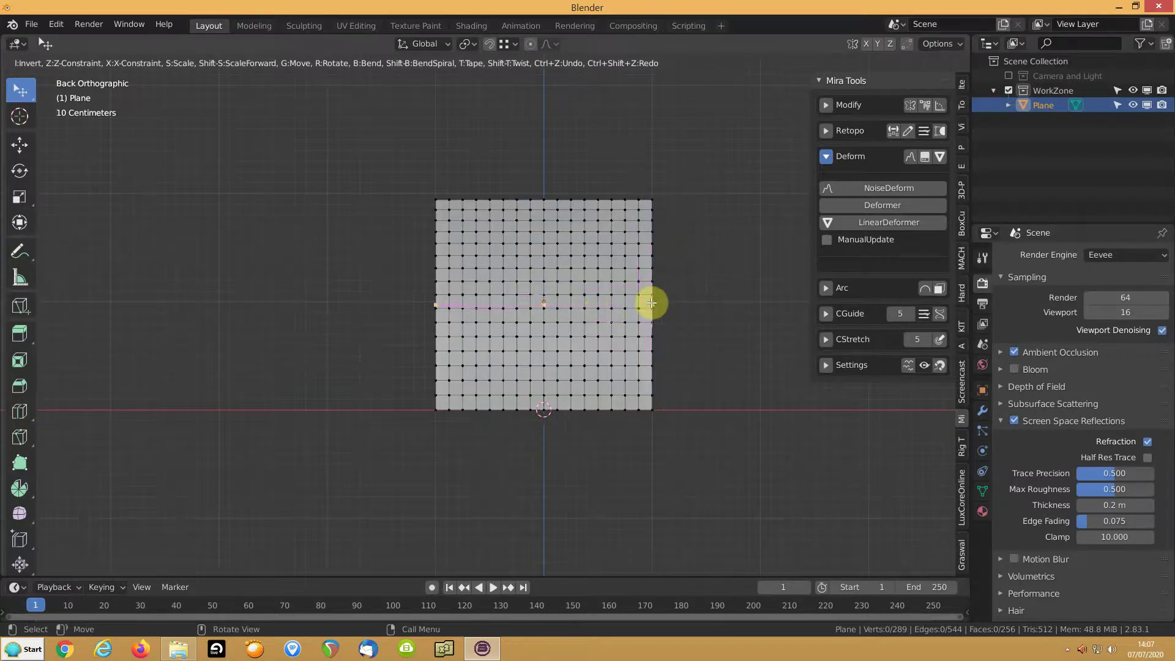
key("i")
key("t")
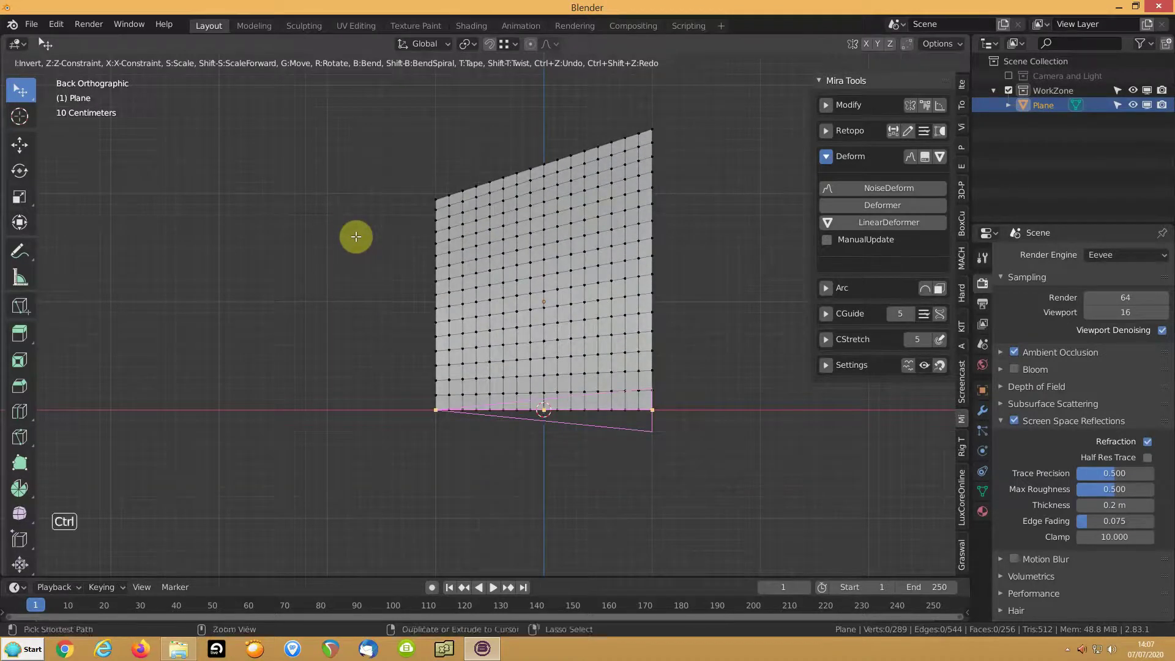
key("ctrl+z")
Reverse the bottom-edge guide to taper one side taller, flip it back for the opposite side, and undo that second taper.
left_click_drag(653, 411, 314, 434)
left_click_drag(437, 410, 653, 410)
left_click_drag(315, 435, 439, 408)
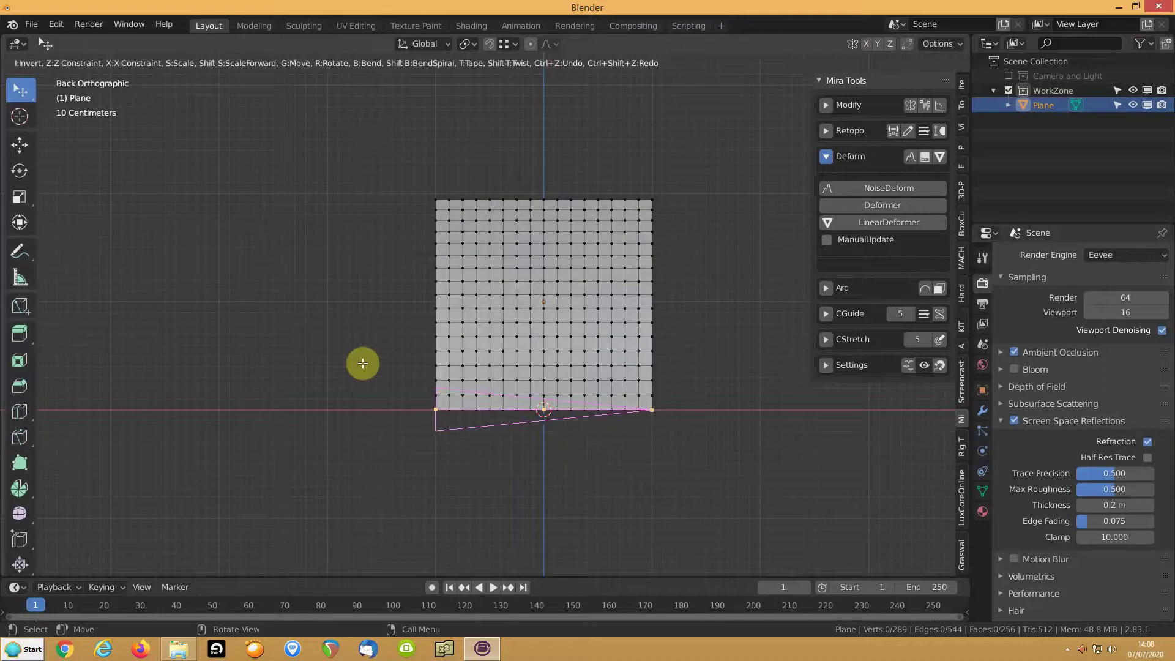
key("s")
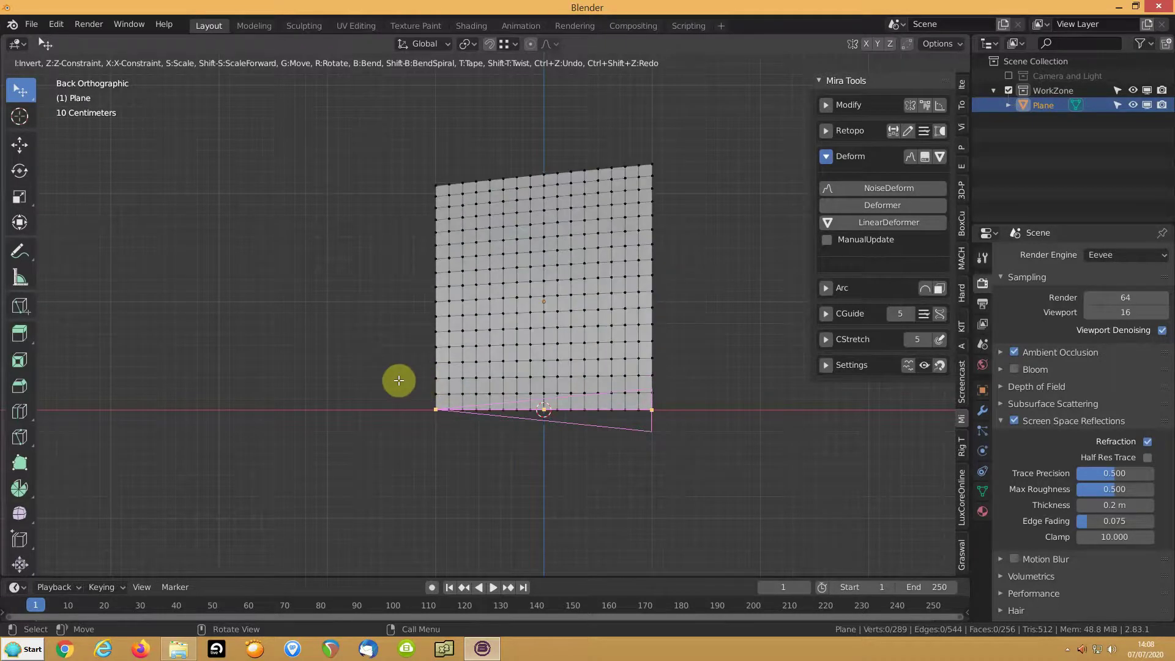
key("ctrl+z")
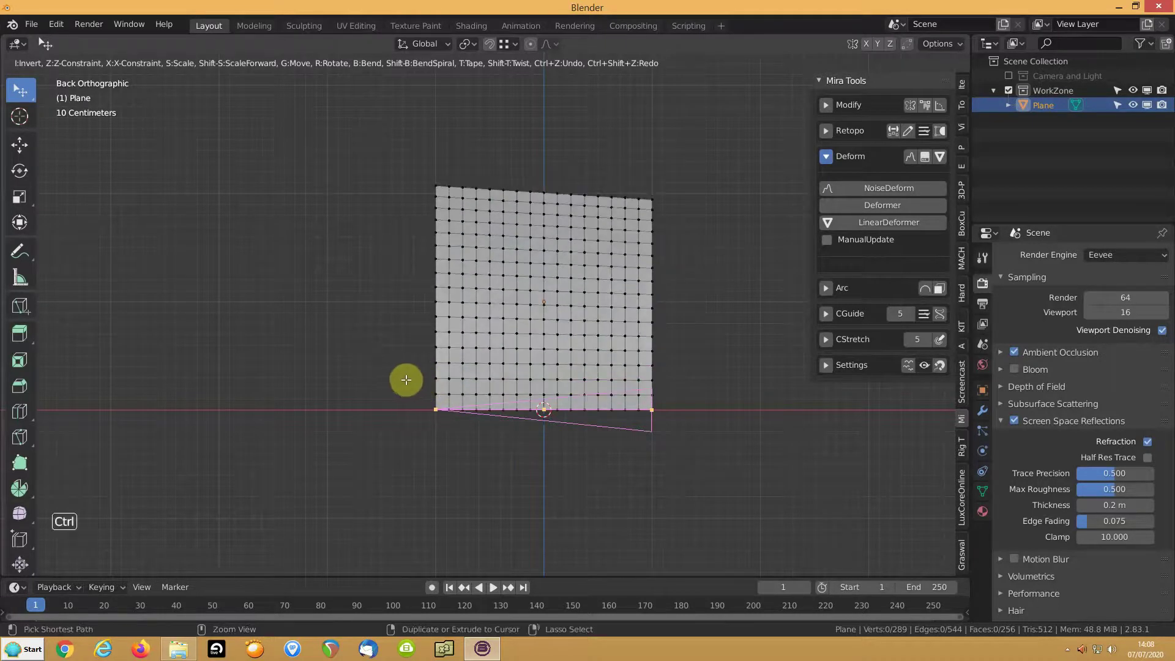
Move the guide to the plane's mid-height and taper the plane symmetrically about it in the back view.
left_click_drag(544, 410, 539, 333)
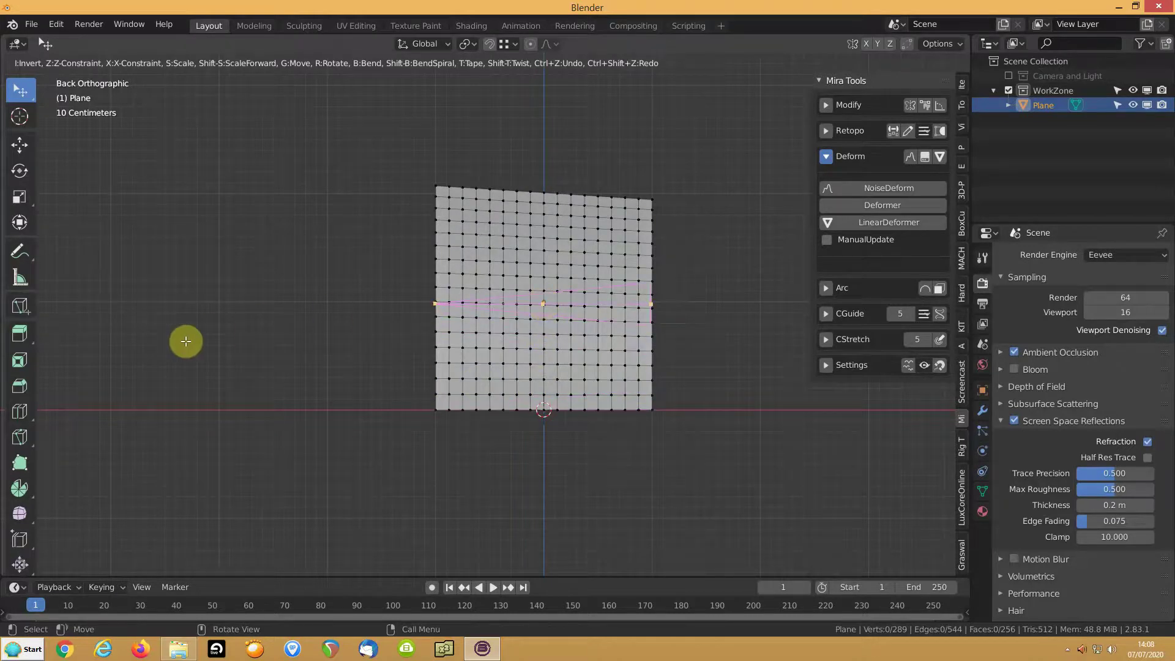
left_click_drag(186, 340, 285, 335)
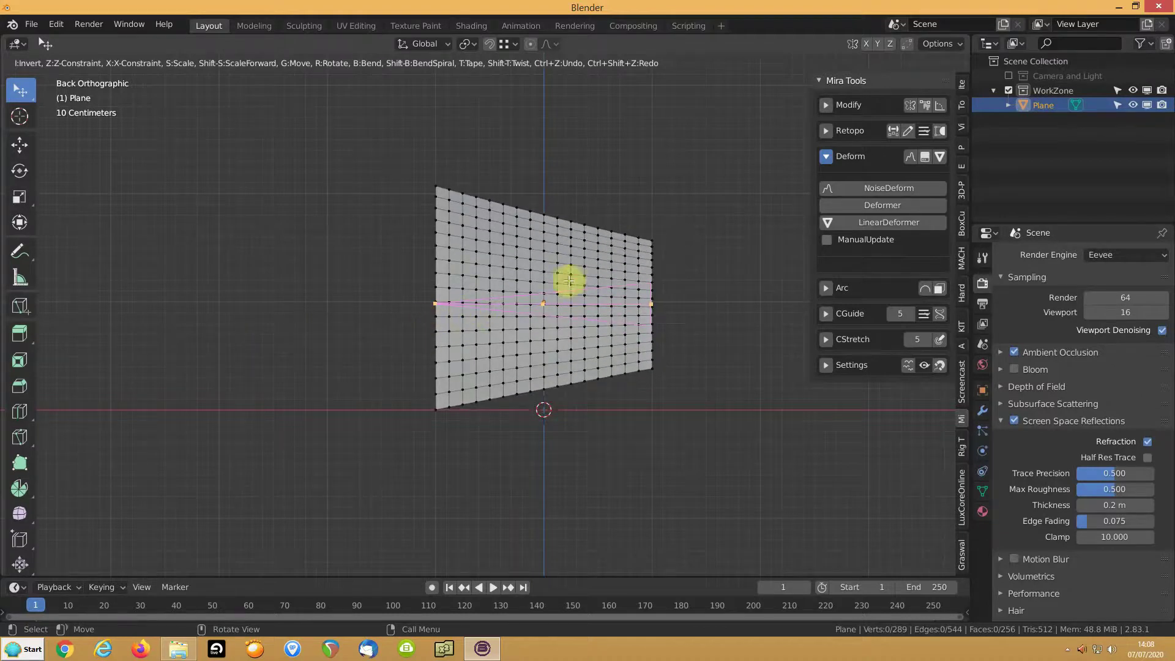
middle_click_drag(640, 263, 575, 263)
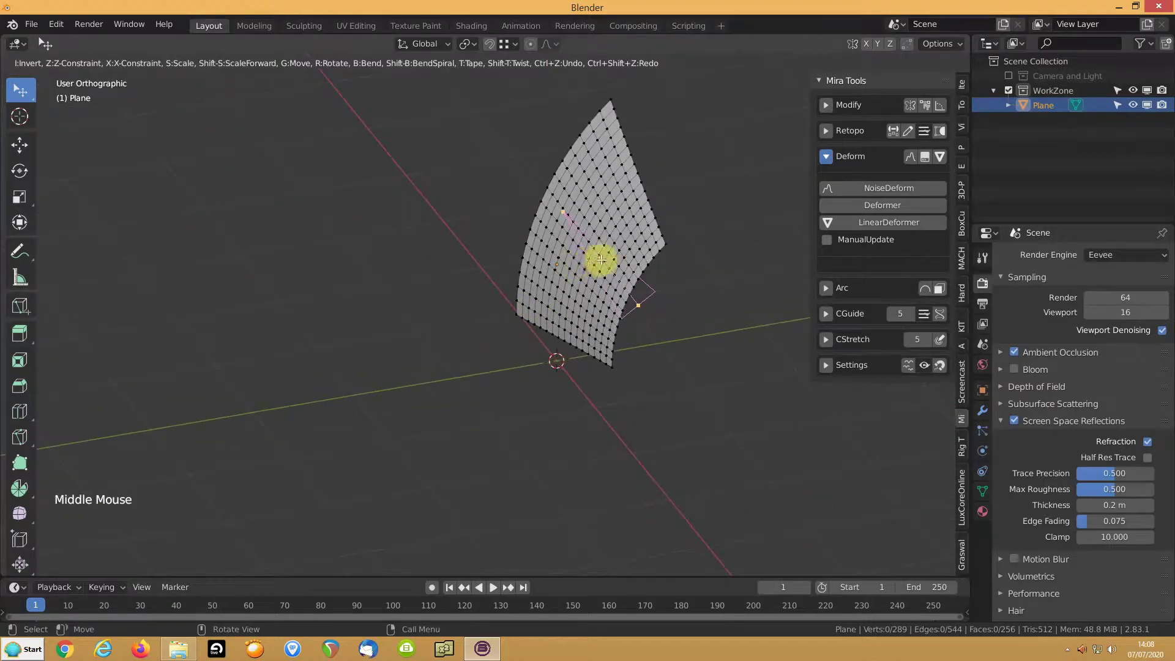
Reposition the guide's two ends in the top view so that it runs diagonally across the curved, tapered plane.
left_click_drag(614, 298, 581, 312)
key("s")
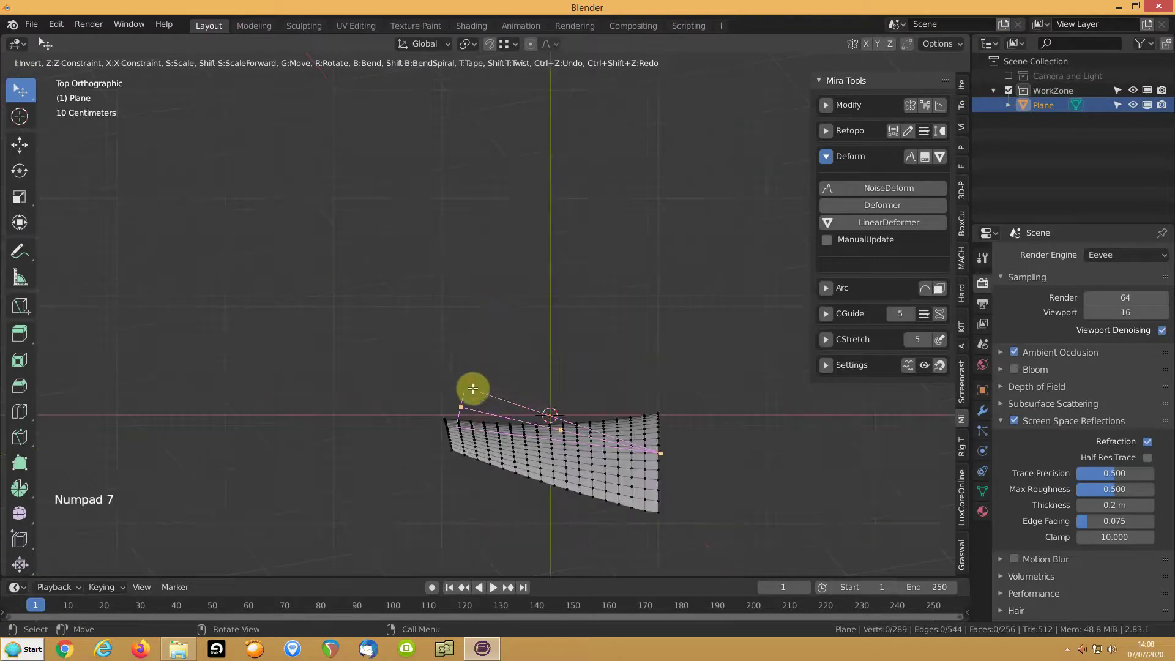
left_click_drag(464, 411, 434, 372)
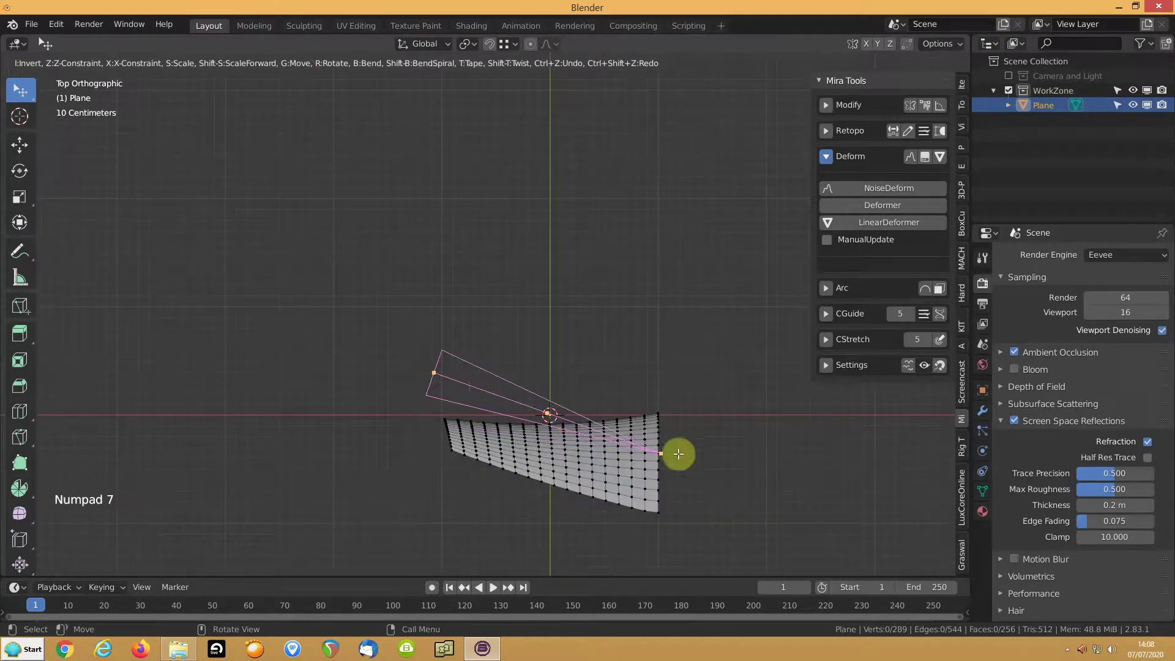
left_click_drag(659, 453, 677, 530)
middle_click_drag(341, 475, 438, 318)
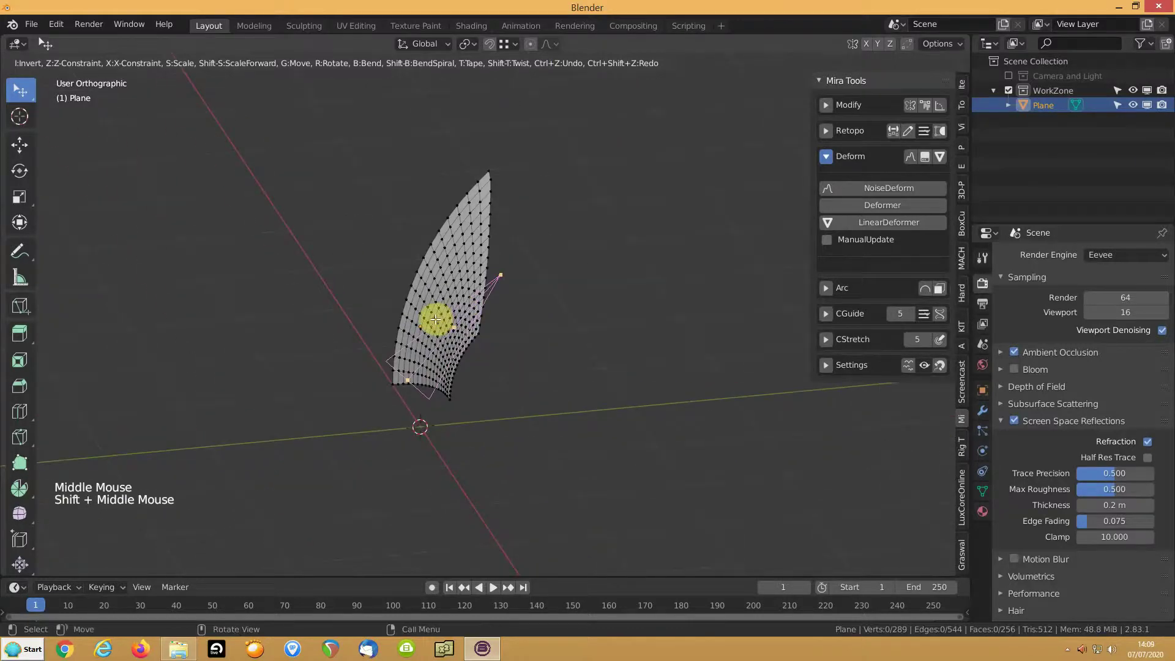
Set the guide upright with the Z-constraint, try bending the curved plane further, and undo the deformations back to the flat plane.
key("z")
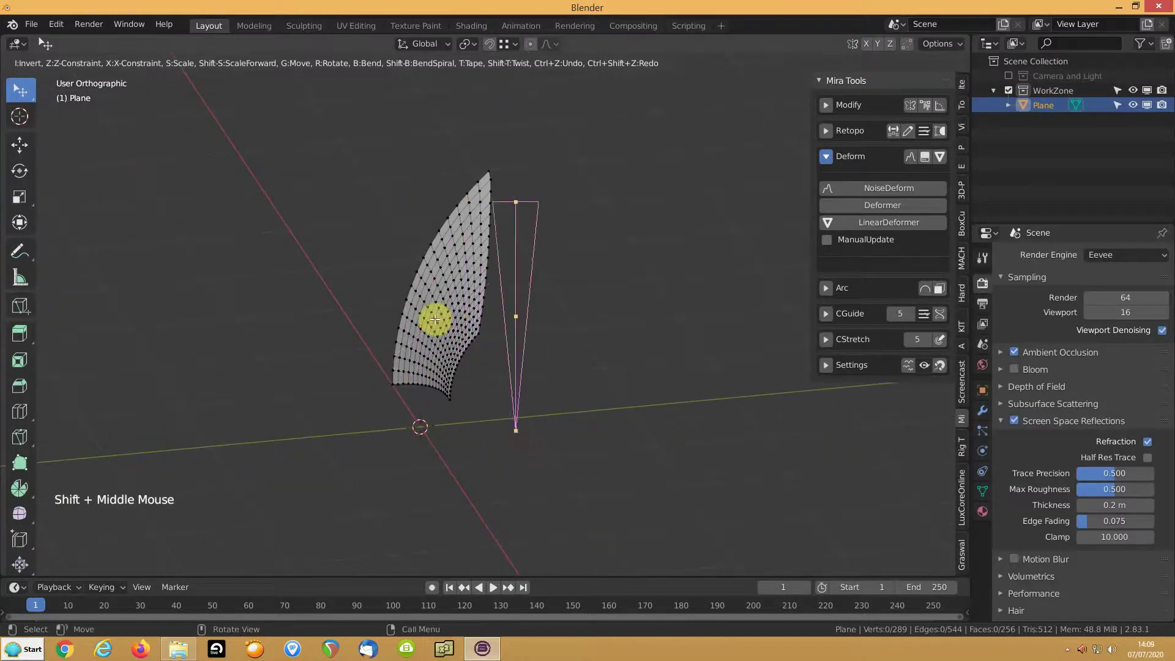
key("z")
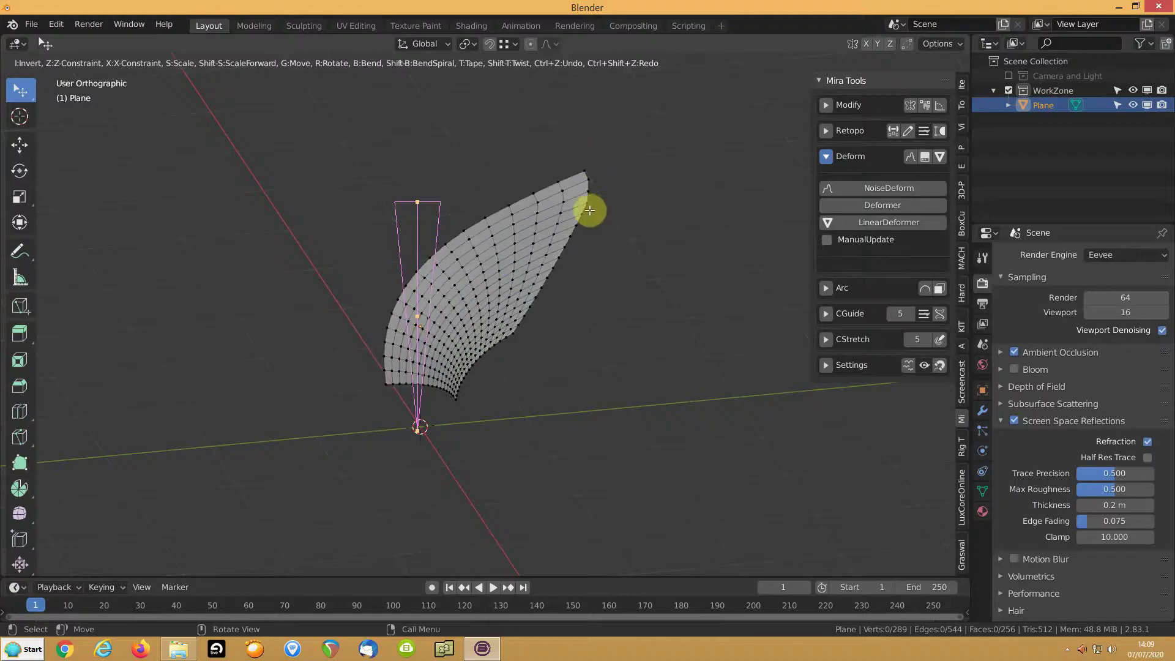
key("KP_1")
key("KP_3")
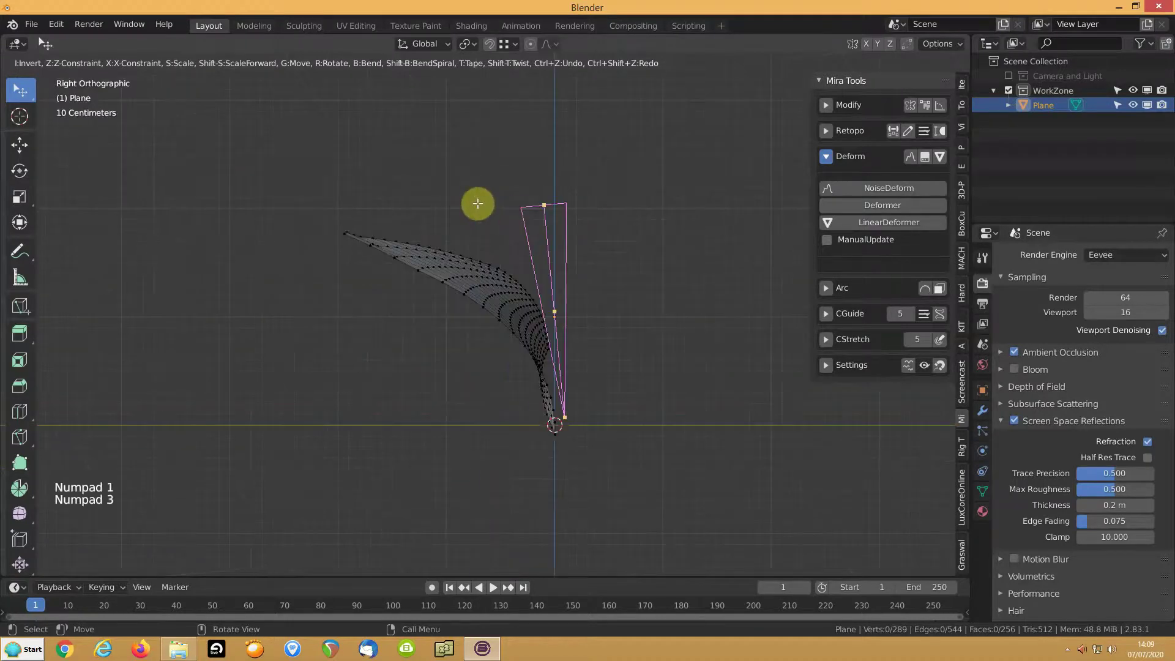
key("ctrl")
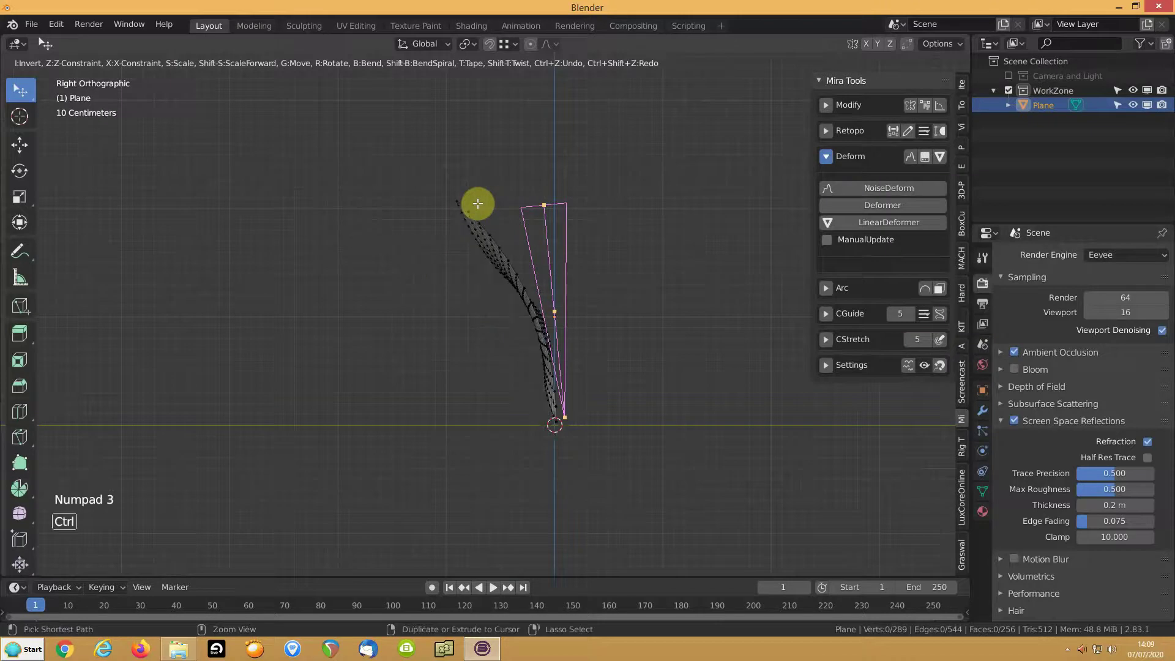
key("KP_1")
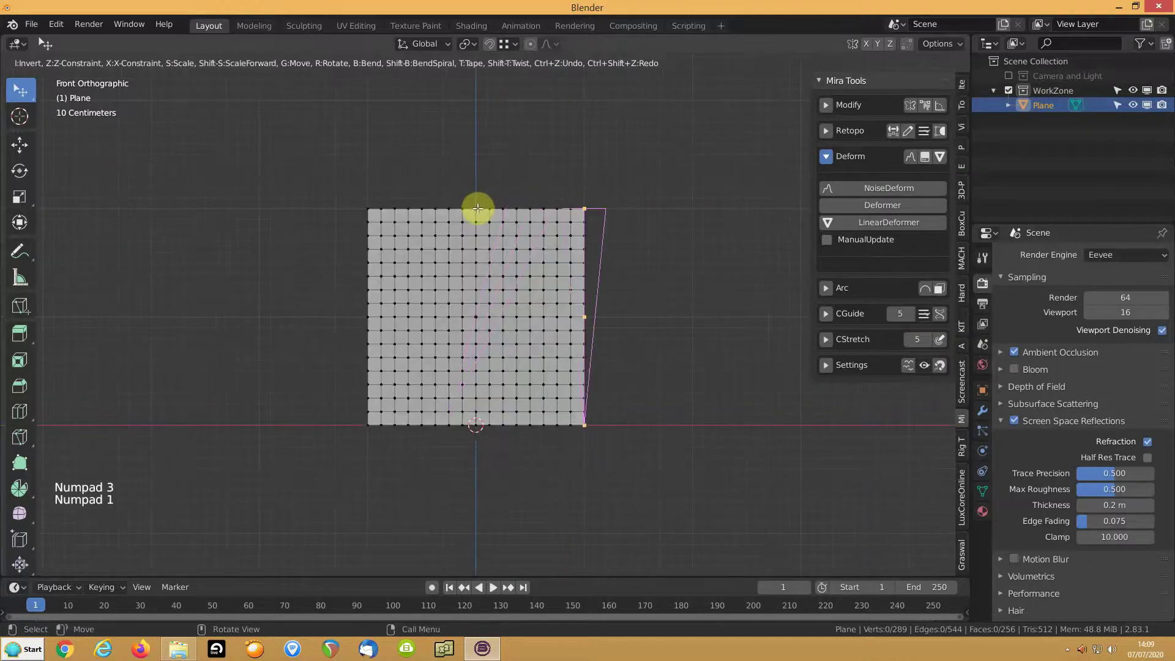
Place the guide vertically through the plane's centre and bend the plane into a curve in the right view.
middle_click_drag(354, 221, 408, 235)
key("KP_1")
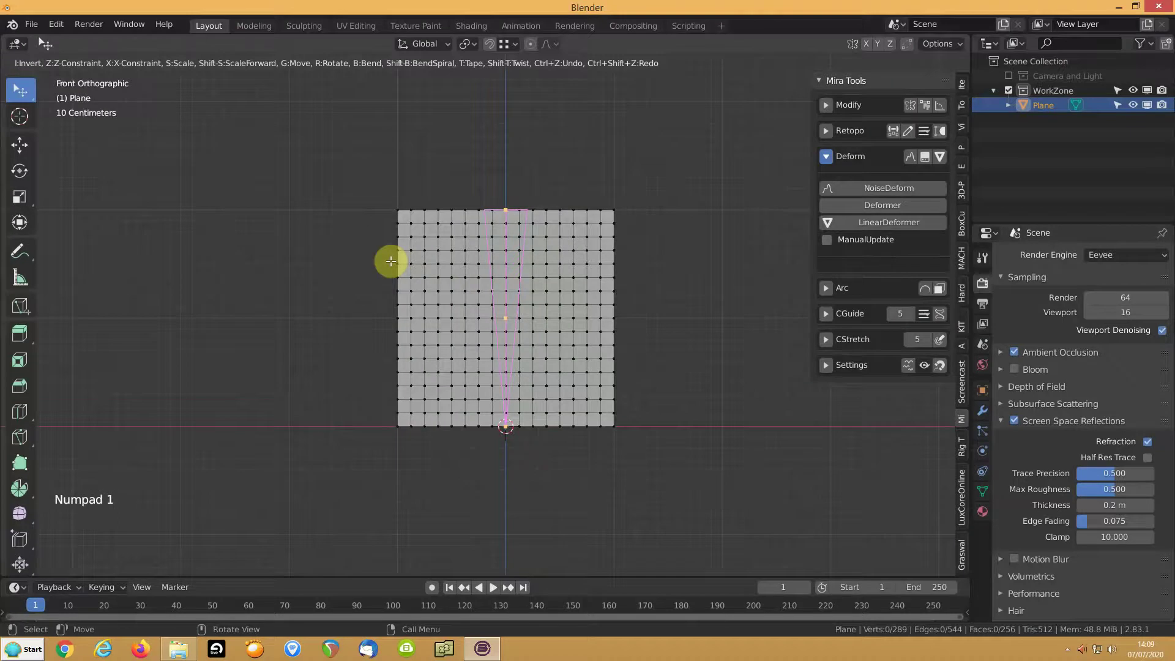
key("KP_3")
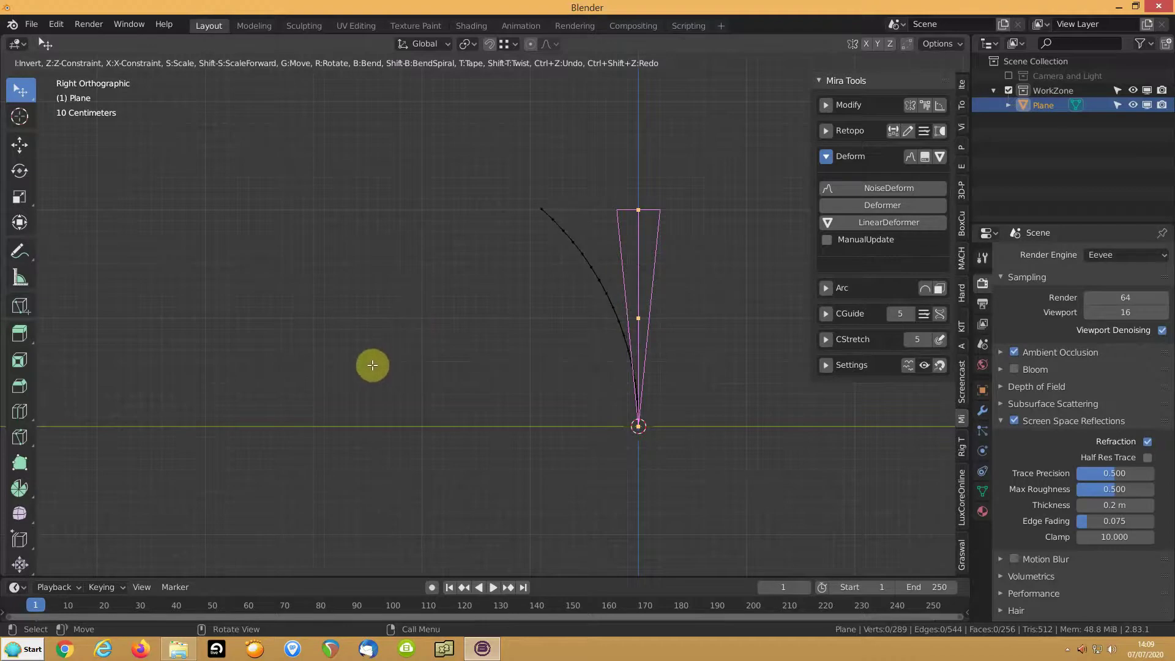
key("KP_1")
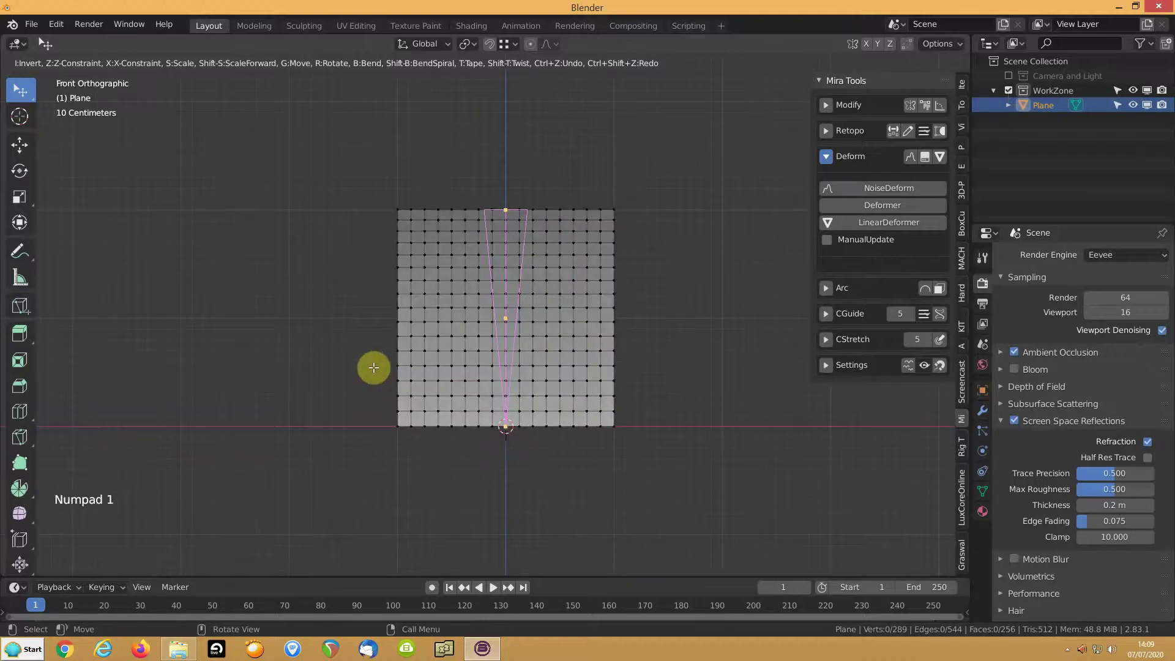
Run the guide horizontally across the plane's middle in the back view, taper the plane along it, and view the result from the top.
key("ctrl+KP_1")
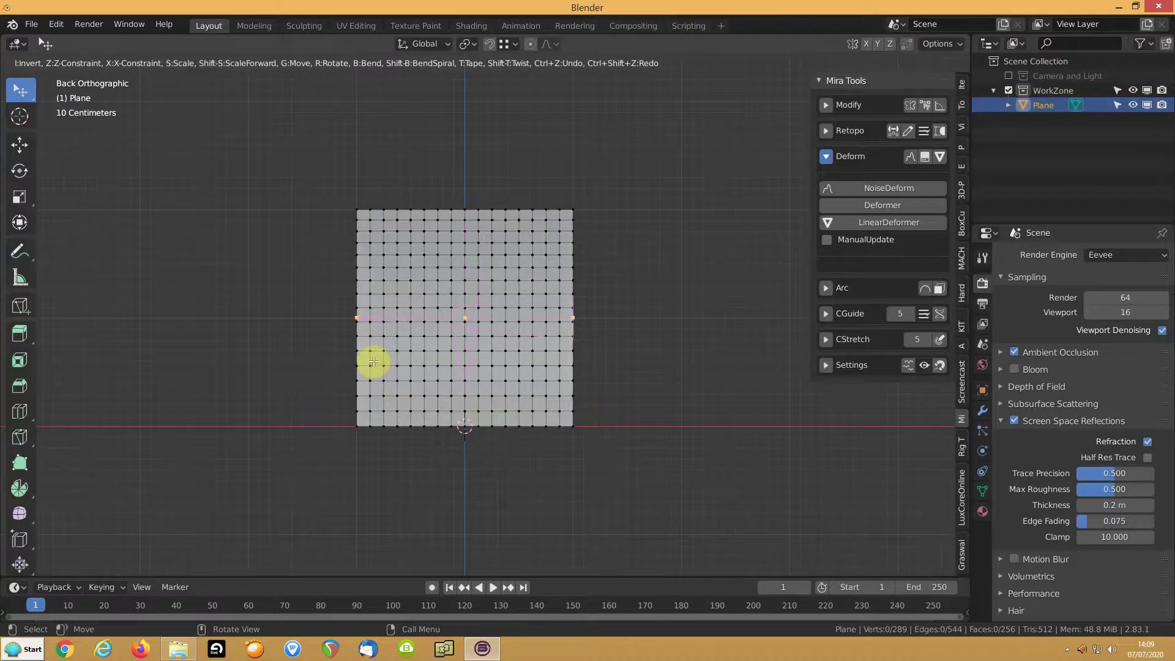
key("t")
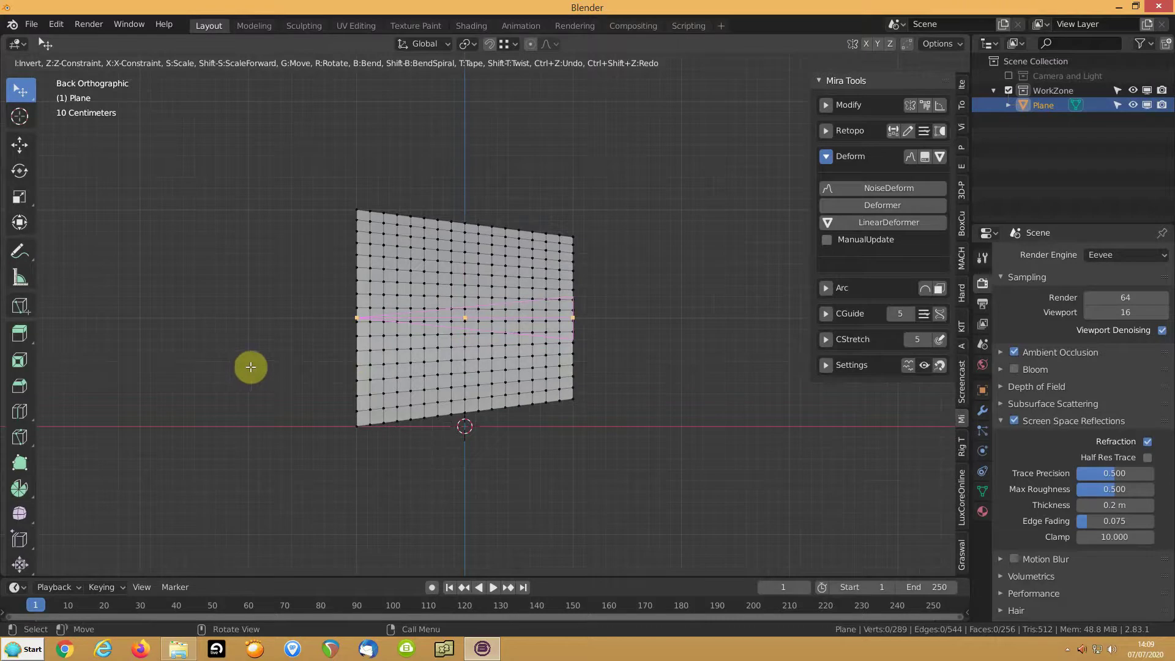
middle_click_drag(524, 341, 381, 371)
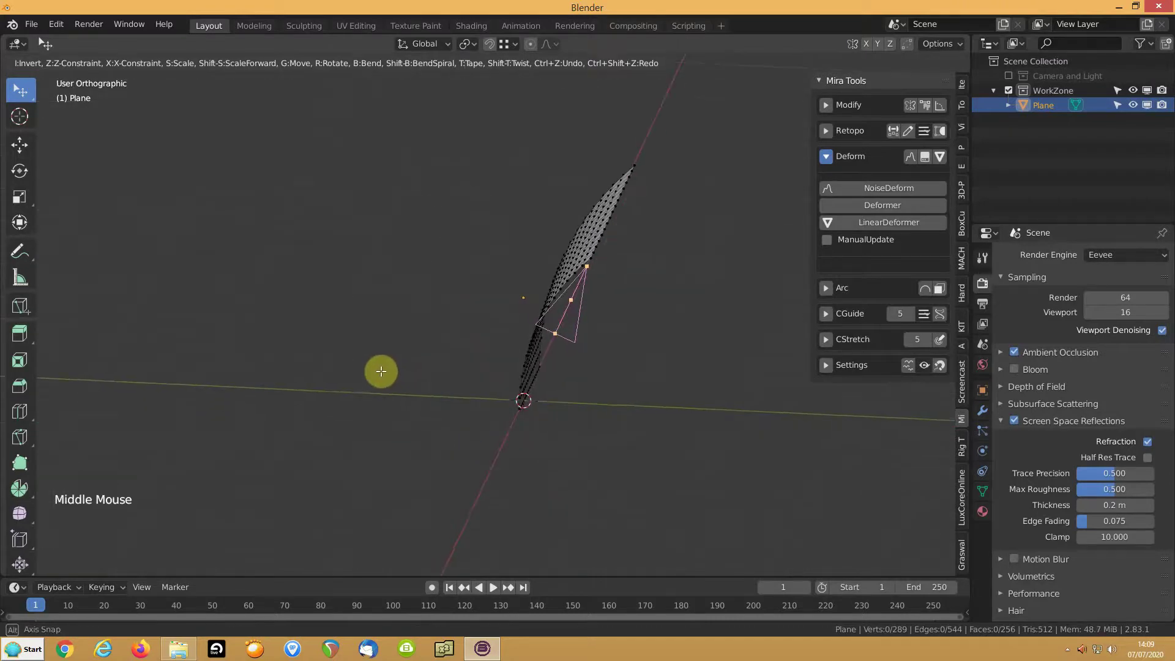
key("KP_7")
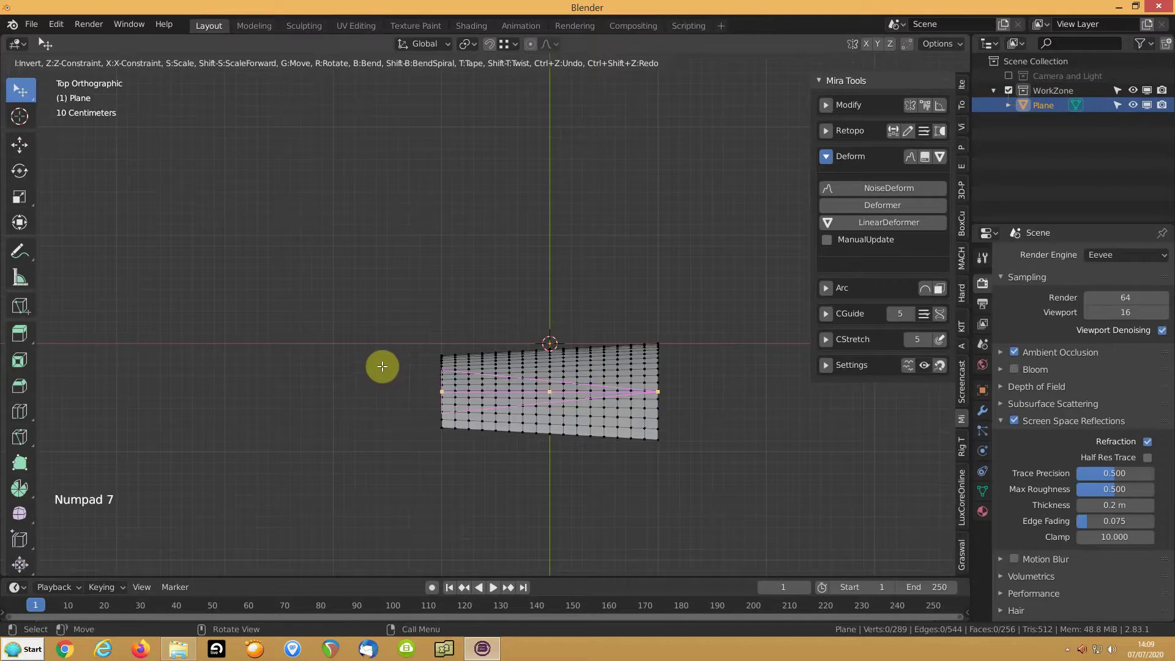
Scale the plane slightly narrower along the guide, finish the LinearDeformer, and return to Object Mode.
key("s")
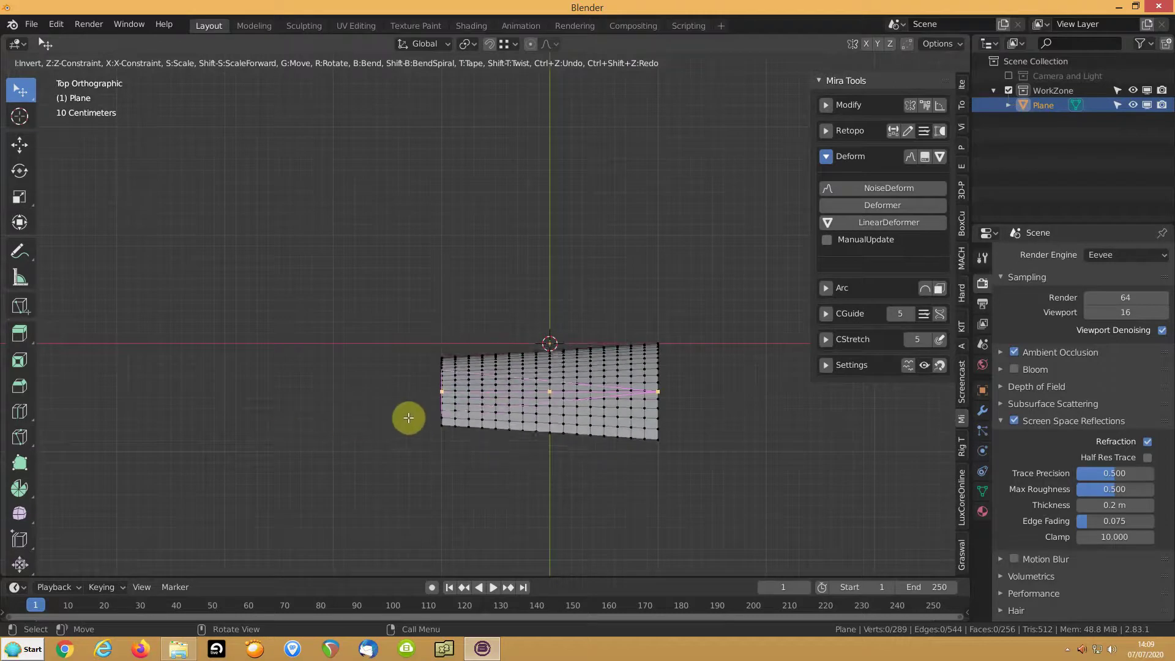
middle_click_drag(339, 399, 419, 367)
scroll(380, 356, "up", 4)
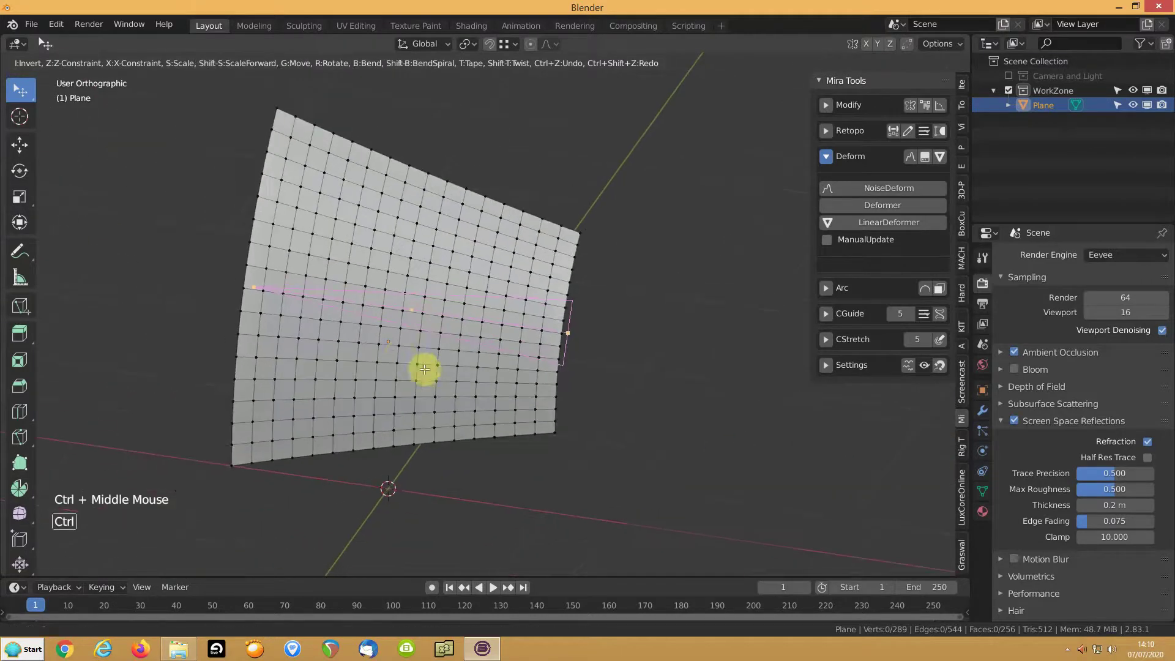
left_click(368, 345)
key("Tab")
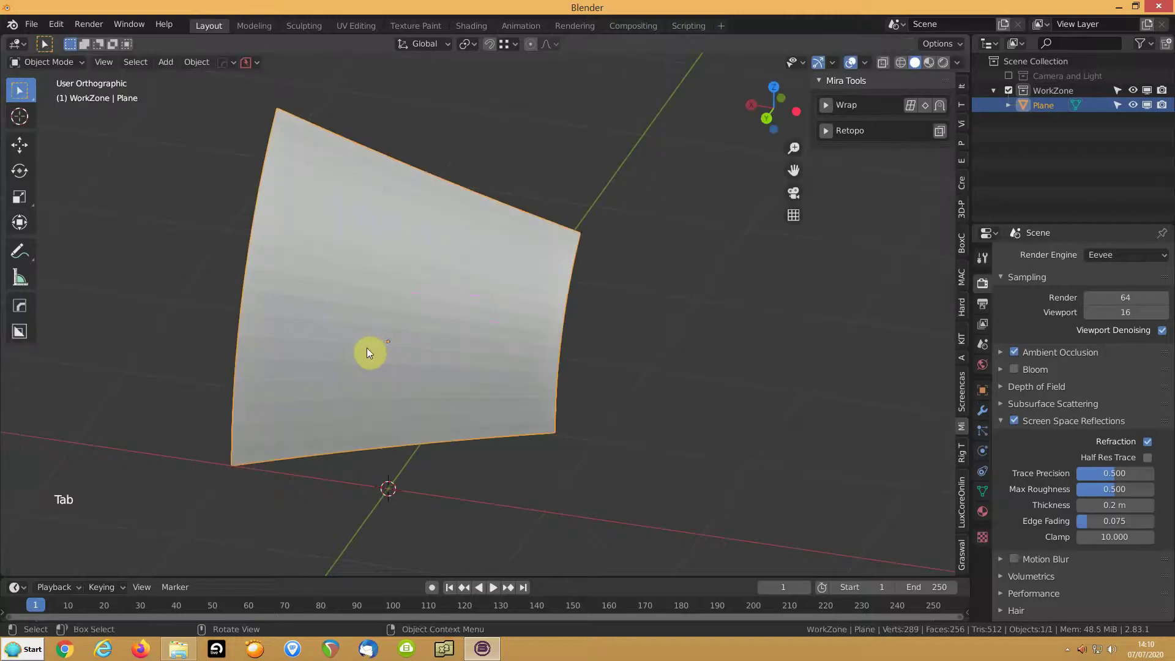
Apply HardOps Sharpen with Ssharp to the curved plane and check its smoothed shading.
right_click(367, 348)
key("q")
left_click(367, 317)
middle_click_drag(403, 345, 371, 342)
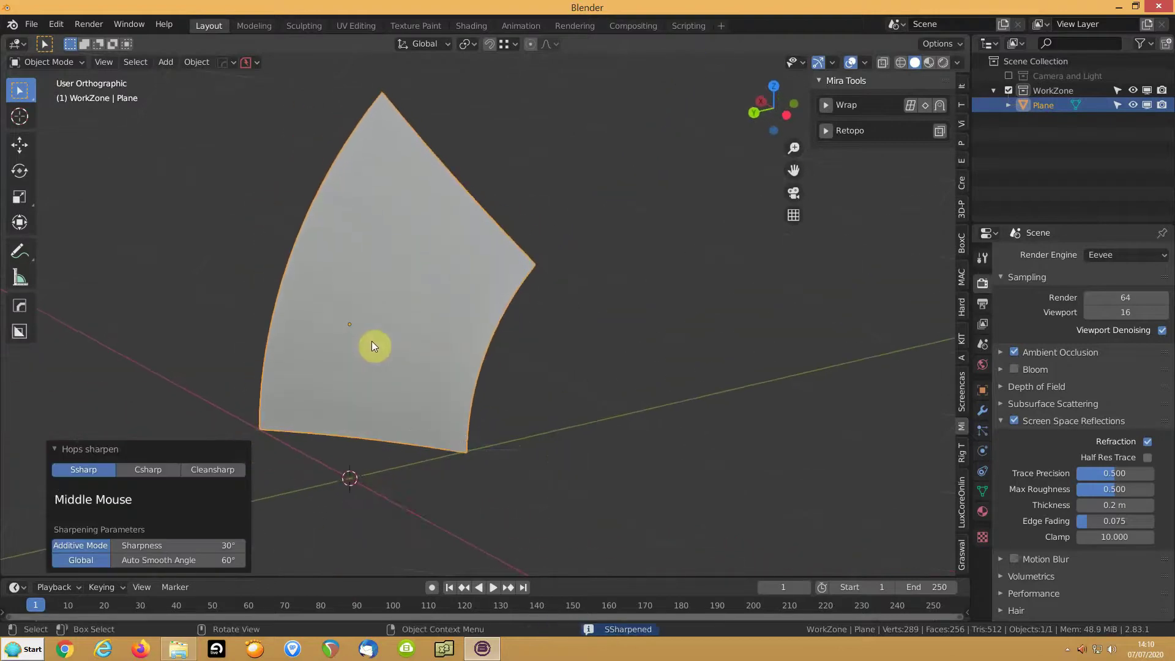
key("q")
left_click(369, 346)
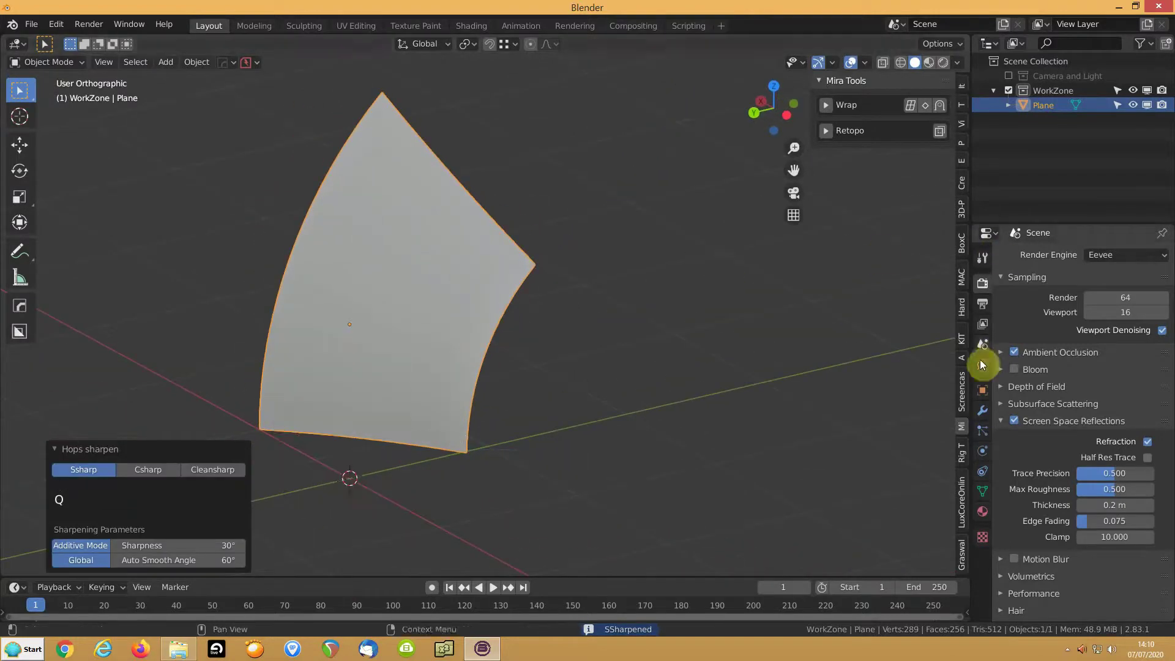
Try a HardOps Solidify modifier for thickness on the curved plane, and remove the modifier.
key("q")
mouse_move(611, 357)
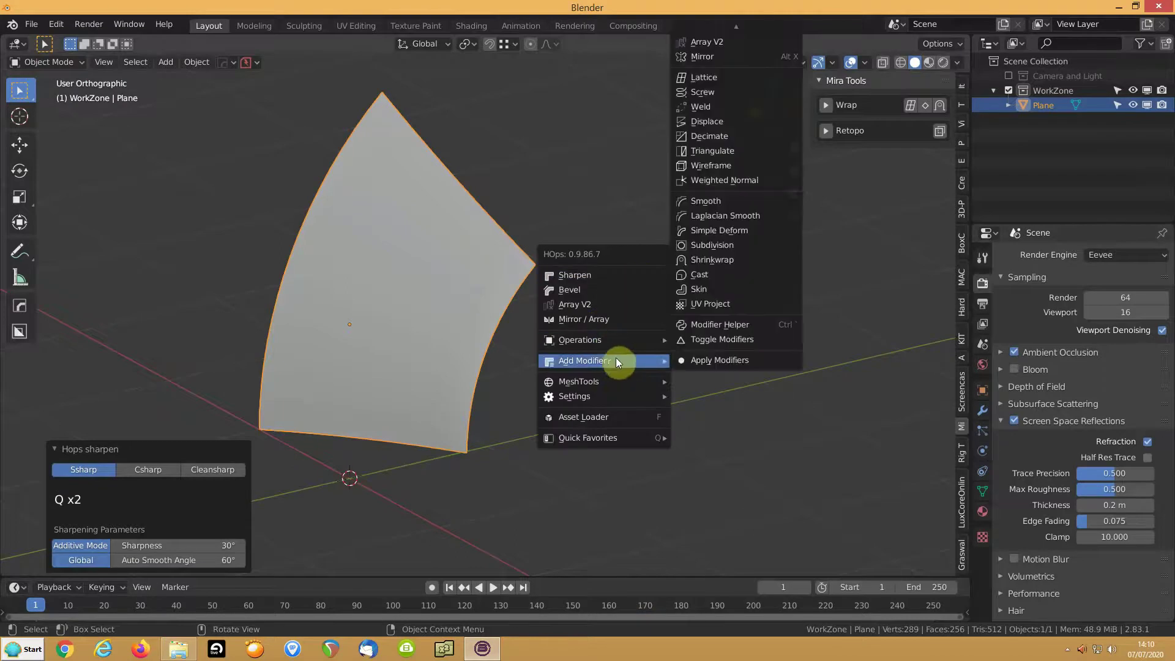
left_click(702, 40)
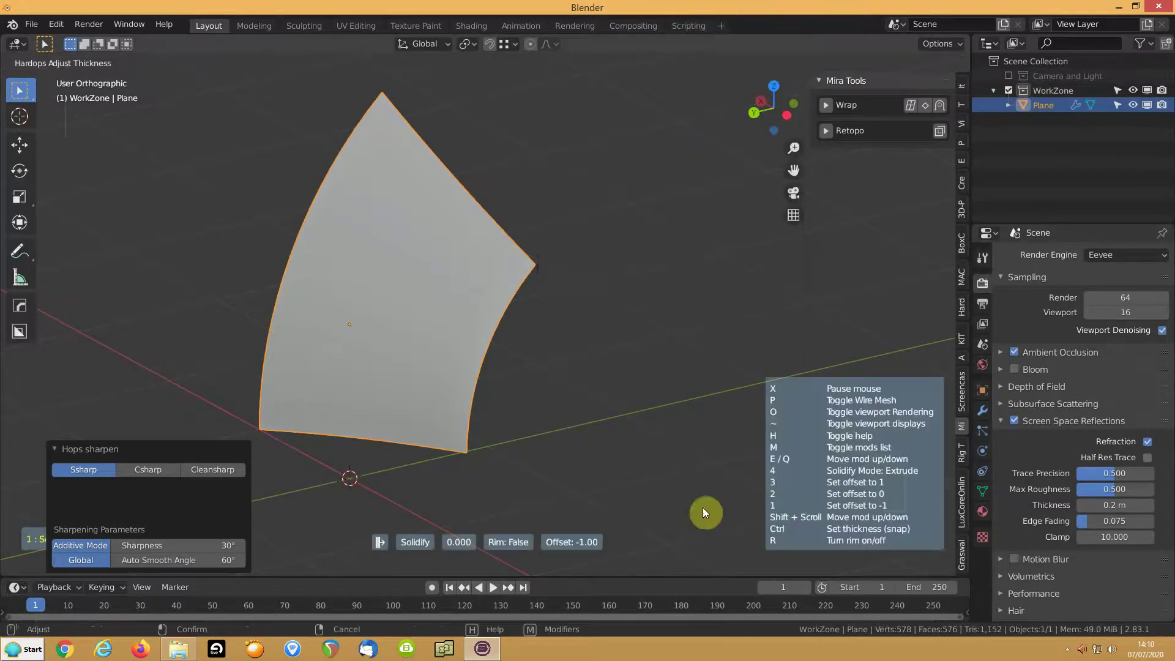
left_click(675, 220)
middle_click_drag(662, 248, 718, 252)
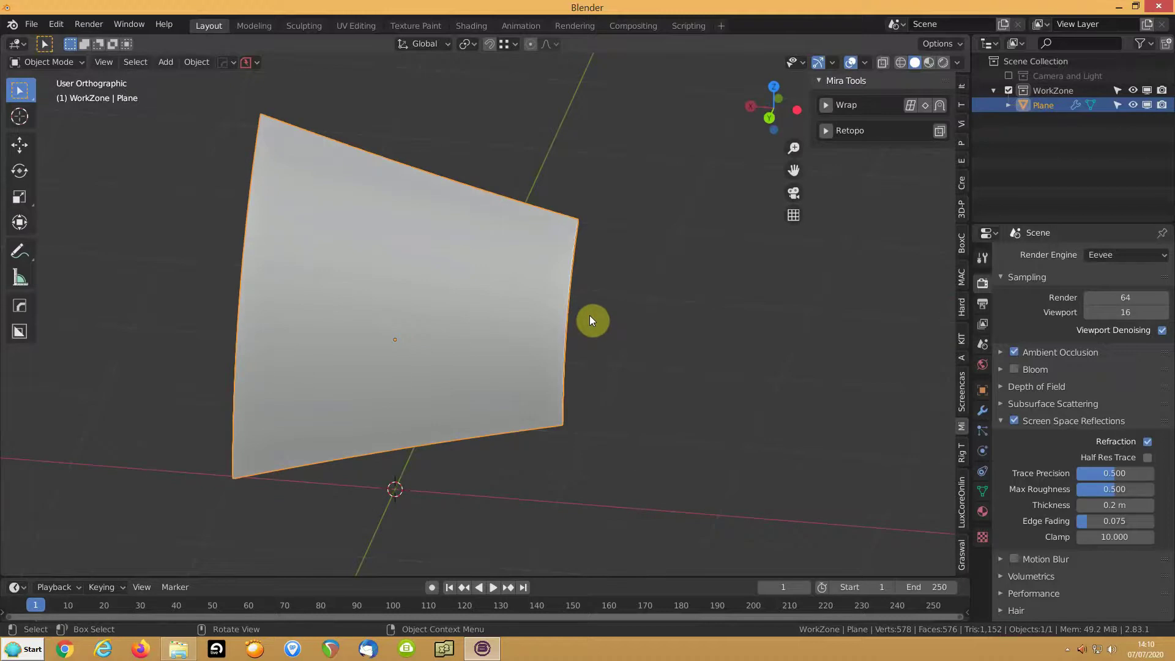
middle_click_drag(567, 336, 491, 347)
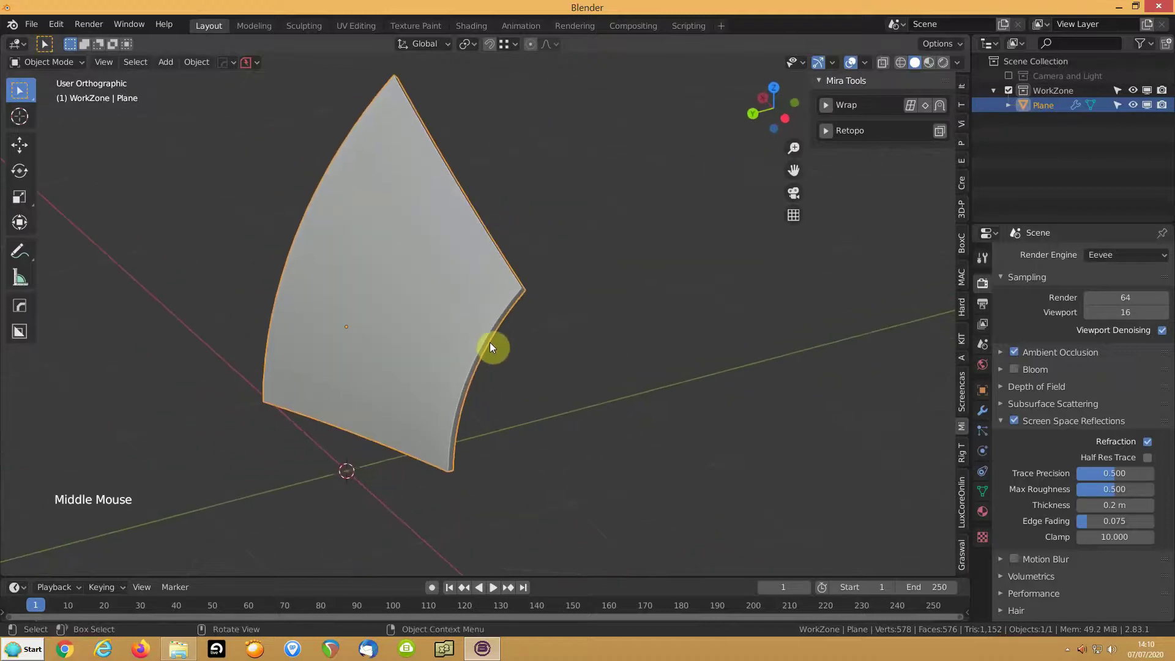
left_click(981, 411)
left_click(1160, 308)
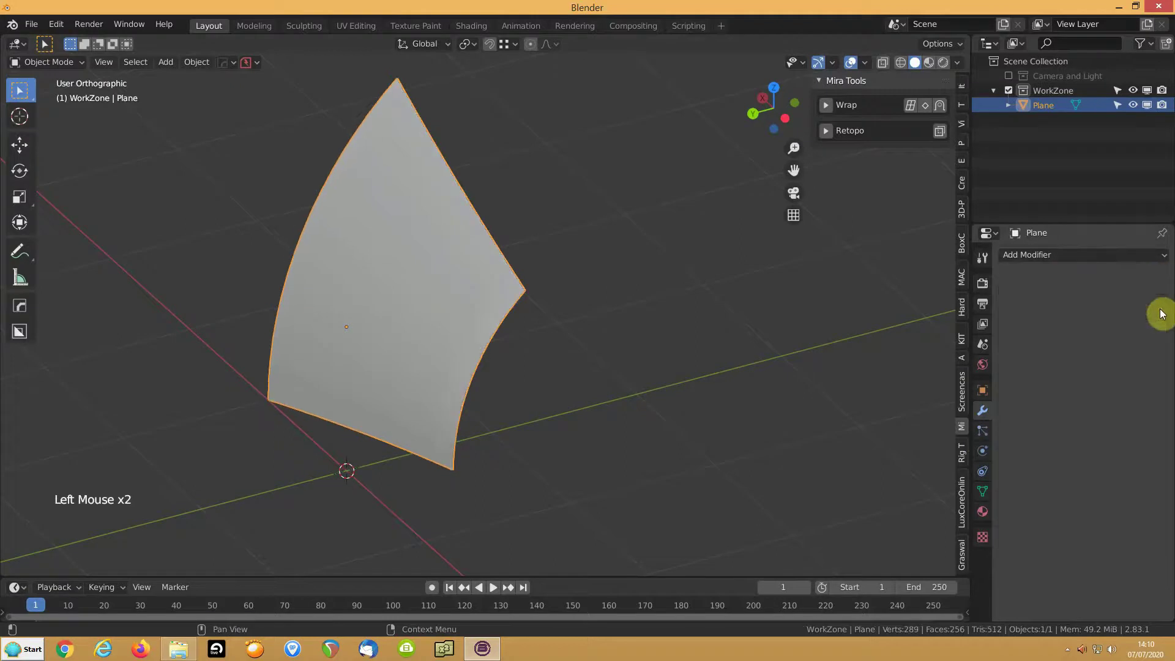
Return the plane to Edit Mode and select the column of vertices along its narrow end, checking it in the front and back views.
key("Tab")
middle_click_drag(339, 402, 391, 385)
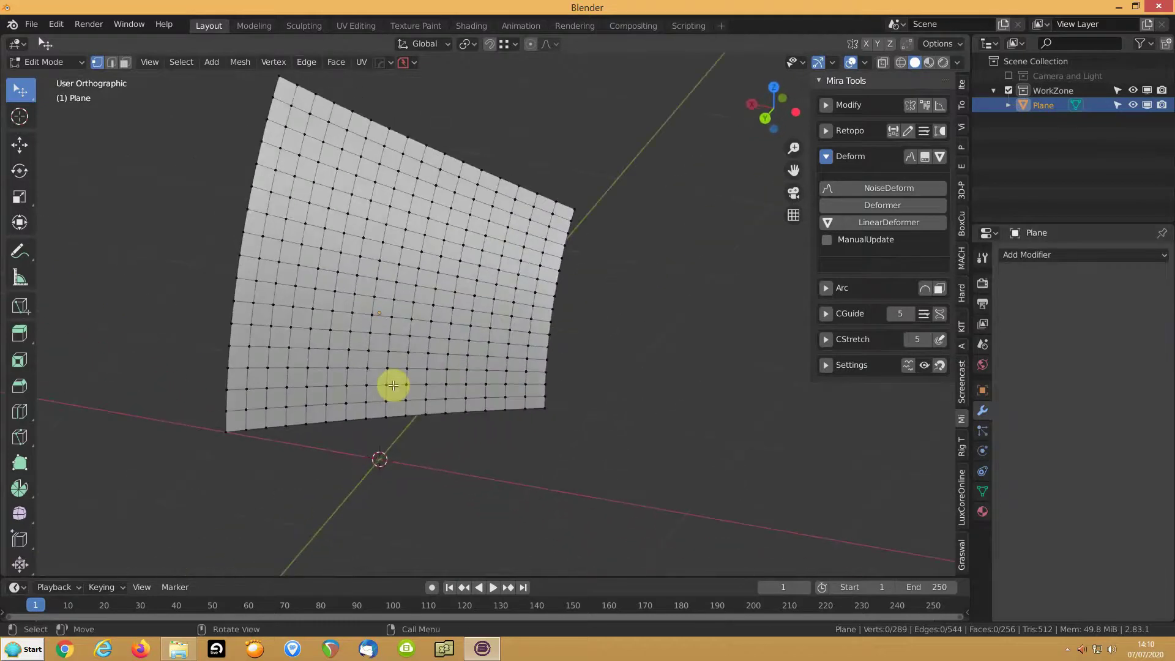
left_click(544, 408, "ctrl")
key("KP_3")
scroll(545, 418, "down", 1)
key("KP_1")
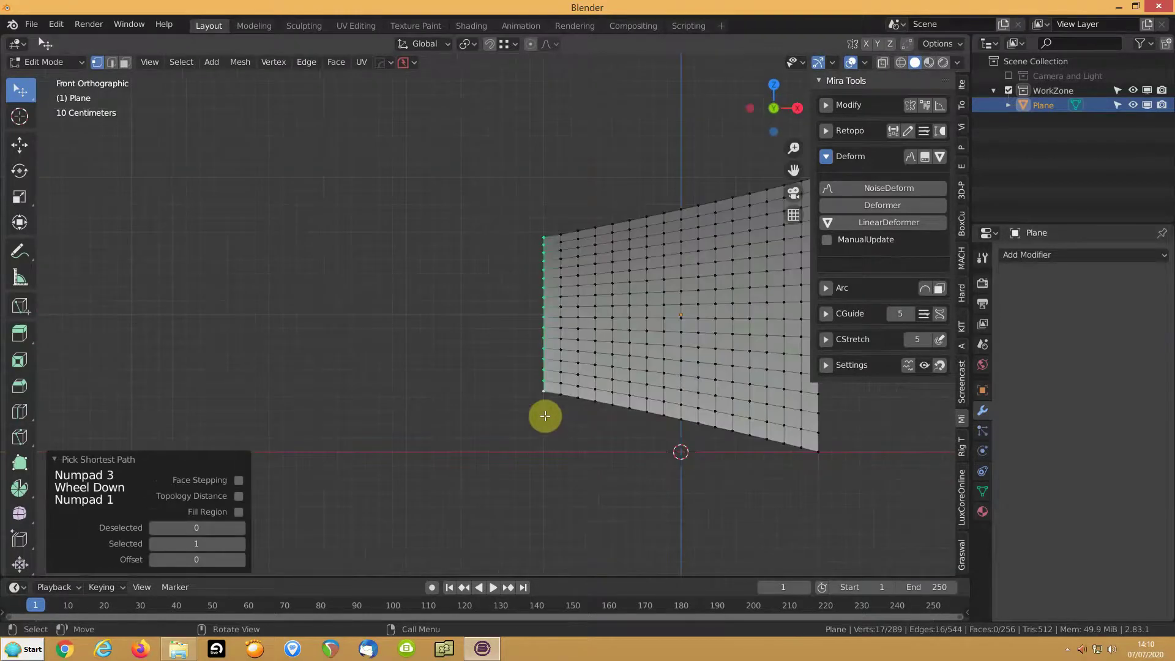
key("ctrl+KP_1")
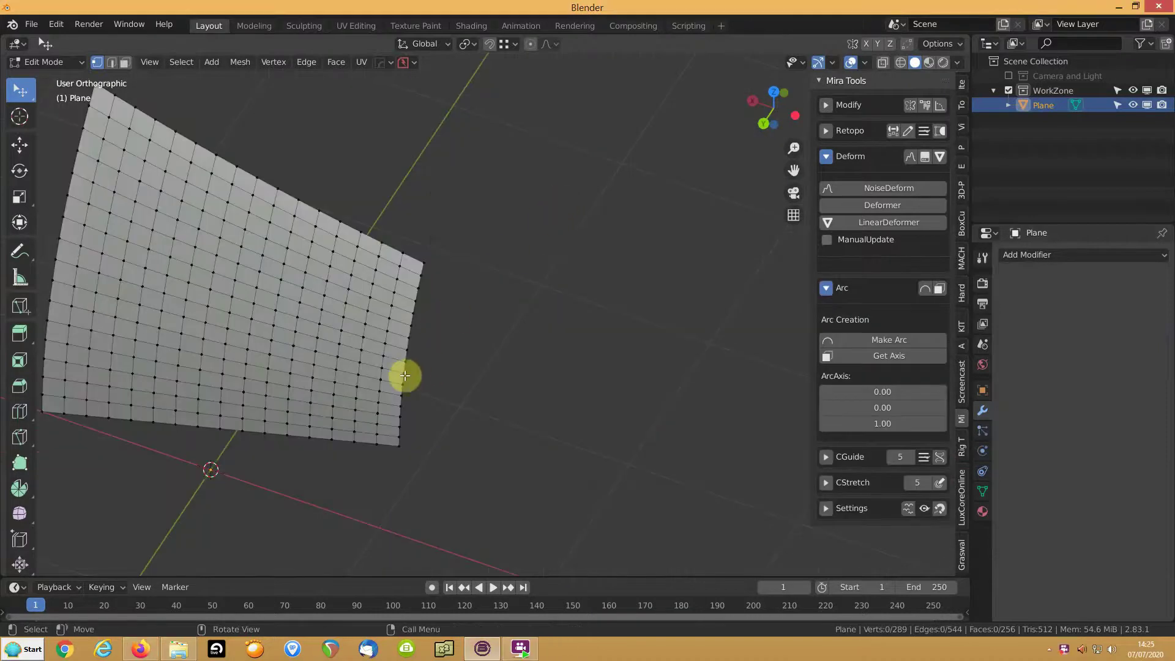
Select the shortest path between the narrow end's two corner vertices and turn that edge into an arc with Make Arc.
left_click(421, 264)
left_click(398, 457, "ctrl")
middle_click_drag(324, 402, 439, 364)
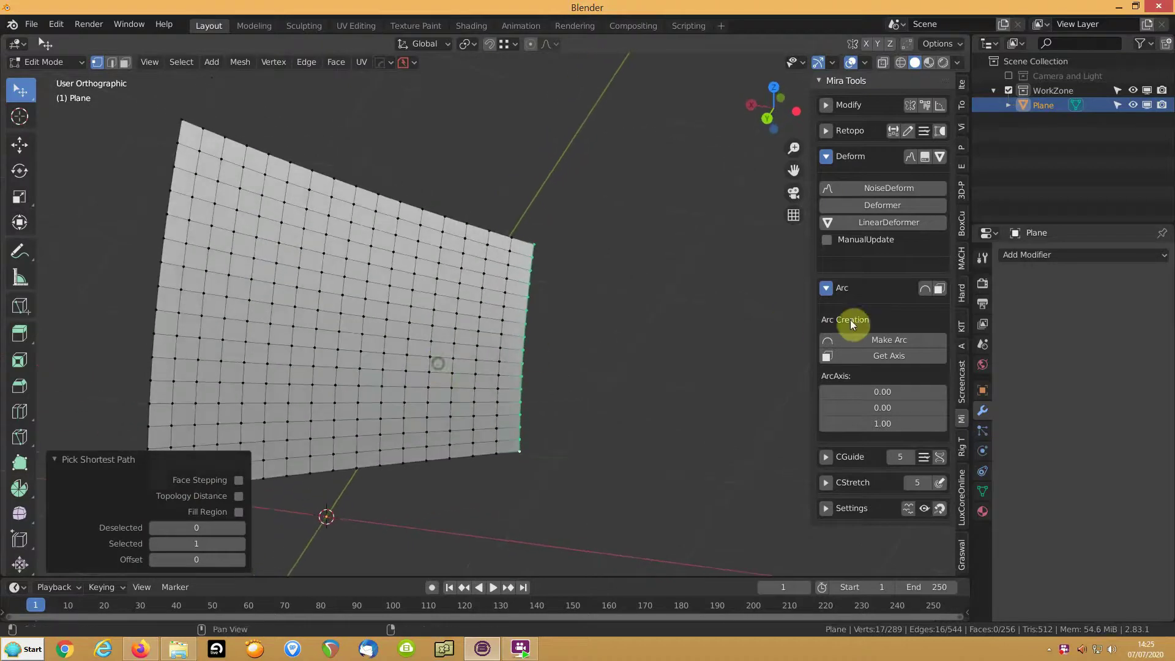
left_click(849, 338)
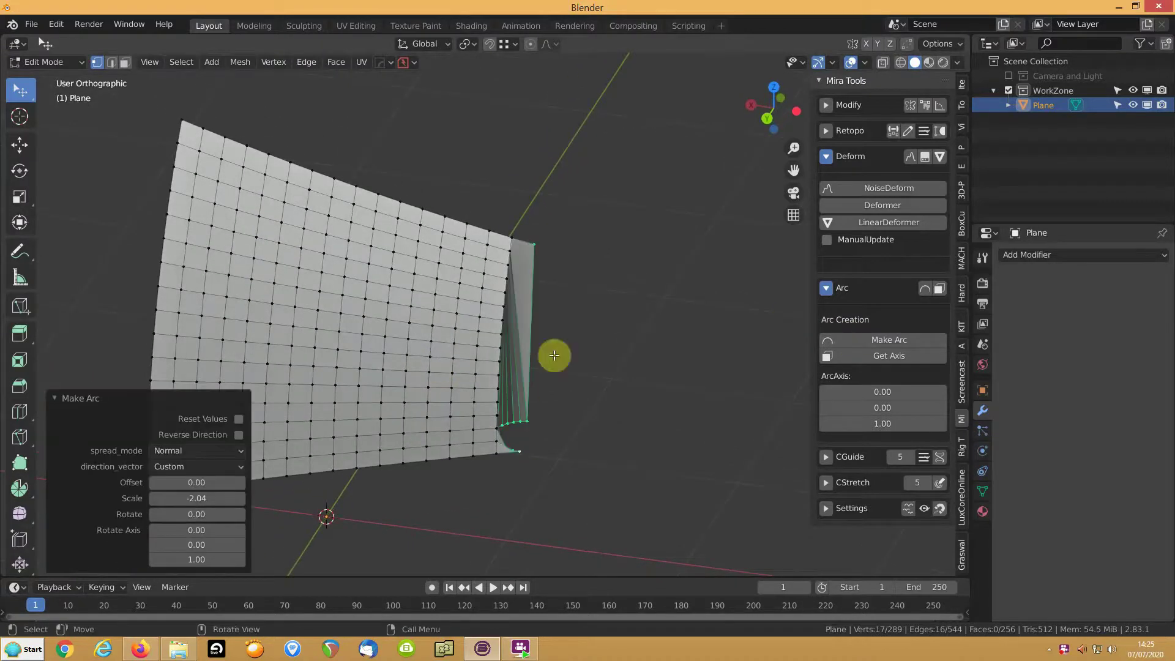
middle_click_drag(600, 371, 537, 386)
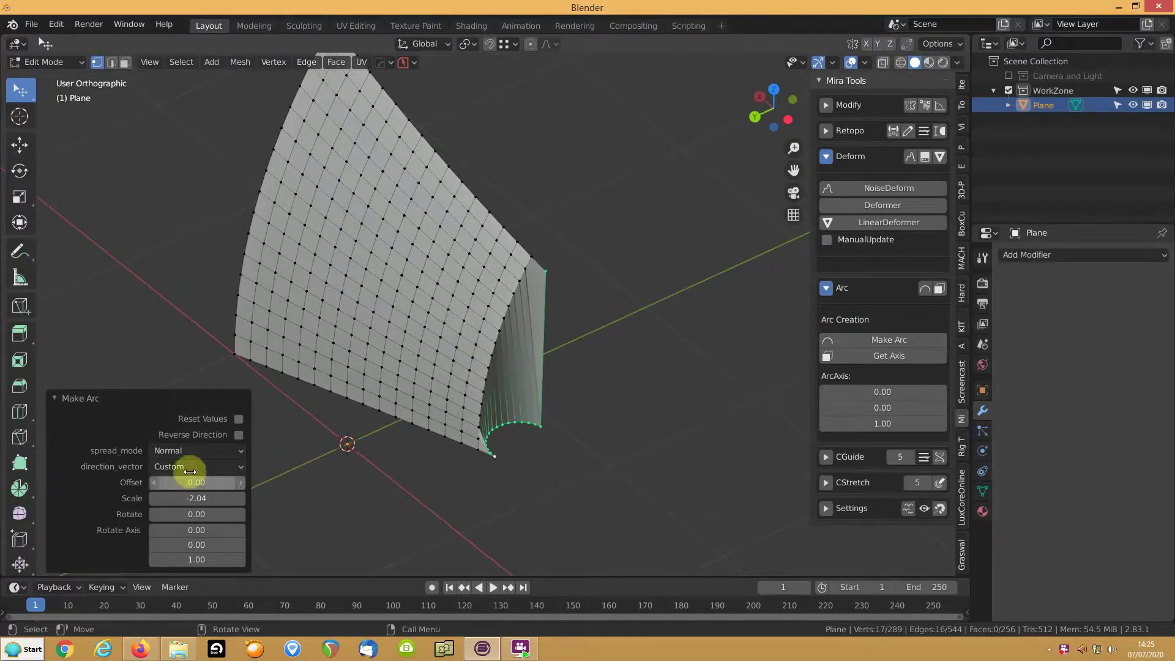
Set the arc's rotate axis to 0, 1, 0.
left_click(191, 561)
type("0")
key("Return")
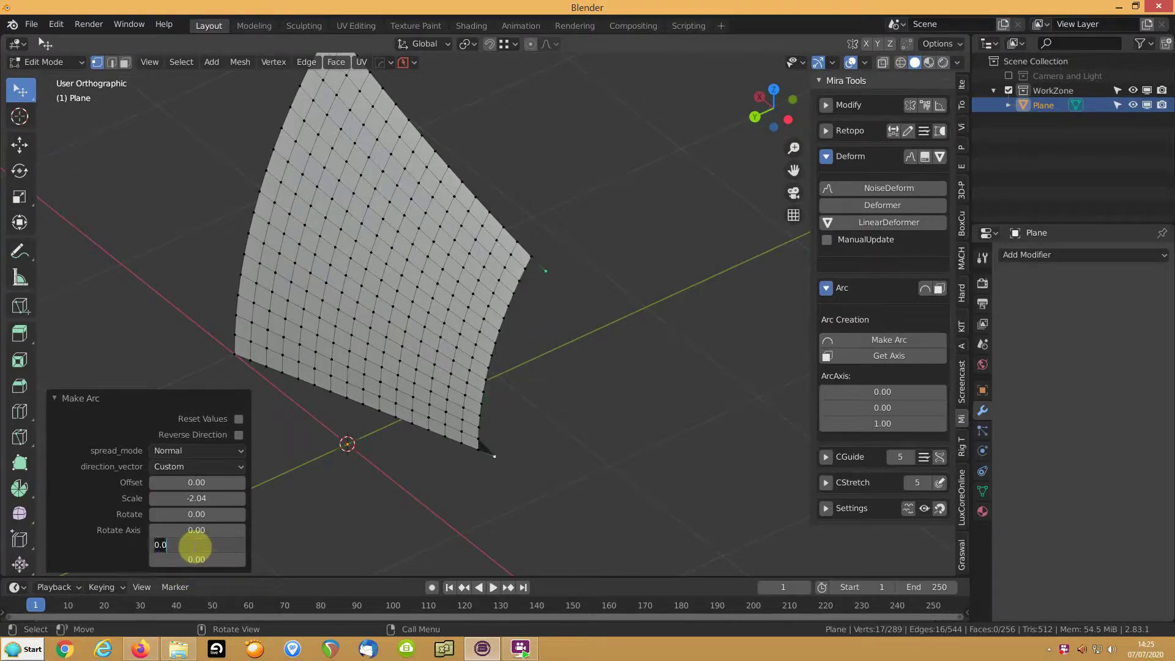
type("1")
key("Return")
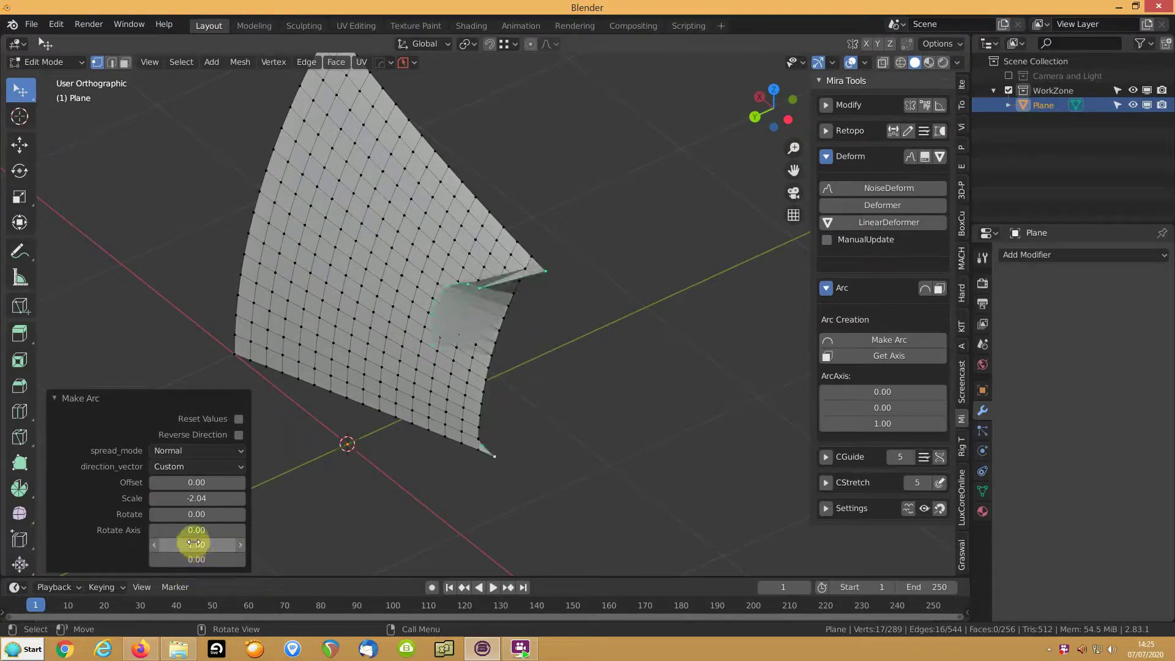
Change the arc's rotate axis to 1, 0, 0.
left_click(194, 544)
type("0")
key("Return")
left_click(196, 531)
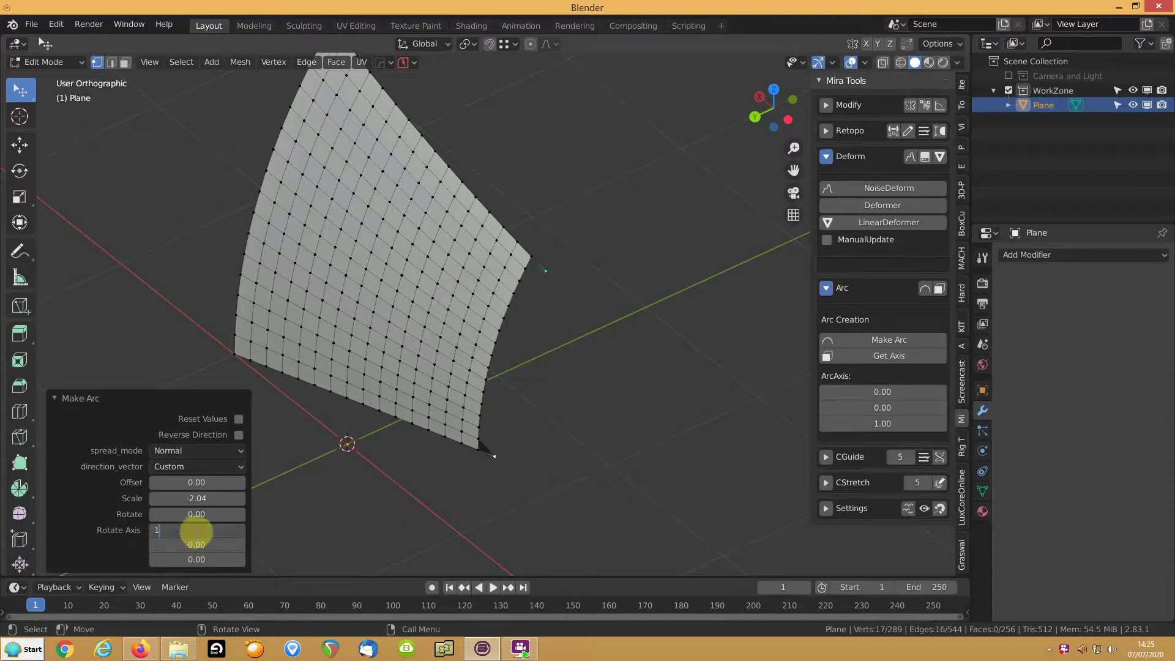
type("1")
key("Return")
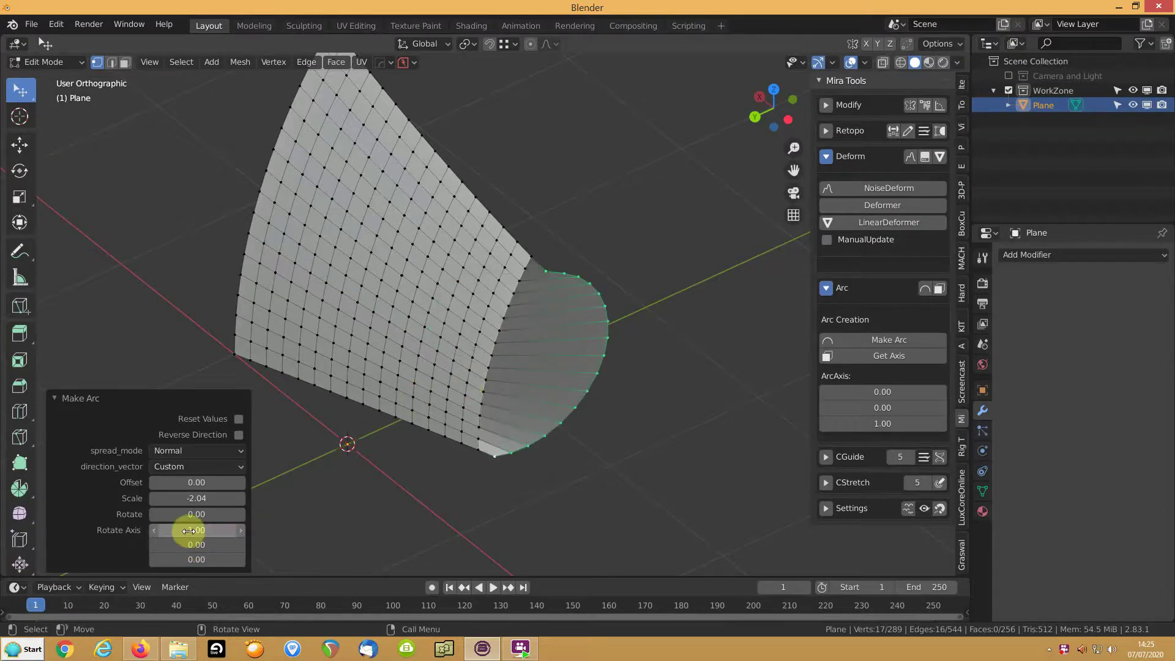
Compare the Middle and Auto direction vectors for the arc and set it to Middle.
left_click(170, 468)
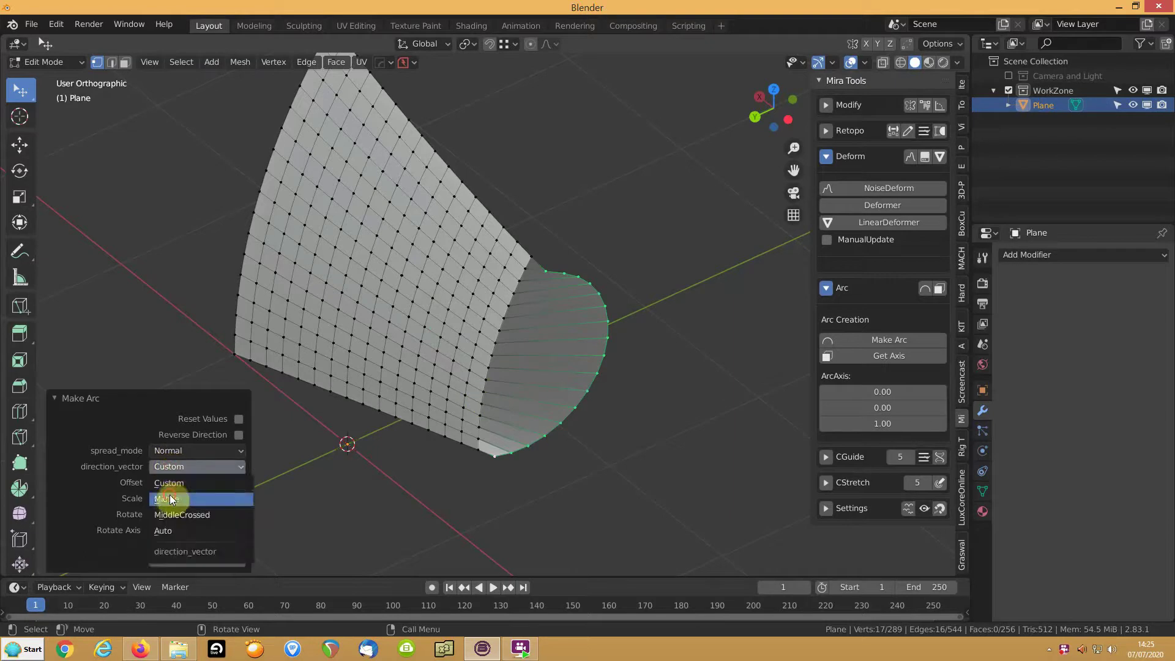
left_click(170, 499)
left_click(176, 467)
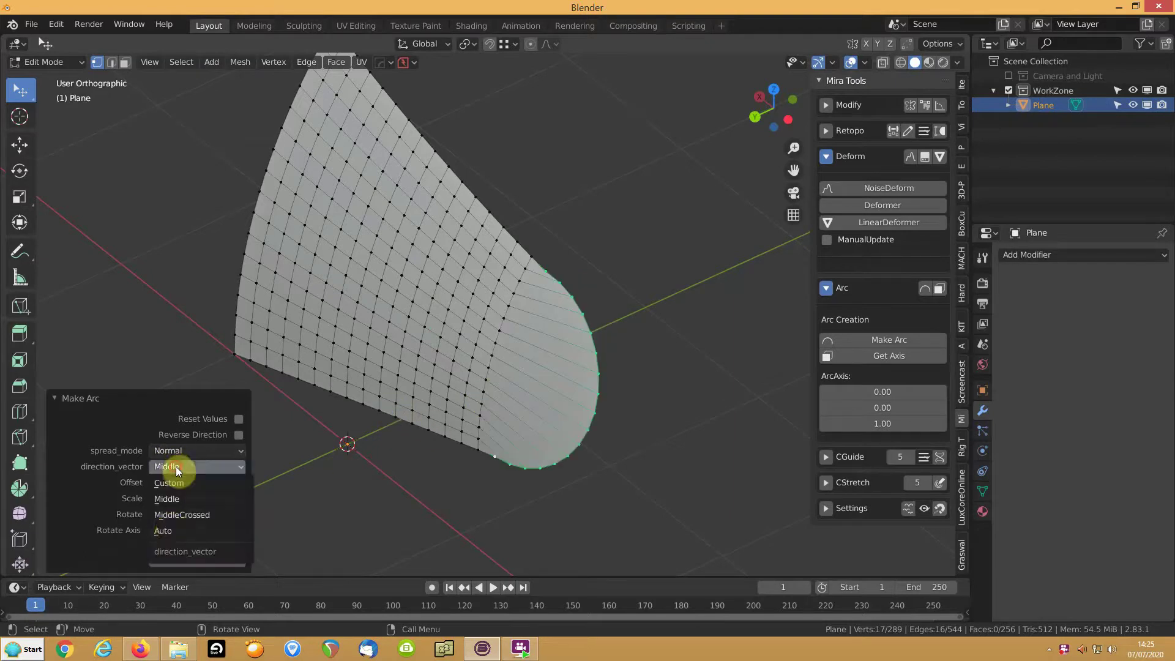
left_click(168, 530)
middle_click_drag(342, 429, 498, 380)
left_click(185, 468)
left_click(177, 495)
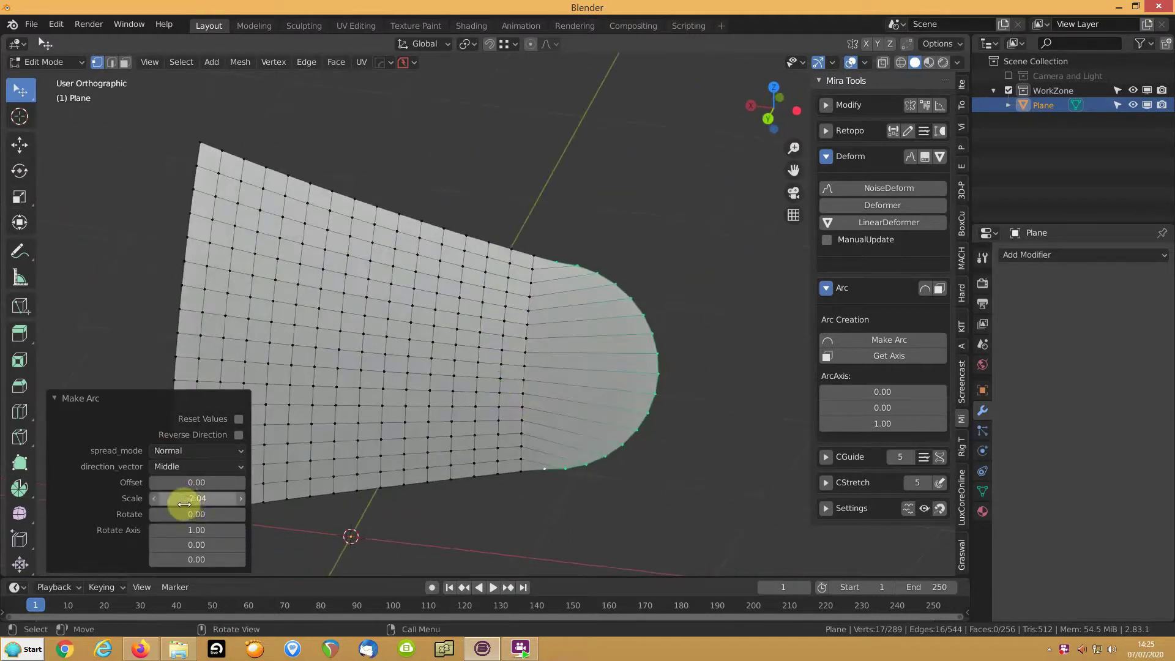
Try an arc scale of 0, toggle Reverse Direction and readjust the scale to round the plane's end outward, and clear the selection.
type("0")
key("Return")
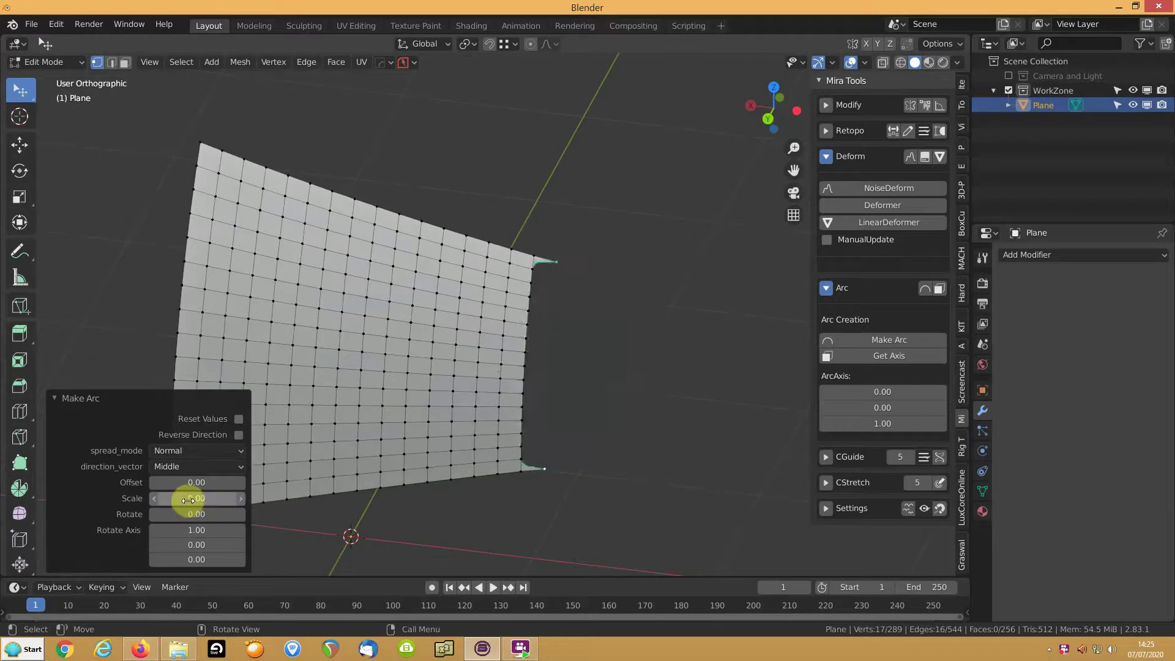
left_click(238, 434)
mouse_move(196, 498)
left_mouse_down()
mouse_move(150, 498)
mouse_move(191, 498)
left_mouse_up()
middle_click_drag(462, 371, 508, 366)
right_click(355, 321)
left_click(500, 193)
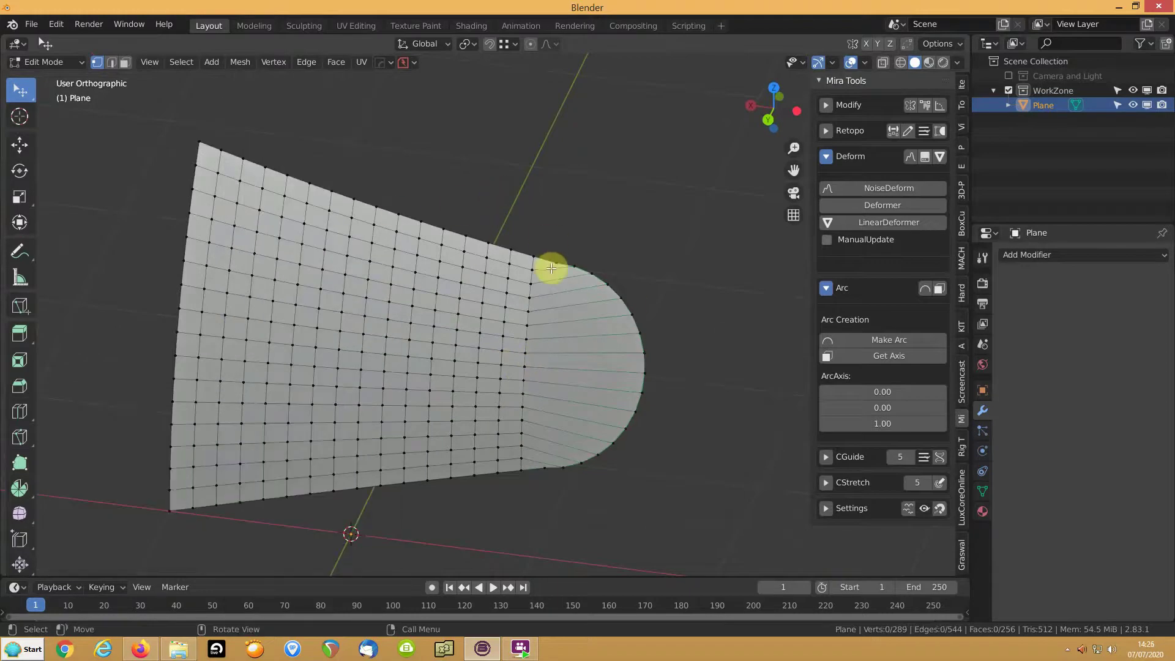
Select the vertices along the rounded end and start CStretch on them with 5 points.
left_click(546, 473, "ctrl")
left_click(543, 470)
left_click(641, 318, "ctrl")
left_click(638, 412, "ctrl")
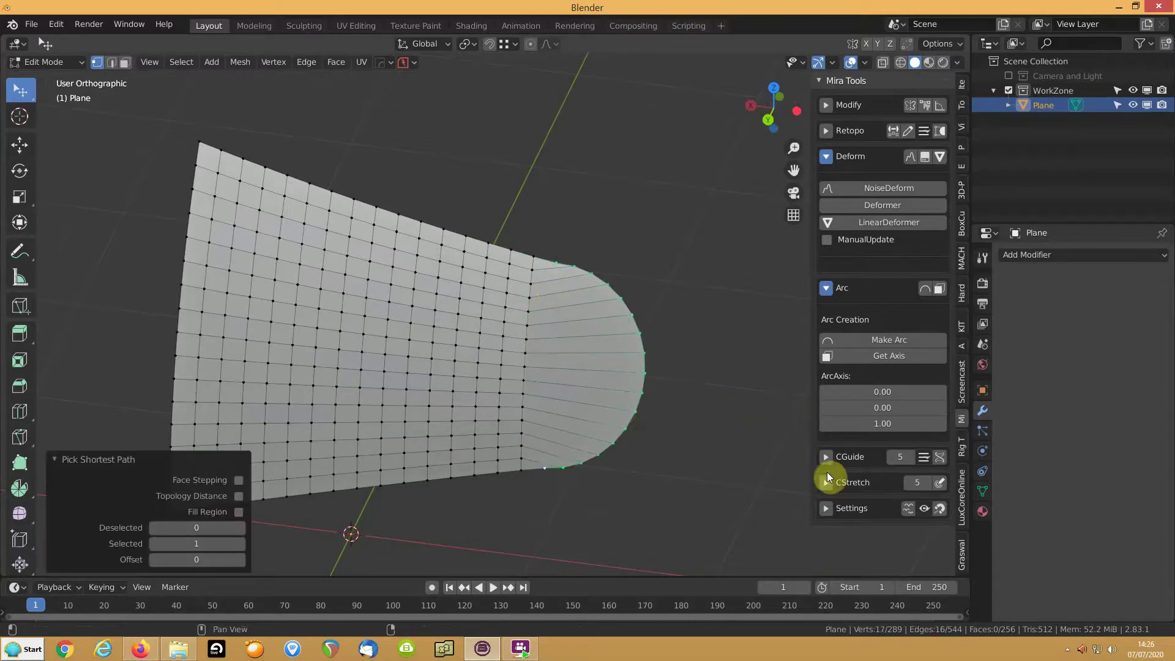
left_click(939, 483)
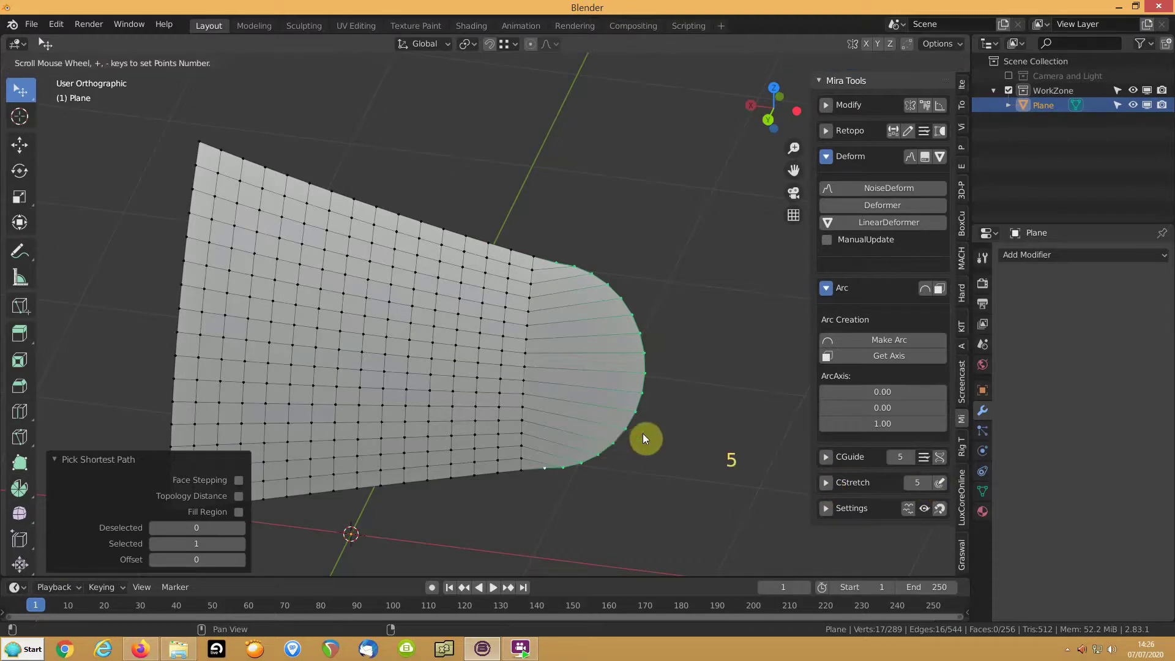
left_click(675, 413)
Move the middle, upper and lower stretch points in the right view so the rounded edge follows the plane's curvature.
key("KP_3")
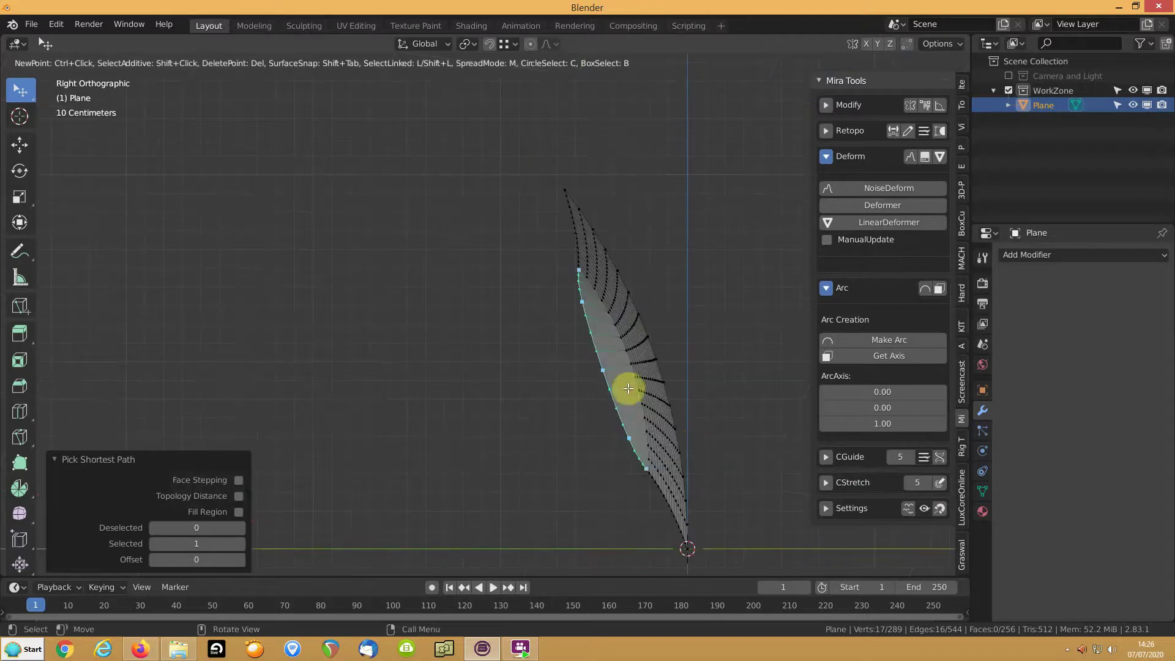
left_click_drag(603, 373, 633, 366)
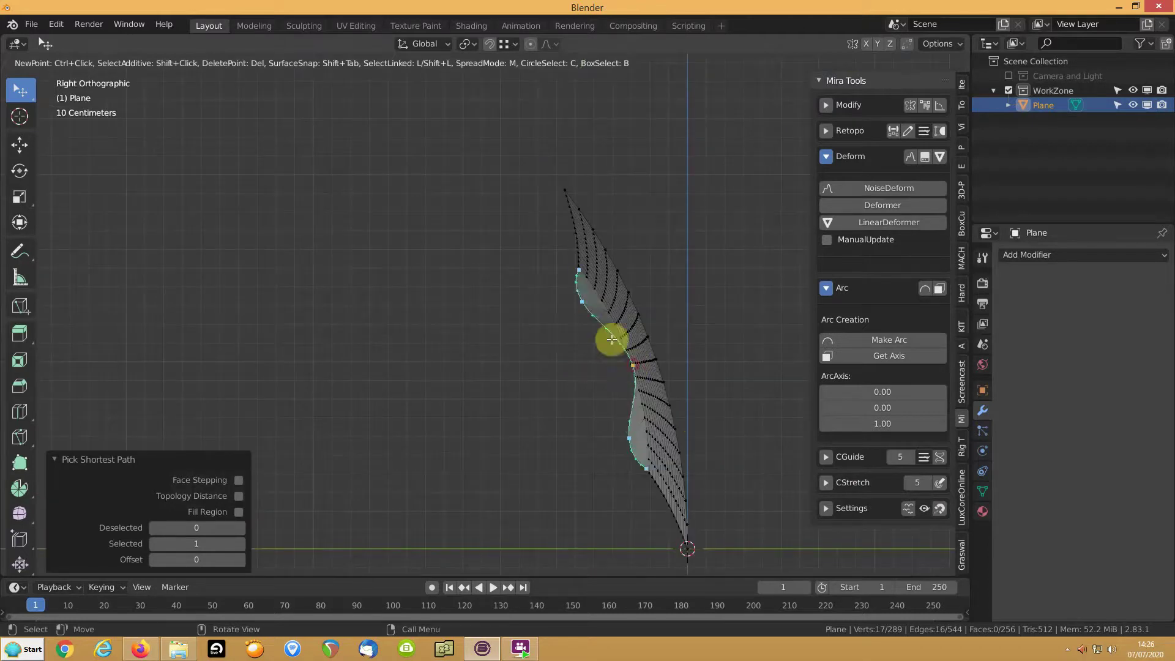
left_click_drag(584, 301, 603, 298)
left_click(619, 442)
left_click_drag(628, 438, 646, 424)
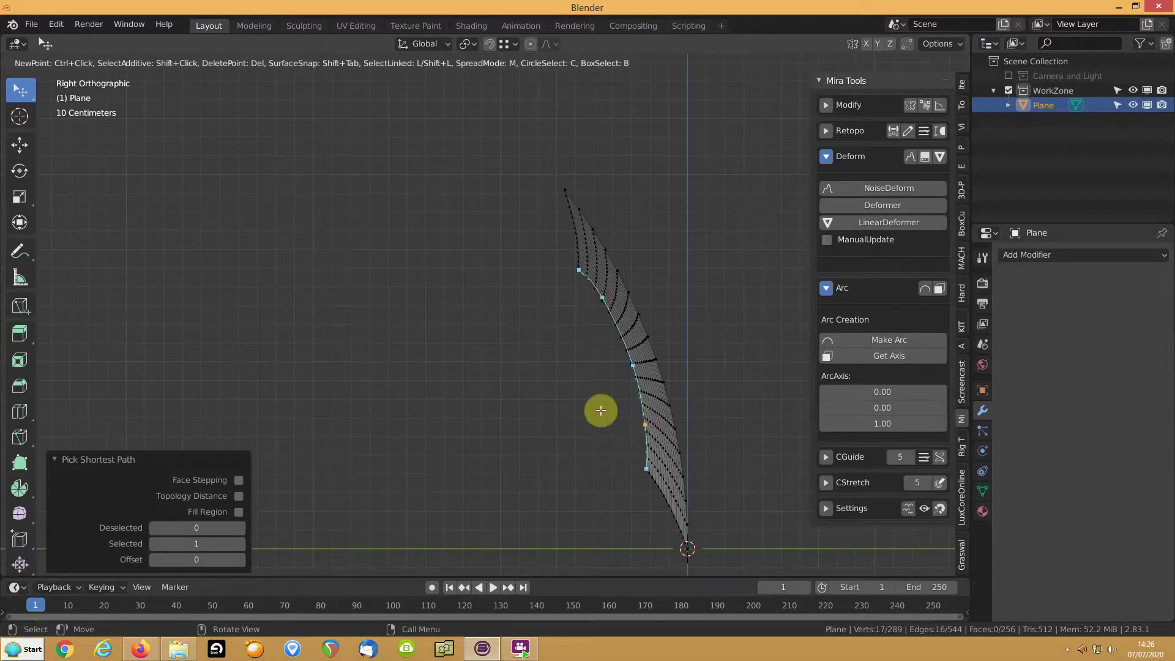
Nudge the upper intermediate stretch point in the left view so the rounded edge follows the plane's curvature.
key("KP_7")
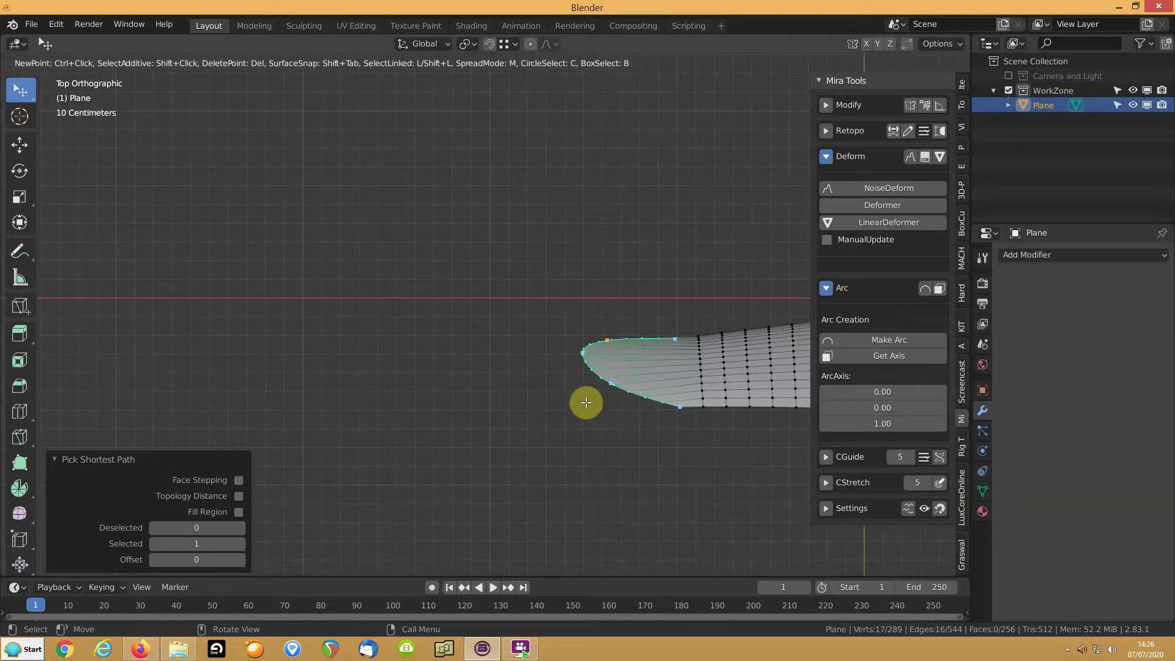
key("KP_1")
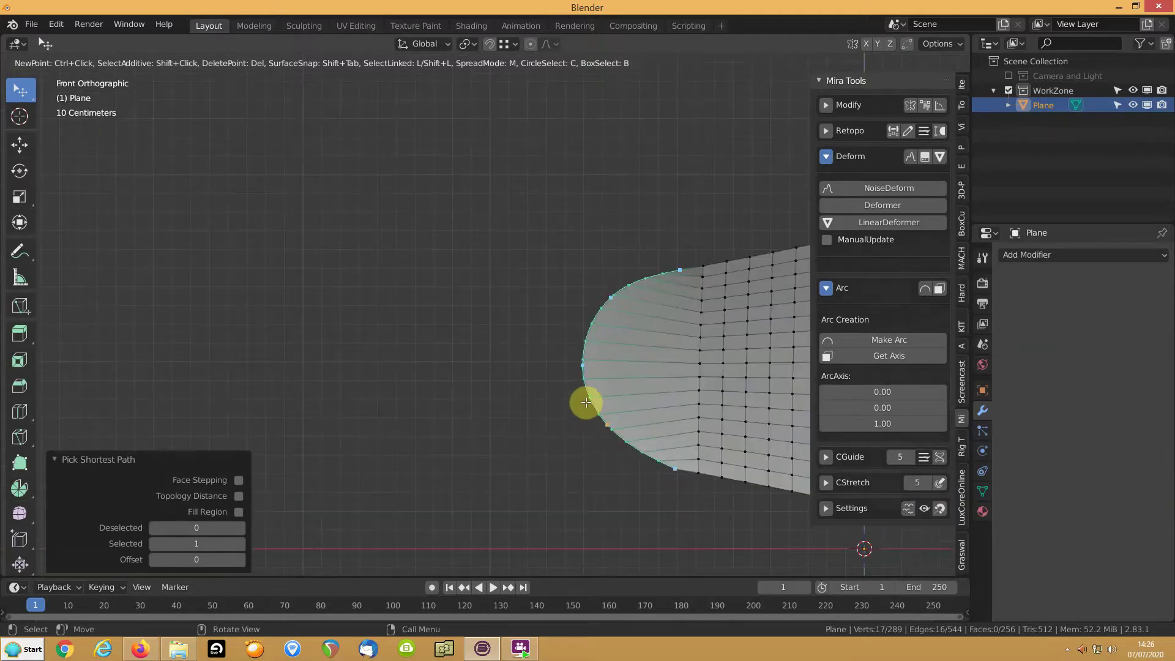
key("ctrl+KP_3")
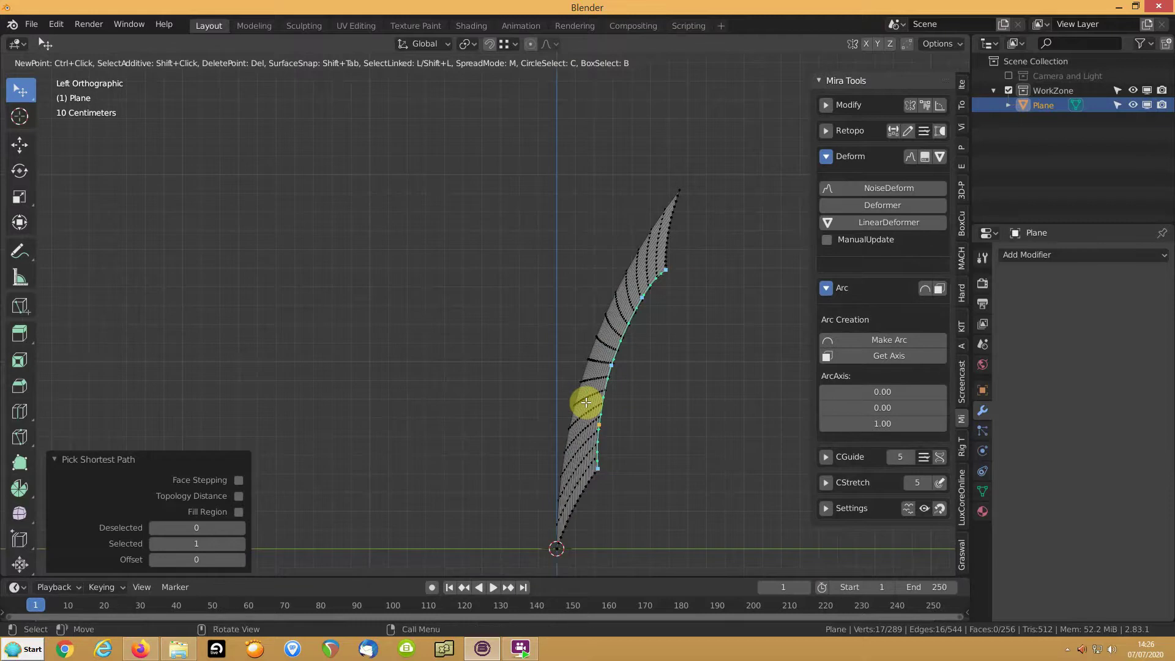
middle_click_drag(640, 375, 482, 371, "shift")
scroll(481, 342, "up", 5)
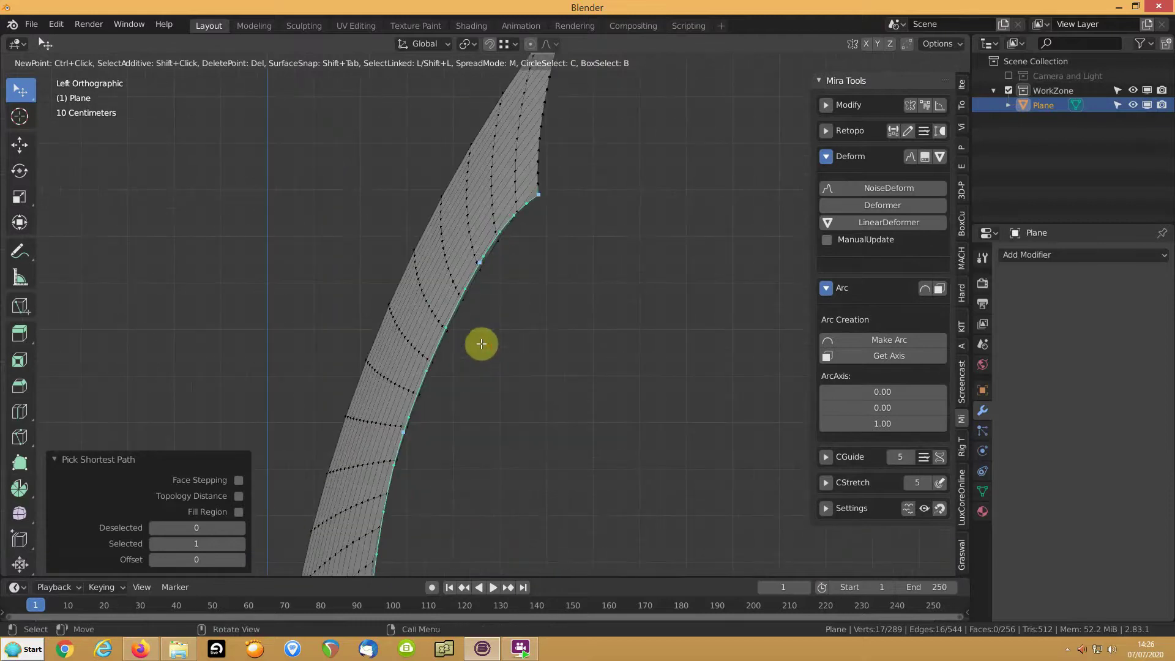
scroll(481, 343, "up", 2)
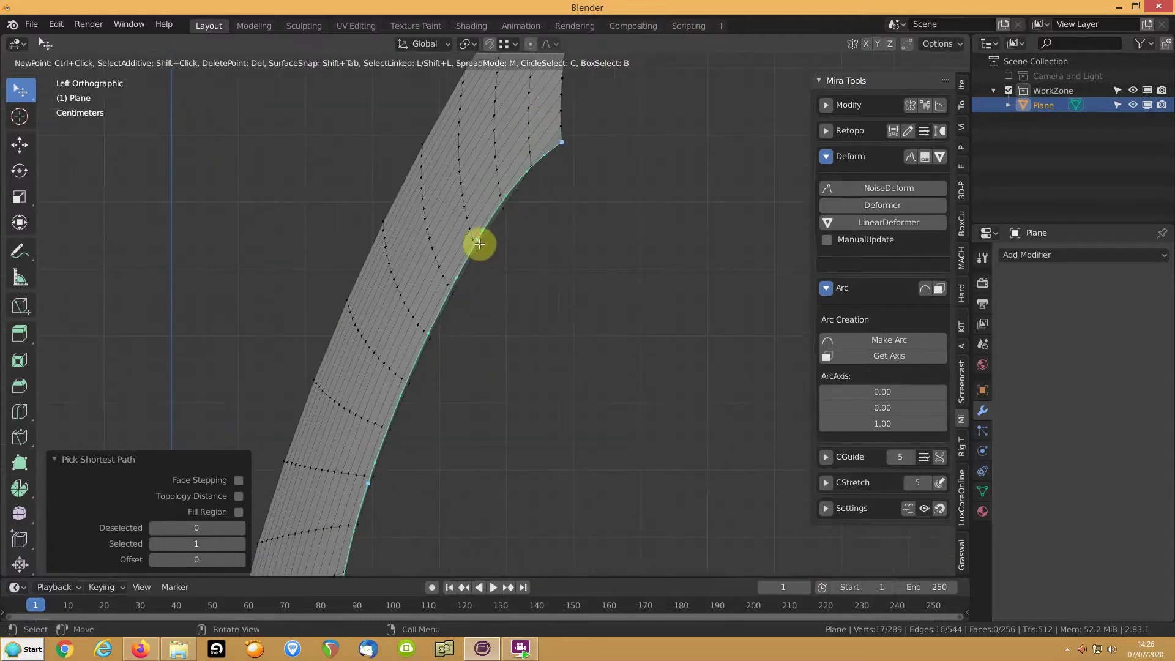
left_click_drag(477, 241, 477, 245)
Adjust the lower intermediate and lowest stretch points to smooth the edge's lower part, and apply CStretch.
middle_click_drag(412, 302, 559, 446, "shift")
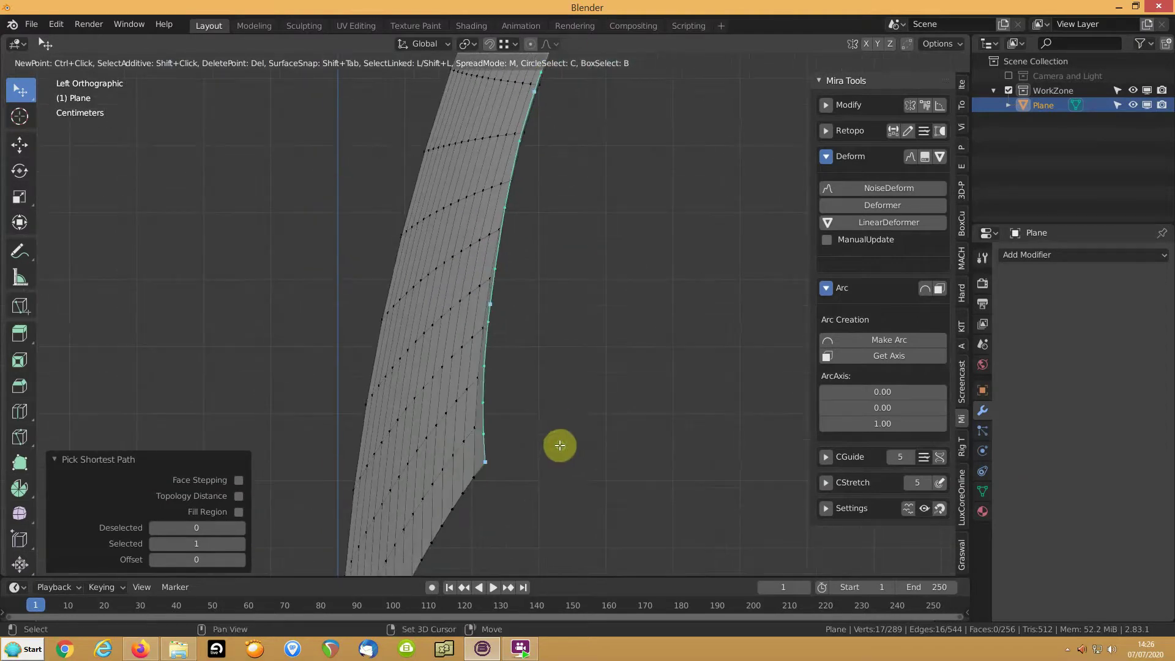
left_click_drag(488, 305, 487, 304)
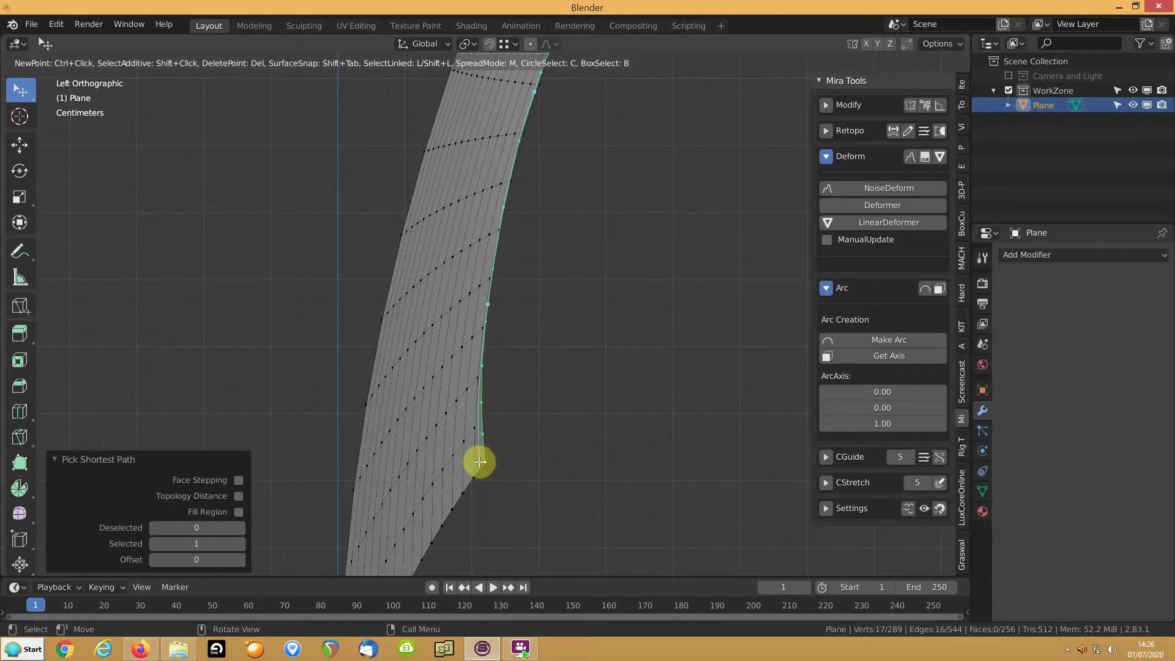
left_click_drag(475, 462, 475, 462)
middle_click_drag(526, 324, 524, 320, "shift")
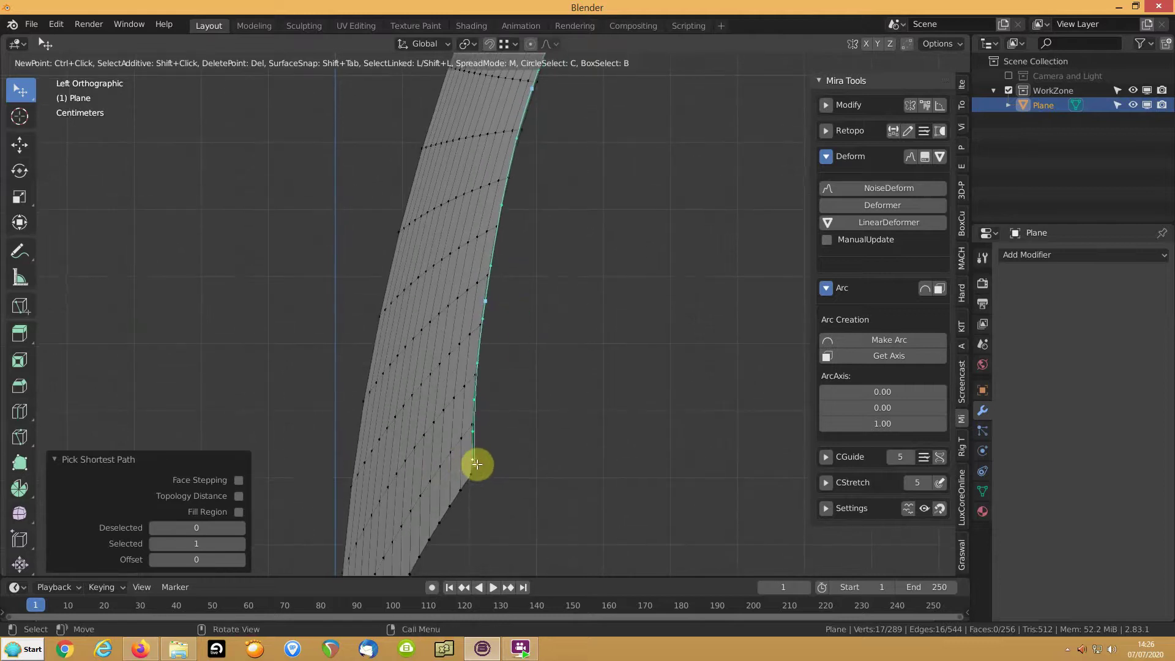
key("Return")
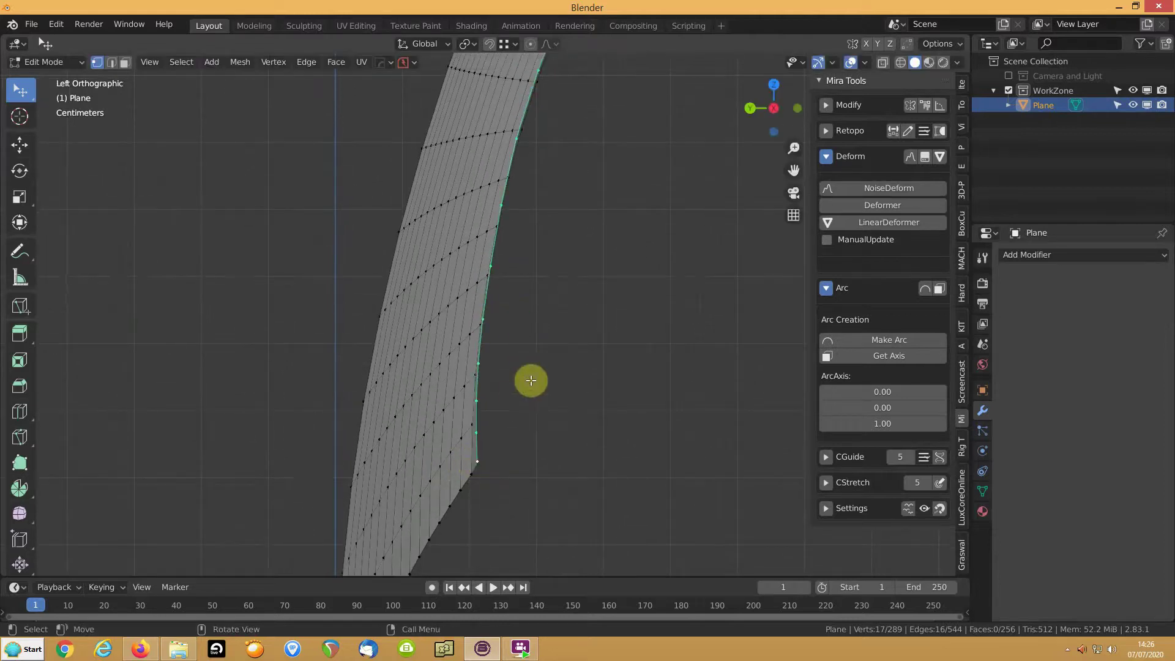
Select the column of vertices where the rounded end joins the plane and start CStretch on it with 5 points.
left_click(282, 361)
middle_click_drag(282, 361, 406, 256)
middle_click_drag(424, 320, 545, 388)
left_click(623, 338)
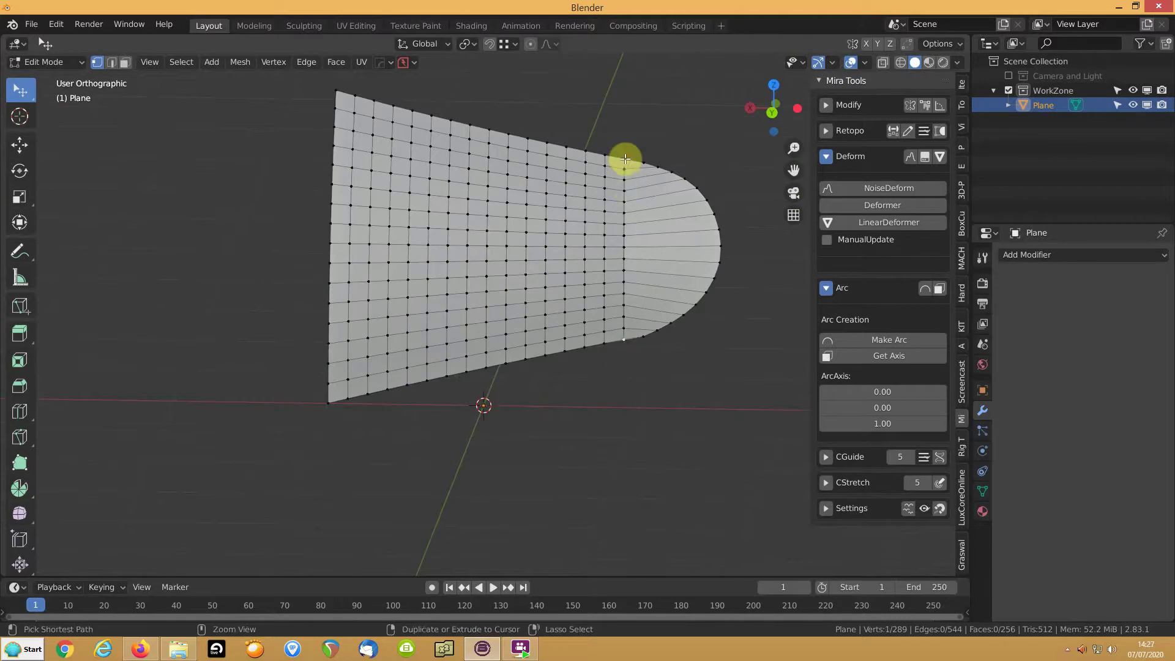
left_click(624, 162, "ctrl")
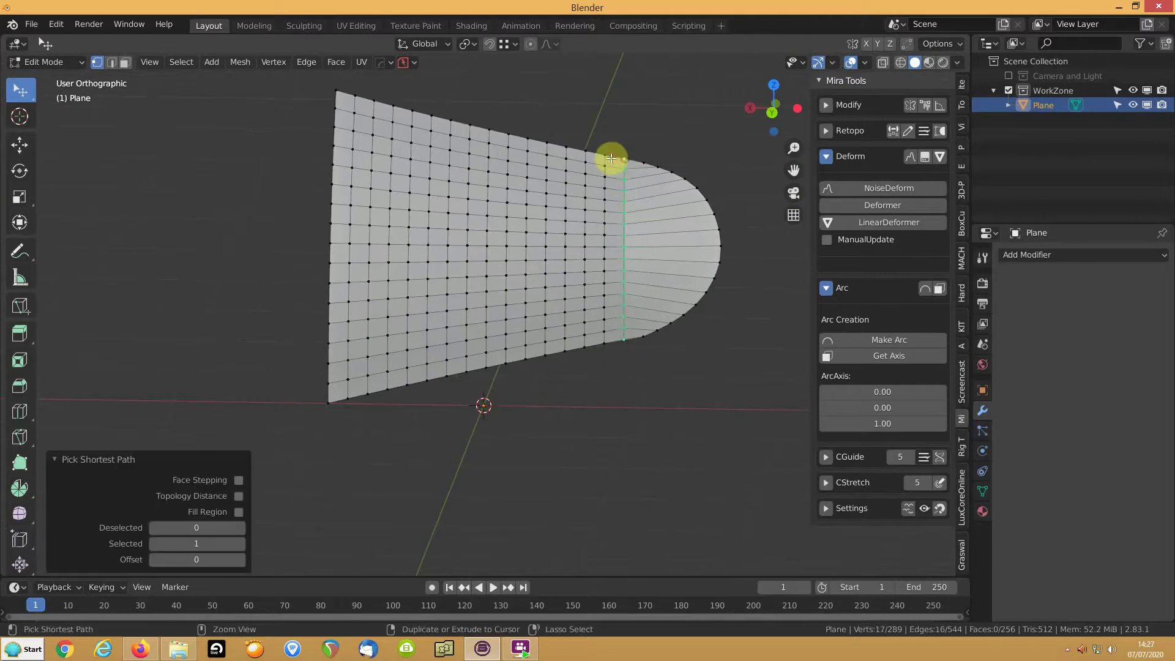
left_click(940, 484)
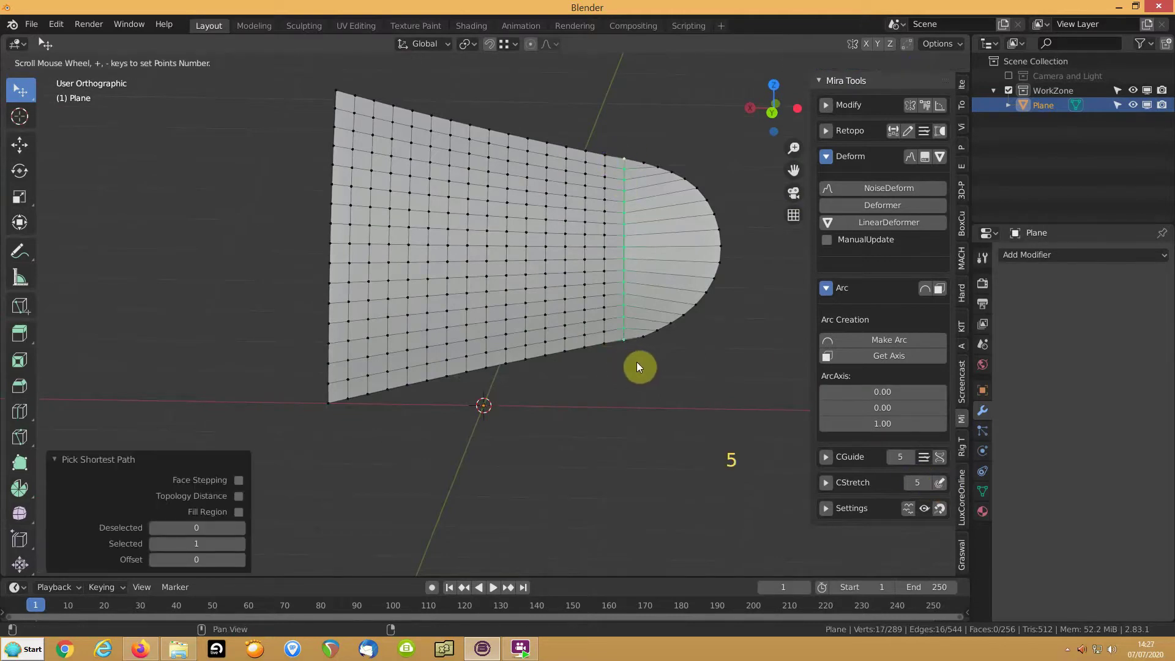
left_click(544, 399)
Pick the second-lowest stretch point of the inner column in the left view and finish CStretch.
key("KP_3")
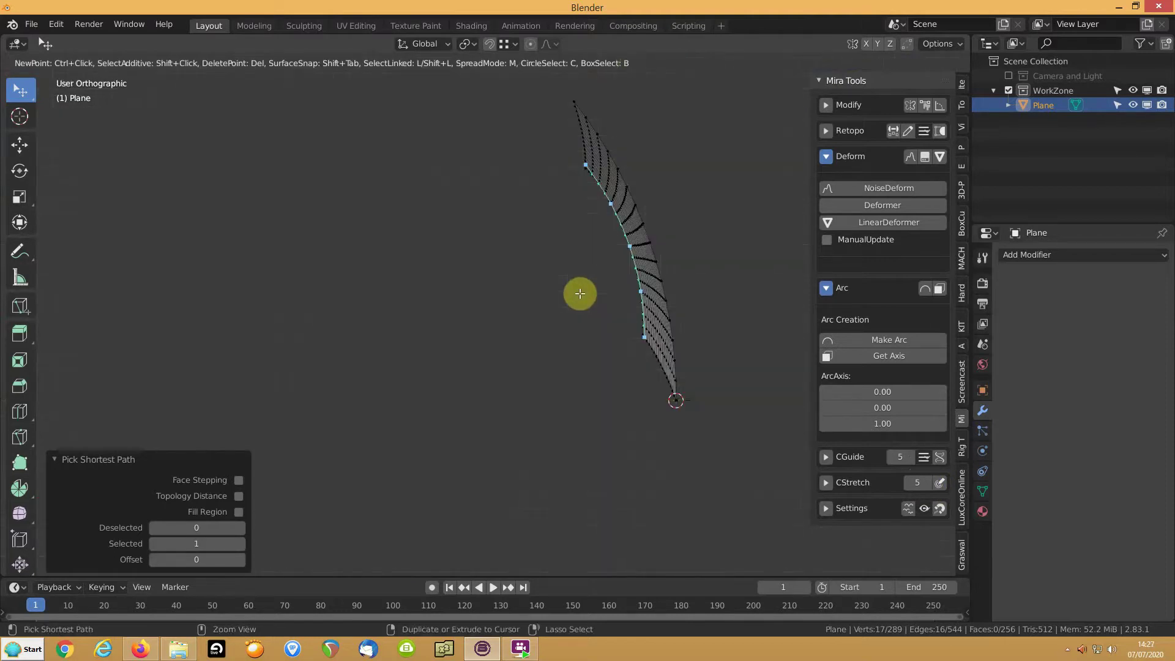
key("ctrl+KP_3")
scroll(611, 275, "up", 3)
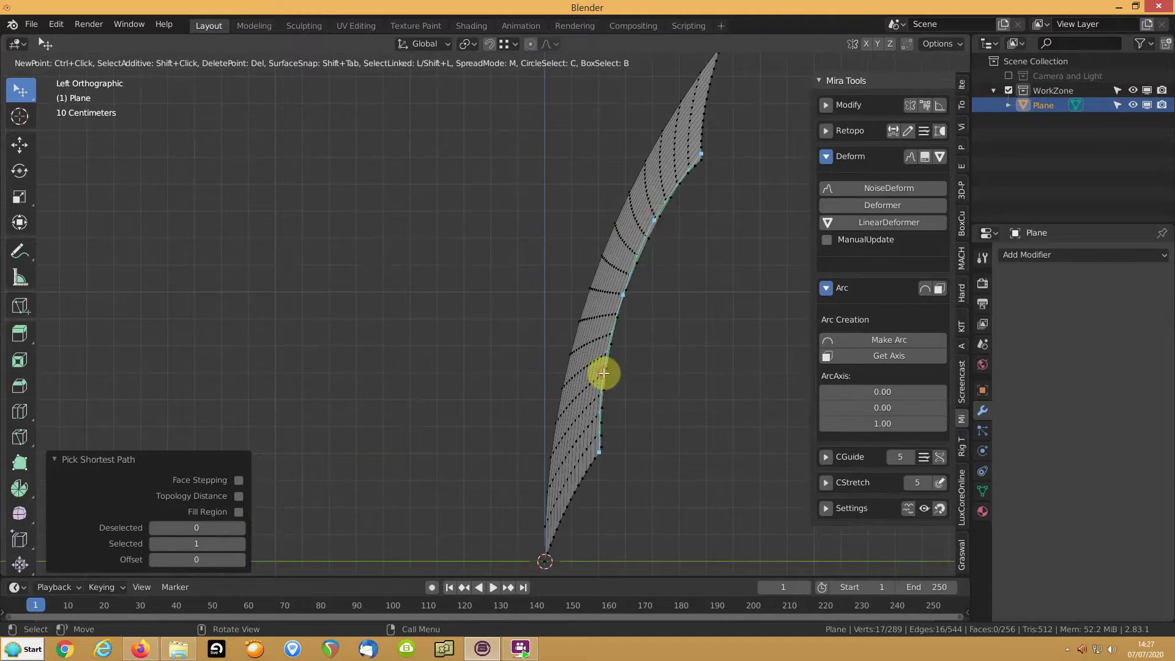
middle_click_drag(485, 306, 630, 251)
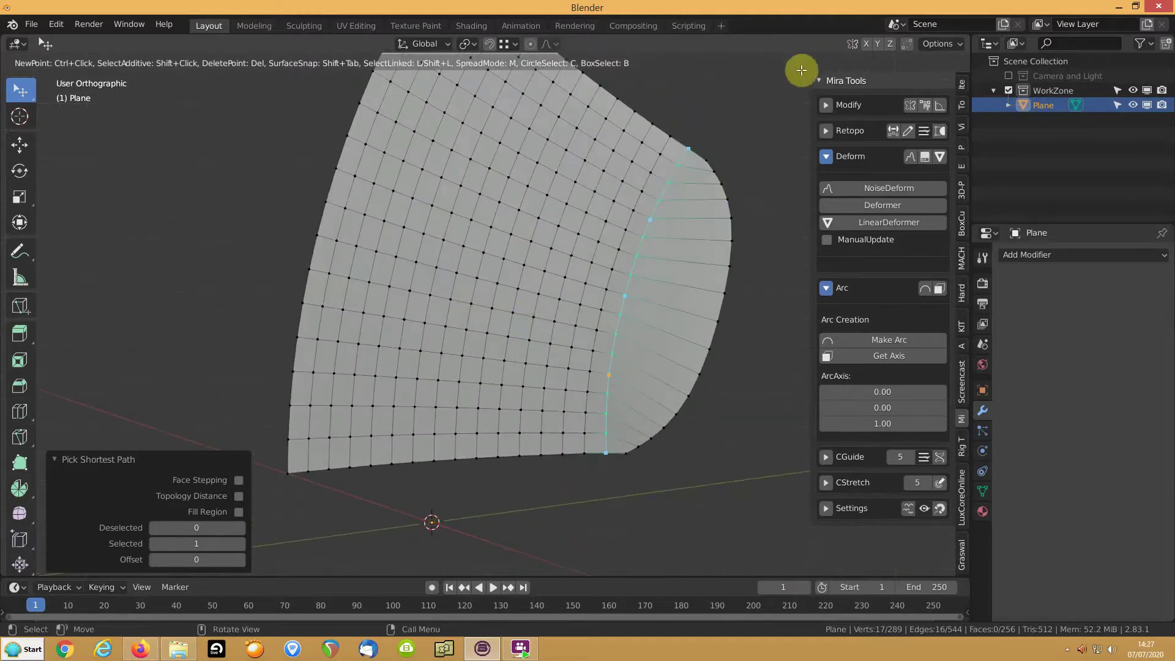
right_click(609, 200)
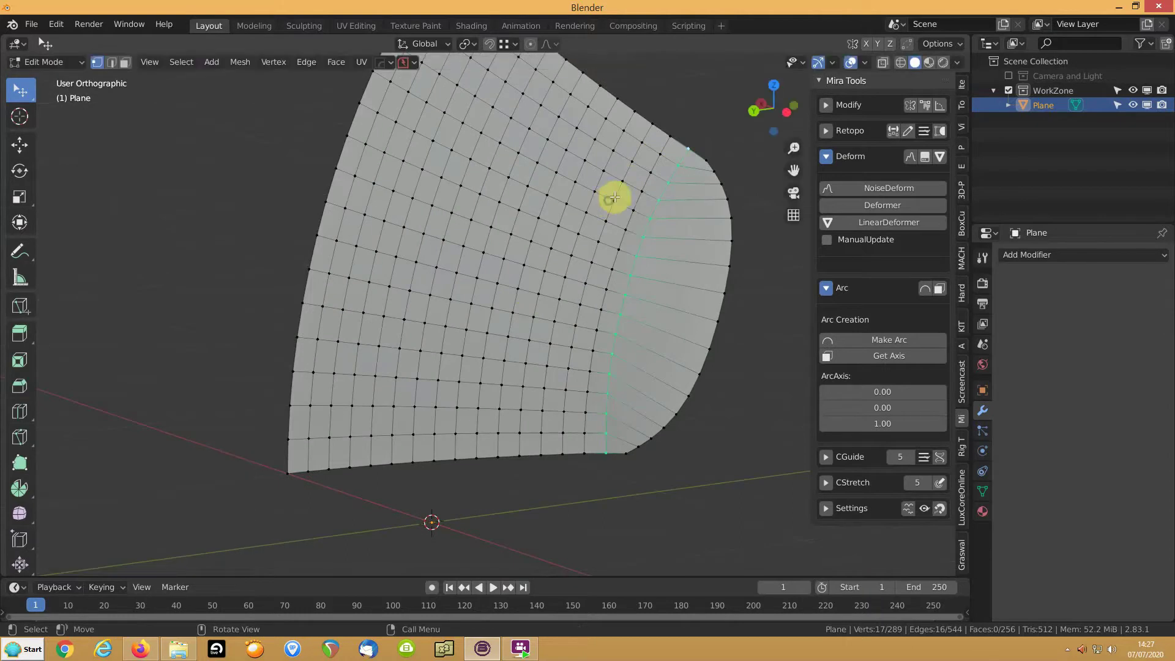
Hide the viewport overlays to inspect the plane's surface around the rounded end, and show them again.
left_click(849, 64)
middle_click_drag(482, 346, 579, 301)
right_click(580, 301)
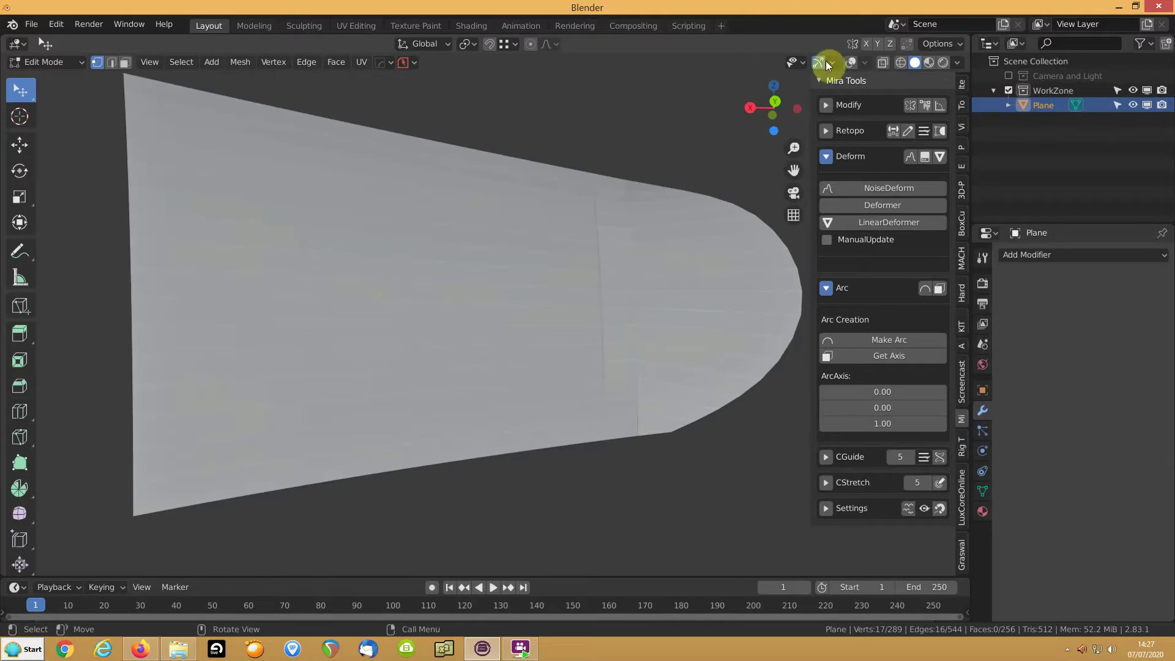
left_click(848, 63)
scroll(539, 275, "down", 5)
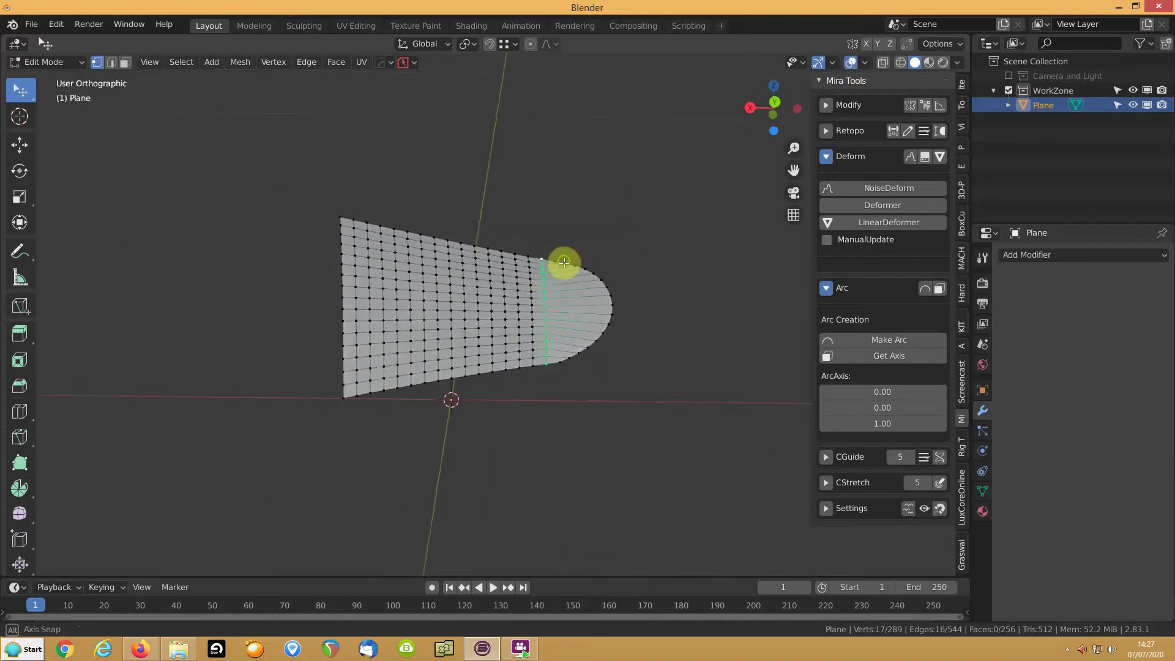
middle_click_drag(564, 263, 517, 336)
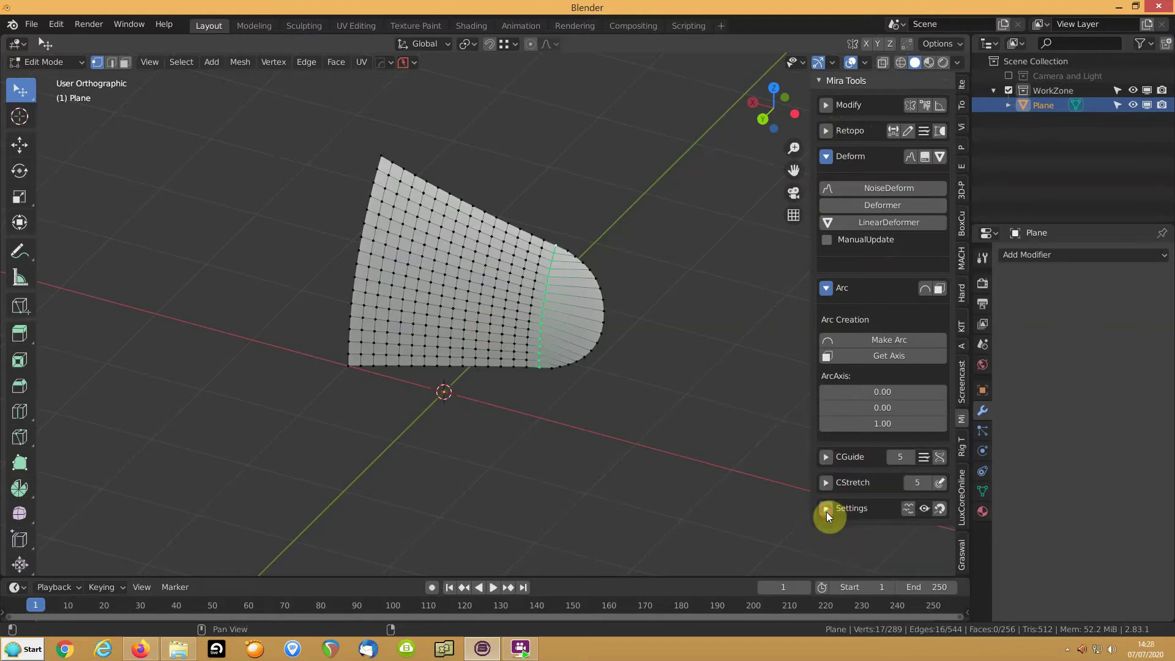
middle_click_drag(563, 359, 999, 390)
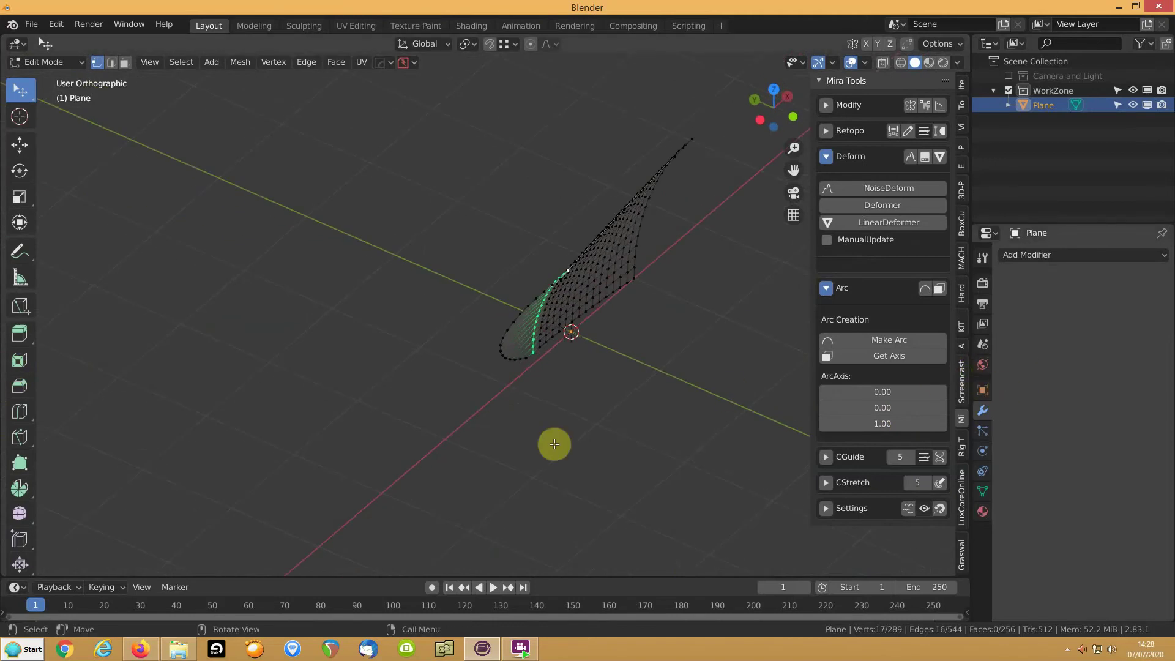
left_click(520, 653)
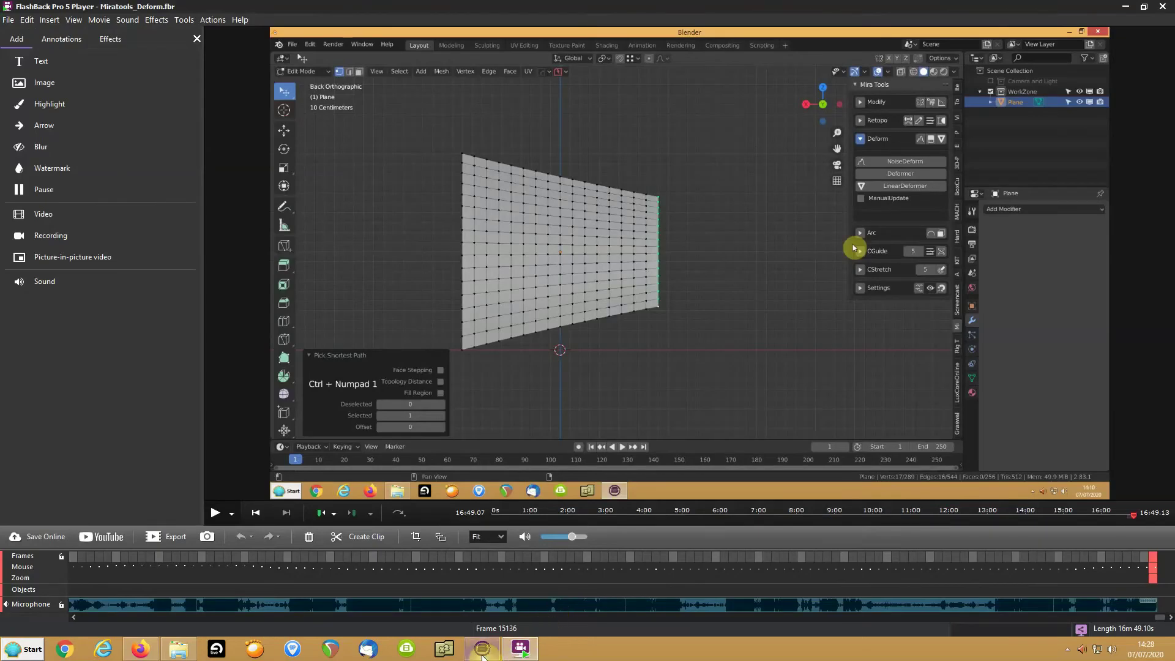
key("alt+Tab")
key("alt+Tab")
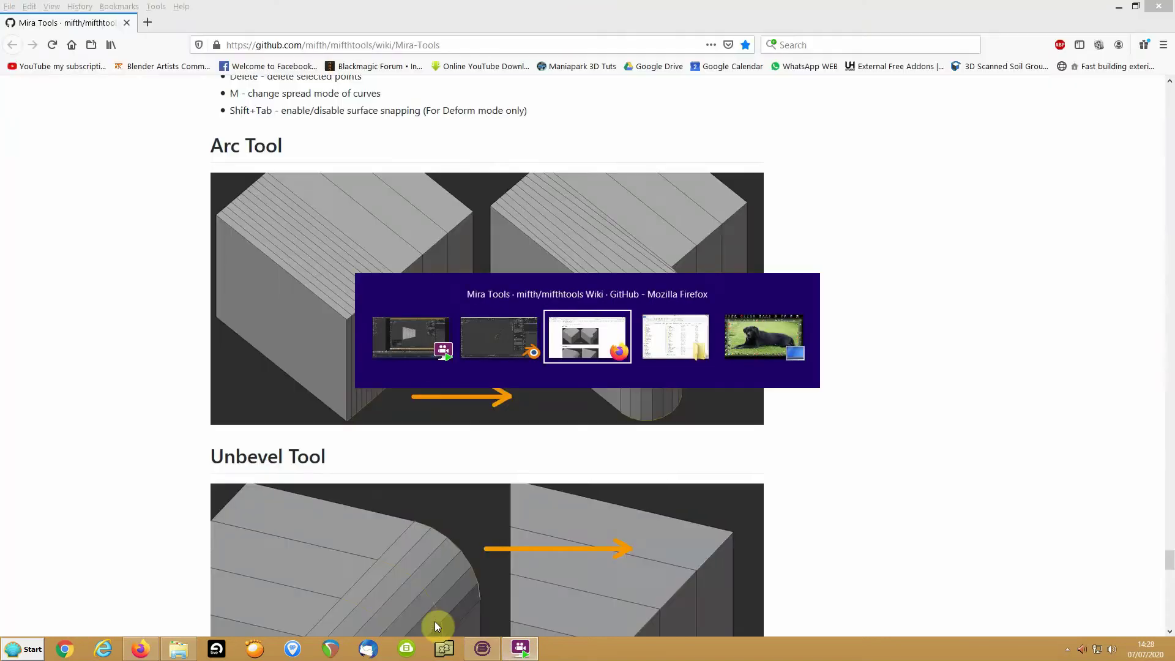
key("alt+Tab")
key("alt+Tab")
key("alt+Tab")
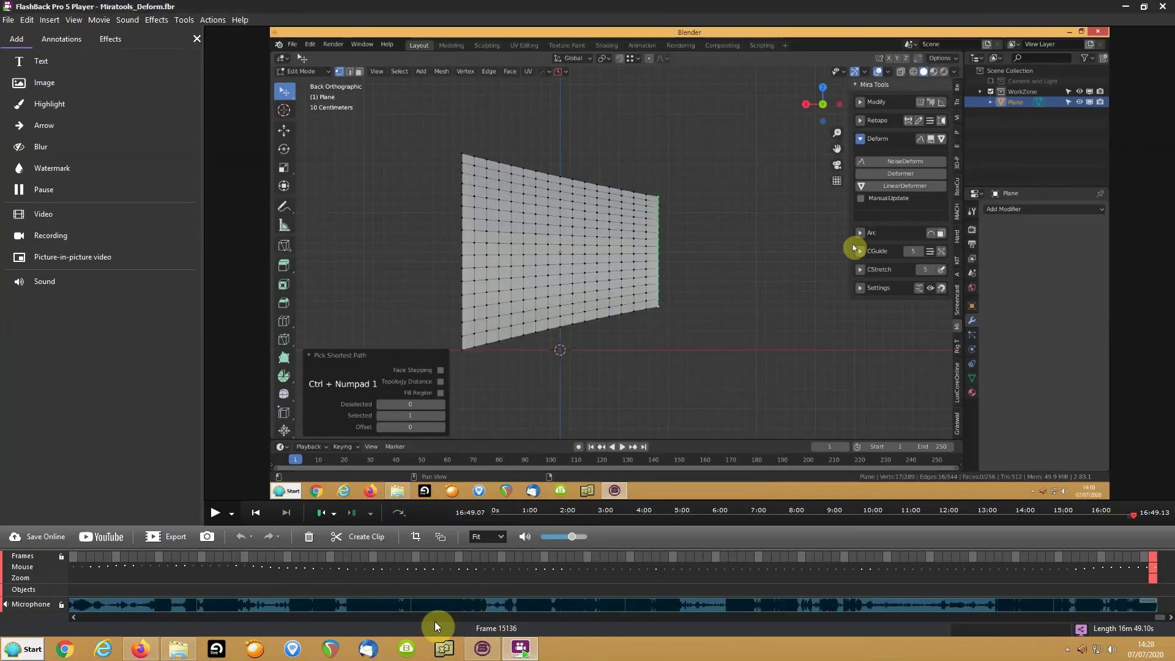
left_click(1065, 650)
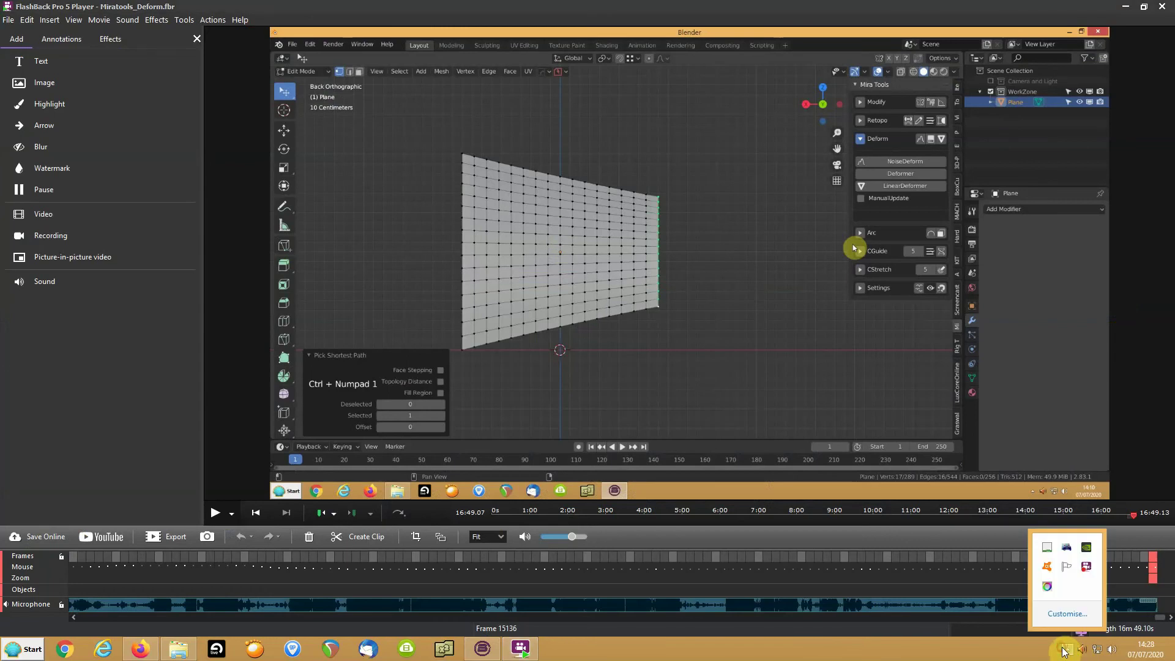
right_click(1087, 567)
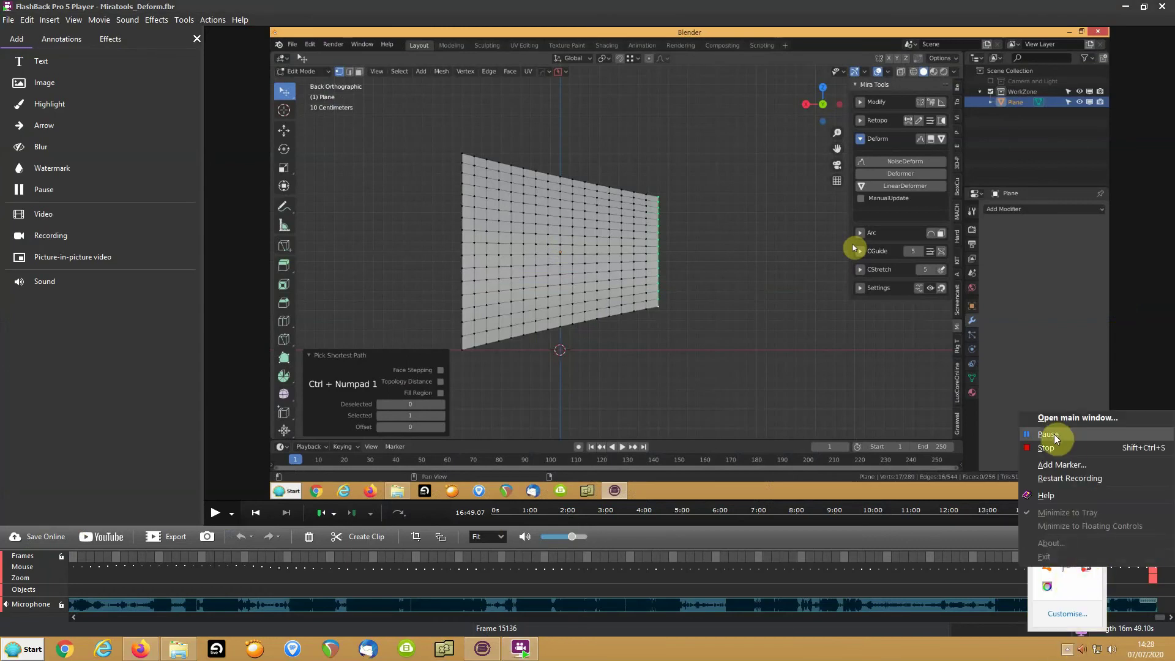